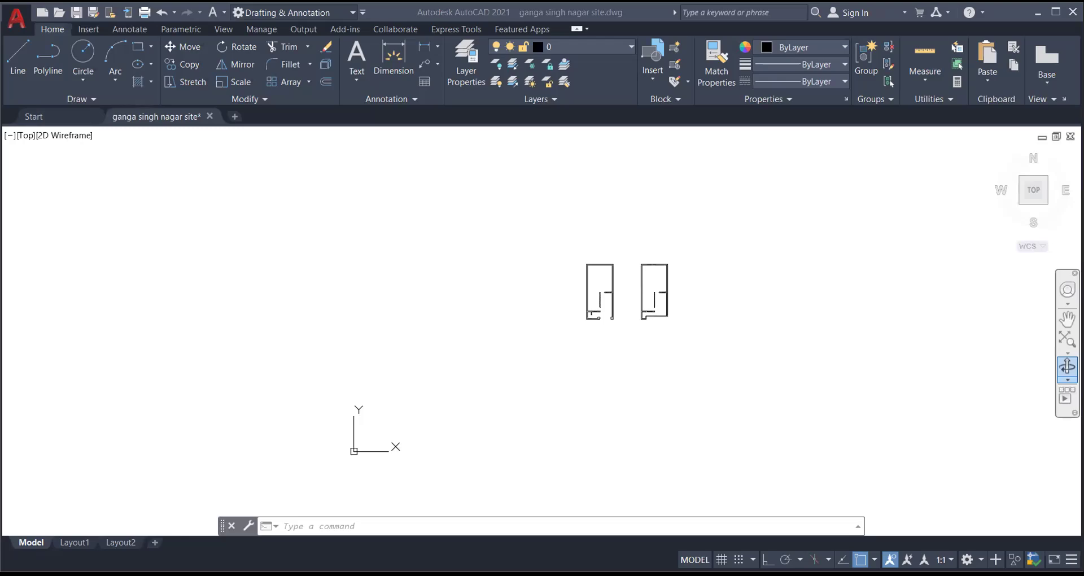
- Switch to WhatsApp and download the forwarded 0:56 site video in the Autocad leads group chat
{"action": "key", "text": "alt+Tab"}
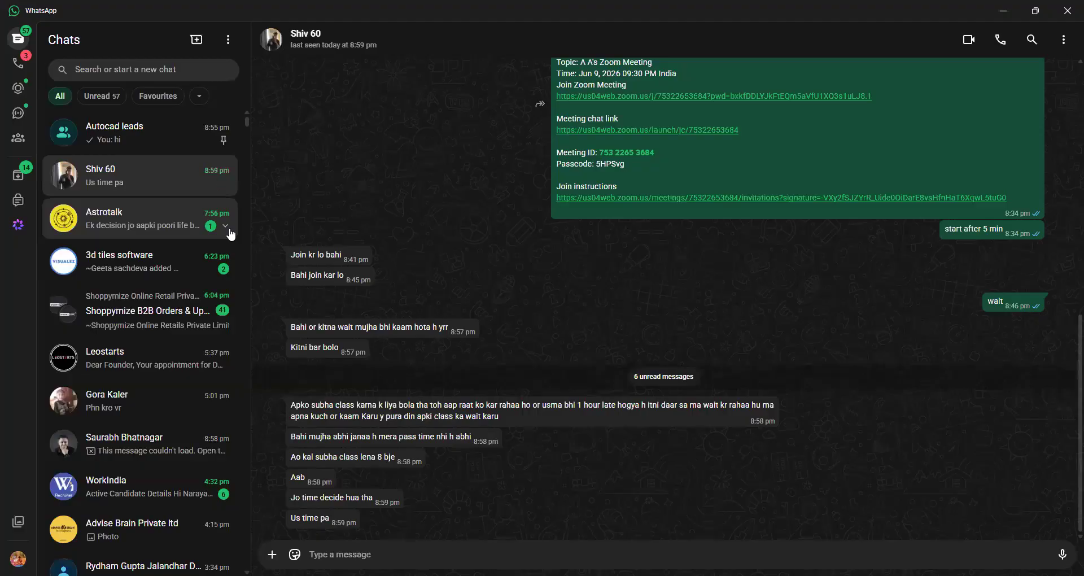
{"action": "left_click", "coordinate": [174, 144]}
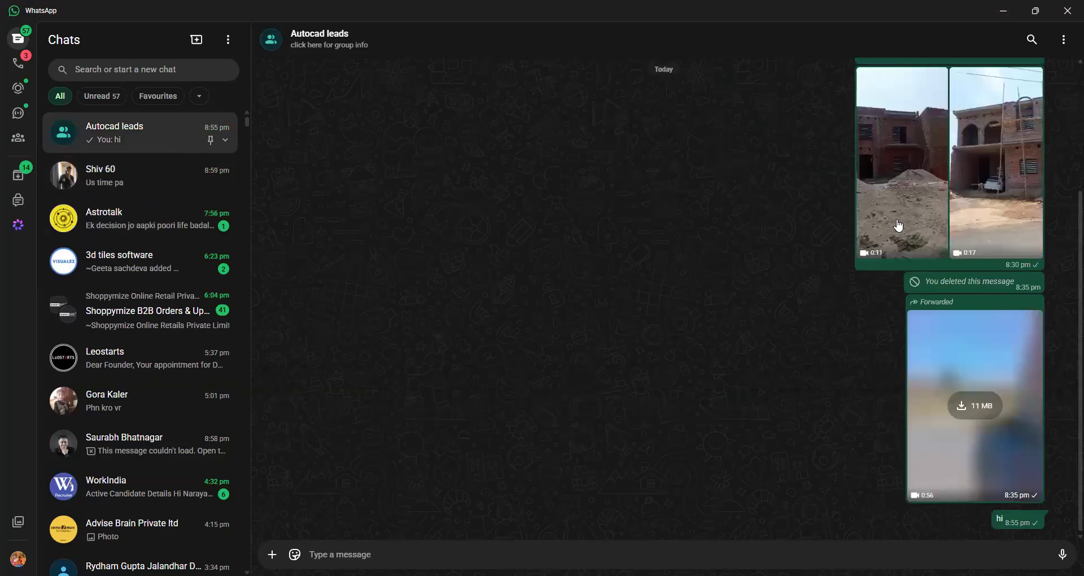
{"action": "scroll", "coordinate": [932, 237], "scroll_direction": "up", "scroll_amount": 3}
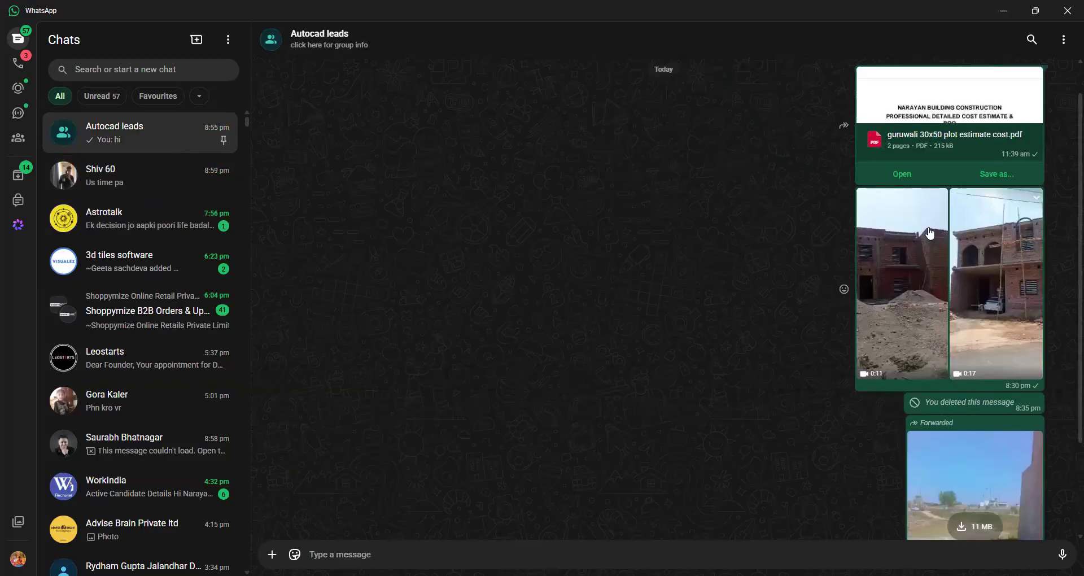
{"action": "scroll", "coordinate": [963, 259], "scroll_direction": "down", "scroll_amount": 3}
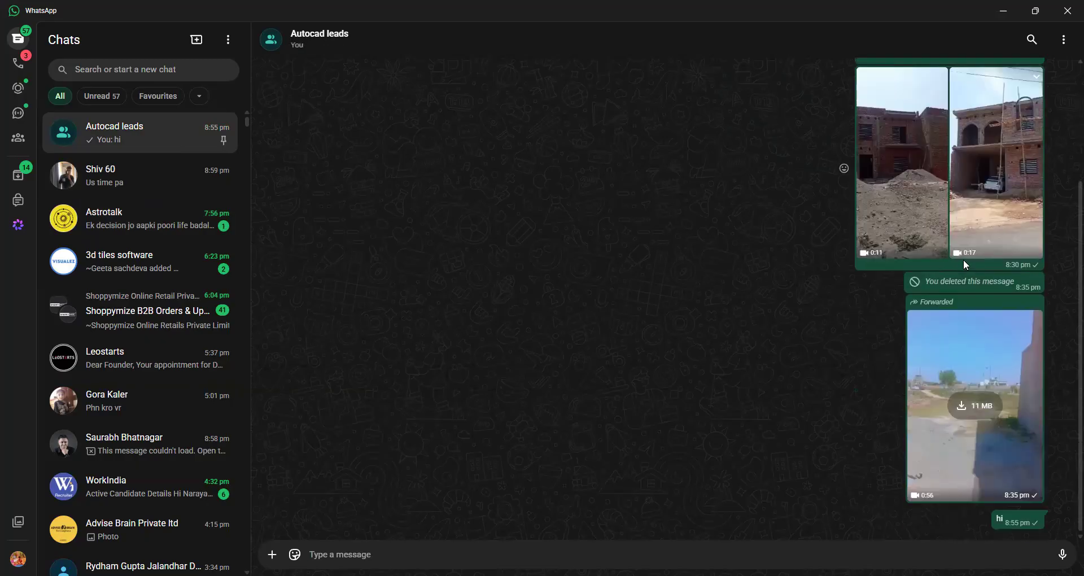
{"action": "left_click", "coordinate": [983, 408]}
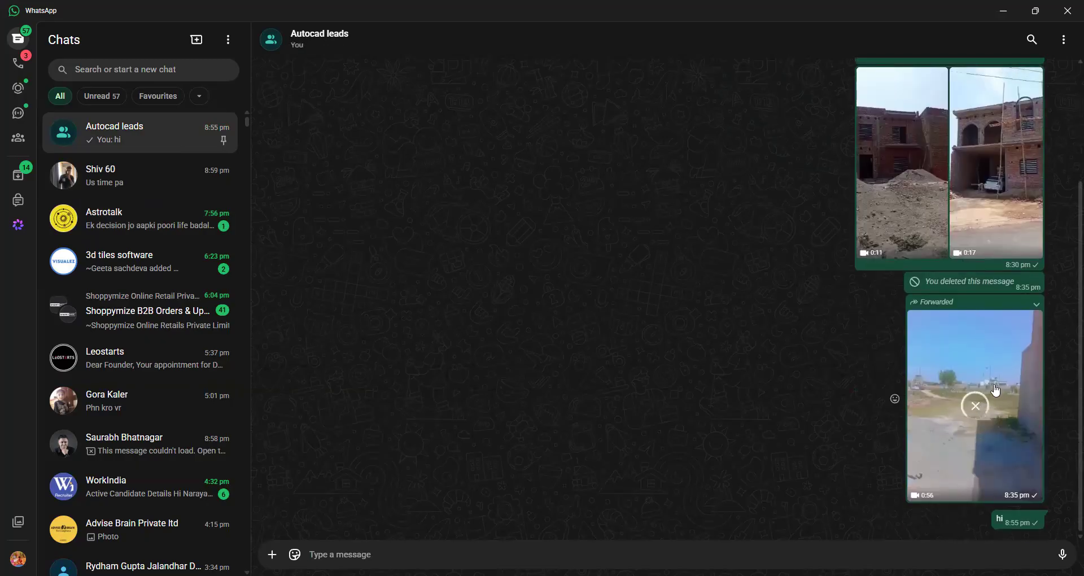
- Play the construction-site video to review the building, replaying from about 0:11, then close it and return to AutoCAD
{"action": "left_click", "coordinate": [972, 358]}
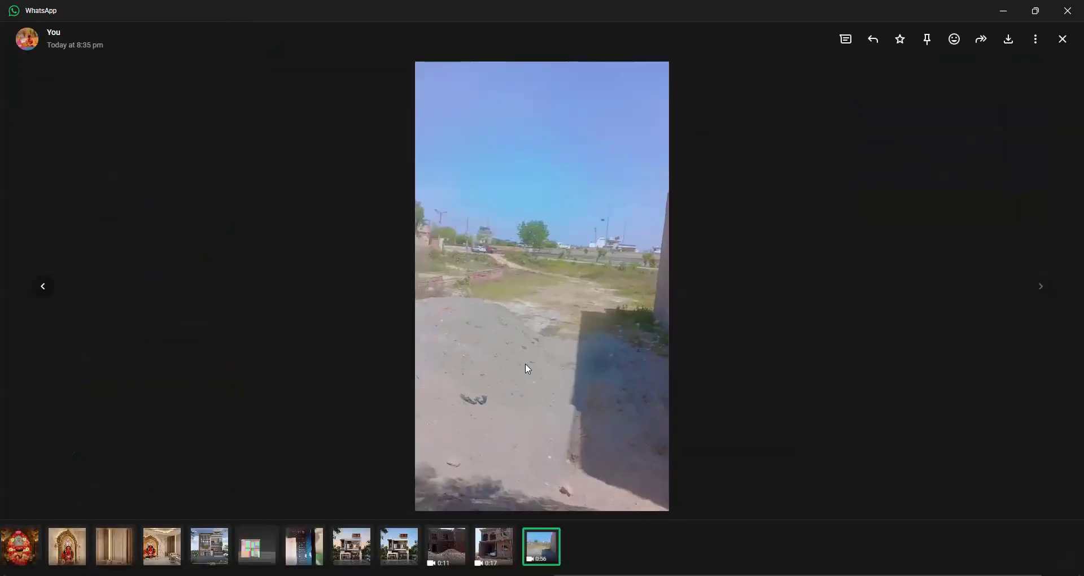
{"action": "left_click", "coordinate": [654, 498]}
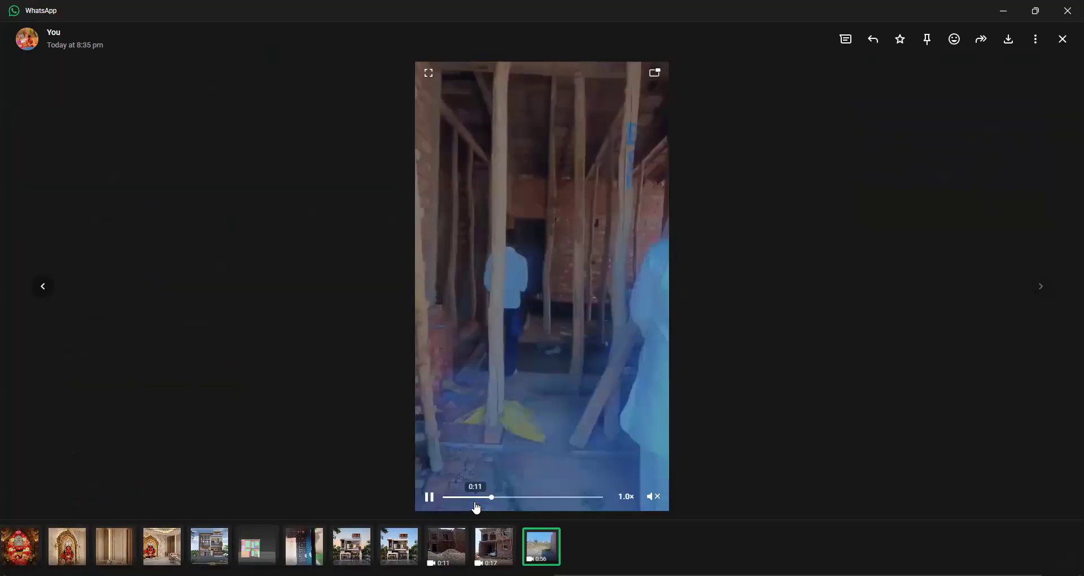
{"action": "left_click", "coordinate": [472, 497]}
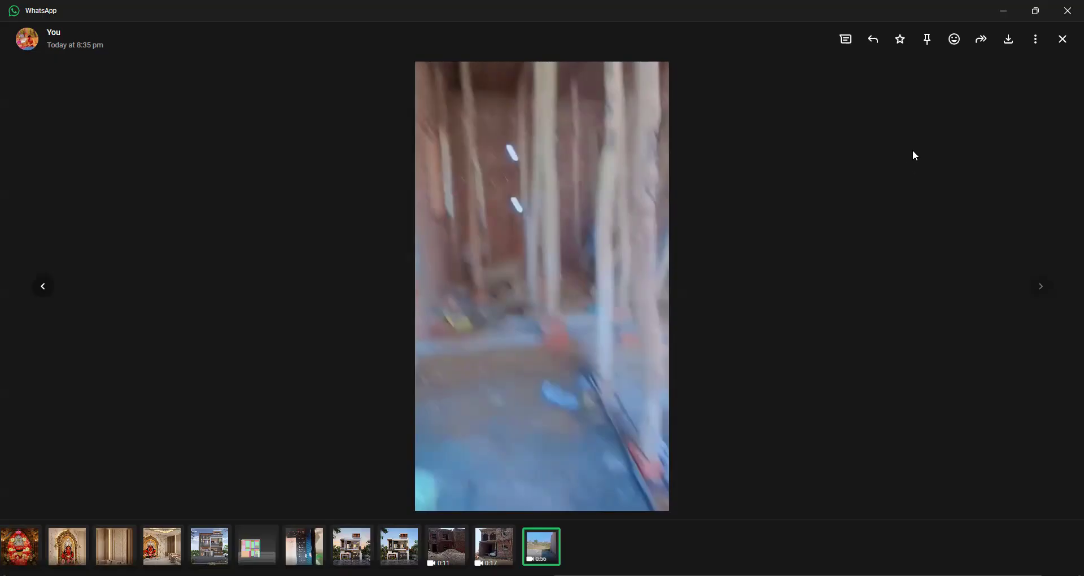
{"action": "left_click", "coordinate": [1063, 39]}
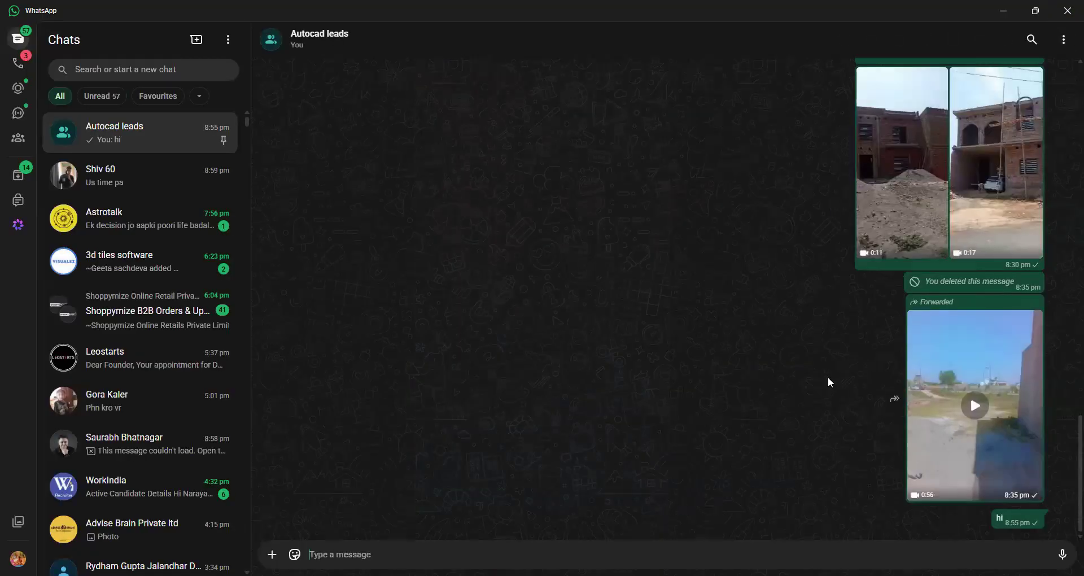
{"action": "left_click", "coordinate": [1013, 12]}
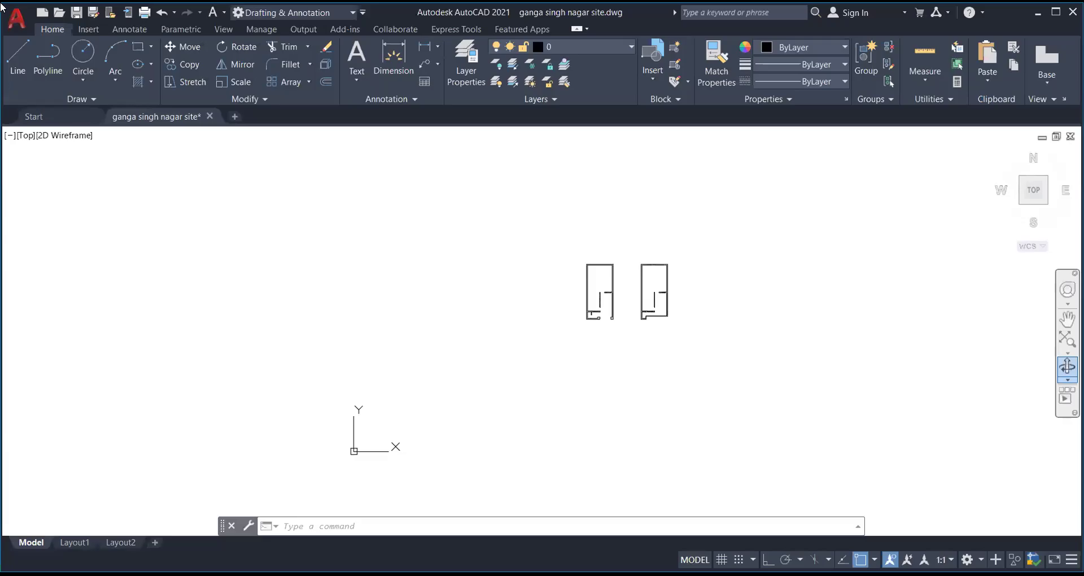
{"action": "scroll", "coordinate": [606, 307], "scroll_direction": "down", "scroll_amount": 3}
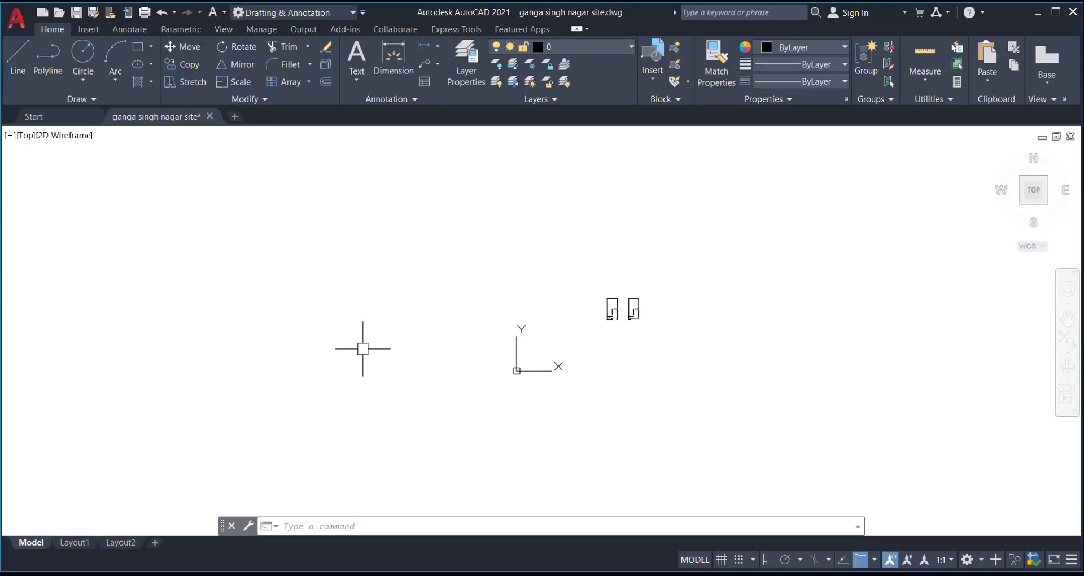
{"action": "scroll", "coordinate": [642, 259], "scroll_direction": "up", "scroll_amount": 4}
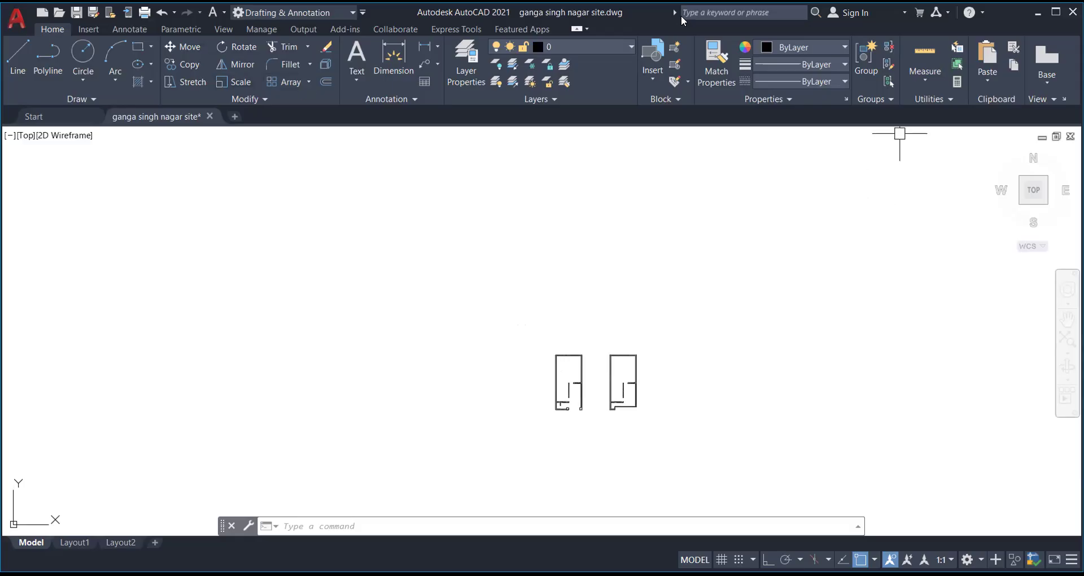
{"action": "left_click", "coordinate": [608, 41]}
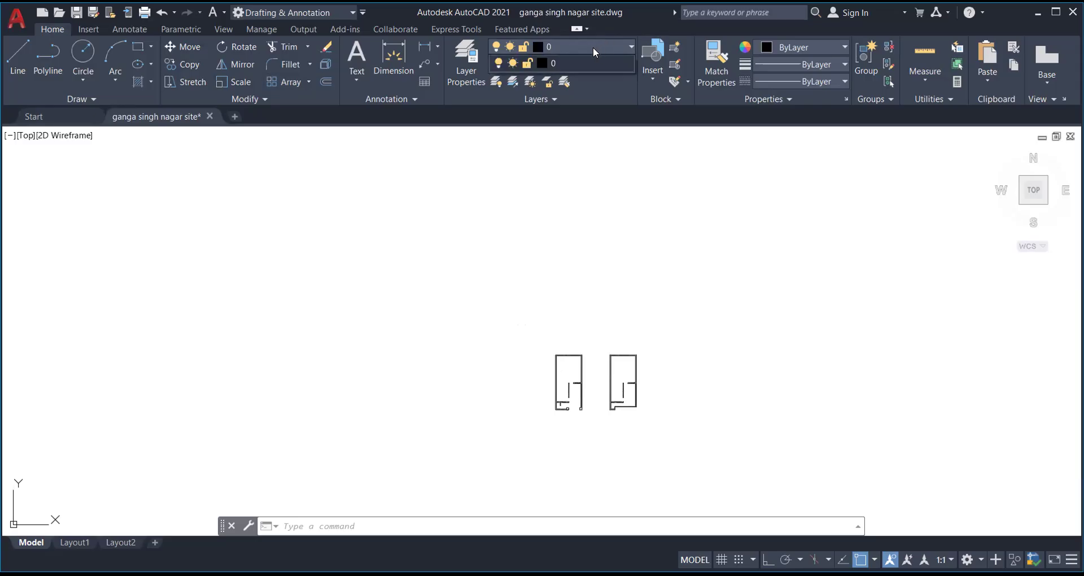
{"action": "left_click", "coordinate": [583, 46]}
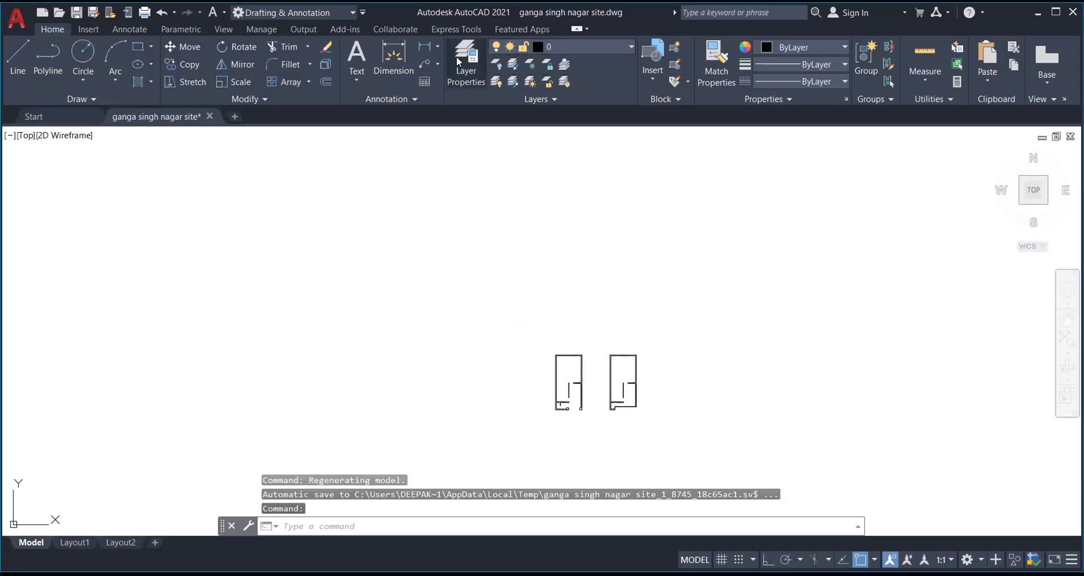
{"action": "left_click", "coordinate": [495, 64]}
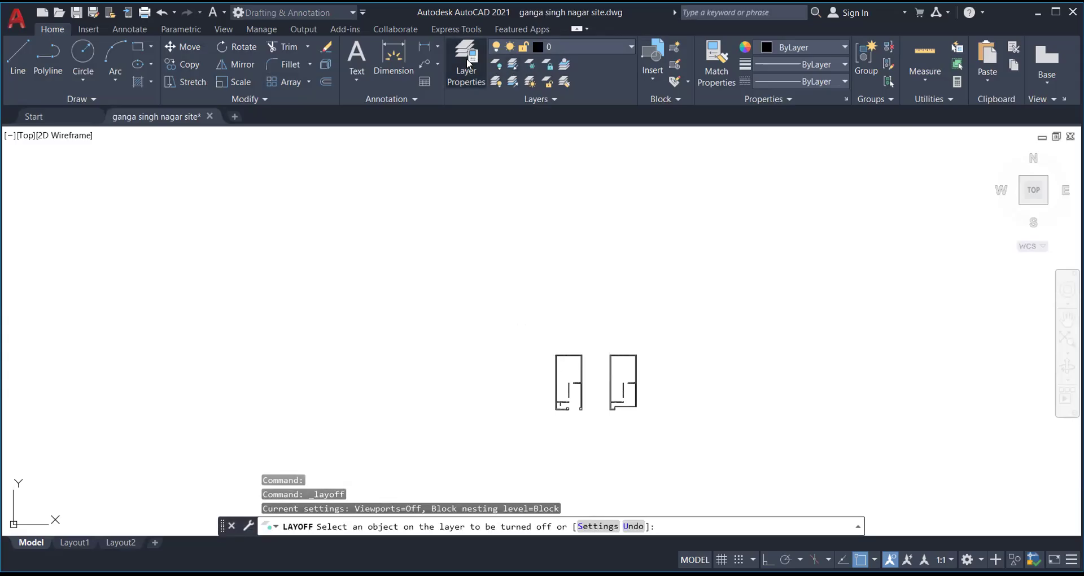
- Create a new layer named "9 inch wall" and set its color to index color 180
{"action": "left_click", "coordinate": [482, 60]}
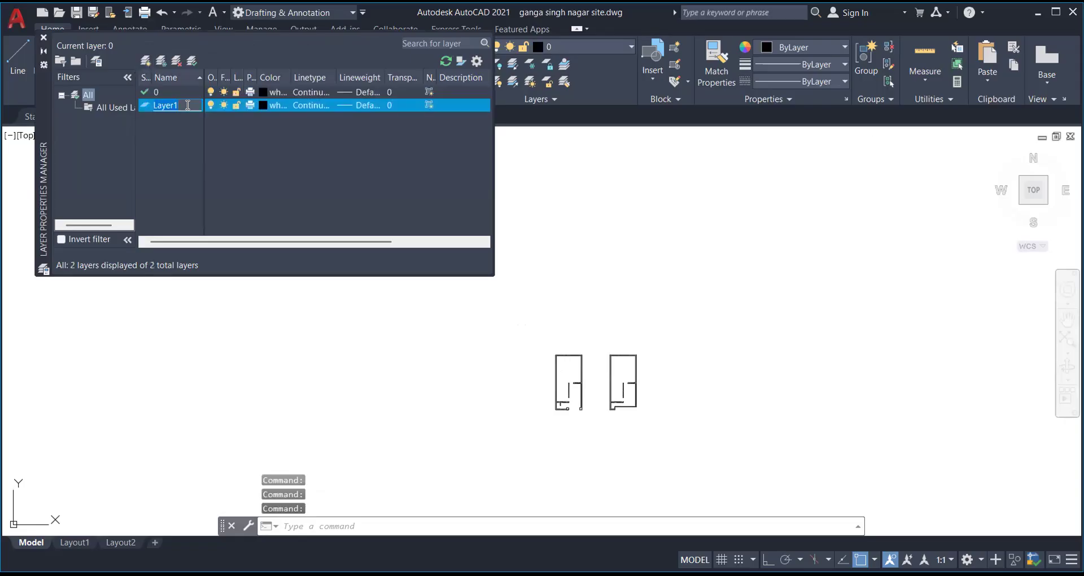
{"action": "key", "text": "BackSpace"}
{"action": "type", "text": "9"}
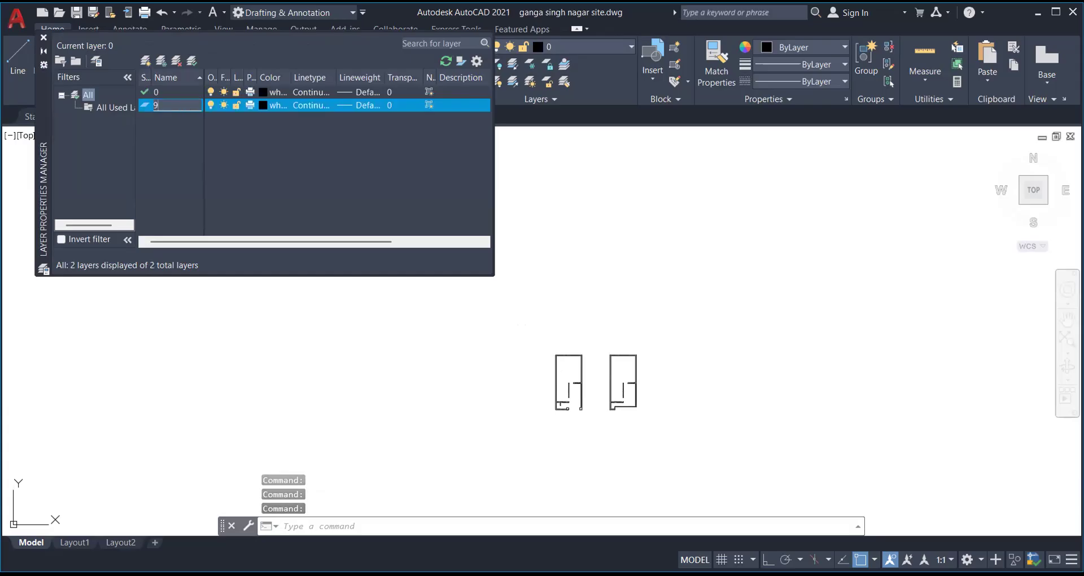
{"action": "type", "text": " inch wal"}
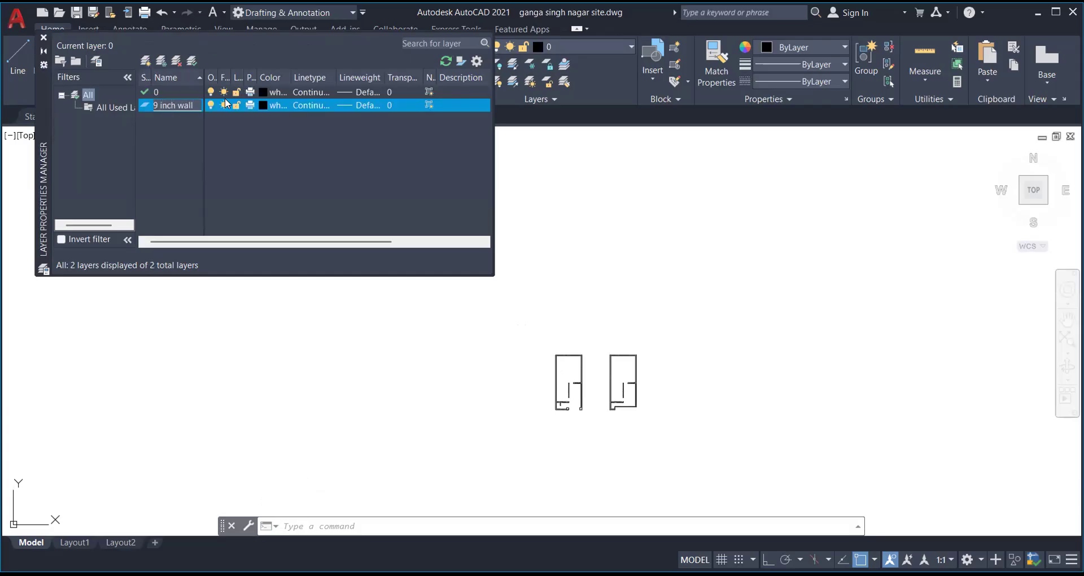
{"action": "type", "text": "l"}
{"action": "key", "text": "Return"}
{"action": "left_click", "coordinate": [265, 104]}
{"action": "left_click", "coordinate": [600, 241]}
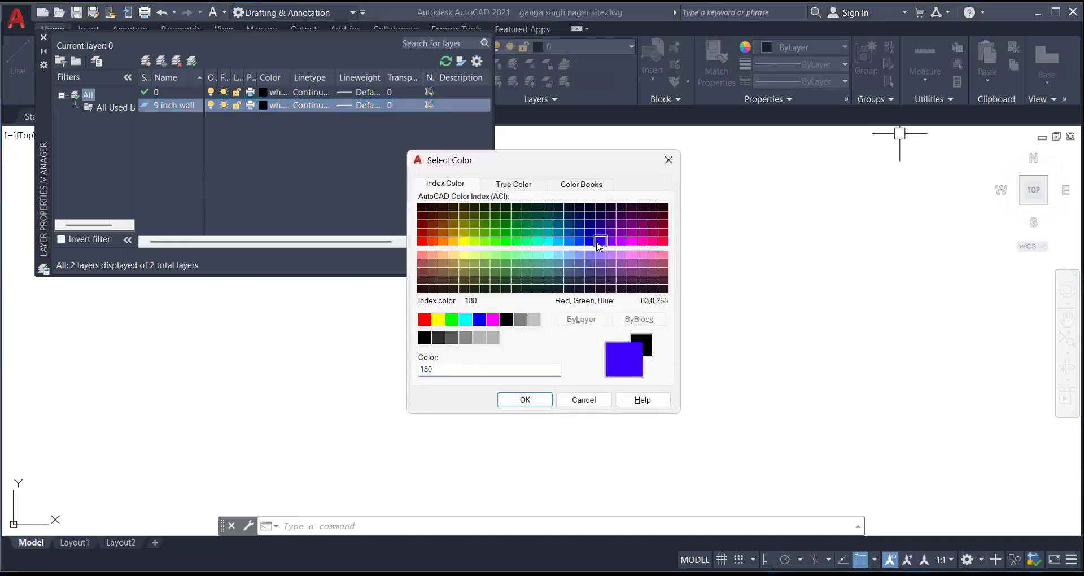
{"action": "left_click", "coordinate": [533, 402]}
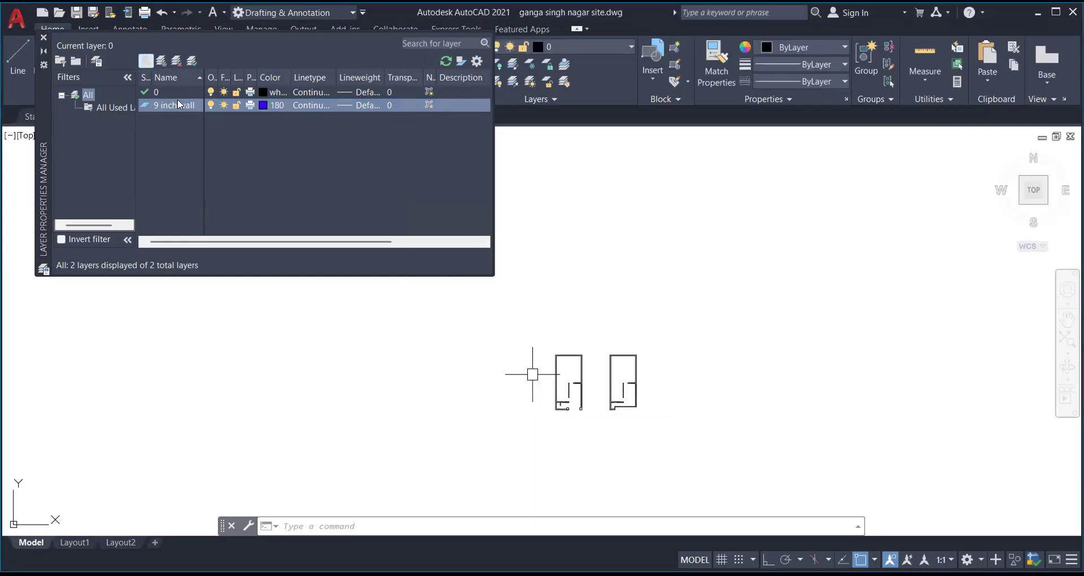
- Add another layer named "4 inch wall" to the drawing's layer list
{"action": "key", "text": "alt+n"}
{"action": "type", "text": "4 i"}
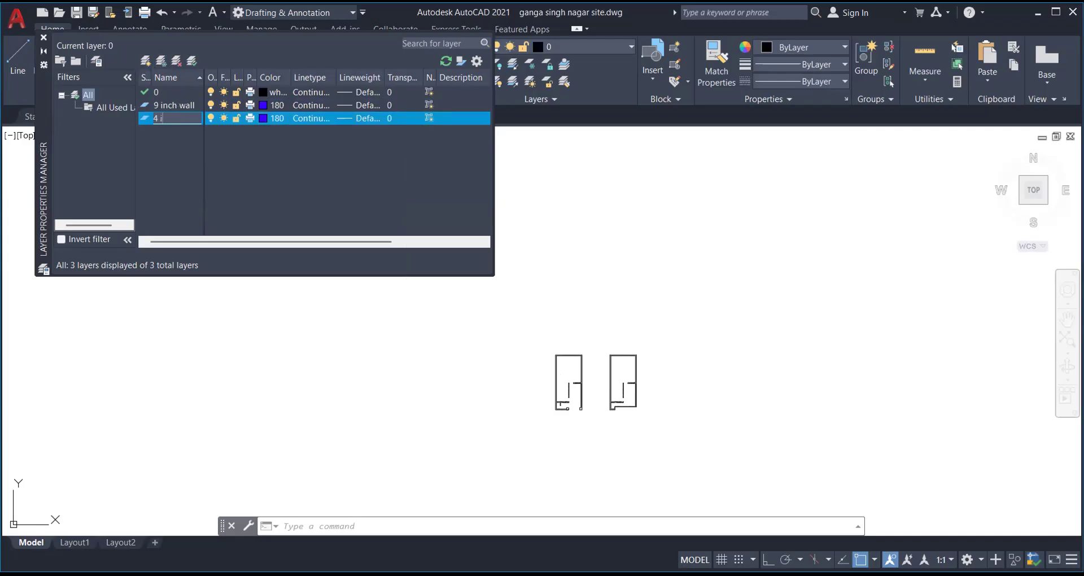
{"action": "type", "text": "nch wall"}
{"action": "left_click", "coordinate": [268, 118]}
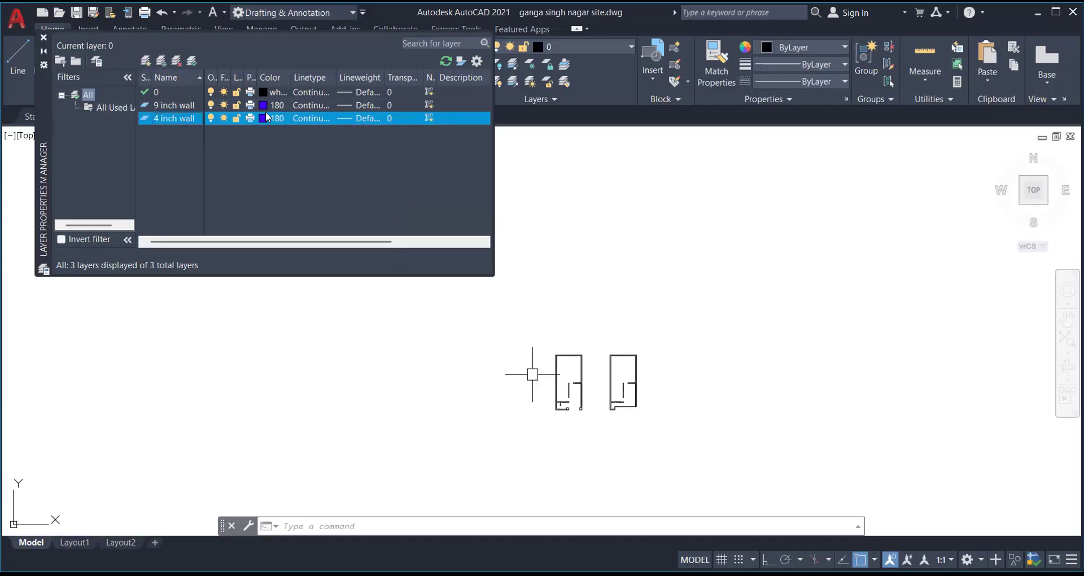
- Try several colors for the "4 inch wall" layer and assign it index color 11
{"action": "left_click", "coordinate": [268, 118]}
{"action": "left_click", "coordinate": [621, 242]}
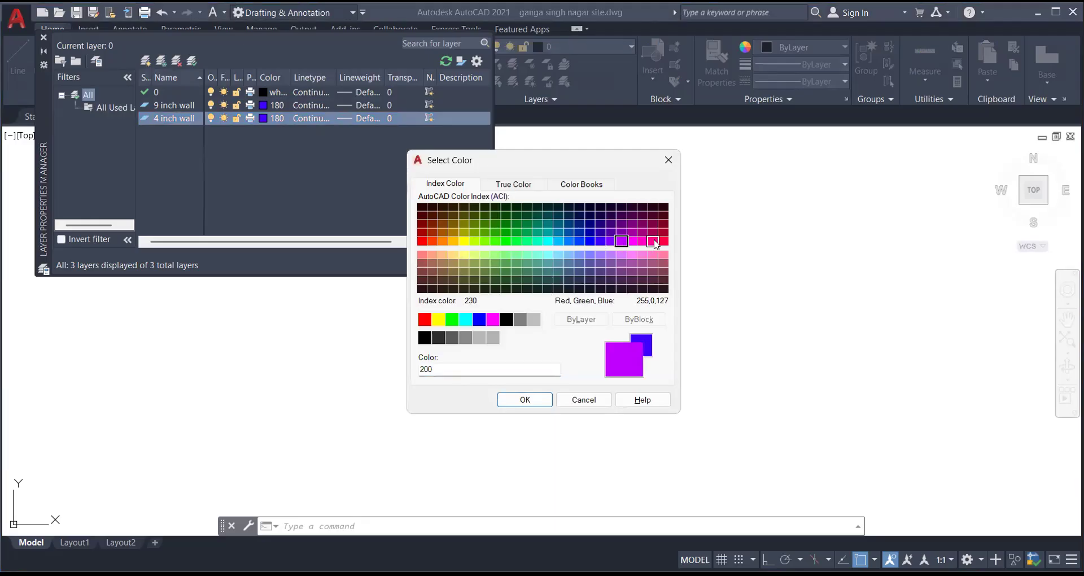
{"action": "left_click", "coordinate": [664, 242]}
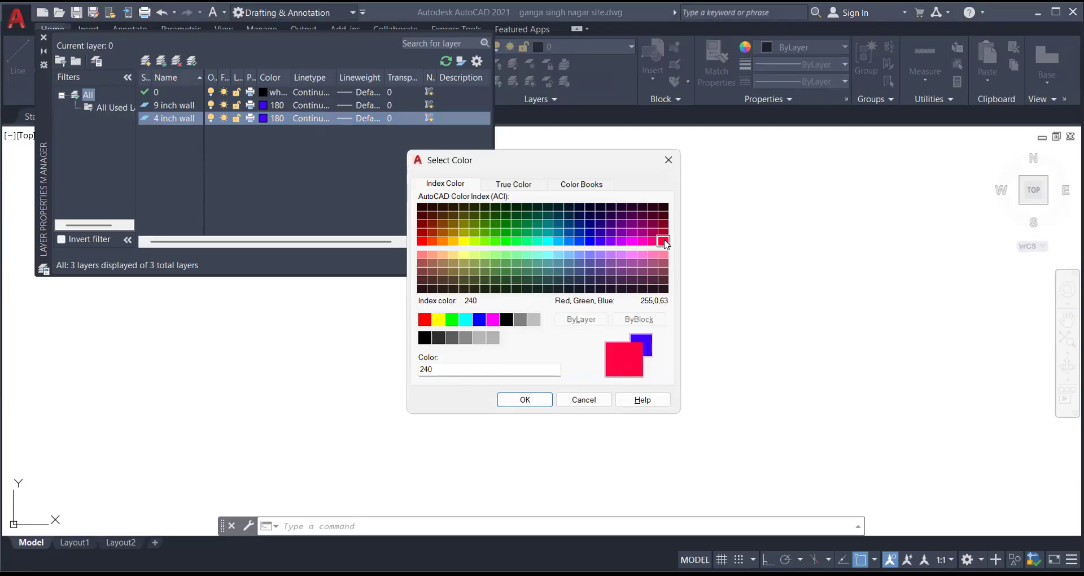
{"action": "left_click", "coordinate": [651, 234]}
{"action": "left_click", "coordinate": [652, 241]}
{"action": "left_click", "coordinate": [650, 233]}
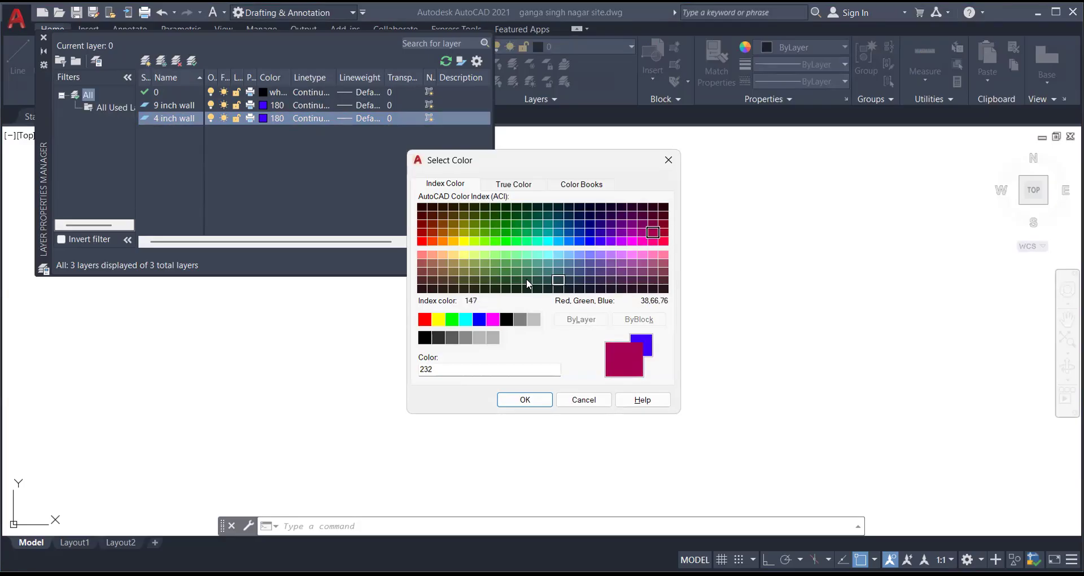
{"action": "left_click", "coordinate": [421, 255]}
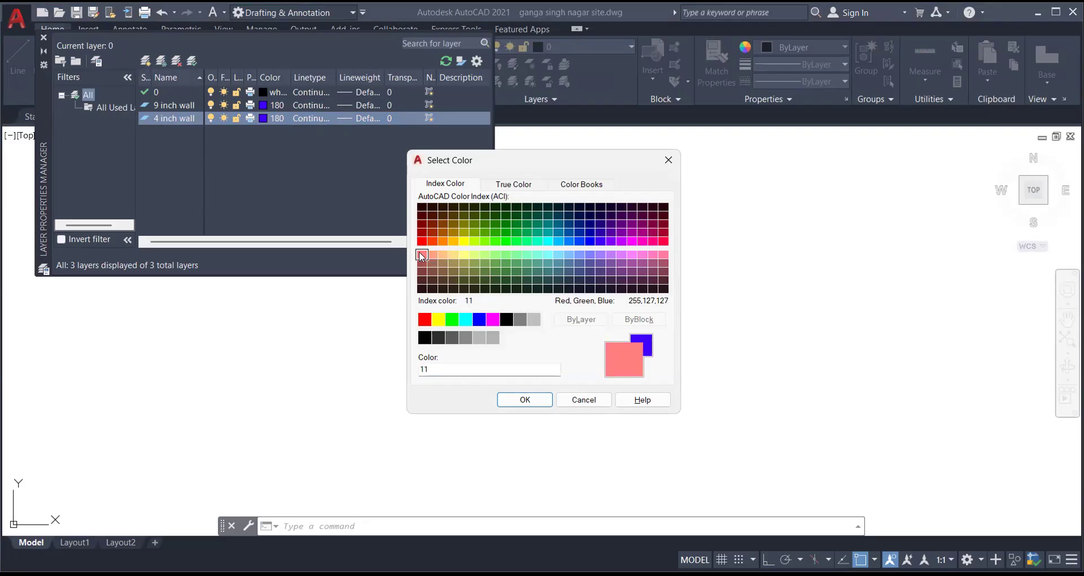
{"action": "key", "text": "Return"}
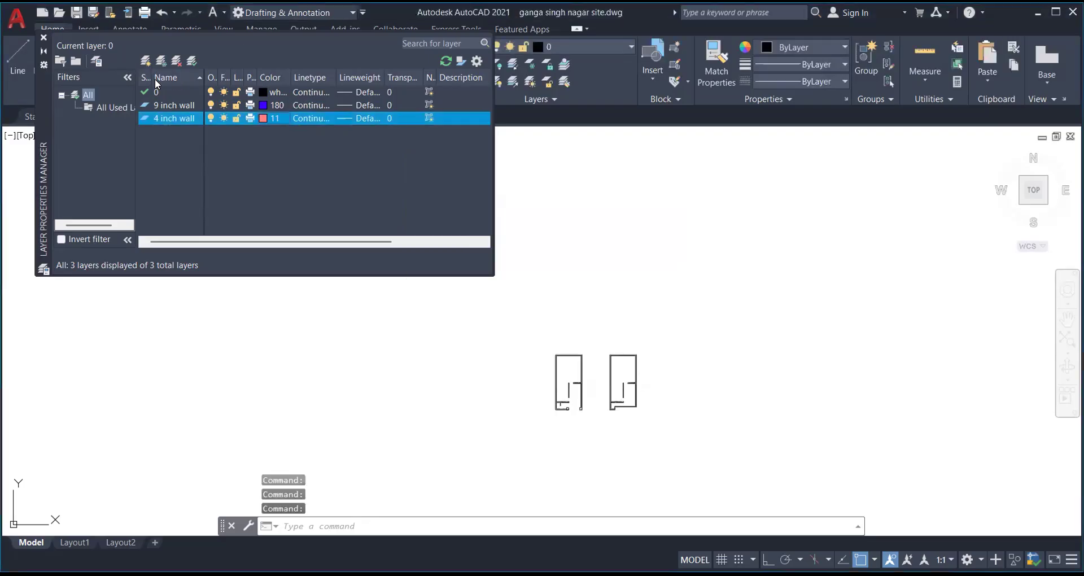
- Create a layer named "columns" and set its color to index color 99
{"action": "left_click", "coordinate": [146, 60]}
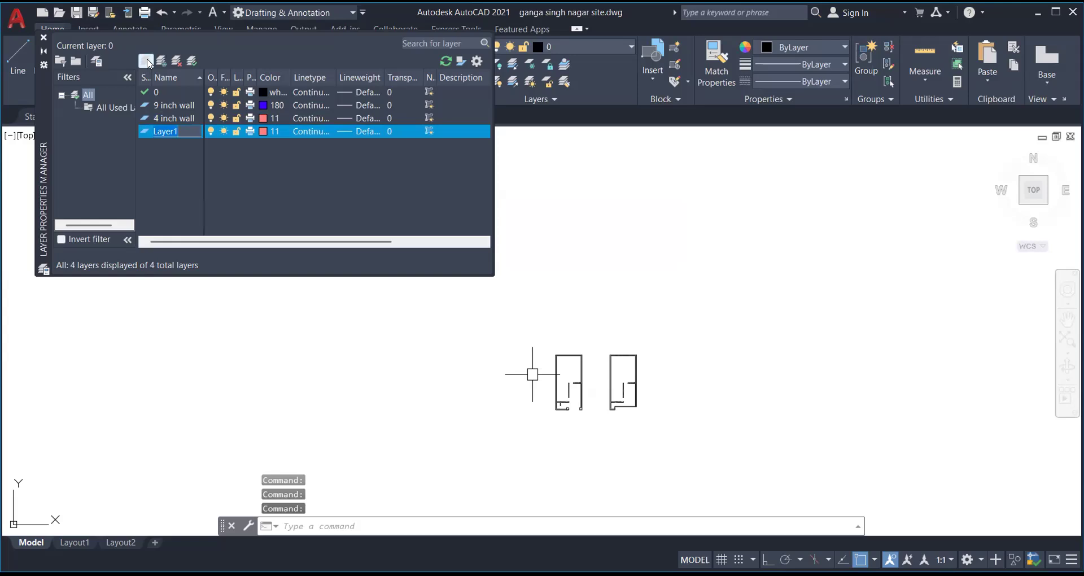
{"action": "type", "text": "colum"}
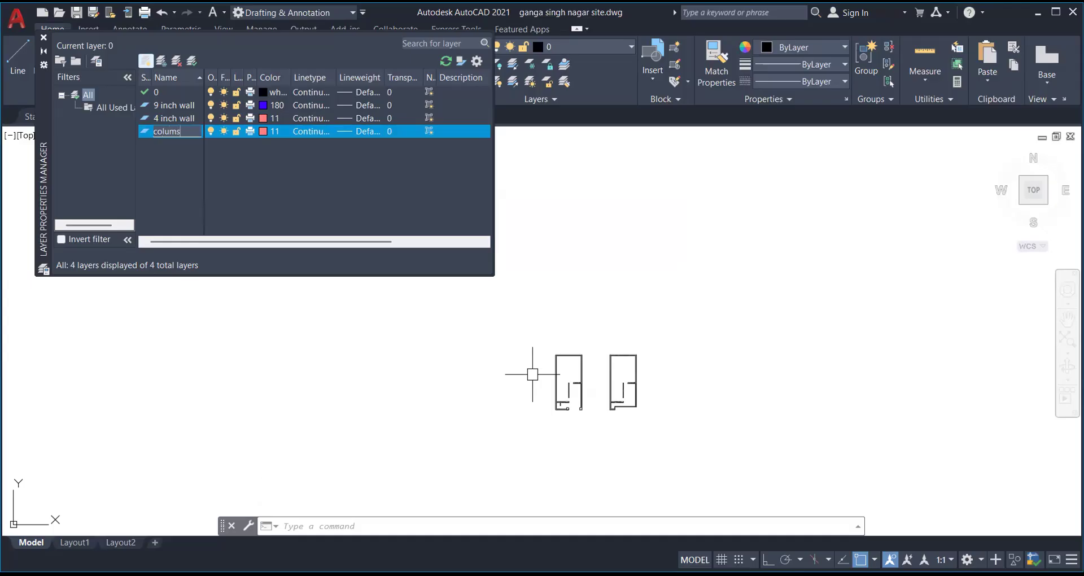
{"action": "type", "text": "ns"}
{"action": "key", "text": "Return"}
{"action": "left_click", "coordinate": [262, 131]}
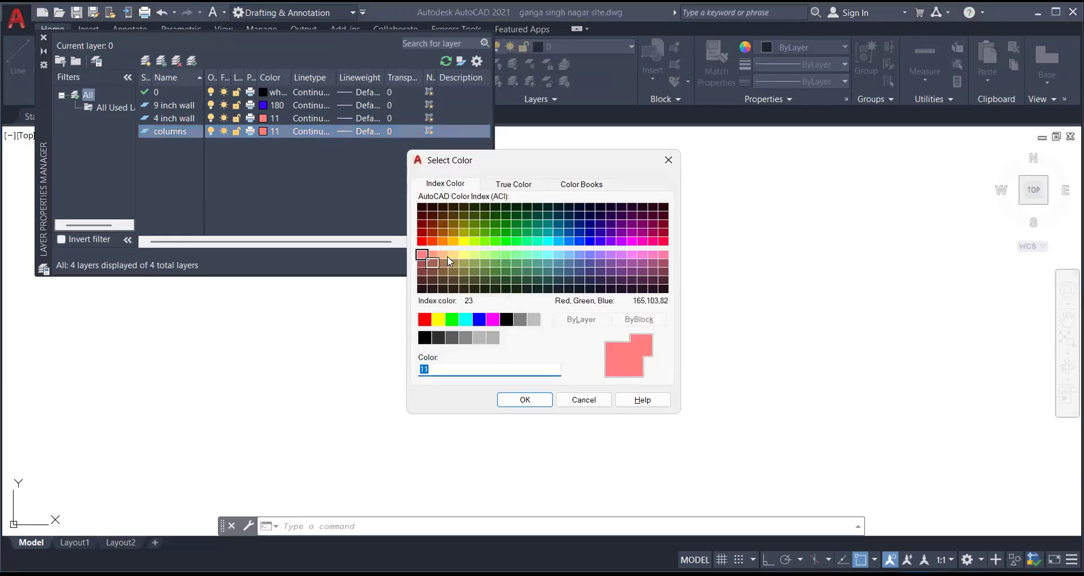
{"action": "left_click", "coordinate": [506, 291]}
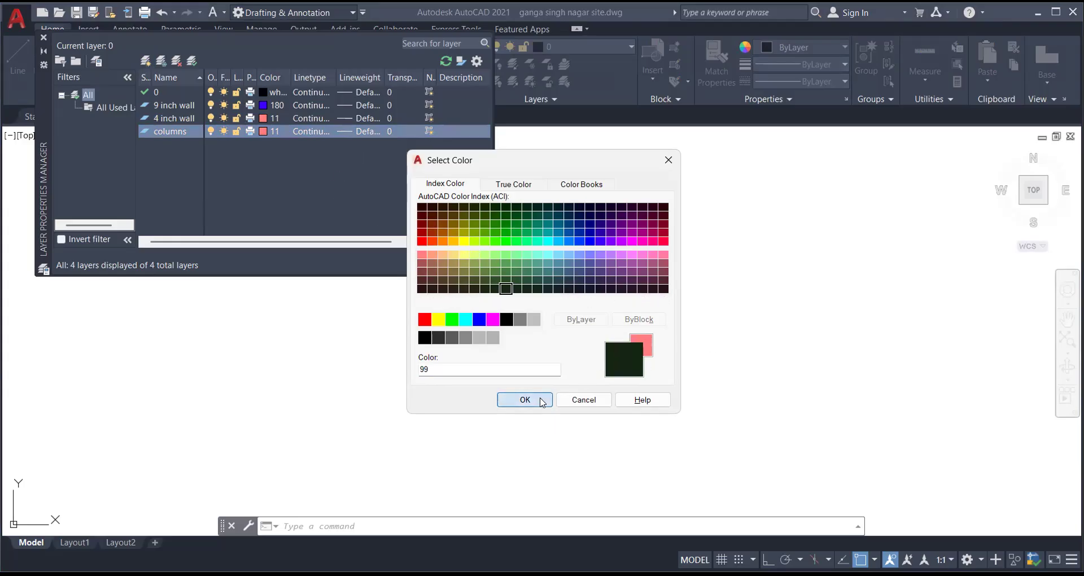
{"action": "key", "text": "Return"}
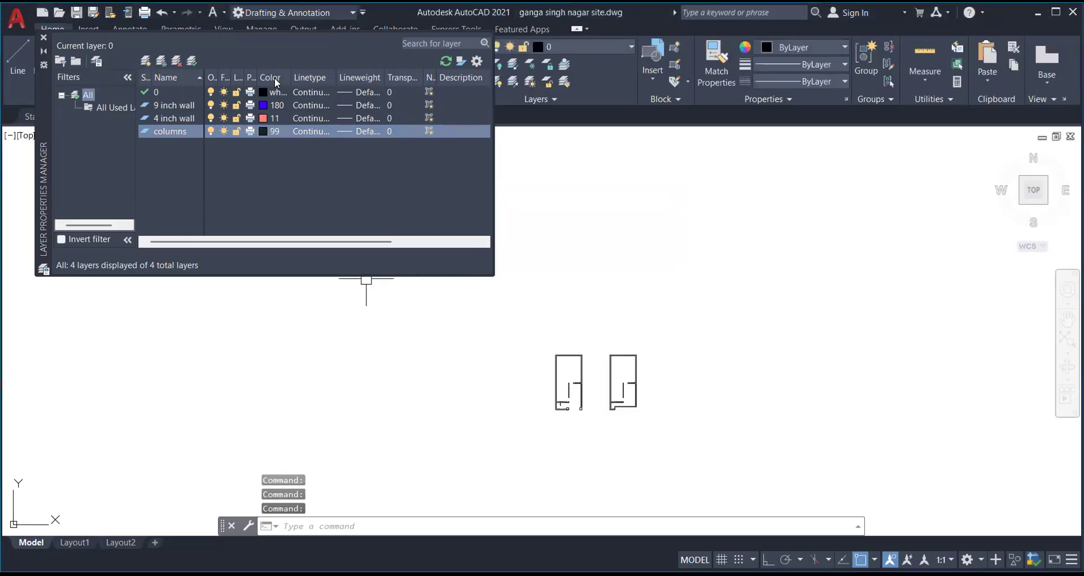
- Create a layer named "door" and set its color to index color 242
{"action": "left_click", "coordinate": [146, 62]}
{"action": "type", "text": "door"}
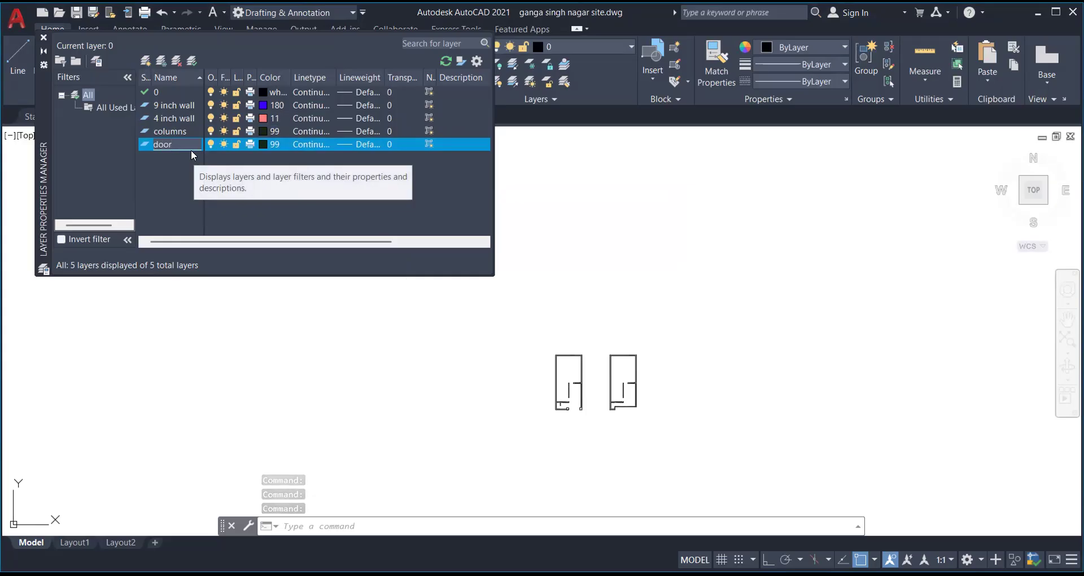
{"action": "key", "text": "Return"}
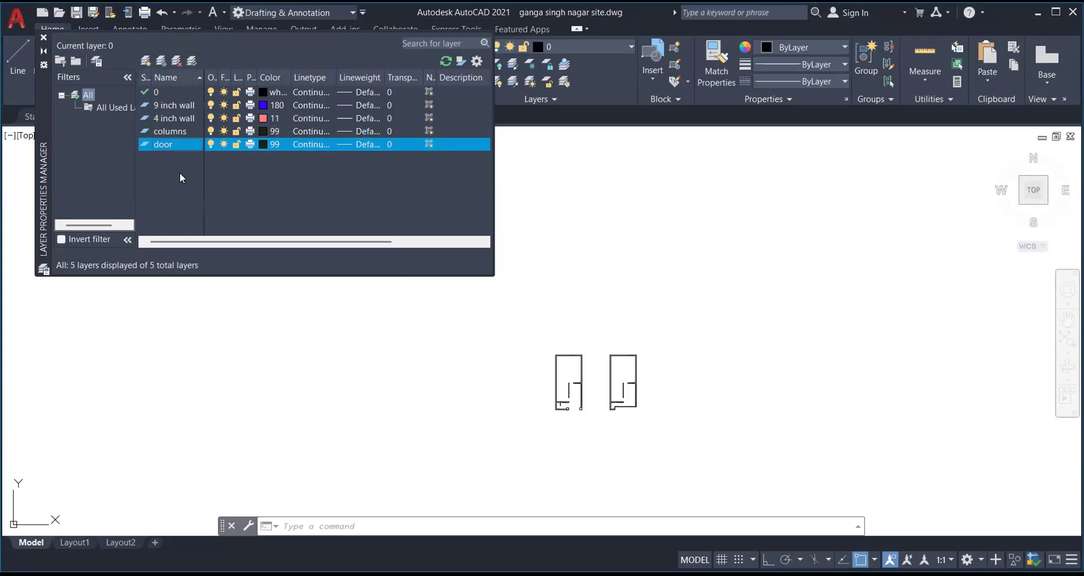
{"action": "left_click", "coordinate": [262, 144]}
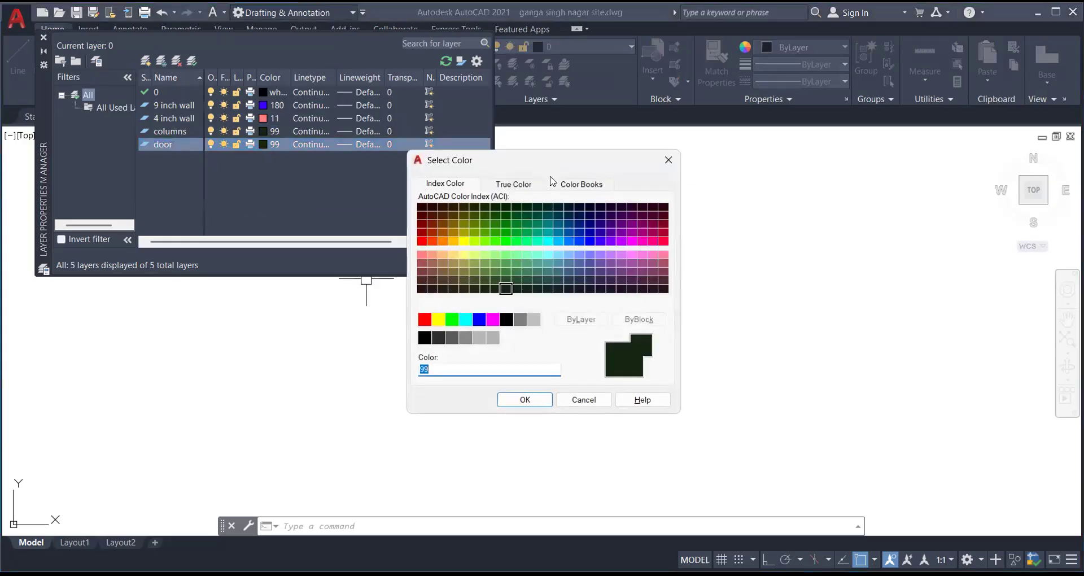
{"action": "left_click", "coordinate": [661, 232]}
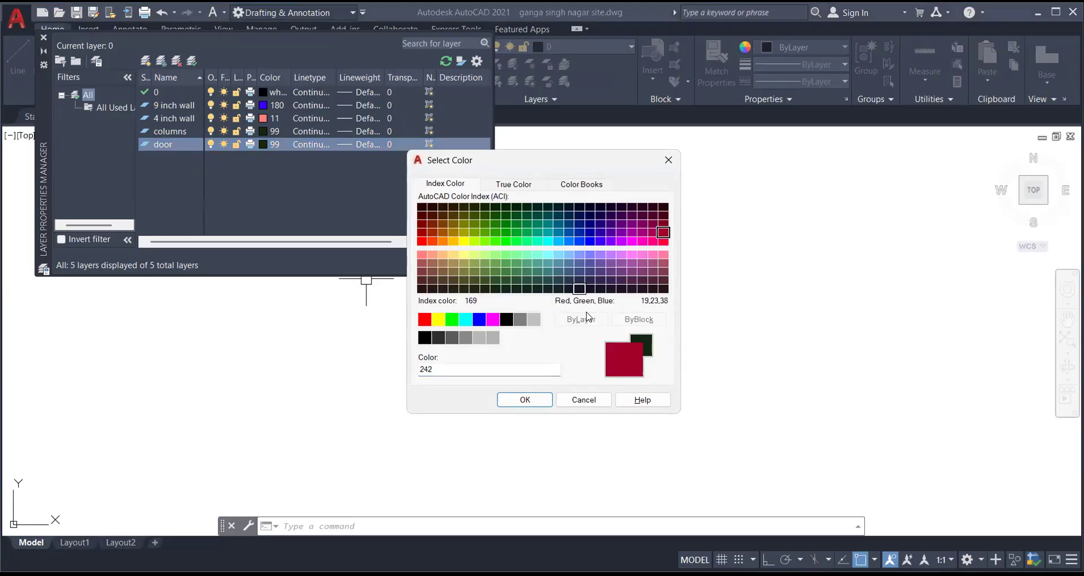
{"action": "left_click", "coordinate": [526, 400]}
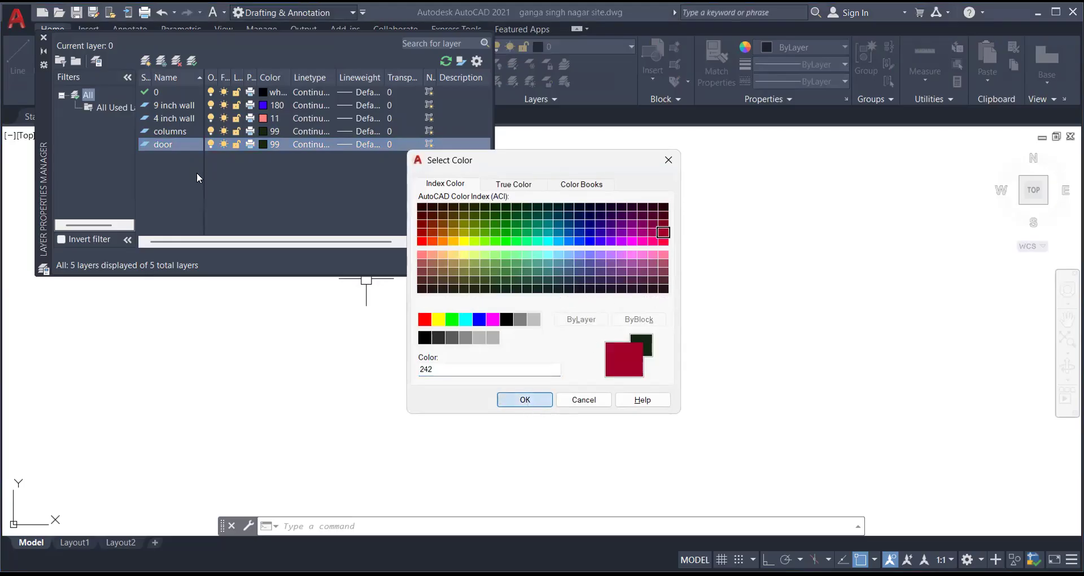
- Add a layer named "window", try several colors for it and assign index color 101
{"action": "left_click", "coordinate": [145, 61]}
{"action": "key", "text": "BackSpace"}
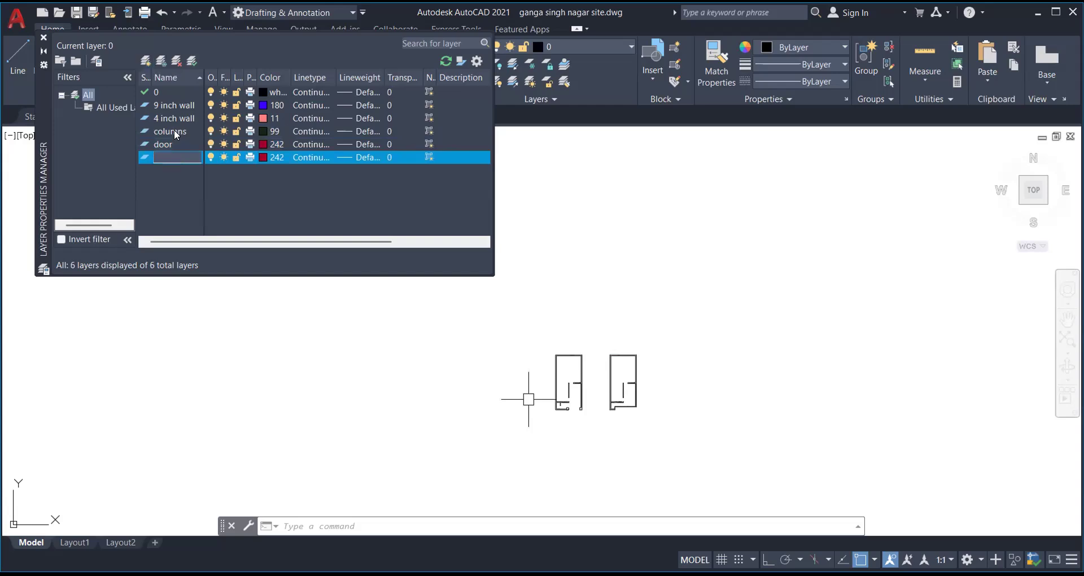
{"action": "type", "text": "window"}
{"action": "left_click", "coordinate": [262, 158]}
{"action": "left_click", "coordinate": [263, 157]}
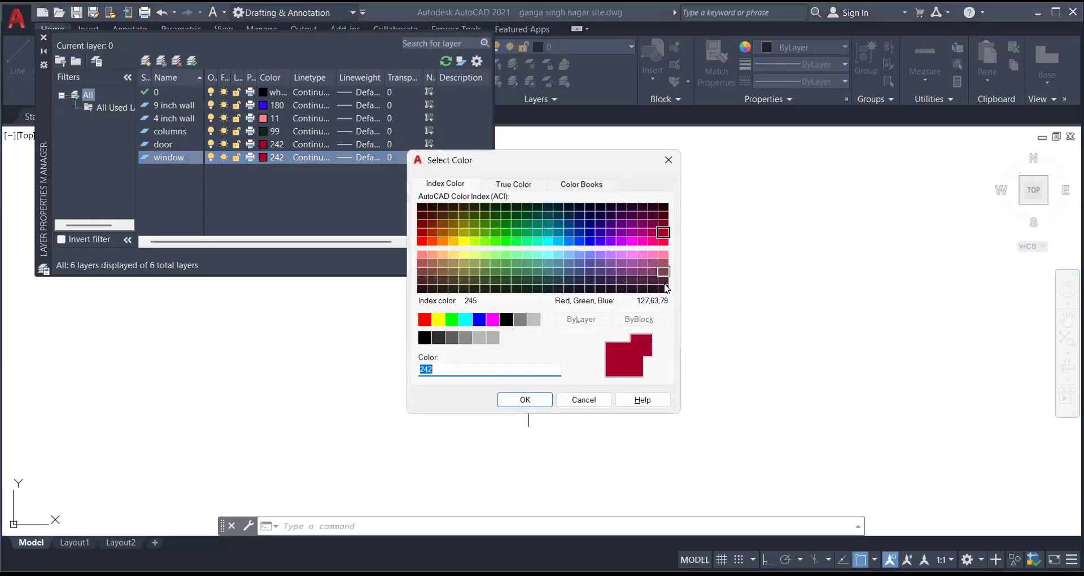
{"action": "left_click", "coordinate": [664, 262]}
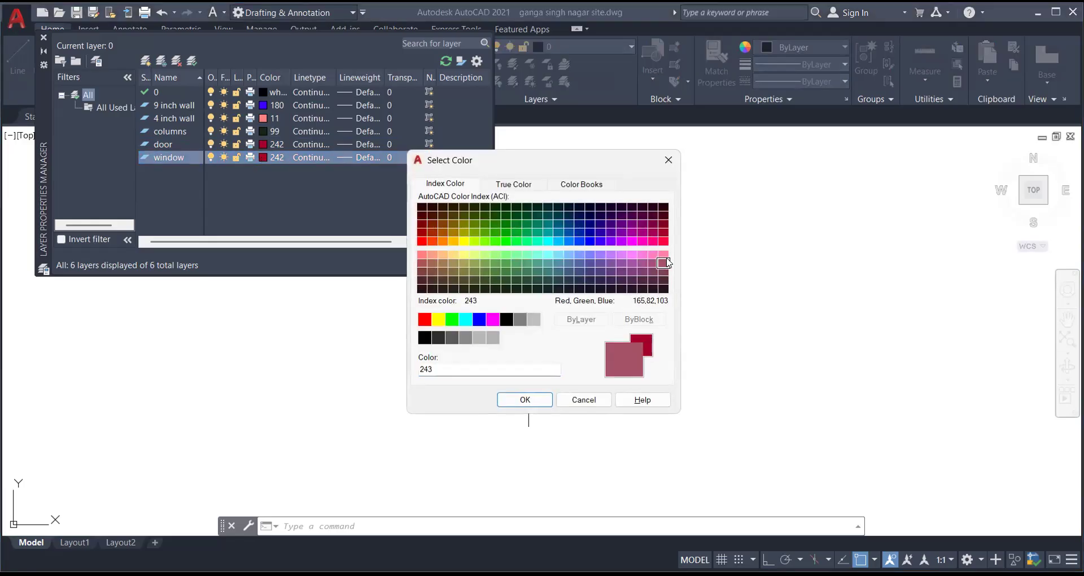
{"action": "left_click", "coordinate": [663, 224]}
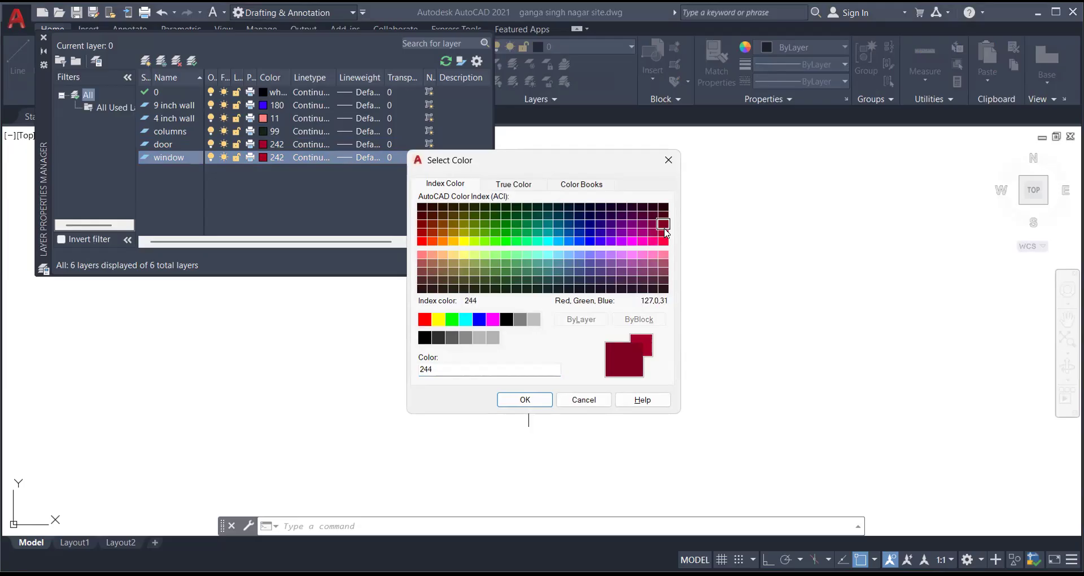
{"action": "left_click", "coordinate": [646, 216]}
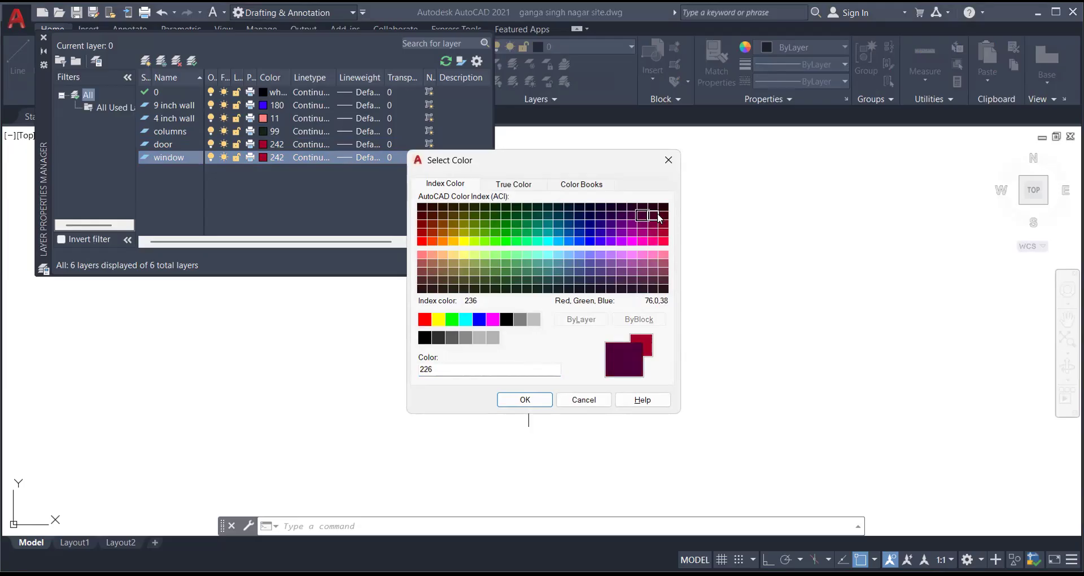
{"action": "left_click", "coordinate": [526, 256]}
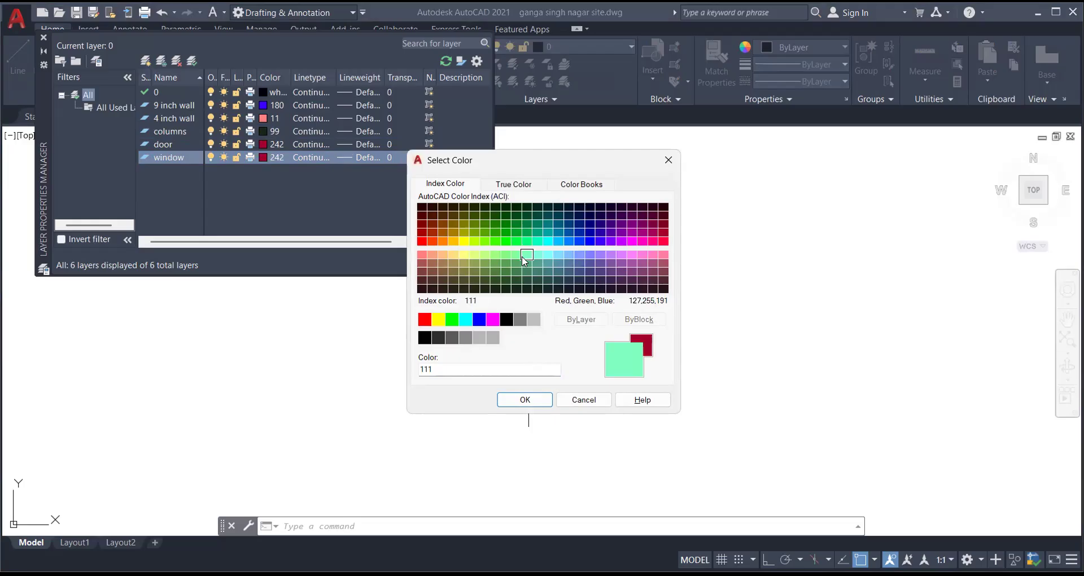
{"action": "left_click", "coordinate": [516, 256]}
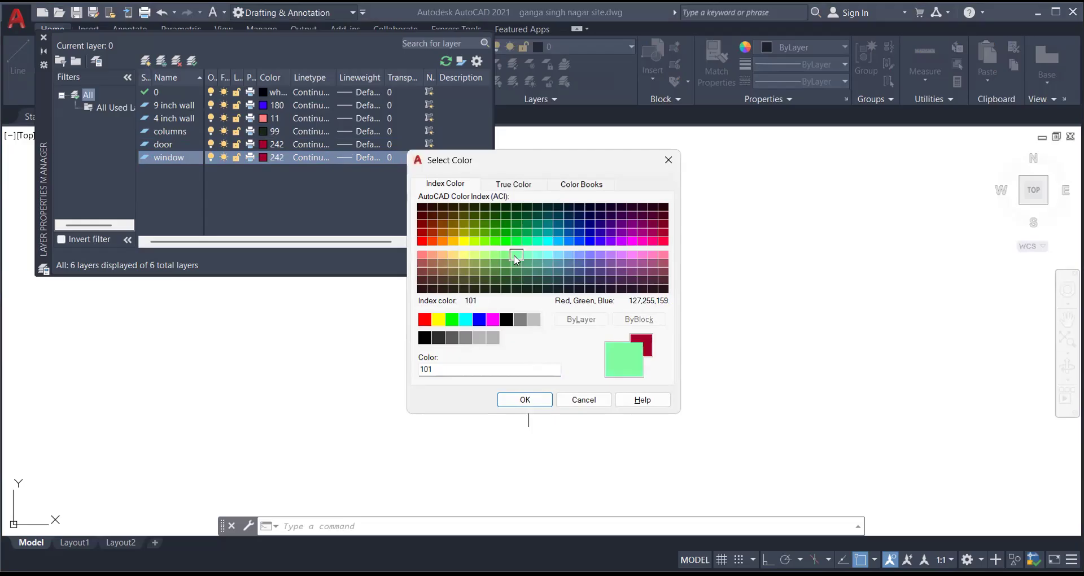
{"action": "left_click", "coordinate": [524, 400]}
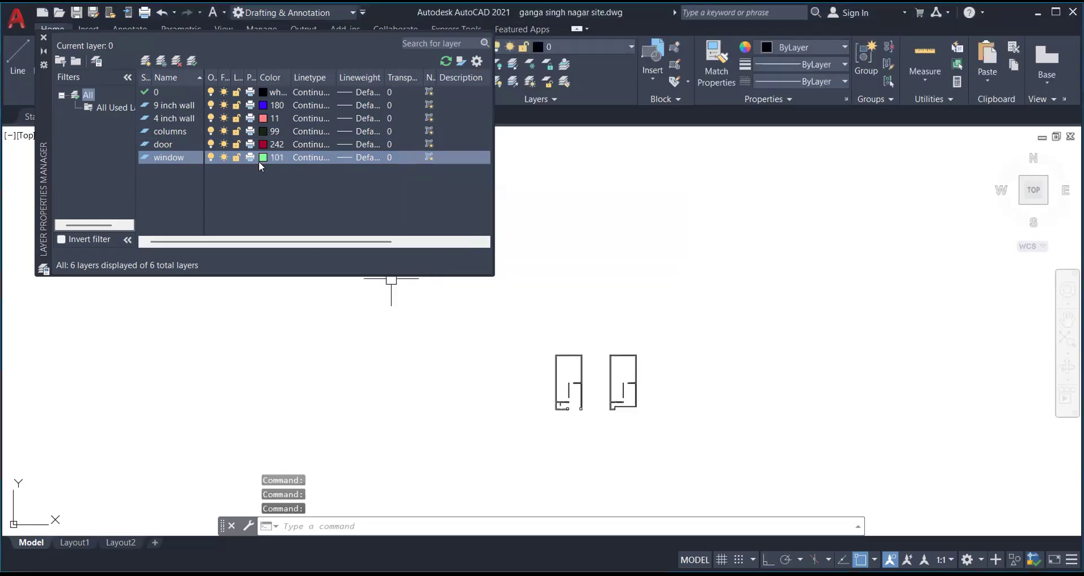
- Change the "window" layer's color to index color 121
{"action": "left_click", "coordinate": [262, 157]}
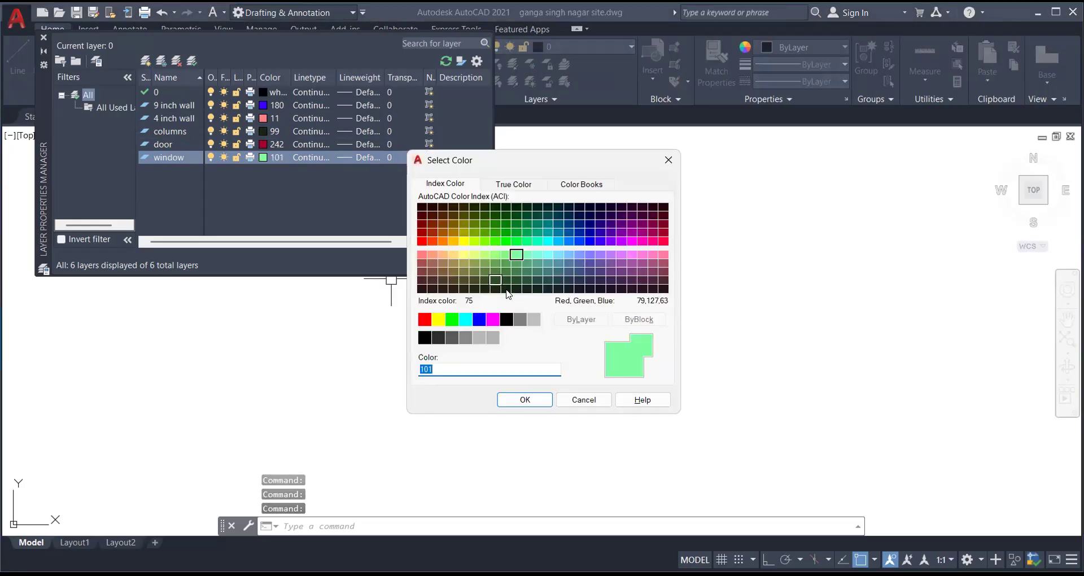
{"action": "left_click", "coordinate": [527, 257]}
{"action": "left_click", "coordinate": [538, 255]}
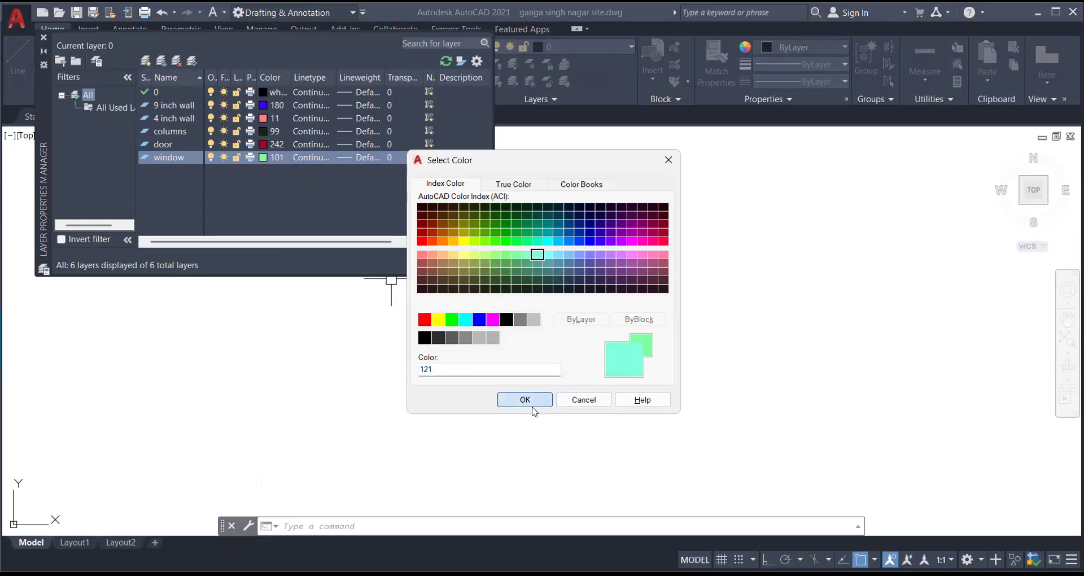
{"action": "key", "text": "Return"}
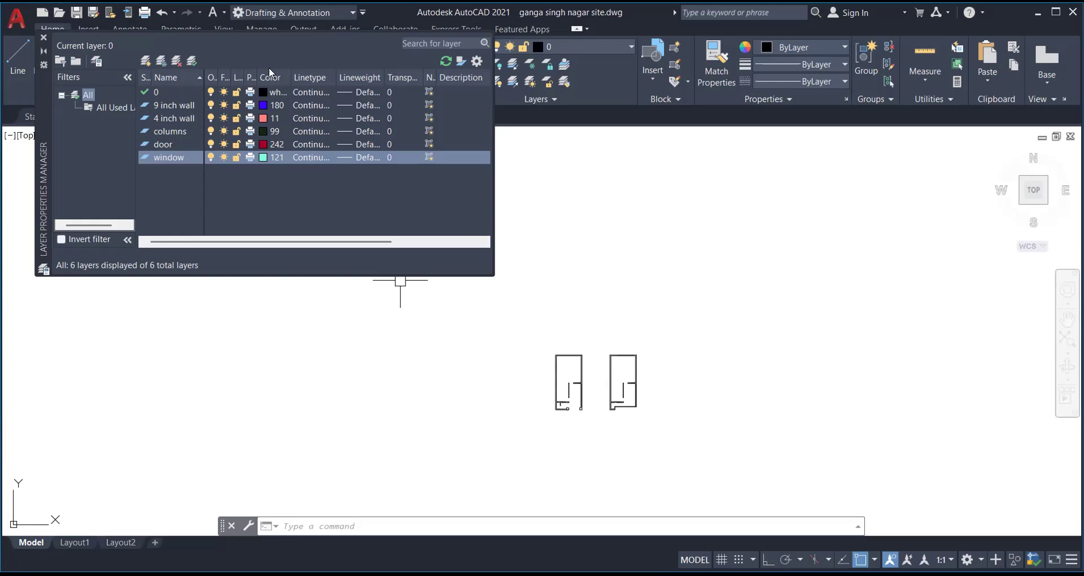
- Create a layer named "text" and set its color to index color 160
{"action": "left_click", "coordinate": [145, 62]}
{"action": "type", "text": "te"}
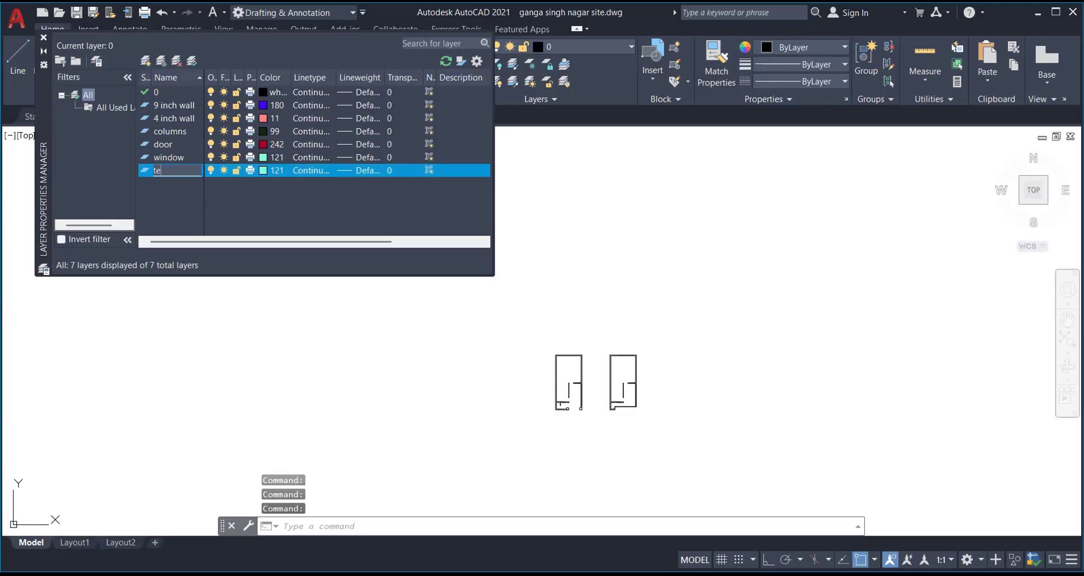
{"action": "type", "text": "xt"}
{"action": "left_click", "coordinate": [269, 168]}
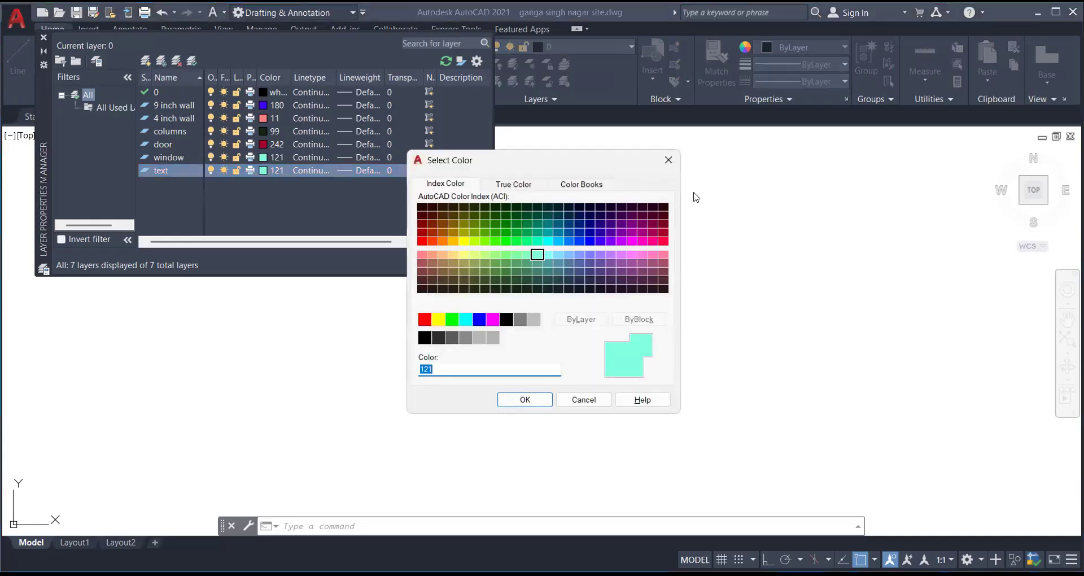
{"action": "left_click", "coordinate": [600, 241]}
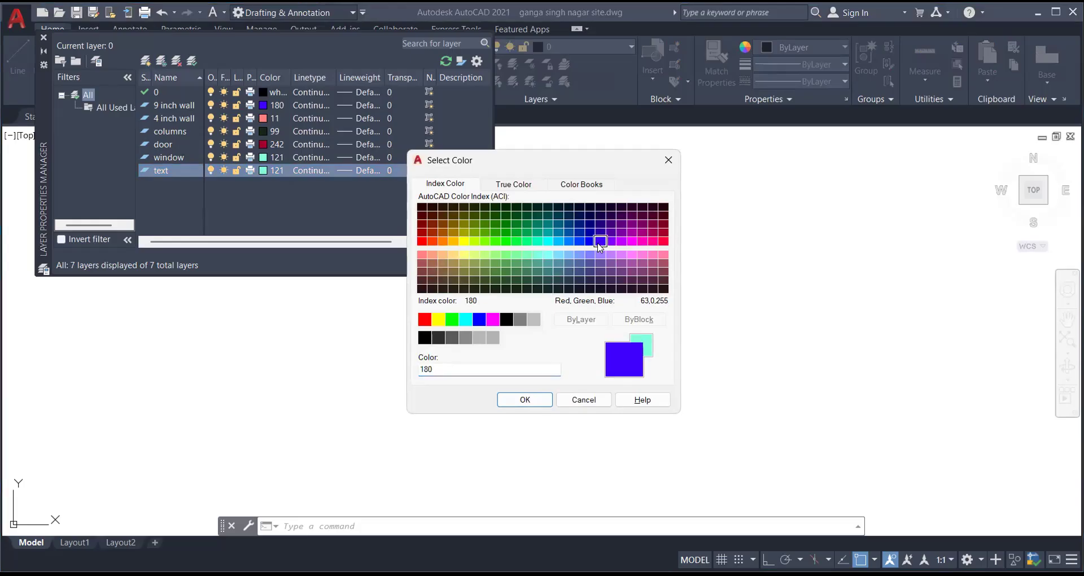
{"action": "left_click", "coordinate": [580, 242]}
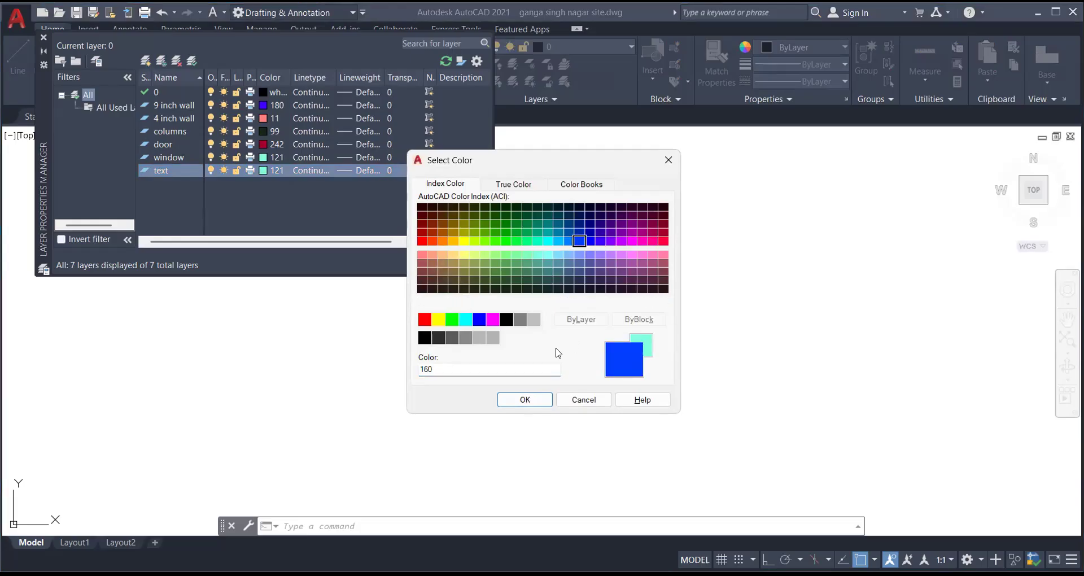
{"action": "left_click", "coordinate": [527, 400]}
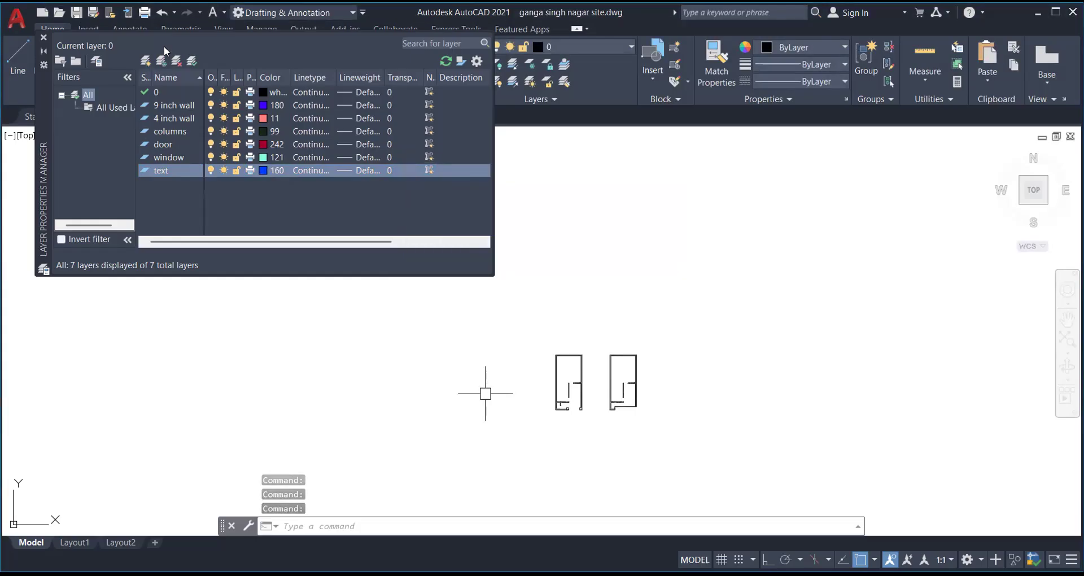
- Create a layer named "stairs" and set its color to index color 198
{"action": "left_click", "coordinate": [146, 61]}
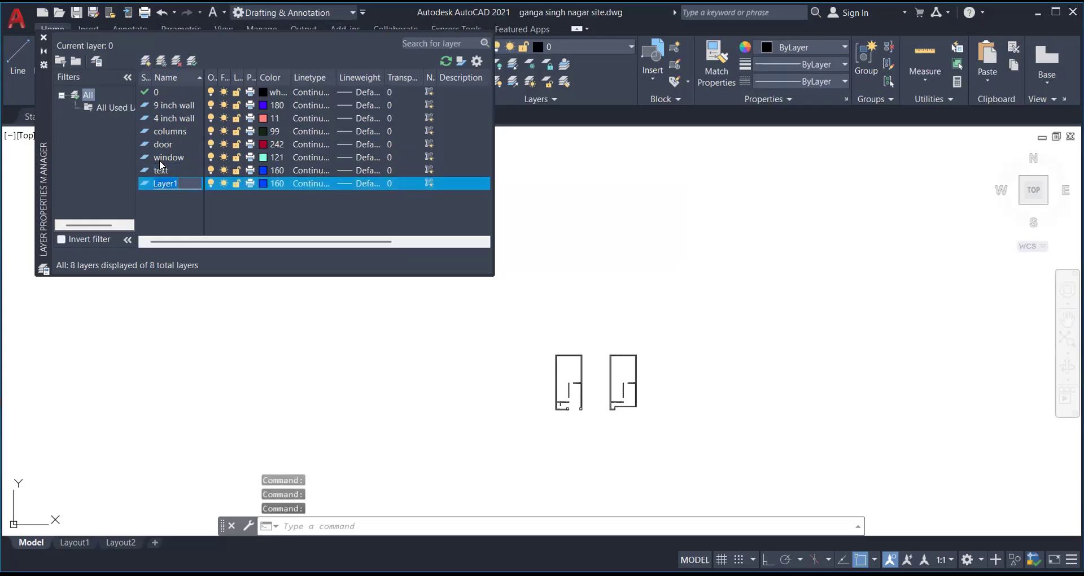
{"action": "type", "text": "stairs"}
{"action": "left_click", "coordinate": [261, 184]}
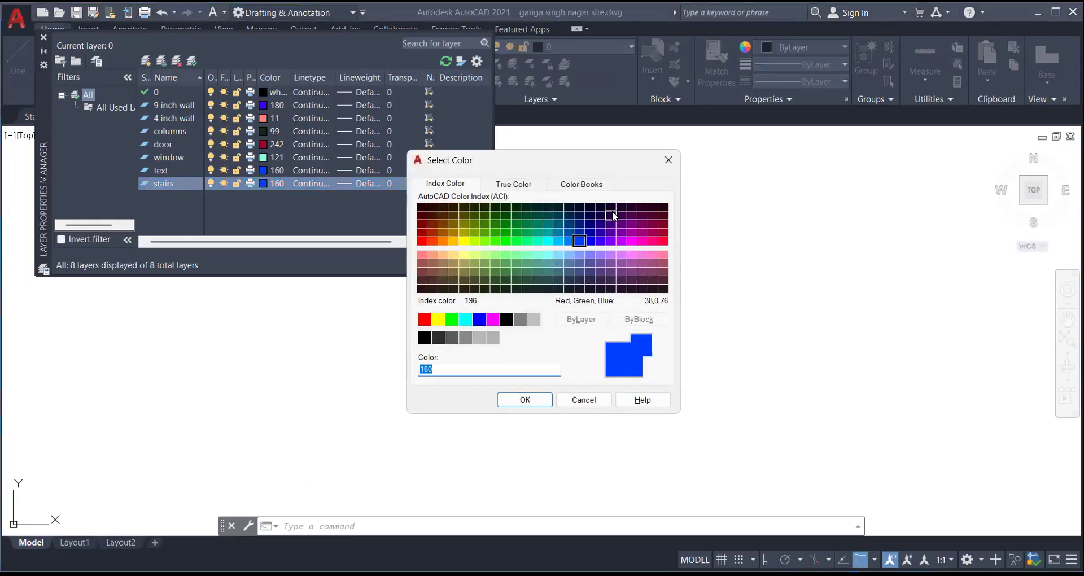
{"action": "left_click", "coordinate": [611, 206]}
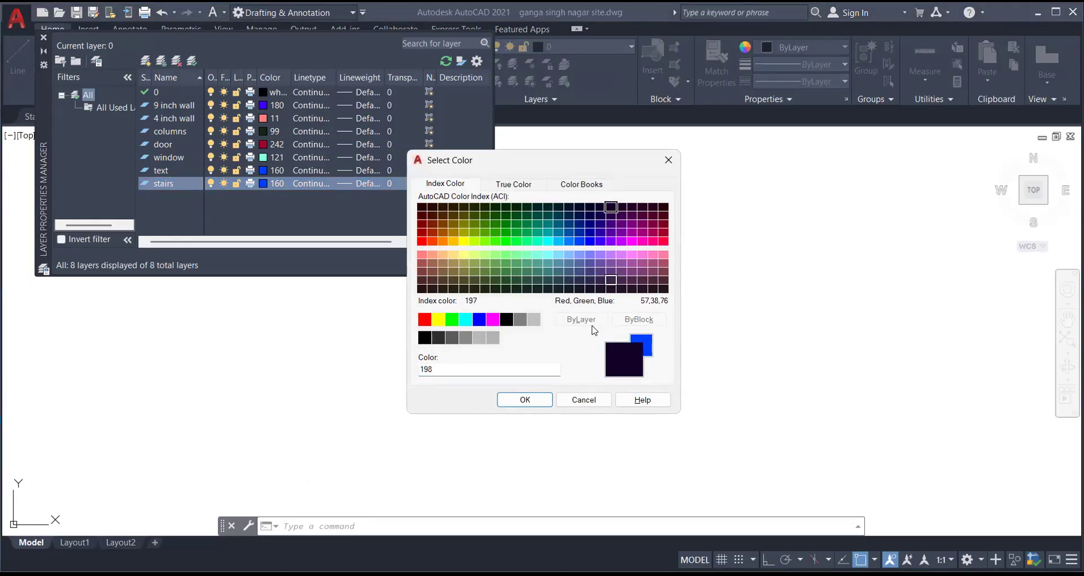
{"action": "left_click", "coordinate": [525, 400]}
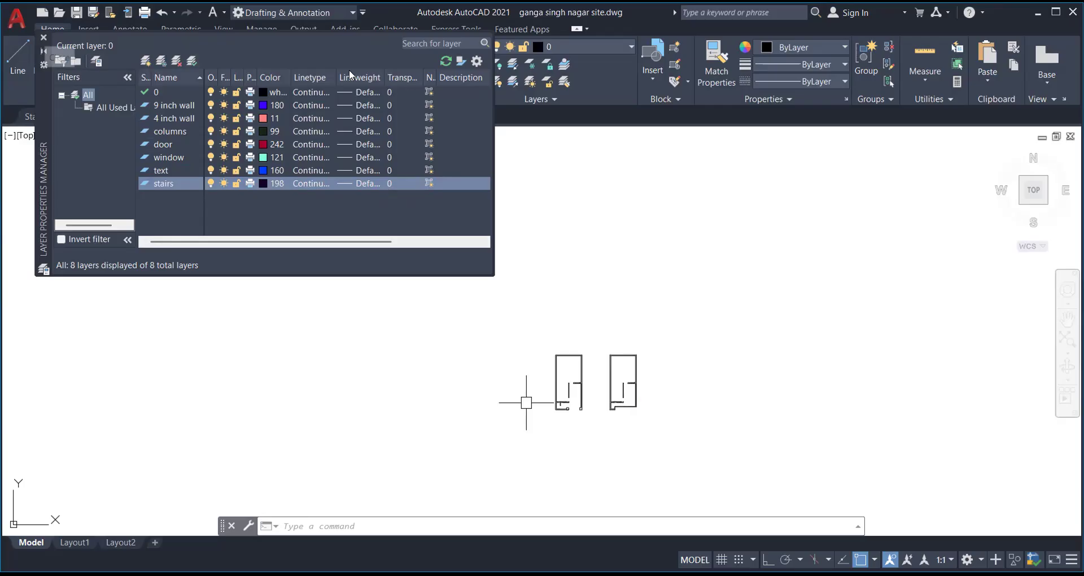
- Check the drawing units for length, angle and insertion scale, and accept the existing settings
{"action": "scroll", "coordinate": [483, 240], "scroll_direction": "down", "scroll_amount": 2}
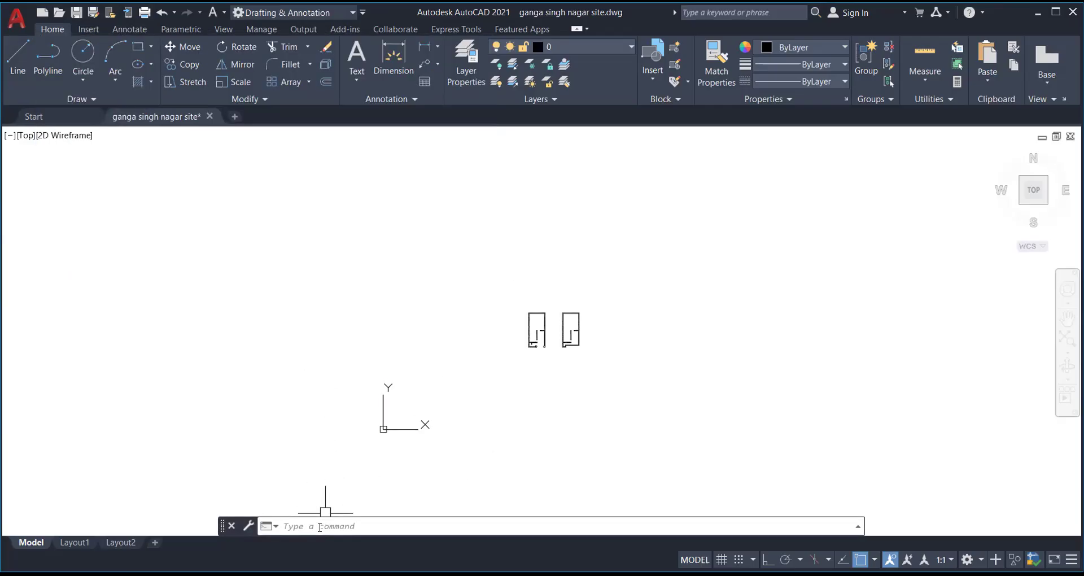
{"action": "left_click", "coordinate": [319, 529]}
{"action": "type", "text": "units"}
{"action": "key", "text": "Return"}
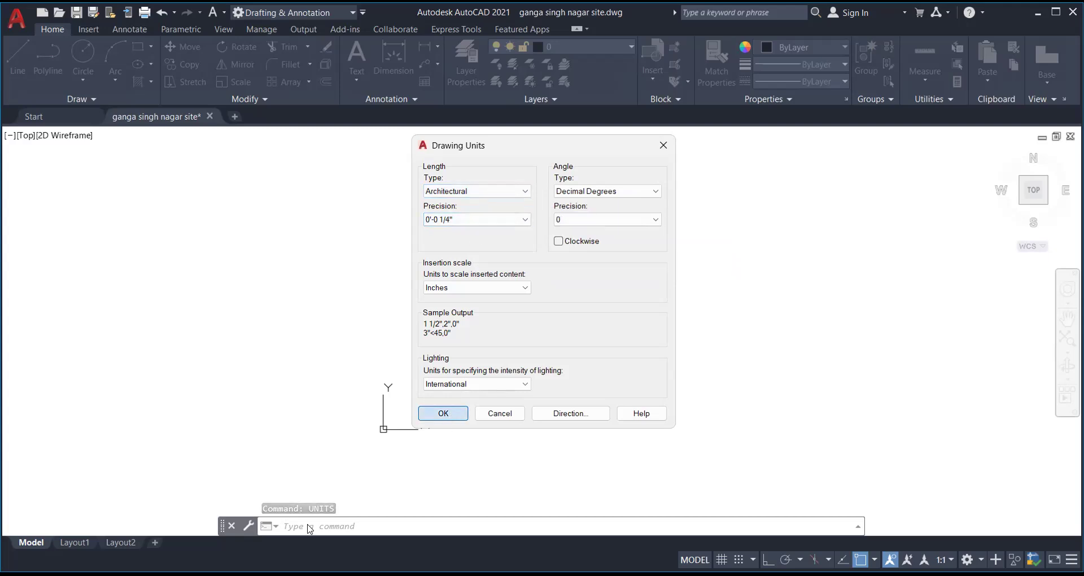
{"action": "key", "text": "Return"}
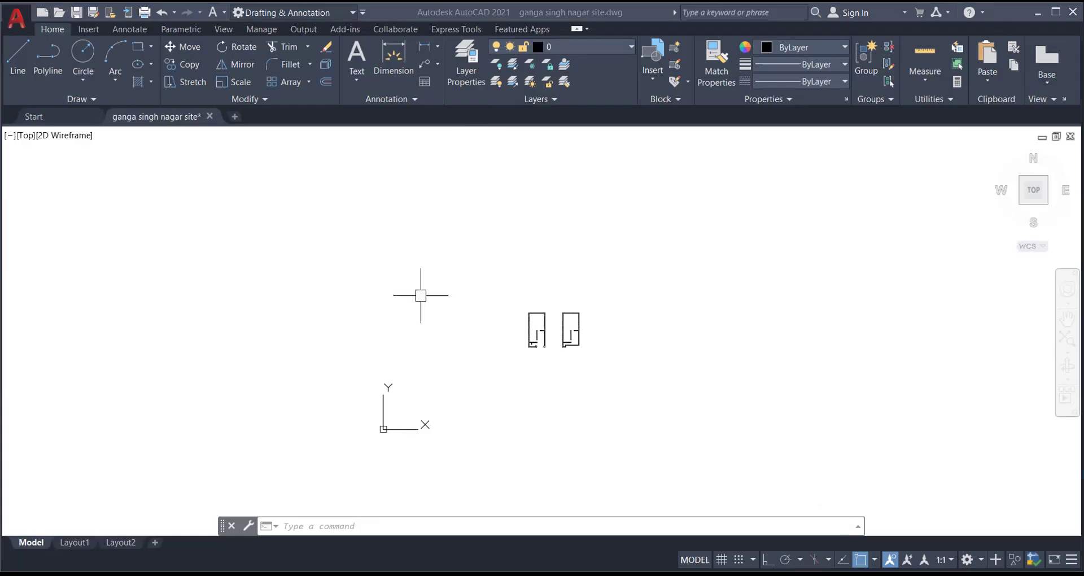
- Try to set the model space limits with 100' for both the lower left and upper right corners
{"action": "scroll", "coordinate": [457, 297], "scroll_direction": "down", "scroll_amount": 2}
{"action": "scroll", "coordinate": [442, 327], "scroll_direction": "up", "scroll_amount": 2}
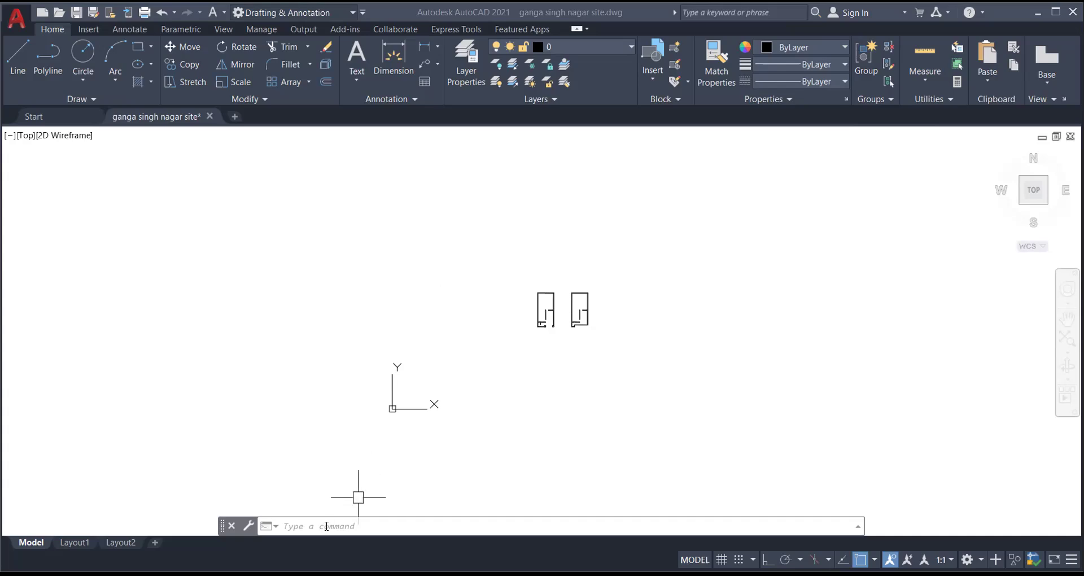
{"action": "left_click", "coordinate": [326, 526]}
{"action": "type", "text": "lim"}
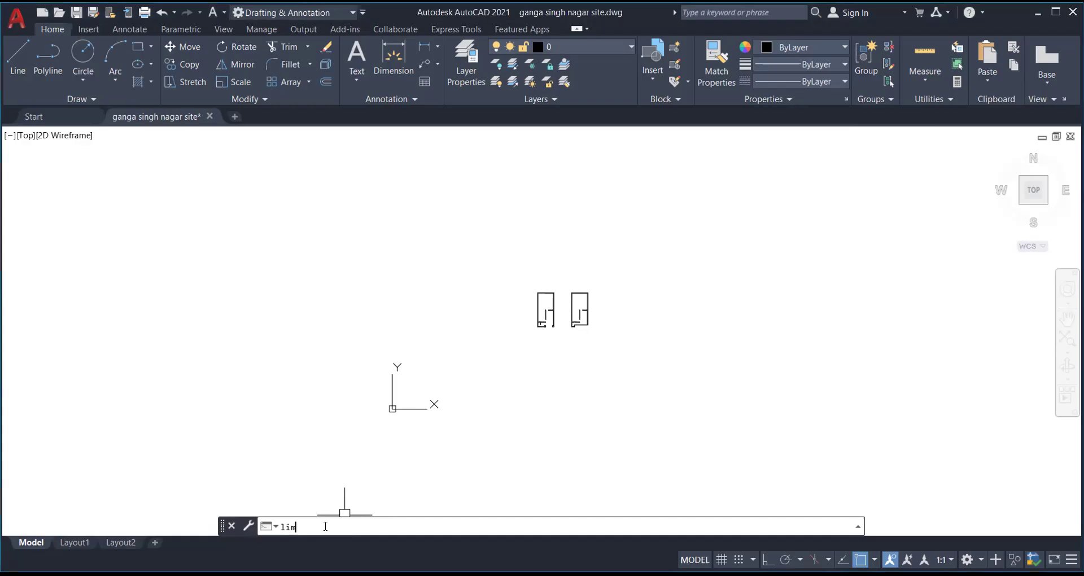
{"action": "type", "text": "ity"}
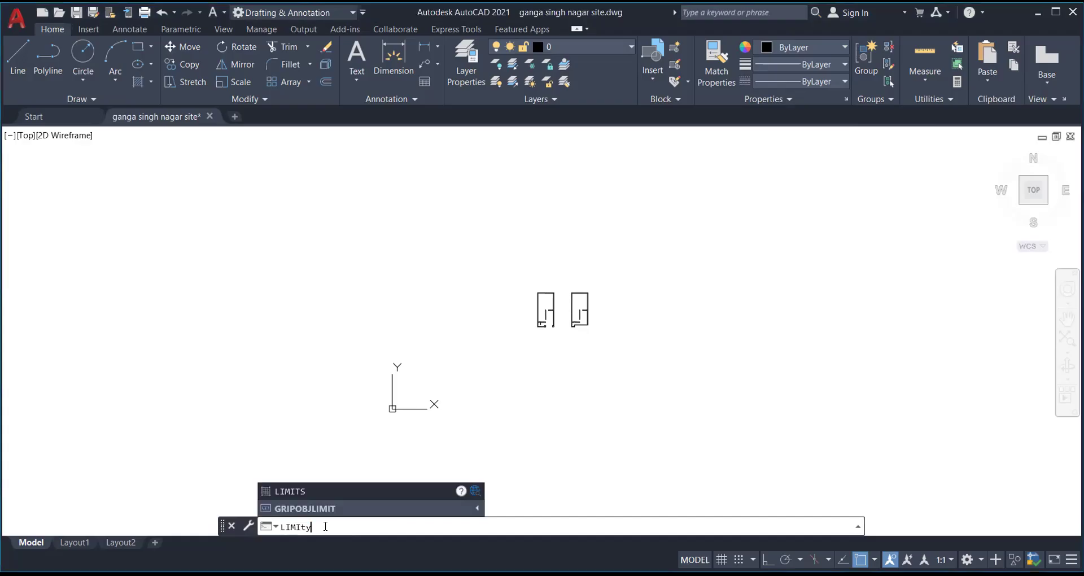
{"action": "key", "text": "Return"}
{"action": "type", "text": "100'"}
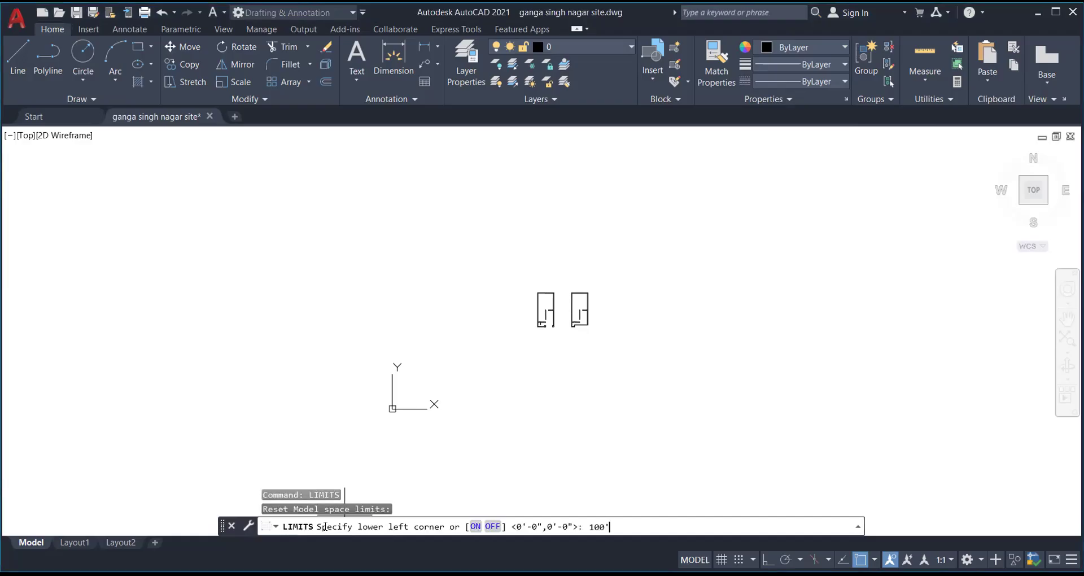
{"action": "key", "text": "Return"}
{"action": "type", "text": "100'"}
{"action": "key", "text": "Return"}
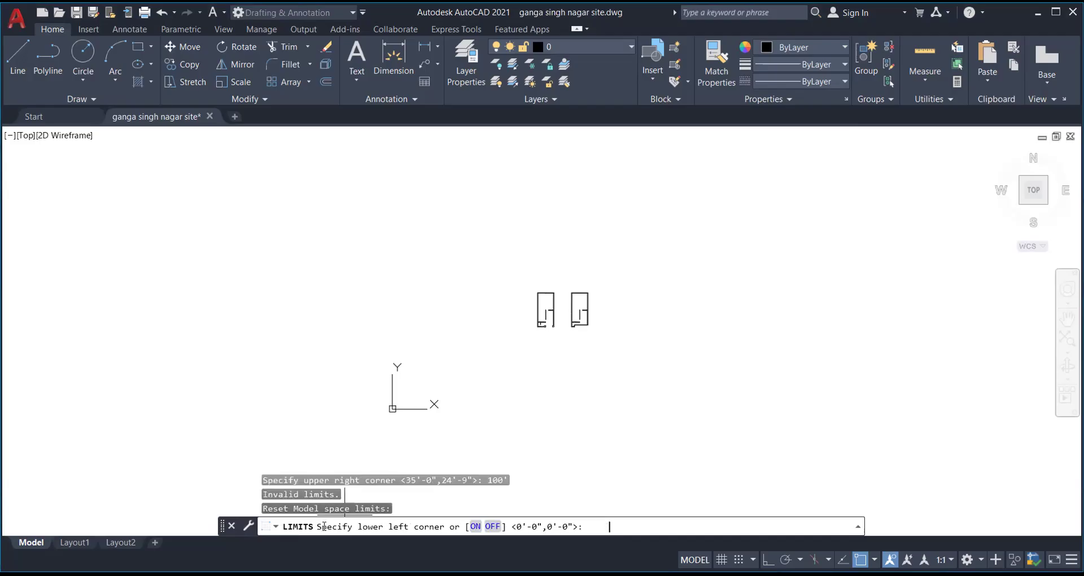
{"action": "key", "text": "Escape"}
- Set the text height of the ISO-25 dimension style to 11 and make that style current
{"action": "type", "text": "d"}
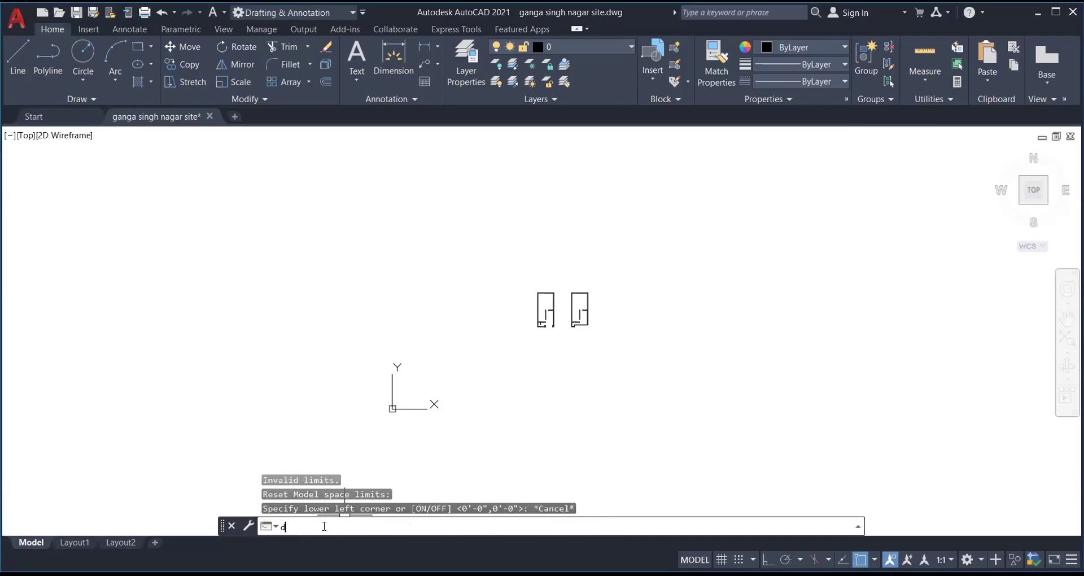
{"action": "key", "text": "Return"}
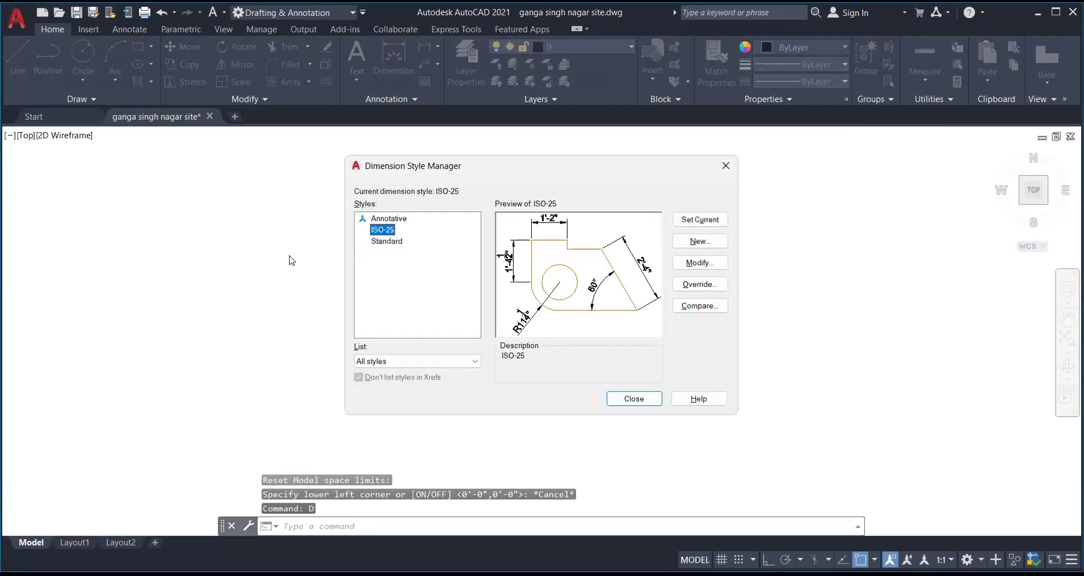
{"action": "left_click", "coordinate": [711, 264]}
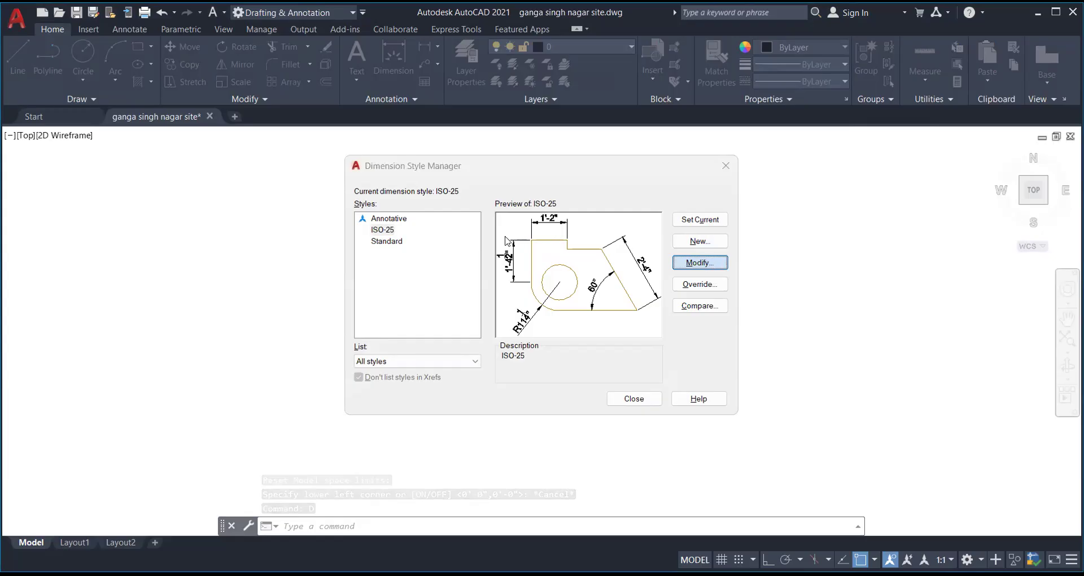
{"action": "left_click", "coordinate": [531, 137]}
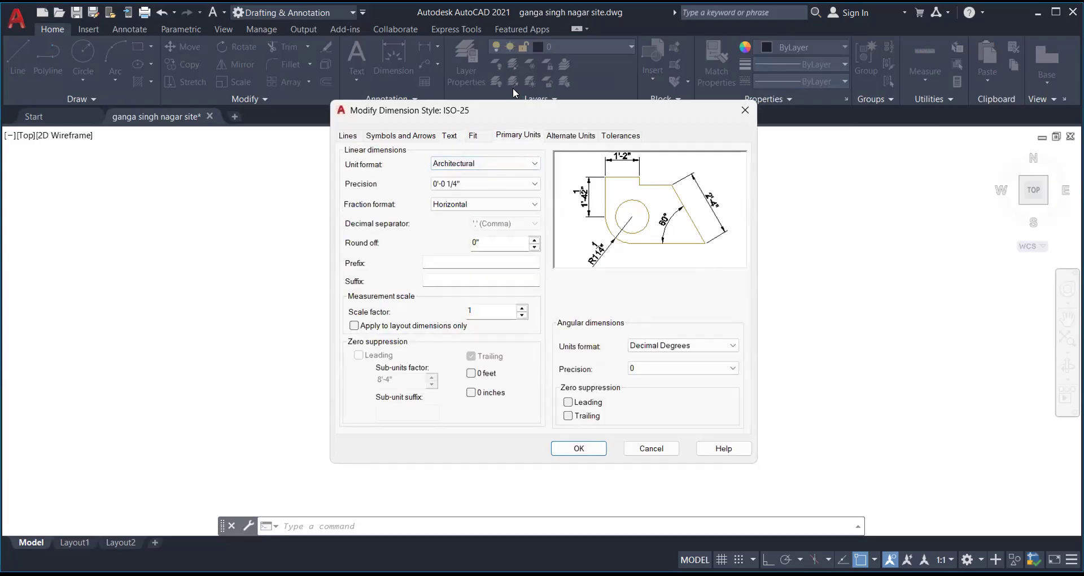
{"action": "left_click", "coordinate": [451, 136]}
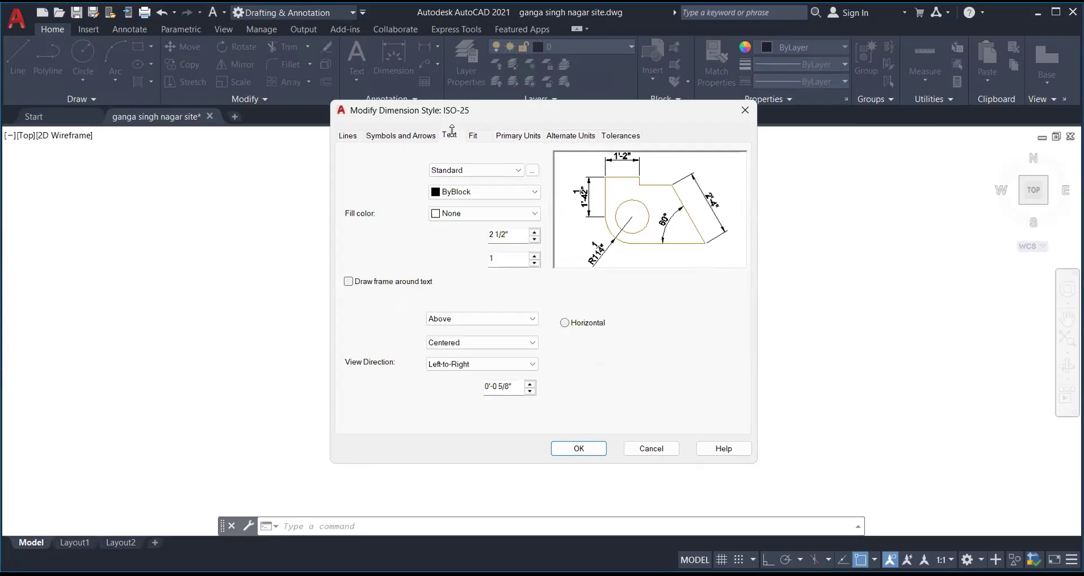
{"action": "left_click", "coordinate": [516, 234]}
{"action": "key", "text": "BackSpace"}
{"action": "key", "text": "BackSpace"}
{"action": "key", "text": "BackSpace"}
{"action": "key", "text": "BackSpace"}
{"action": "key", "text": "BackSpace"}
{"action": "type", "text": "11"}
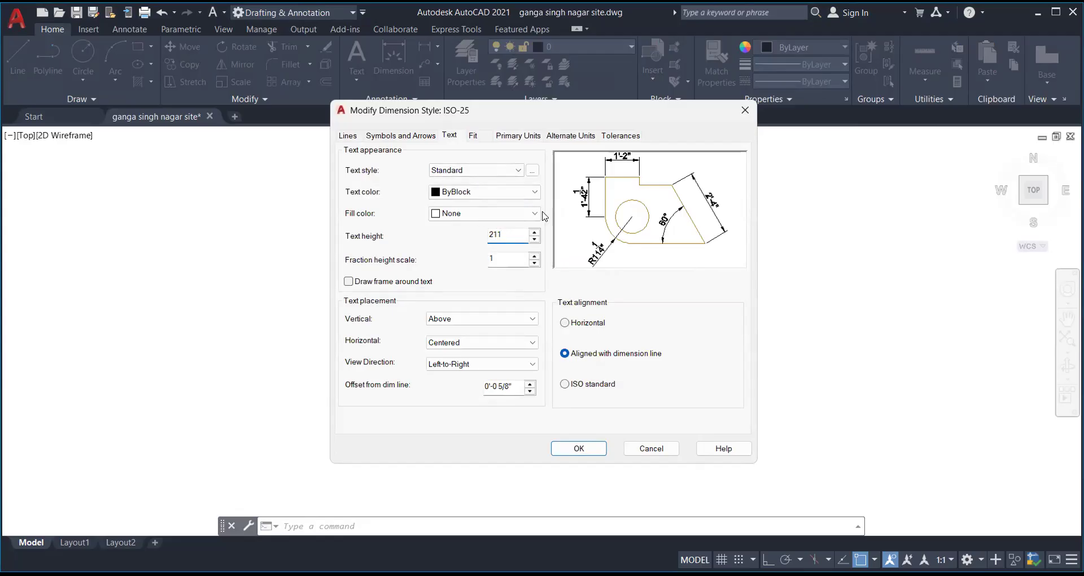
{"action": "key", "text": "BackSpace"}
{"action": "key", "text": "BackSpace"}
{"action": "key", "text": "BackSpace"}
{"action": "type", "text": "11"}
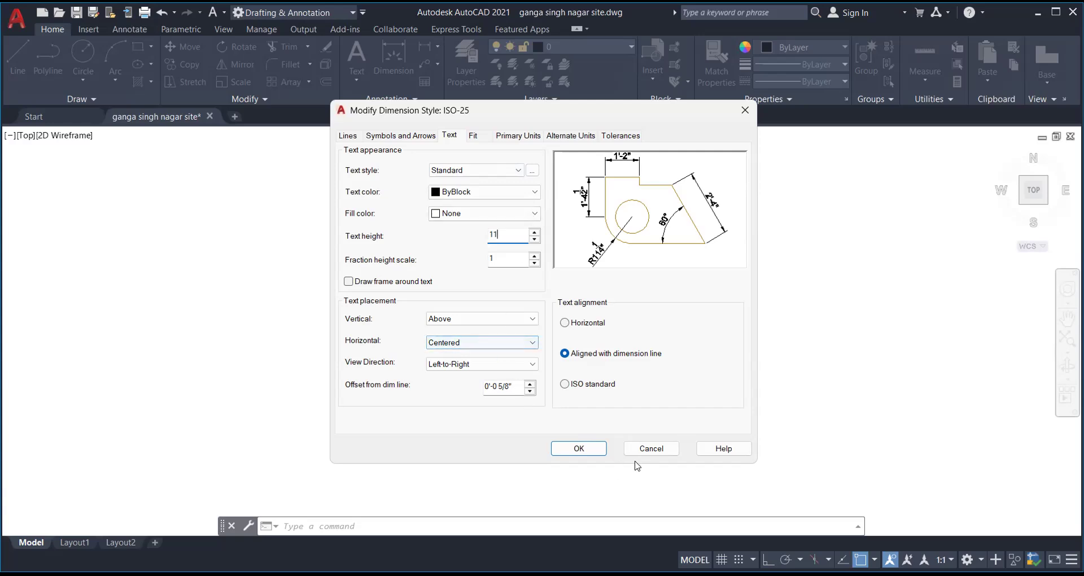
{"action": "left_click", "coordinate": [579, 448]}
{"action": "left_click", "coordinate": [701, 222]}
{"action": "left_click", "coordinate": [726, 165]}
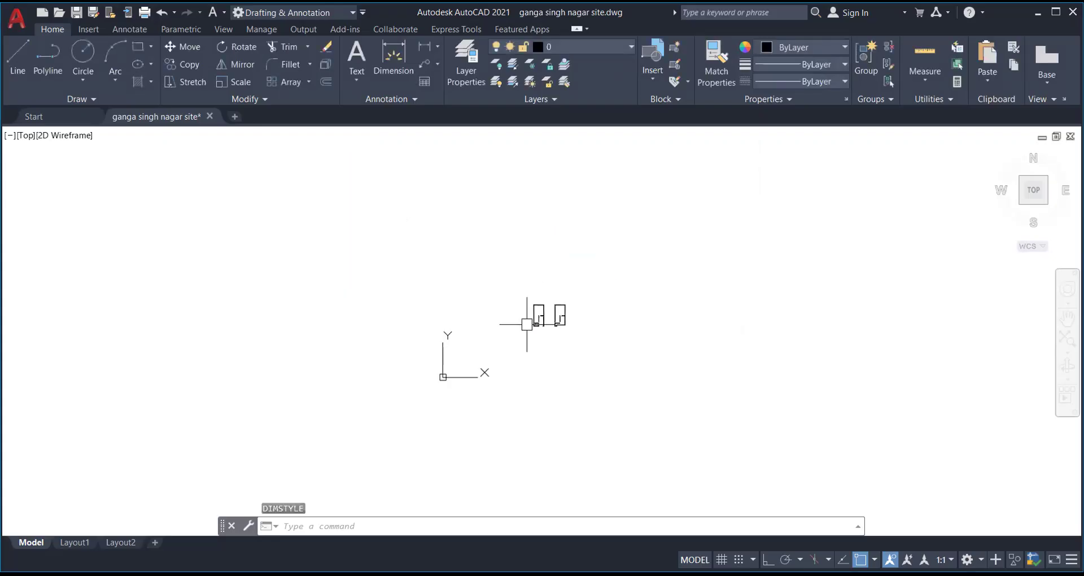
- Make the "9 inch wall" layer current
{"action": "scroll", "coordinate": [529, 320], "scroll_direction": "up", "scroll_amount": 3}
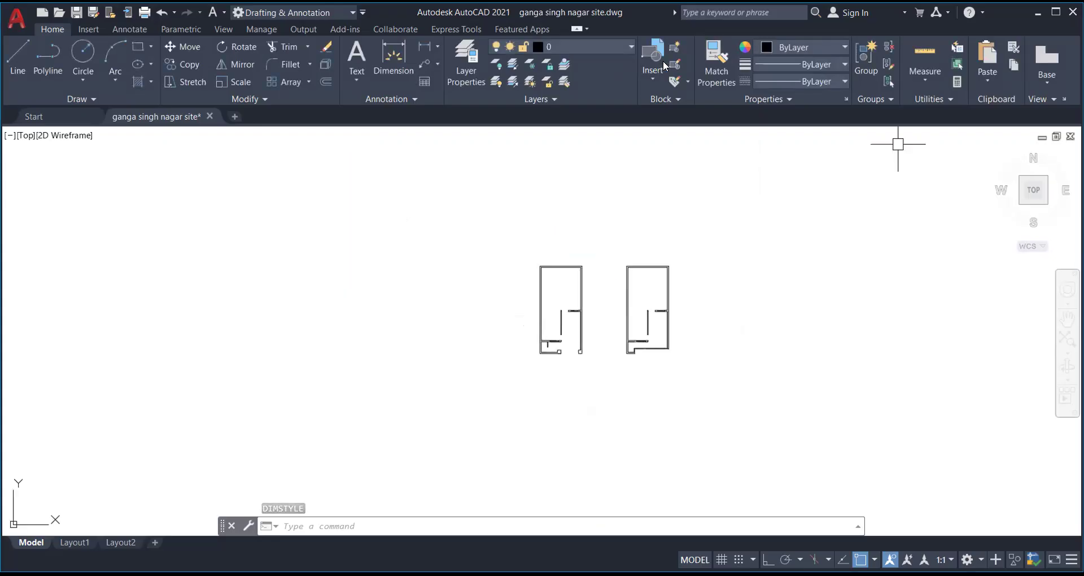
{"action": "left_click", "coordinate": [600, 48]}
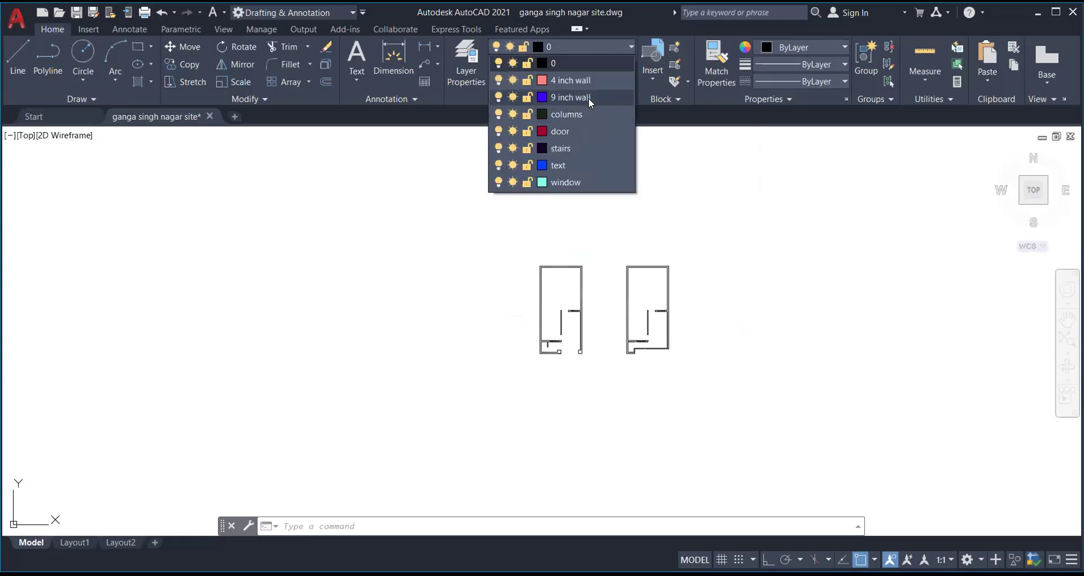
{"action": "left_click", "coordinate": [589, 97]}
- Draw a rectangle 43' long and 55' wide in the empty area beside the two existing floor plans
{"action": "scroll", "coordinate": [449, 263], "scroll_direction": "down", "scroll_amount": 3}
{"action": "scroll", "coordinate": [402, 256], "scroll_direction": "up", "scroll_amount": 1}
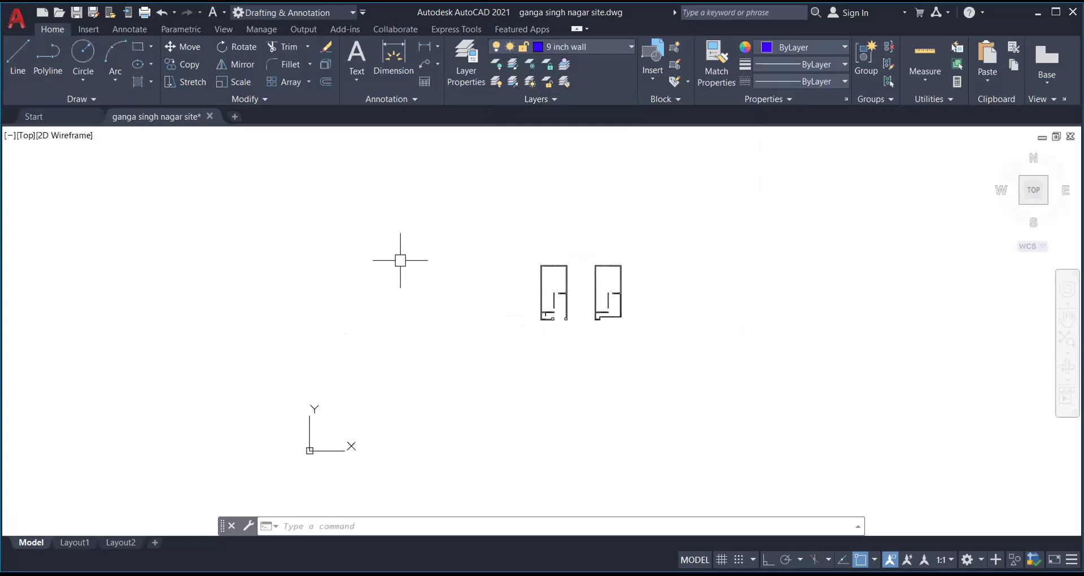
{"action": "scroll", "coordinate": [455, 286], "scroll_direction": "up", "scroll_amount": 4}
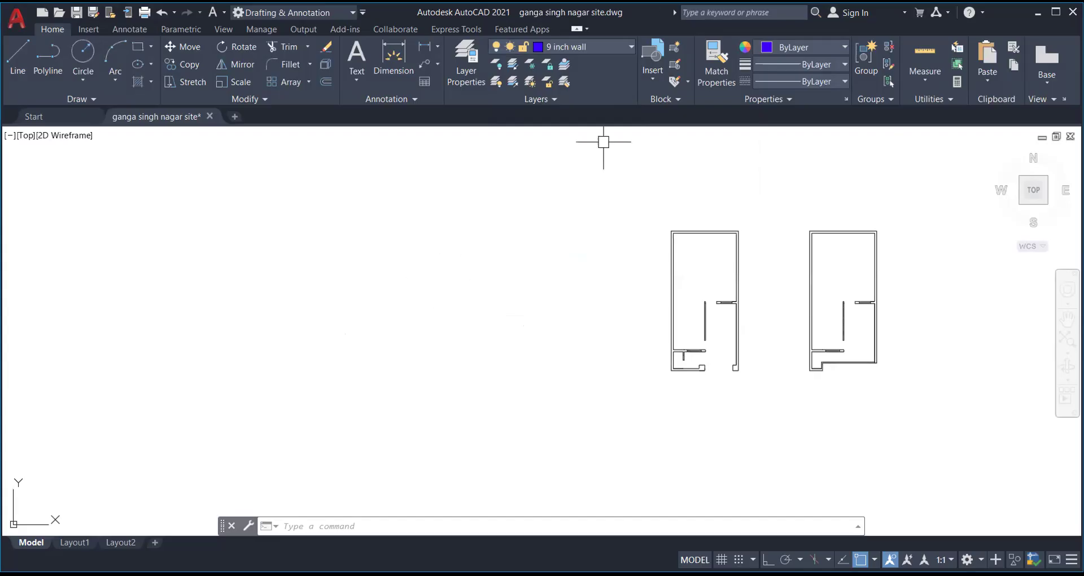
{"action": "type", "text": "red"}
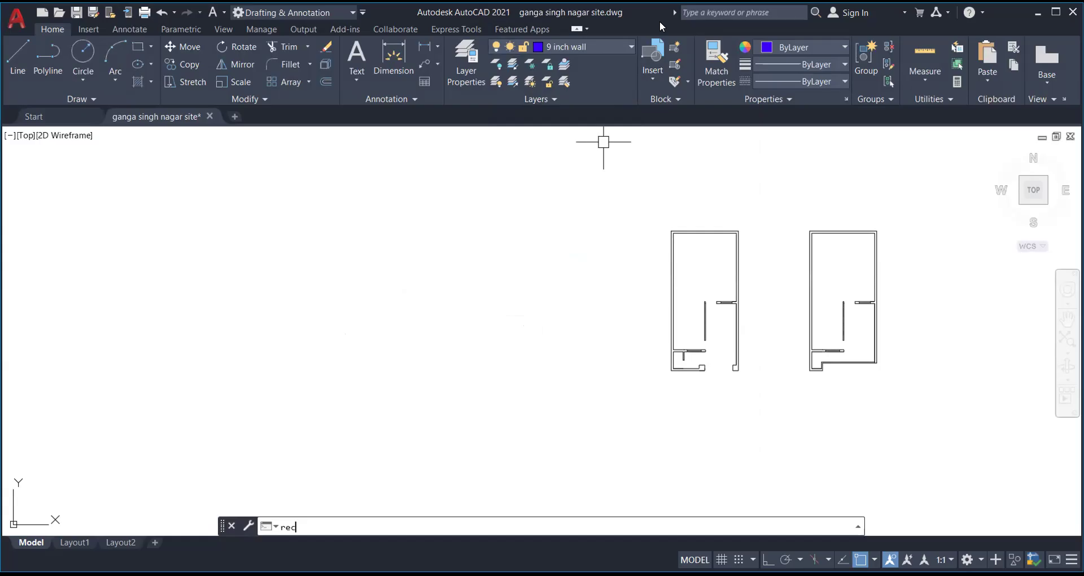
{"action": "key", "text": "Return"}
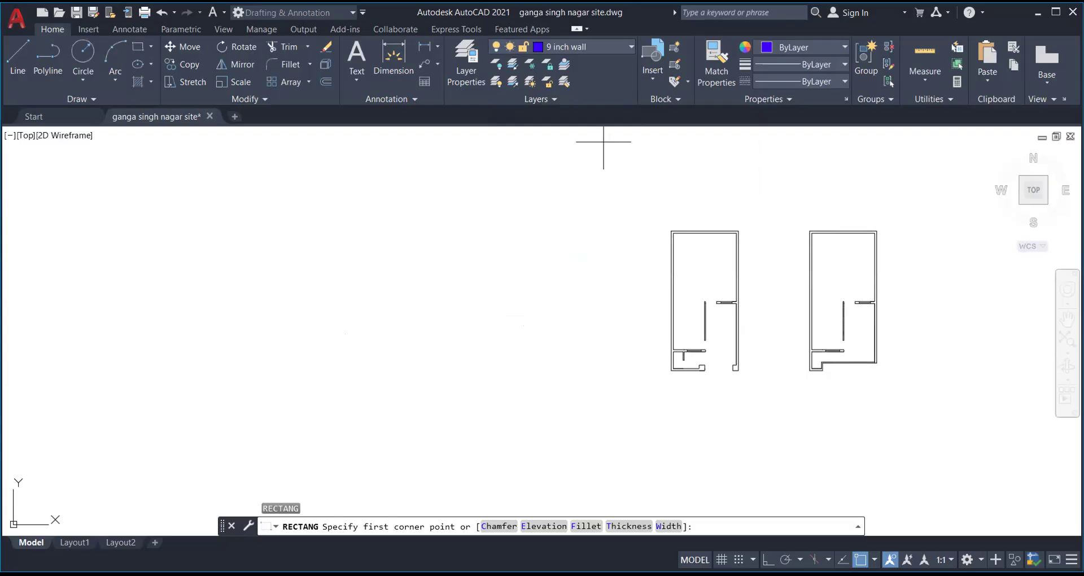
{"action": "left_click", "coordinate": [496, 398]}
{"action": "type", "text": "d"}
{"action": "key", "text": "Return"}
{"action": "type", "text": "43"}
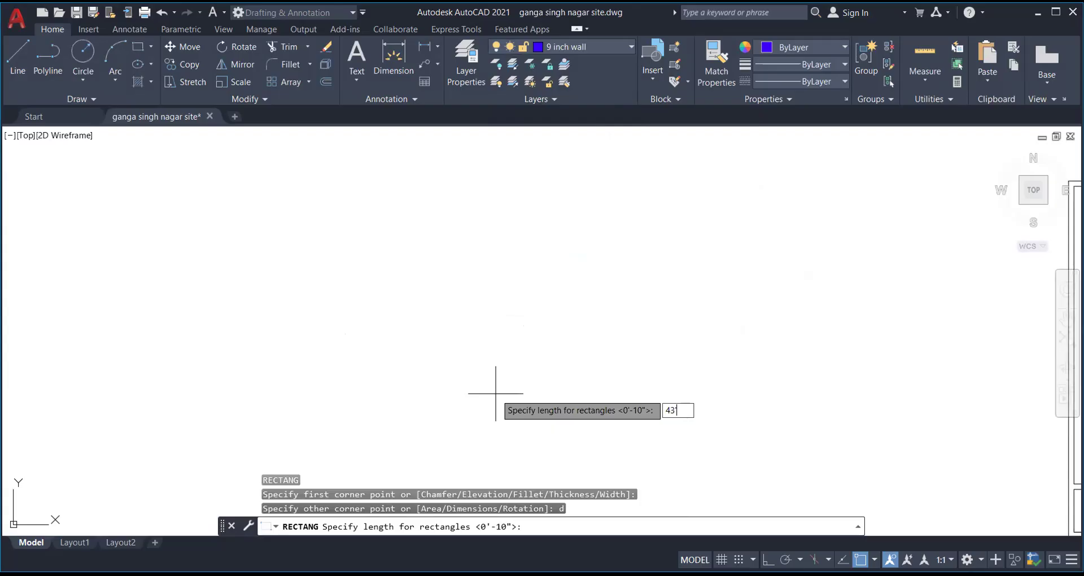
{"action": "type", "text": "'"}
{"action": "key", "text": "Return"}
{"action": "type", "text": "55'"}
{"action": "key", "text": "Return"}
{"action": "left_click", "coordinate": [453, 236]}
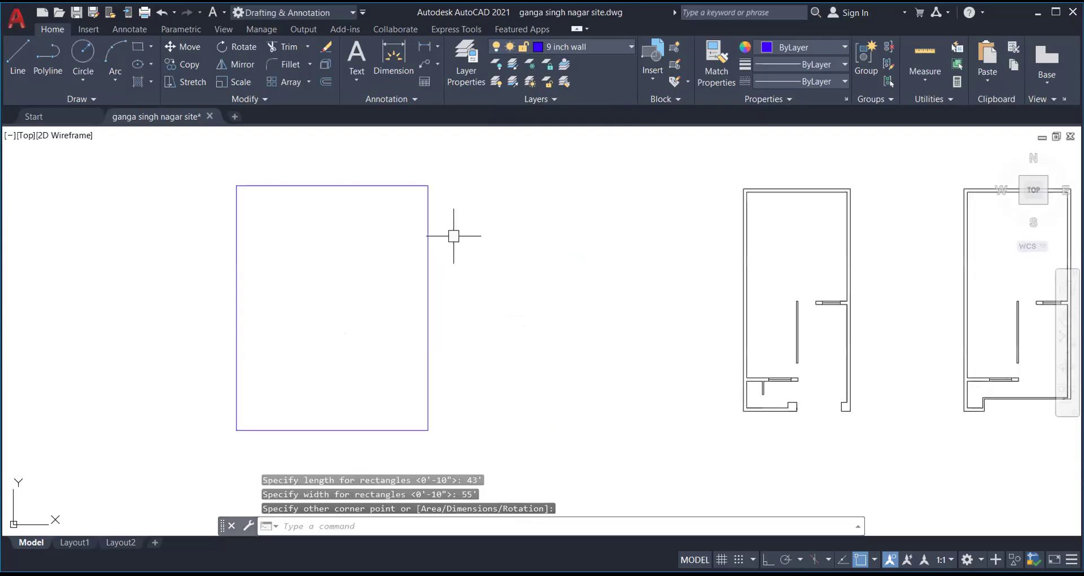
{"action": "type", "text": "of"}
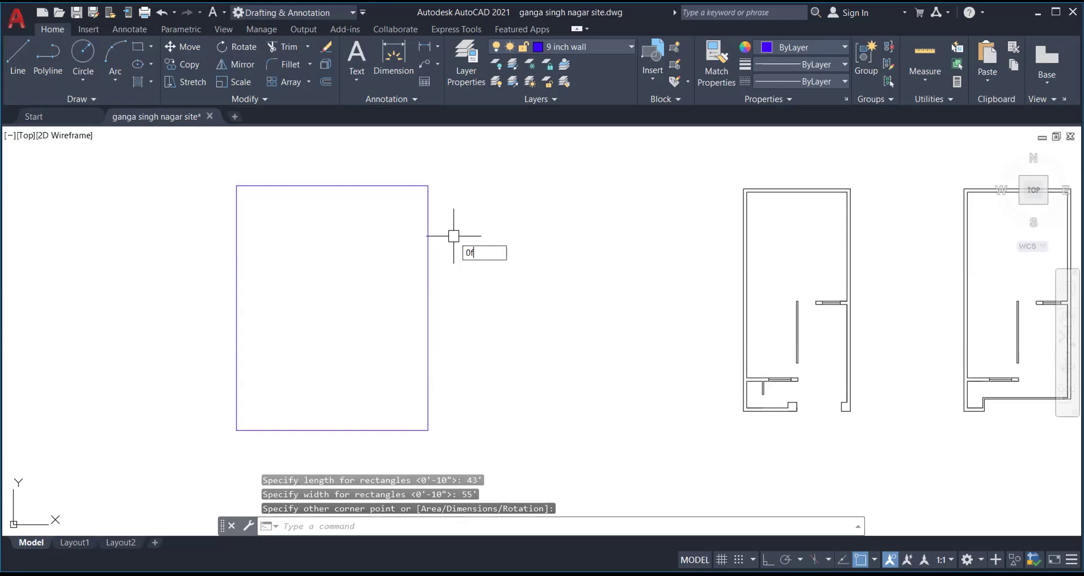
{"action": "key", "text": "Return"}
{"action": "type", "text": "9"}
{"action": "key", "text": "Return"}
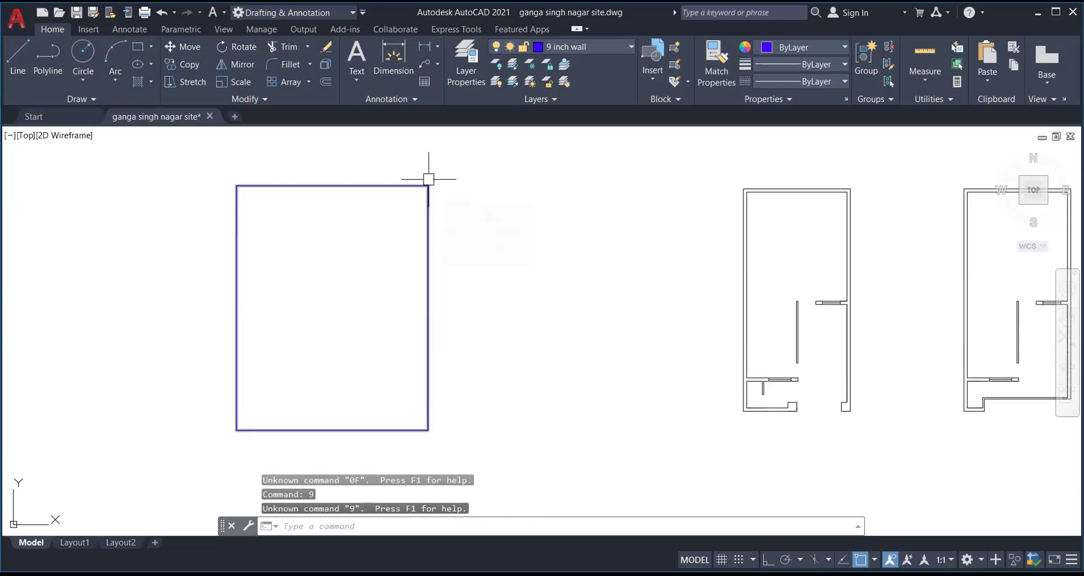
- Offset the 43' by 55' rectangle inward by 9 inches to form the outer wall thickness
{"action": "type", "text": "o"}
{"action": "key", "text": "Return"}
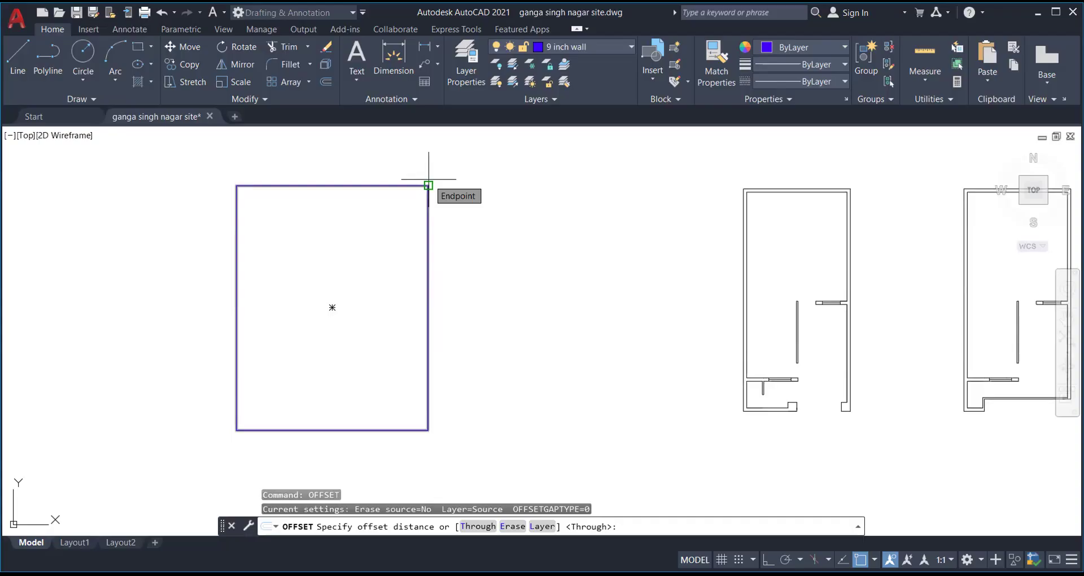
{"action": "type", "text": "9"}
{"action": "key", "text": "Return"}
{"action": "left_click", "coordinate": [428, 184]}
{"action": "left_click", "coordinate": [343, 279]}
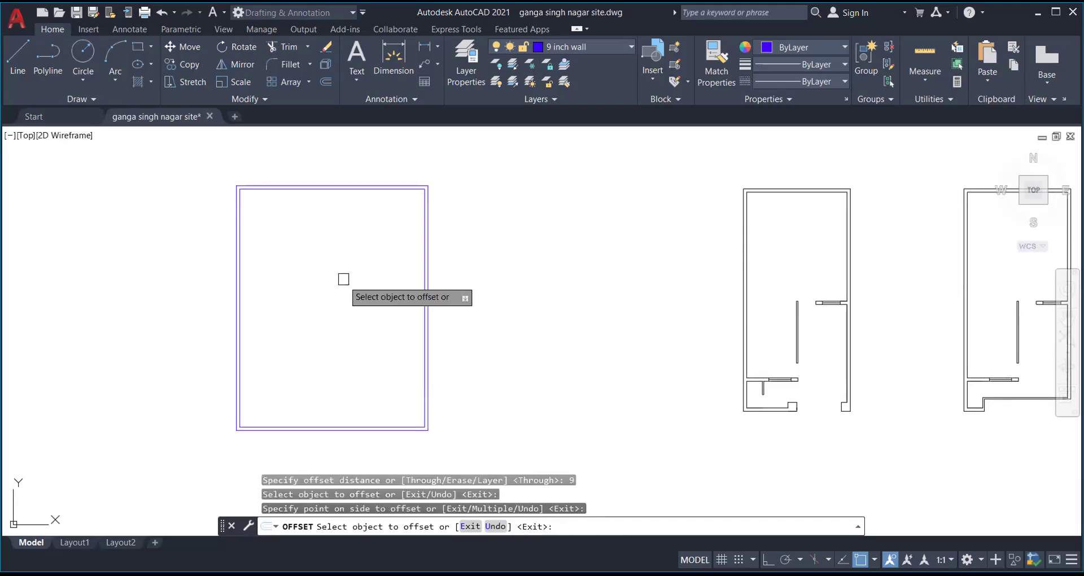
{"action": "key", "text": "Return"}
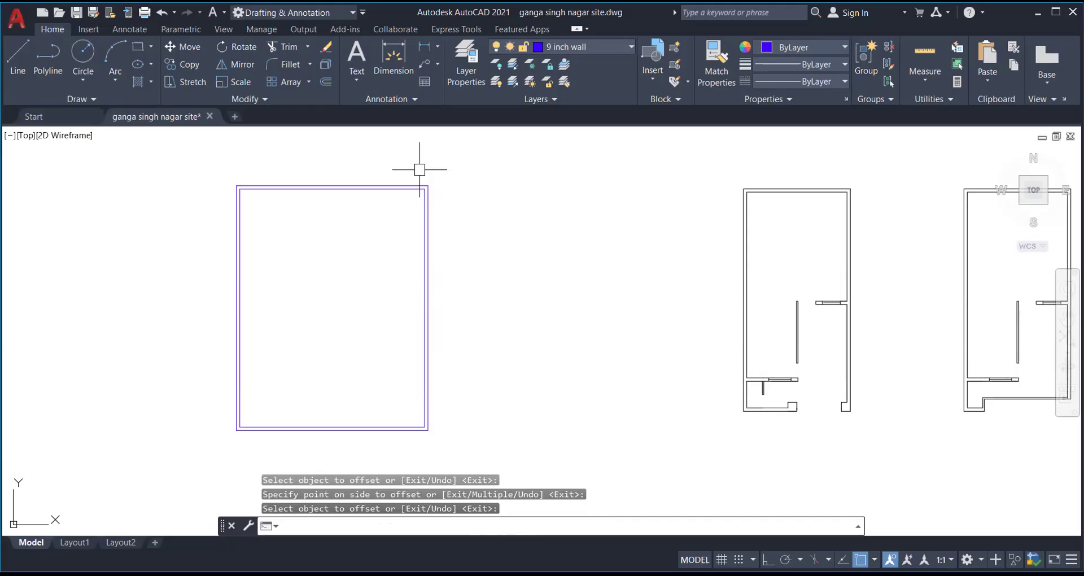
{"action": "key", "text": "Return"}
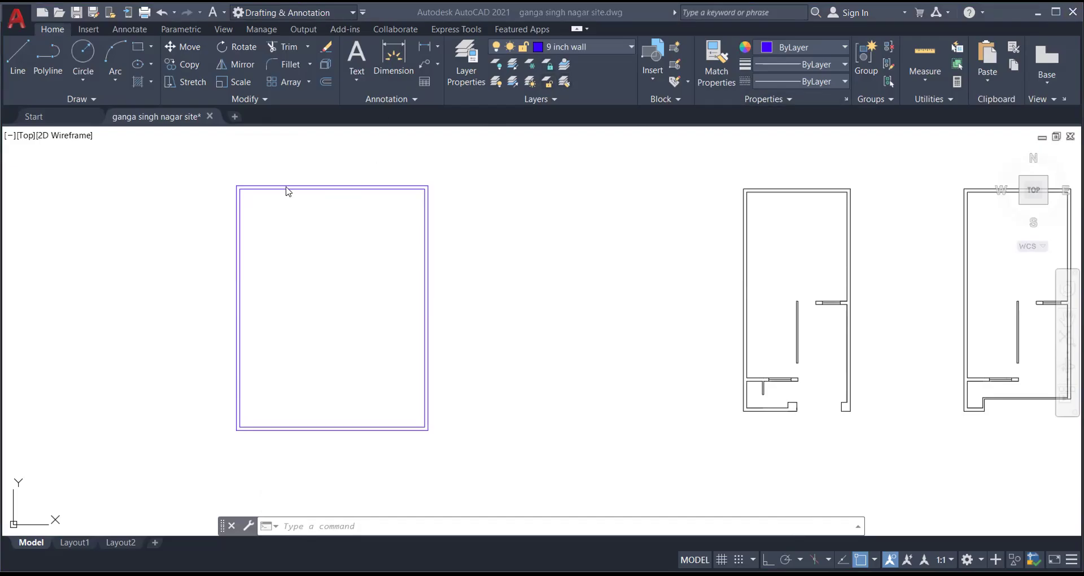
{"action": "scroll", "coordinate": [286, 191], "scroll_direction": "up", "scroll_amount": 1}
{"action": "scroll", "coordinate": [284, 185], "scroll_direction": "down", "scroll_amount": 1}
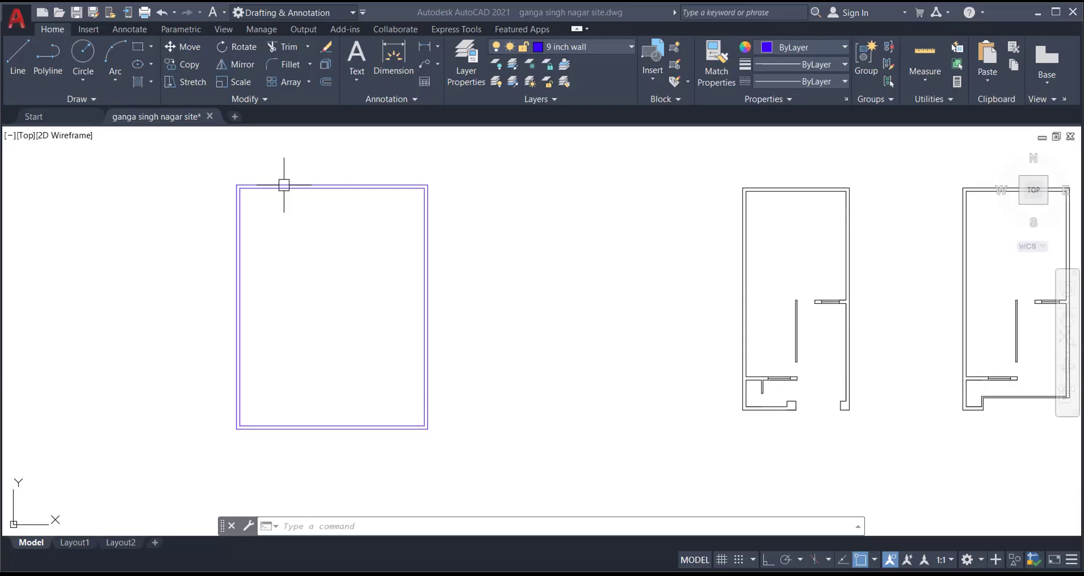
{"action": "key", "text": "alt+s"}
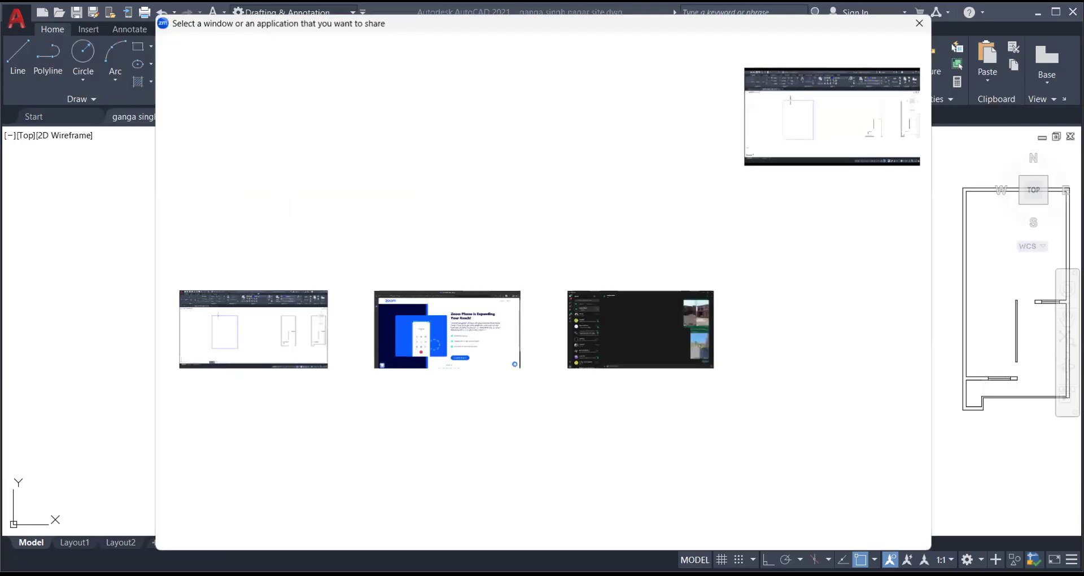
{"action": "key", "text": "Escape"}
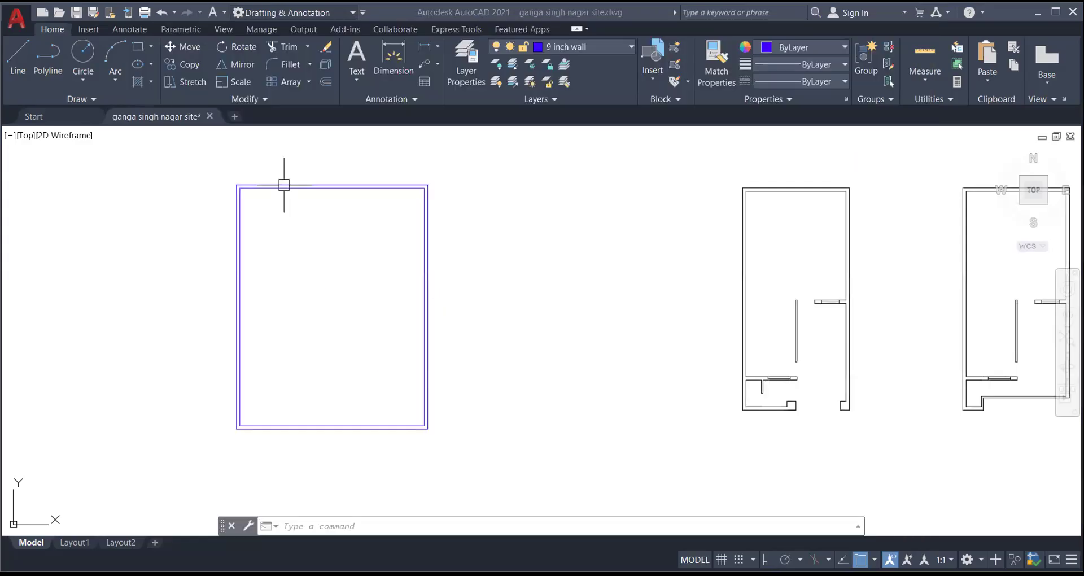
{"action": "scroll", "coordinate": [422, 275], "scroll_direction": "up", "scroll_amount": 2}
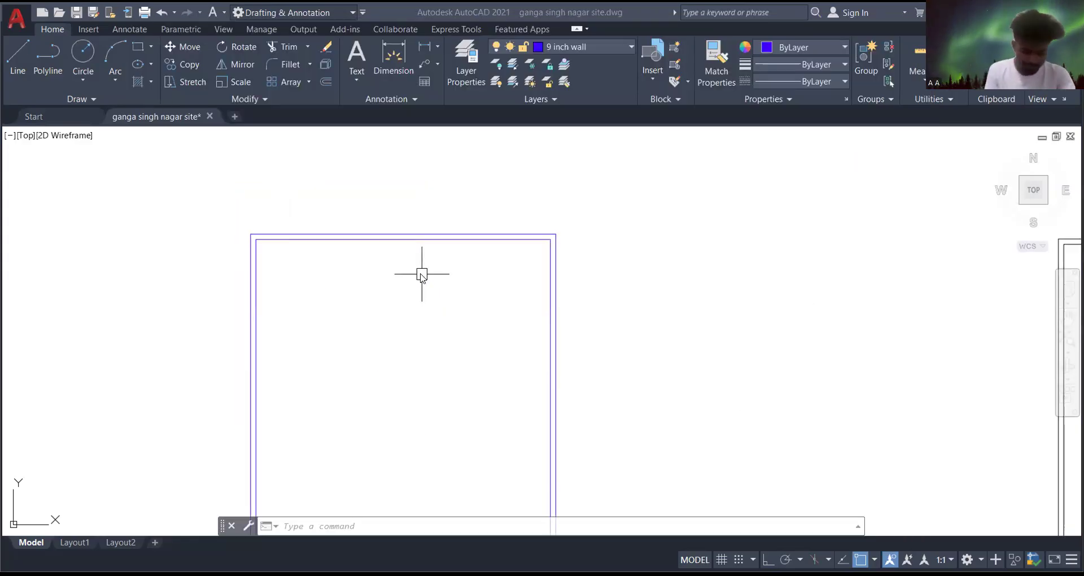
{"action": "scroll", "coordinate": [275, 175], "scroll_direction": "down", "scroll_amount": 2}
{"action": "scroll", "coordinate": [353, 223], "scroll_direction": "up", "scroll_amount": 4}
{"action": "scroll", "coordinate": [353, 223], "scroll_direction": "down", "scroll_amount": 6}
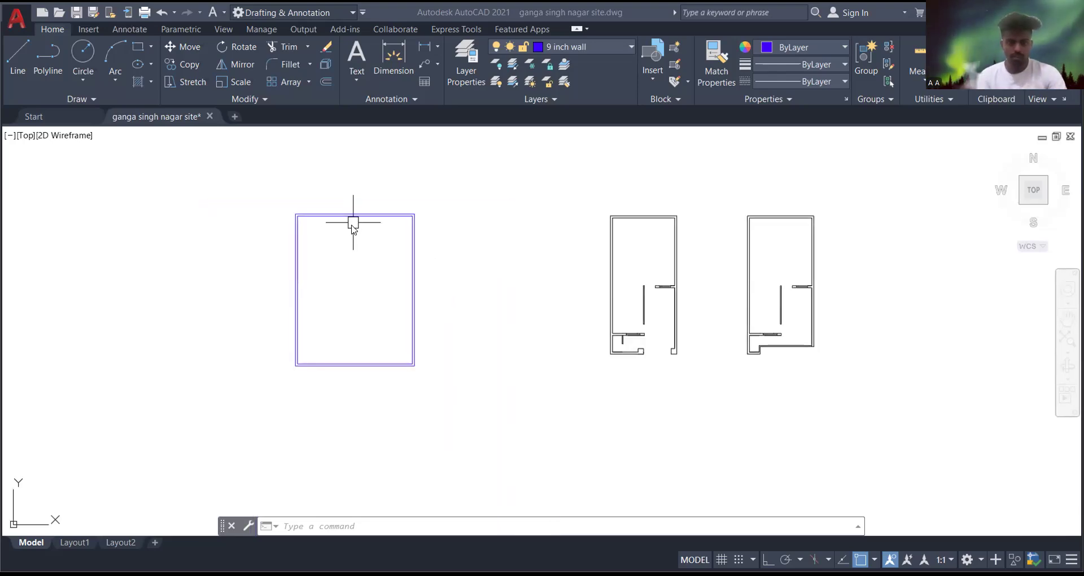
{"action": "scroll", "coordinate": [354, 223], "scroll_direction": "up", "scroll_amount": 2}
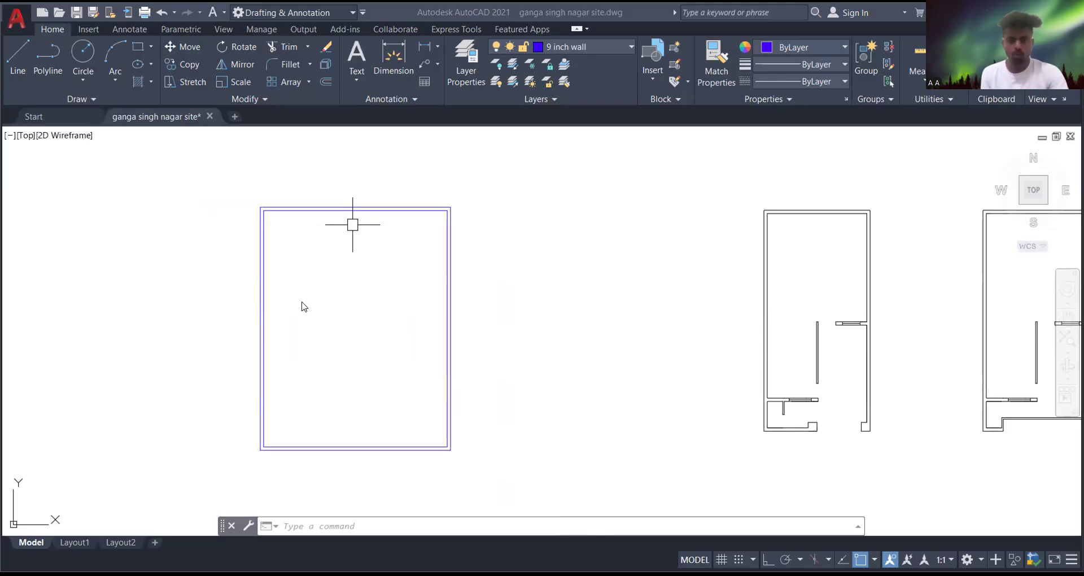
- Explode the outer and inner wall rectangles into separate lines
{"action": "left_click", "coordinate": [490, 233]}
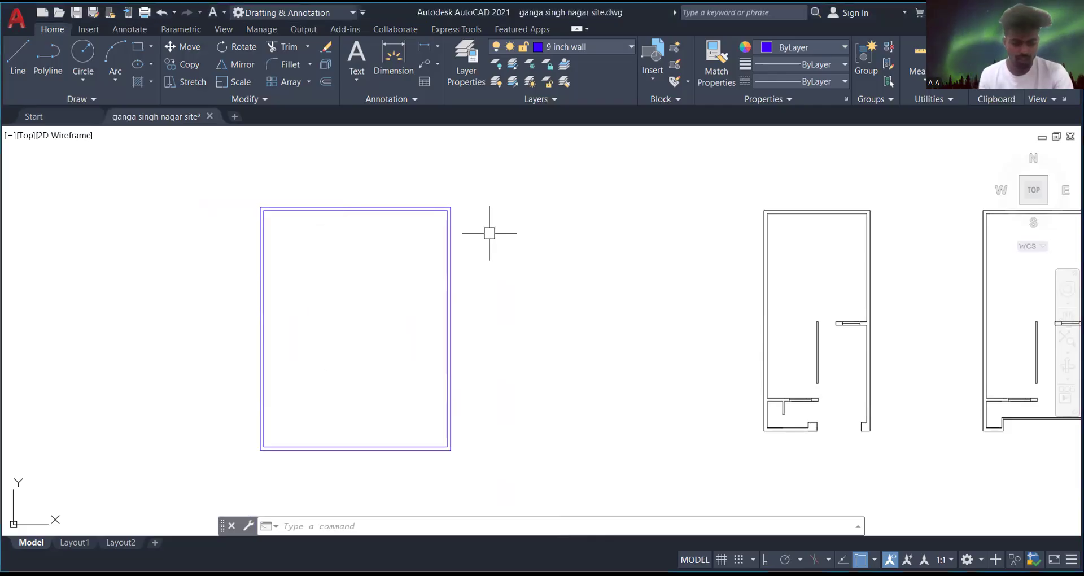
{"action": "type", "text": "EXPlo"}
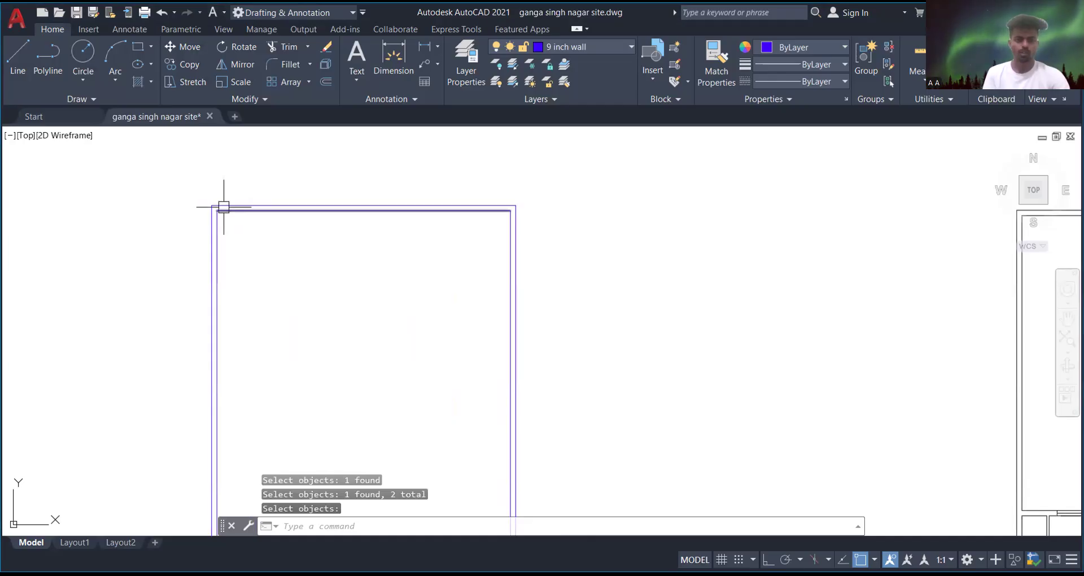
- Draw a 2' by 2' pillar outline at the lower-left outer corner of the walls, using ortho lines
{"action": "scroll", "coordinate": [223, 207], "scroll_direction": "down", "scroll_amount": 4}
{"action": "scroll", "coordinate": [222, 358], "scroll_direction": "up", "scroll_amount": 10}
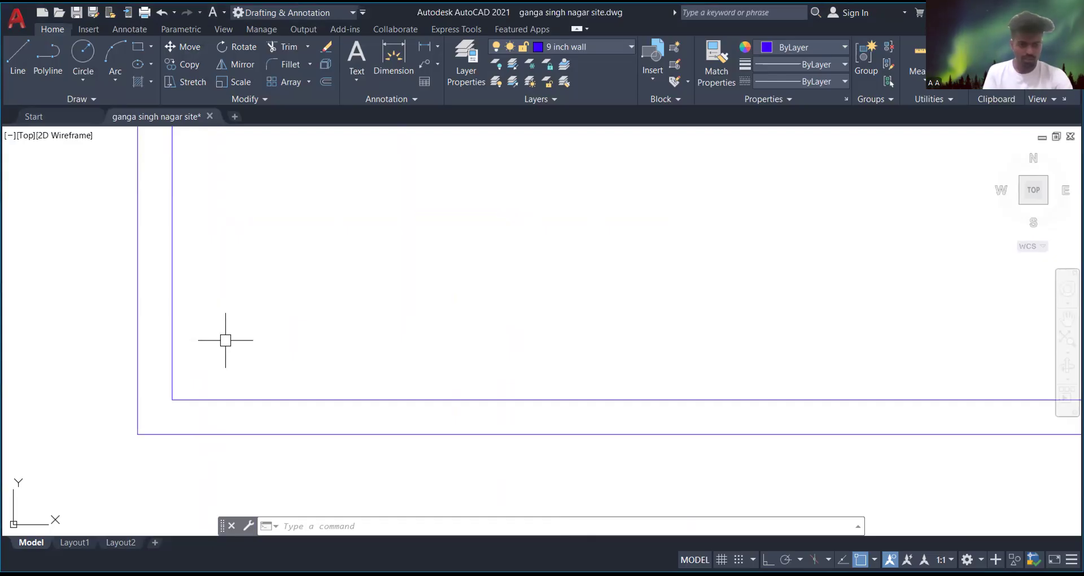
{"action": "type", "text": "l"}
{"action": "key", "text": "Return"}
{"action": "left_click", "coordinate": [138, 434]}
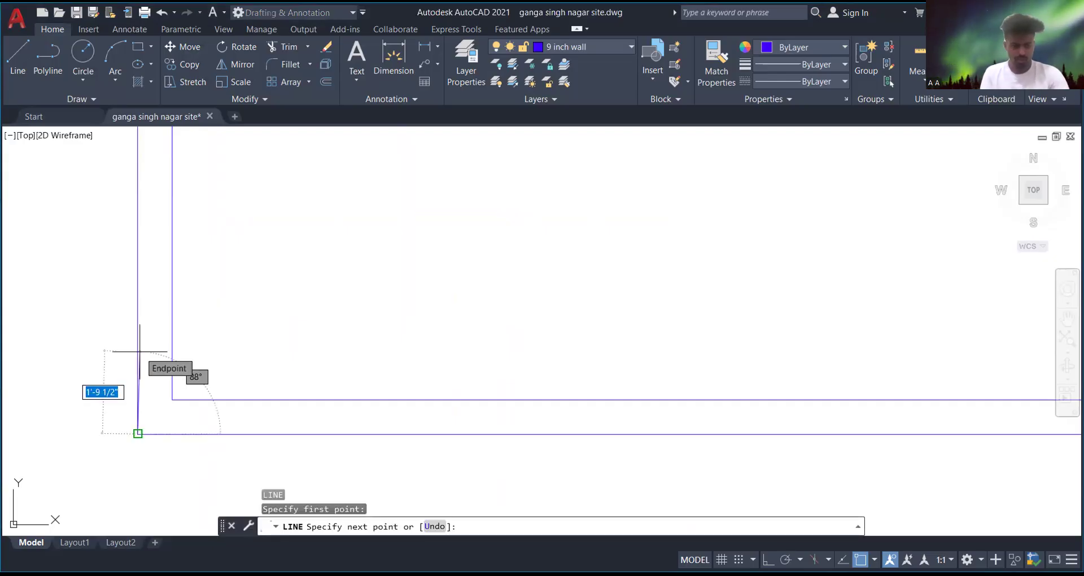
{"action": "key", "text": "F8"}
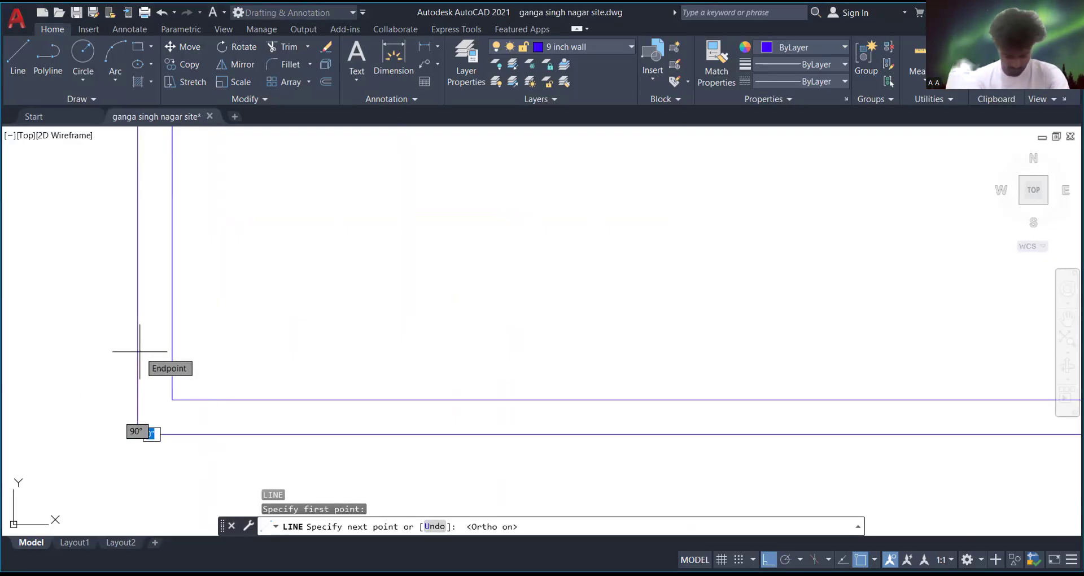
{"action": "type", "text": "9"}
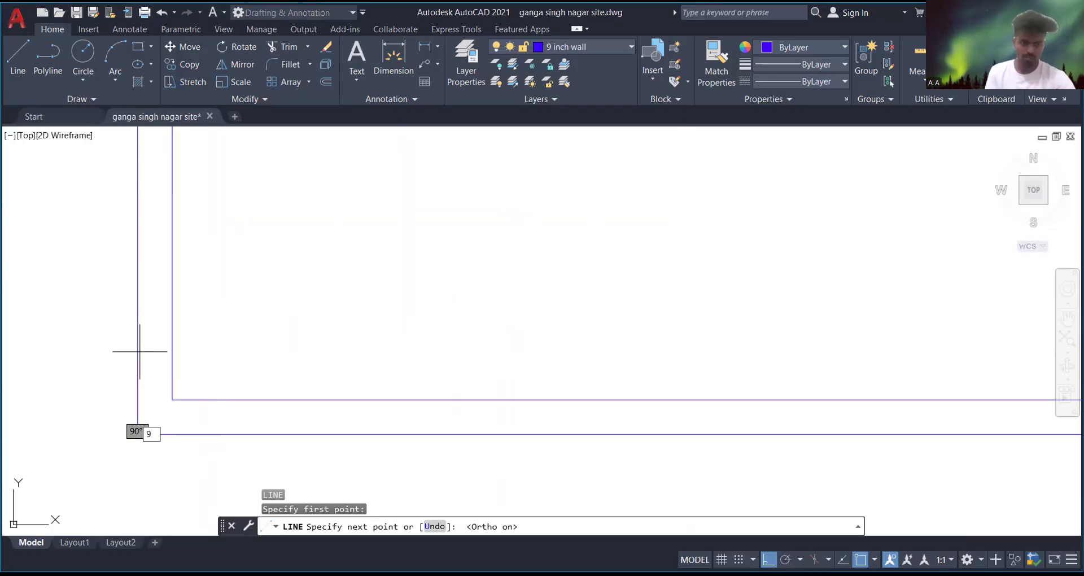
{"action": "key", "text": "Return"}
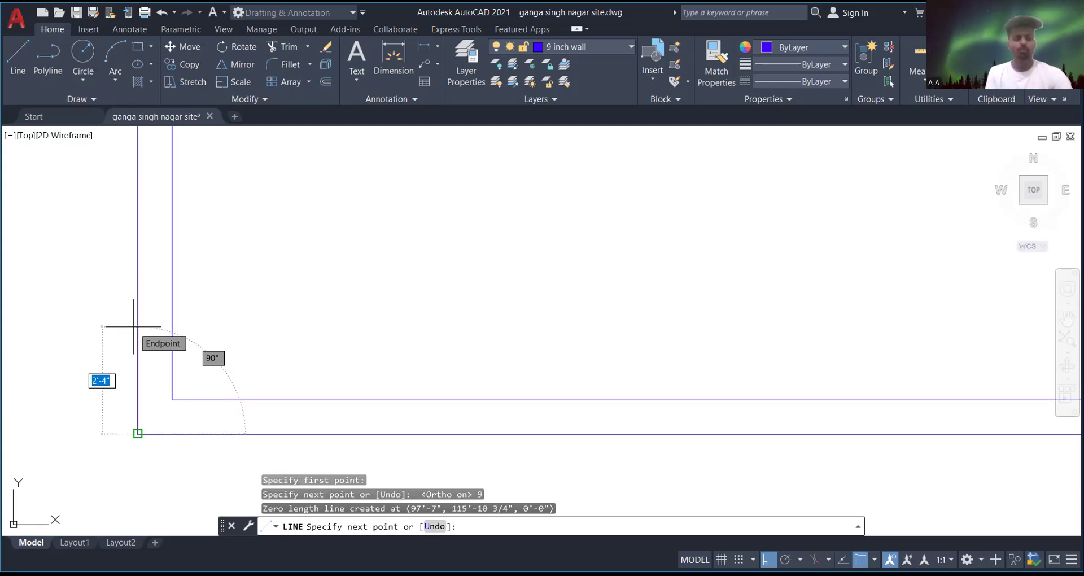
{"action": "scroll", "coordinate": [158, 438], "scroll_direction": "down", "scroll_amount": 6}
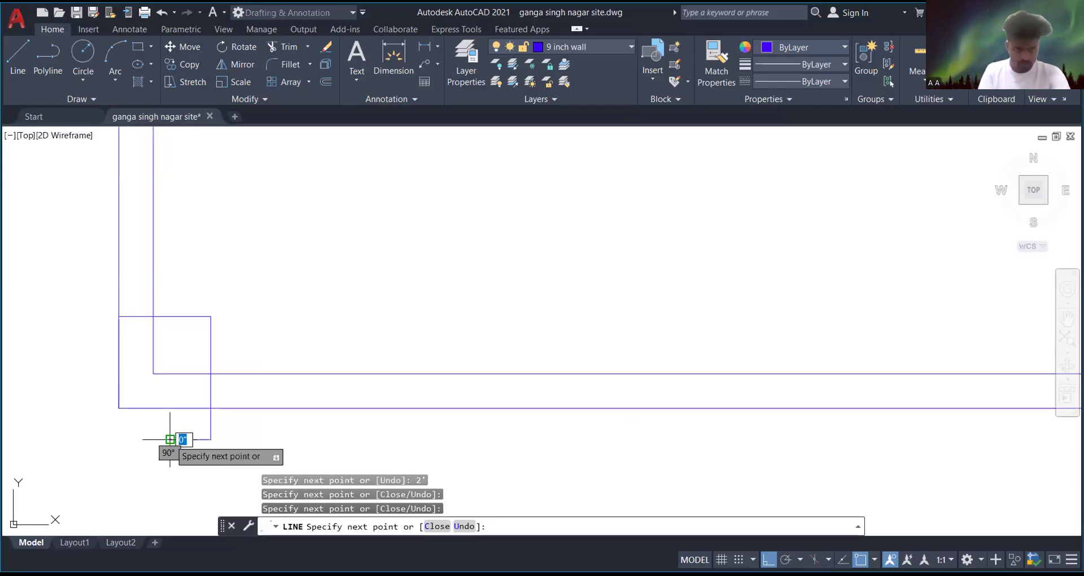
{"action": "key", "text": "Escape"}
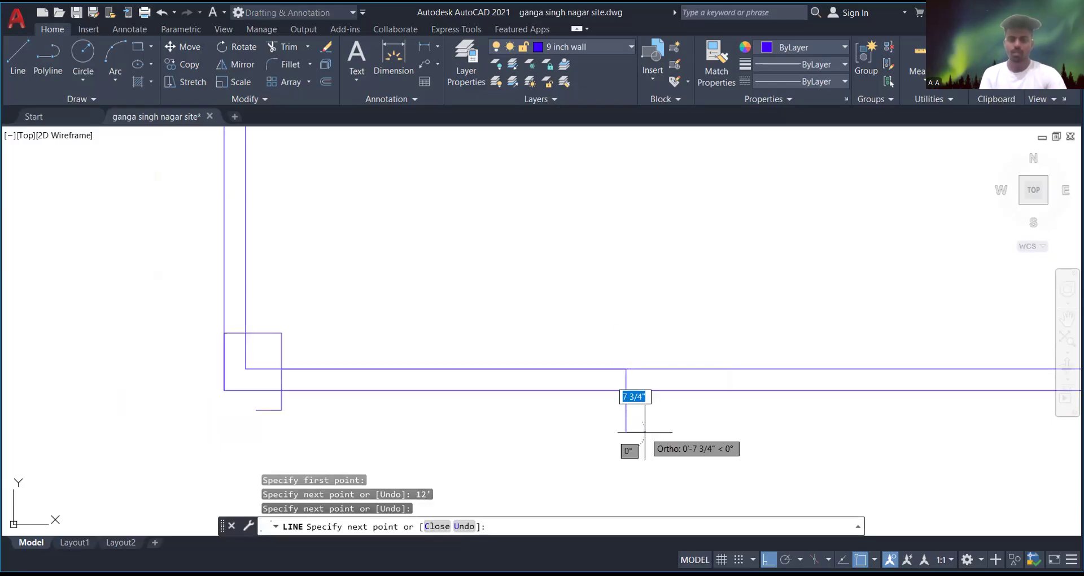
- Draw a 12' line along the inner line of the bottom wall from the corner pillar, ending with a segment down across the wall
{"action": "key", "text": "Escape"}
{"action": "scroll", "coordinate": [303, 392], "scroll_direction": "down", "scroll_amount": 3}
{"action": "scroll", "coordinate": [388, 405], "scroll_direction": "up", "scroll_amount": 2}
{"action": "scroll", "coordinate": [388, 405], "scroll_direction": "up", "scroll_amount": 3}
{"action": "scroll", "coordinate": [375, 375], "scroll_direction": "down", "scroll_amount": 3}
{"action": "scroll", "coordinate": [416, 371], "scroll_direction": "up", "scroll_amount": 3}
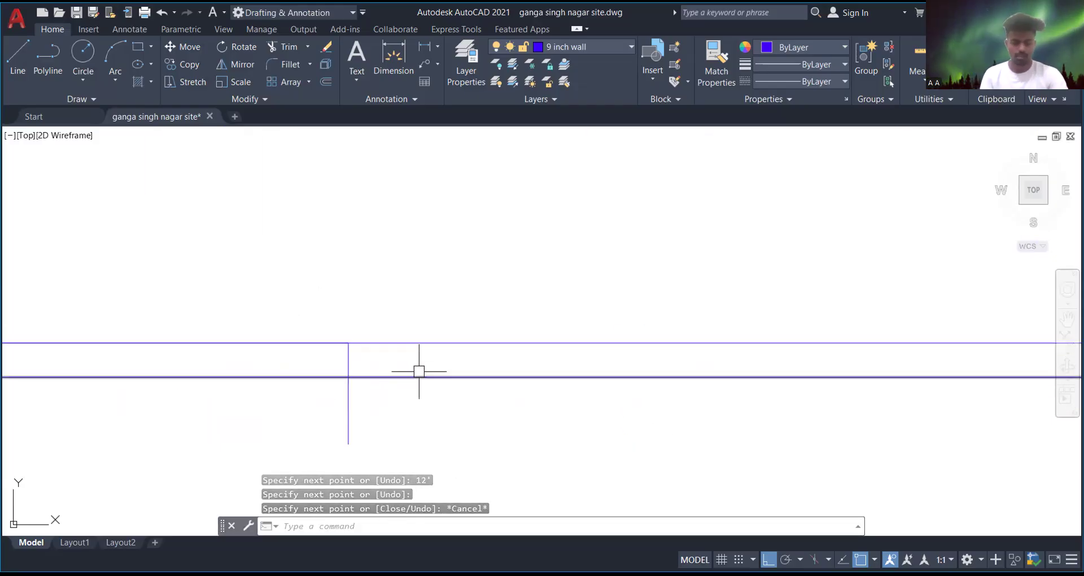
- Outline a matching pillar at the far end of the 12' line and trim away the wall between the two pillars
{"action": "key", "text": "Escape"}
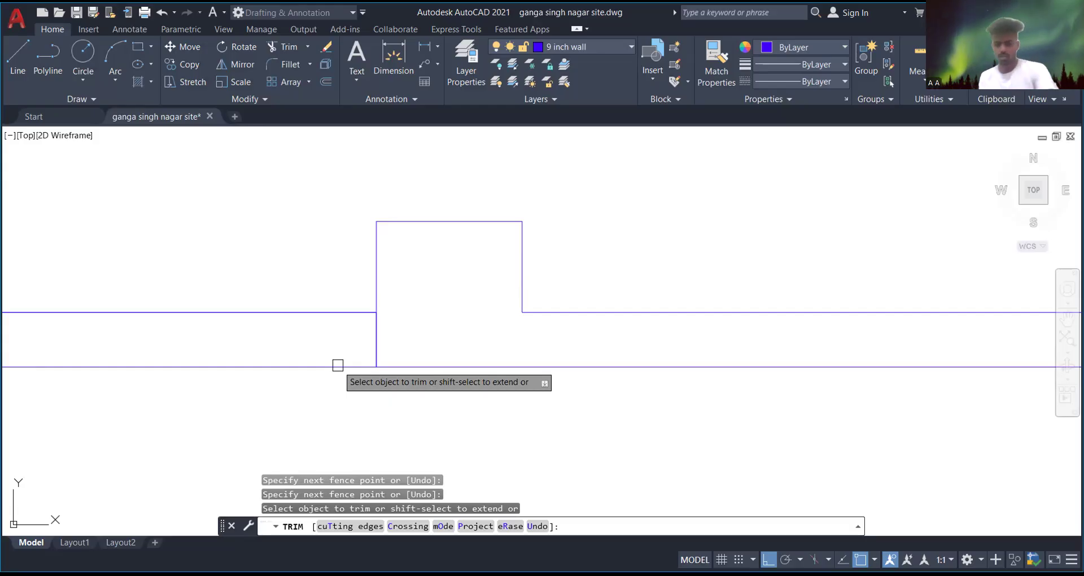
{"action": "key", "text": "Return"}
{"action": "scroll", "coordinate": [327, 400], "scroll_direction": "down", "scroll_amount": 3}
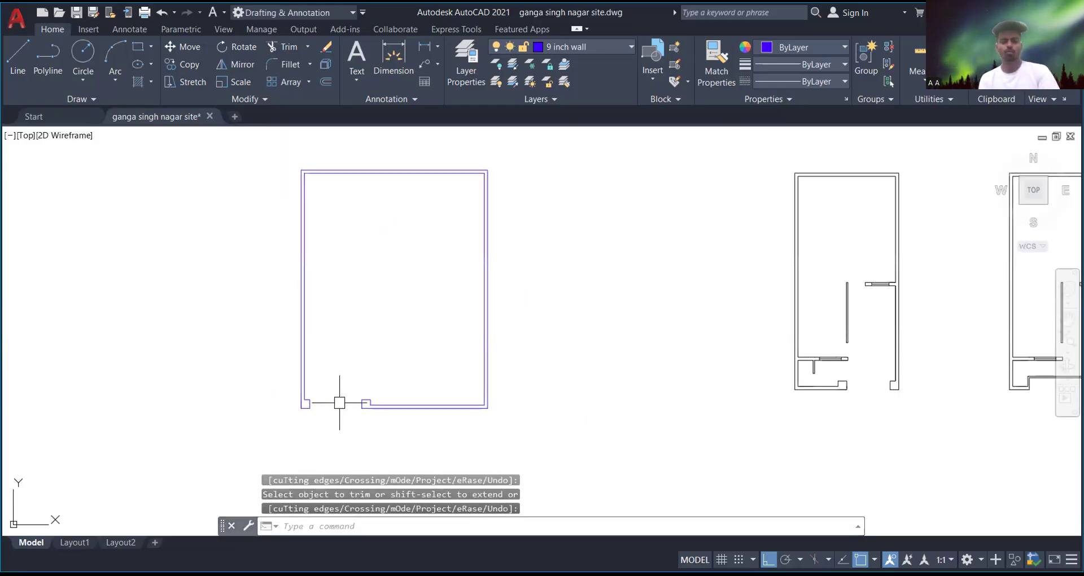
- Examine the pillars beside the bottom wall opening and the upper corners of the outer walls
{"action": "scroll", "coordinate": [261, 375], "scroll_direction": "up", "scroll_amount": 4}
{"action": "scroll", "coordinate": [424, 408], "scroll_direction": "down", "scroll_amount": 2}
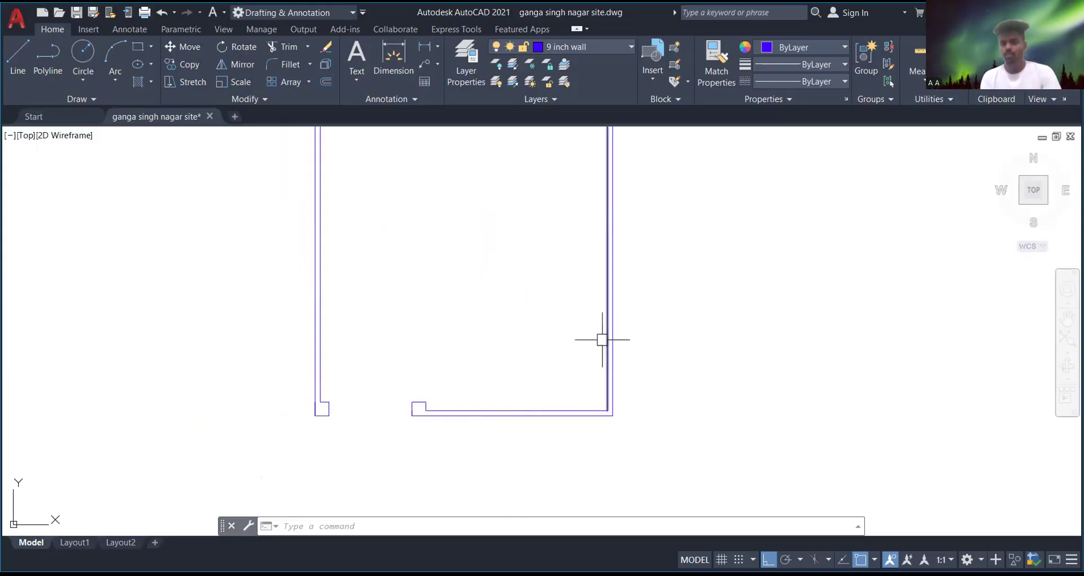
{"action": "scroll", "coordinate": [603, 338], "scroll_direction": "up", "scroll_amount": 2}
{"action": "scroll", "coordinate": [529, 414], "scroll_direction": "down", "scroll_amount": 3}
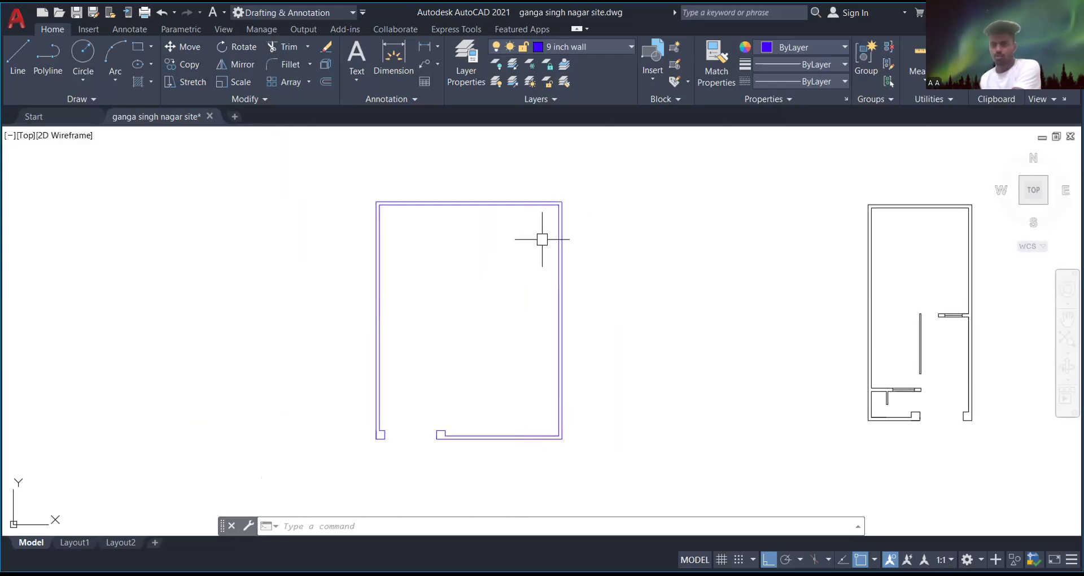
{"action": "scroll", "coordinate": [520, 203], "scroll_direction": "up", "scroll_amount": 2}
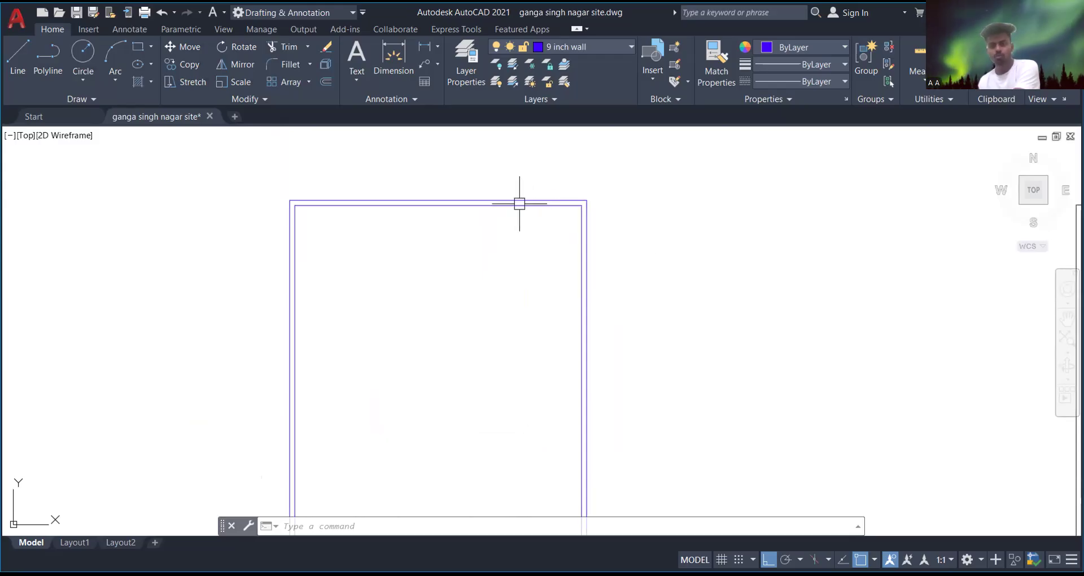
{"action": "scroll", "coordinate": [429, 194], "scroll_direction": "down", "scroll_amount": 3}
{"action": "scroll", "coordinate": [447, 201], "scroll_direction": "up", "scroll_amount": 3}
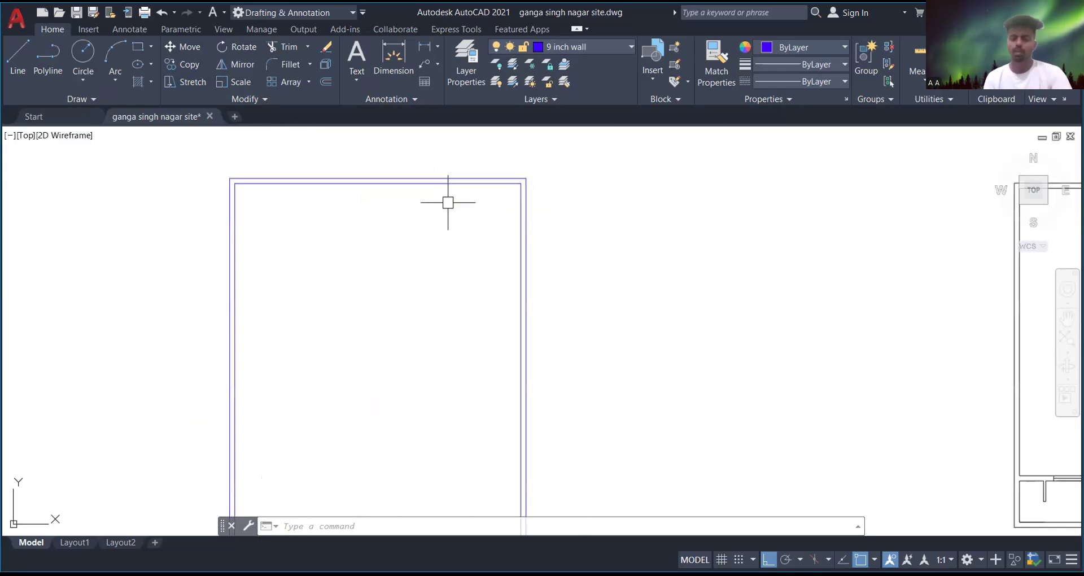
{"action": "scroll", "coordinate": [464, 187], "scroll_direction": "down", "scroll_amount": 2}
{"action": "scroll", "coordinate": [475, 185], "scroll_direction": "up", "scroll_amount": 4}
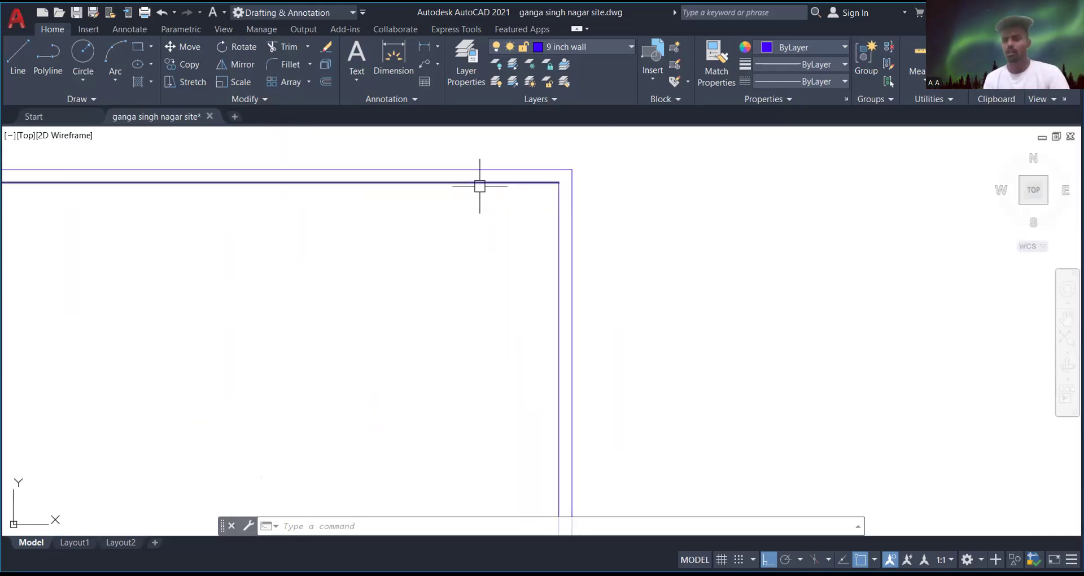
{"action": "scroll", "coordinate": [494, 175], "scroll_direction": "down", "scroll_amount": 3}
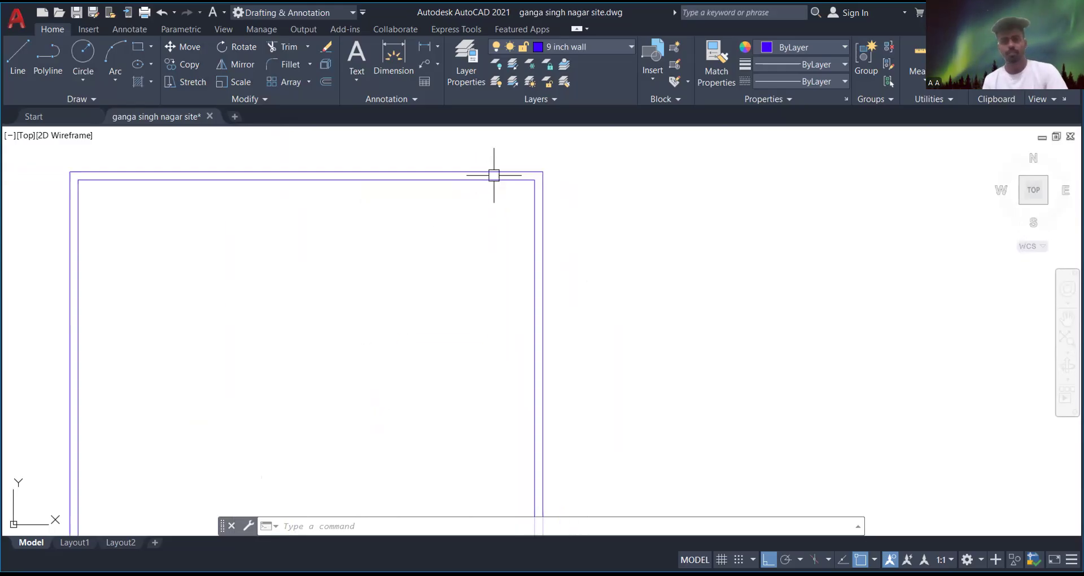
{"action": "scroll", "coordinate": [497, 175], "scroll_direction": "up", "scroll_amount": 3}
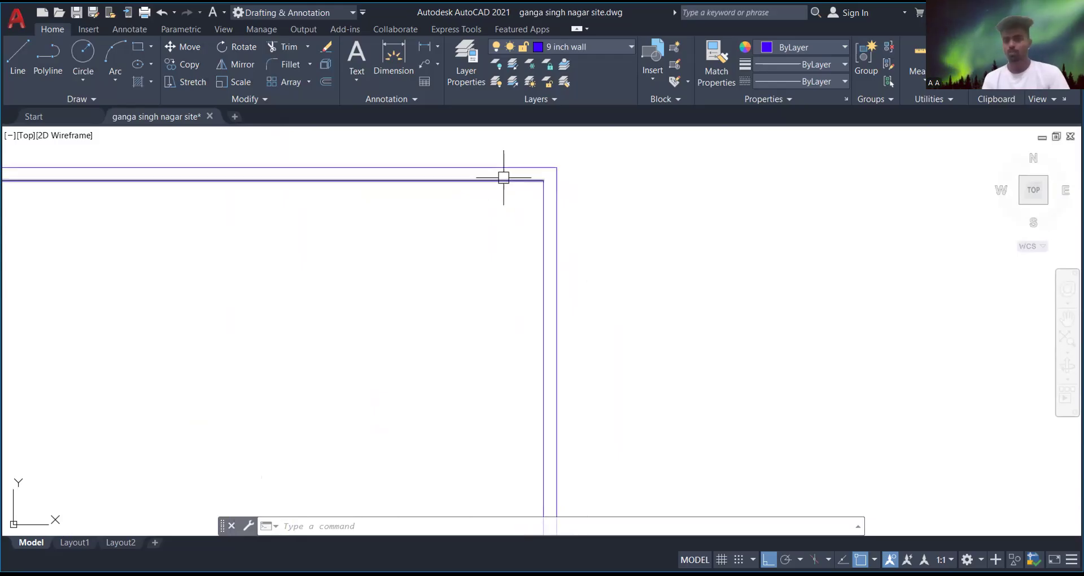
{"action": "scroll", "coordinate": [500, 175], "scroll_direction": "down", "scroll_amount": 3}
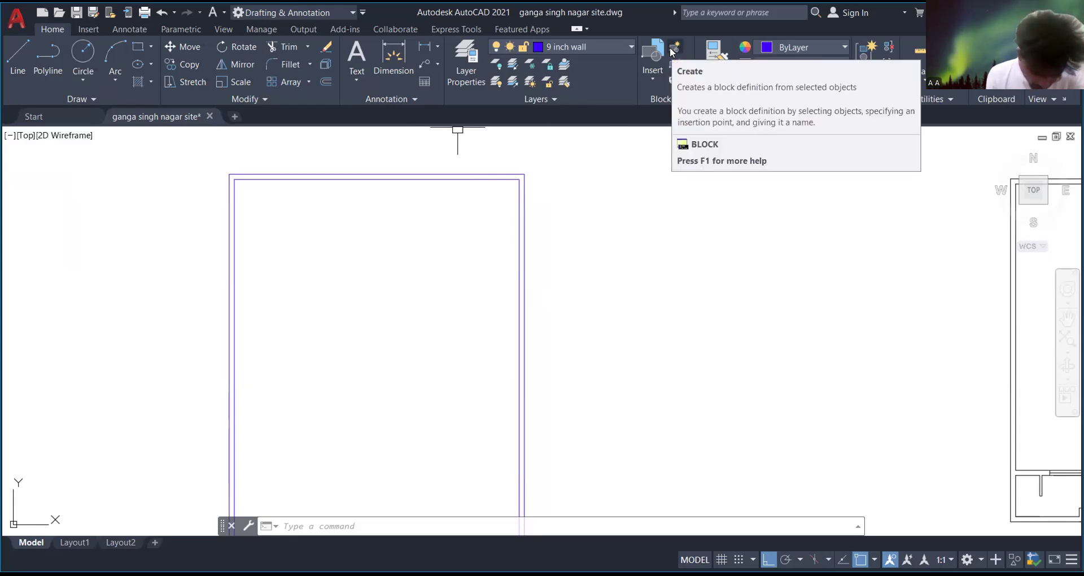
- Draw a rectangle 8' long and 6' wide in the upper-left inner corner of the outer walls
{"action": "scroll", "coordinate": [421, 172], "scroll_direction": "up", "scroll_amount": 4}
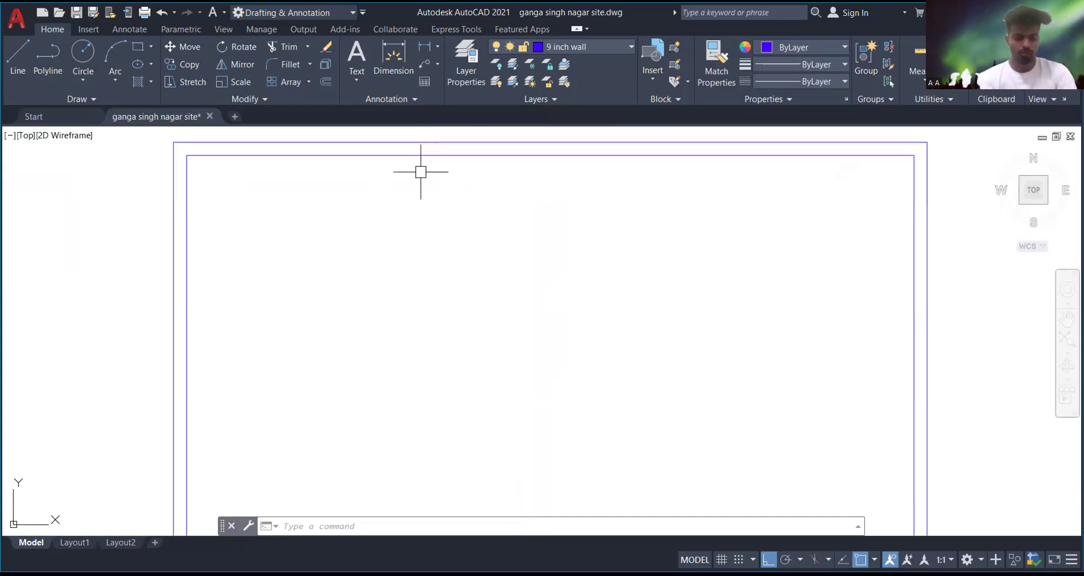
{"action": "type", "text": "rec"}
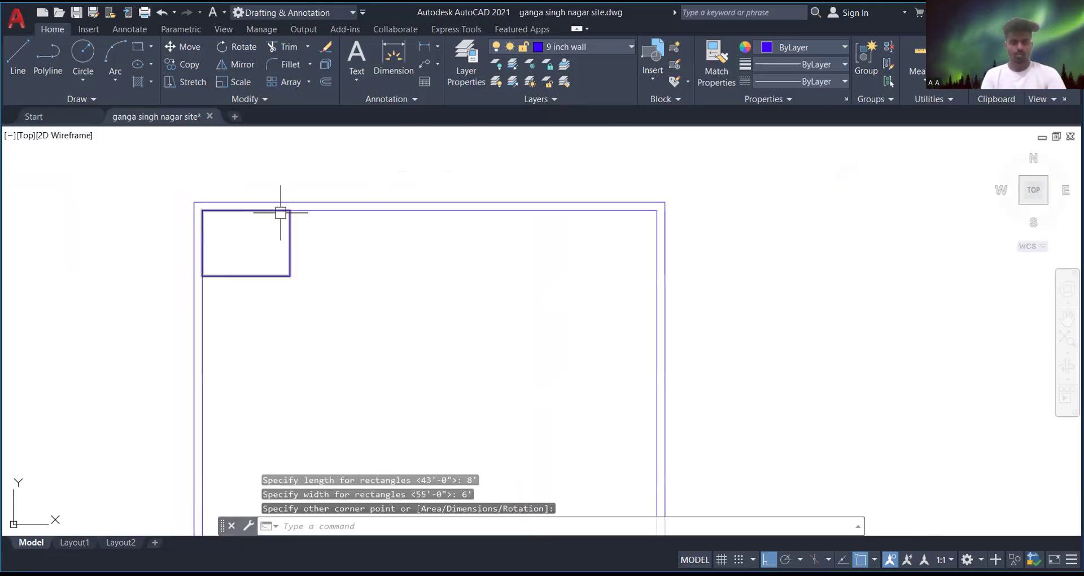
{"action": "scroll", "coordinate": [285, 216], "scroll_direction": "up", "scroll_amount": 5}
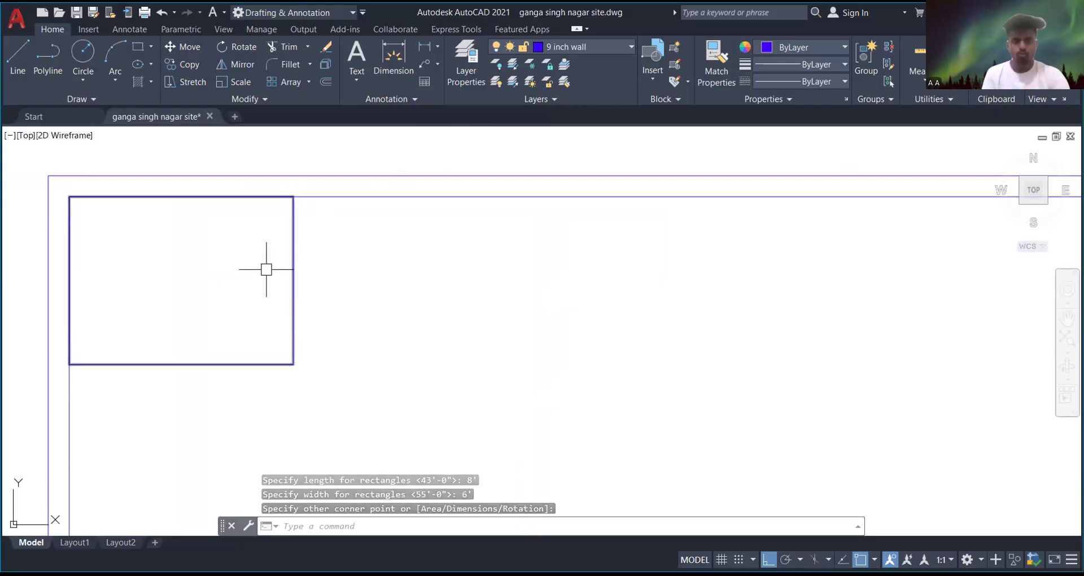
- Make the "4 inch wall" layer current
{"action": "left_click", "coordinate": [322, 264]}
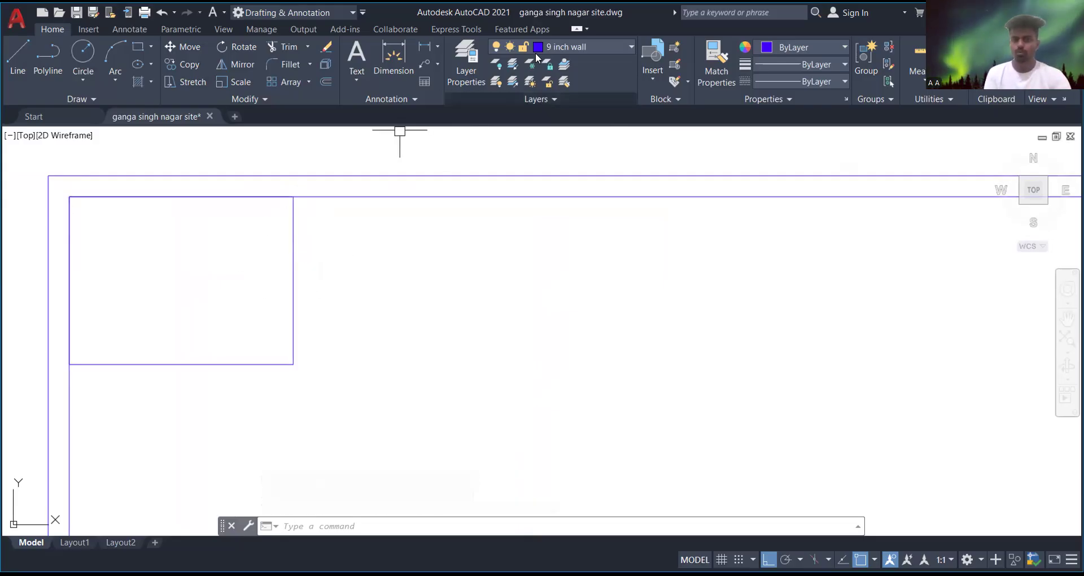
{"action": "left_click", "coordinate": [573, 45]}
{"action": "left_click", "coordinate": [574, 80]}
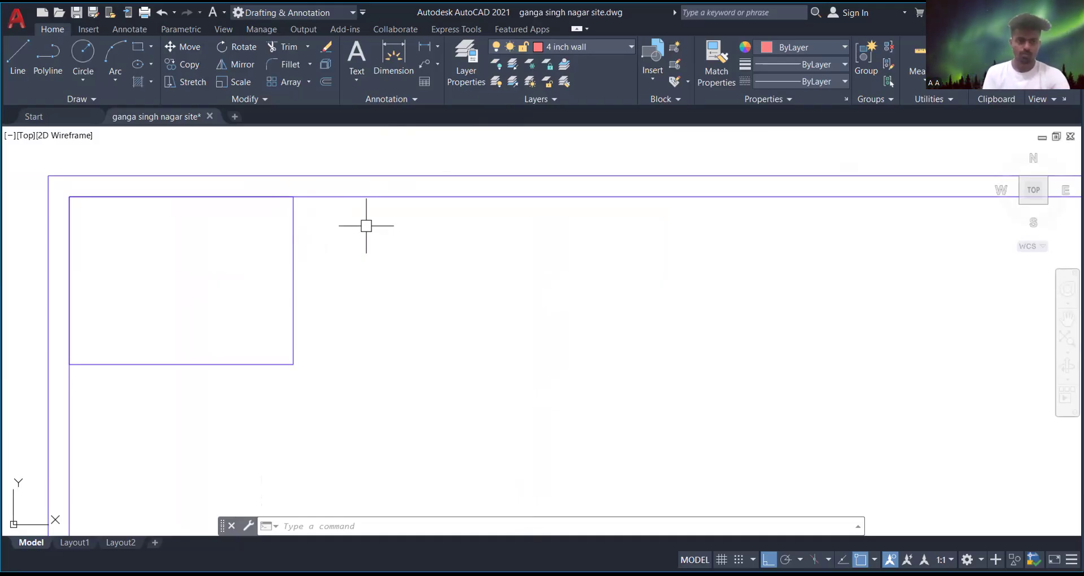
- Try to offset the 8' by 6' rectangle outward by 4 inches and trim the offset outline
{"action": "key", "text": "Escape"}
{"action": "scroll", "coordinate": [299, 204], "scroll_direction": "up", "scroll_amount": 4}
{"action": "scroll", "coordinate": [375, 203], "scroll_direction": "down", "scroll_amount": 3}
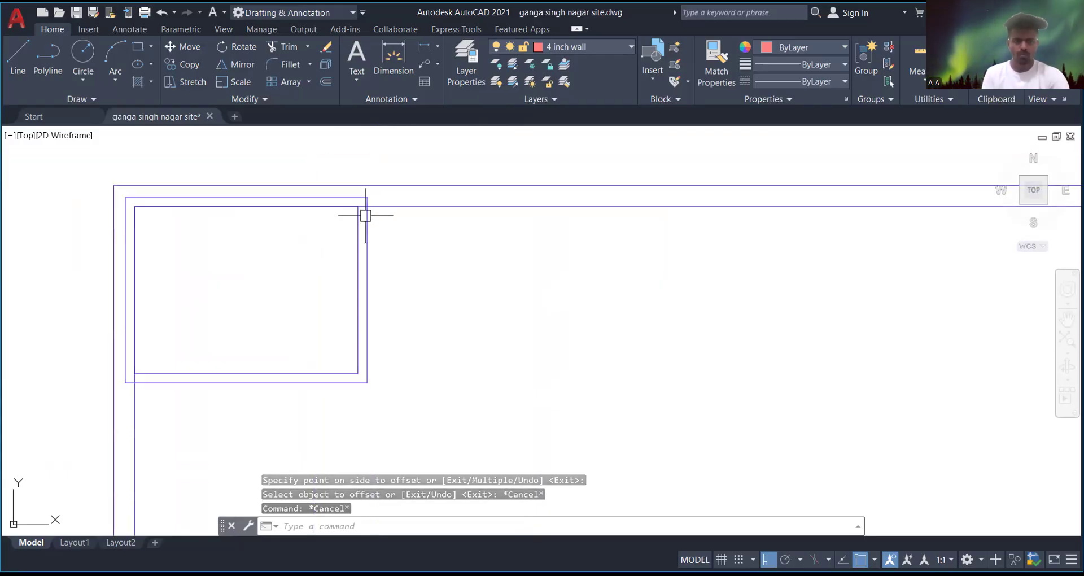
{"action": "left_click", "coordinate": [573, 42]}
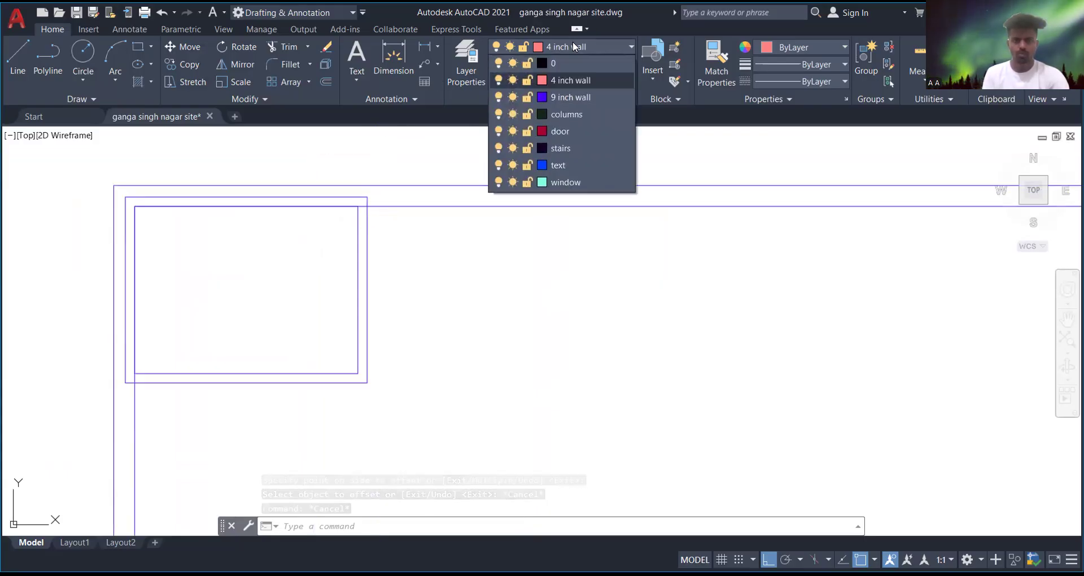
{"action": "left_click", "coordinate": [526, 73]}
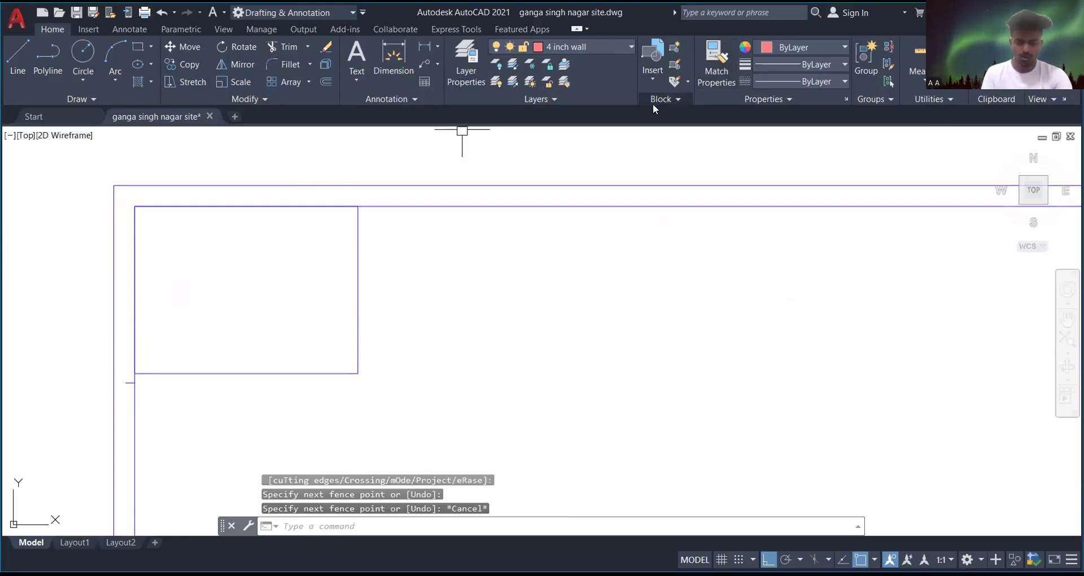
{"action": "type", "text": "o"}
{"action": "key", "text": "Return"}
{"action": "type", "text": "4"}
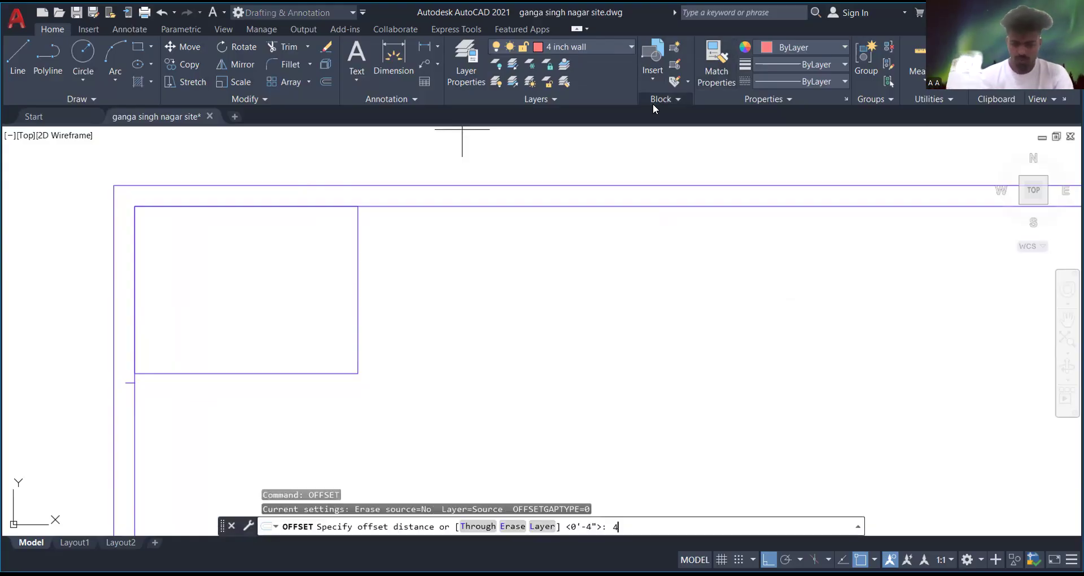
{"action": "key", "text": "Return"}
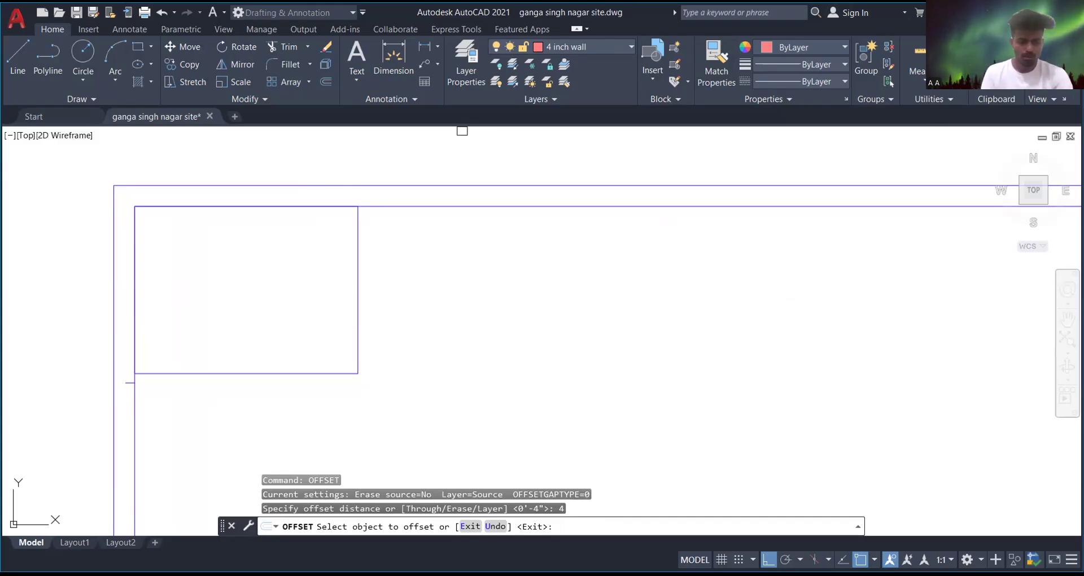
{"action": "key", "text": "Escape"}
- Explode the 8' by 6' rectangle and offset its right and bottom lines outward by 4 inches
{"action": "type", "text": "explod"}
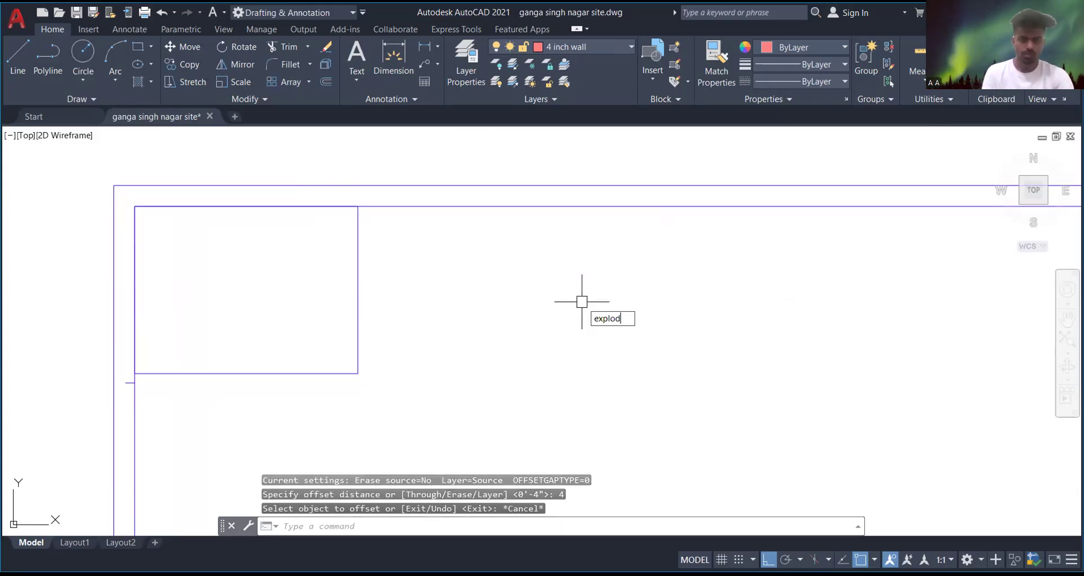
{"action": "type", "text": "e"}
{"action": "key", "text": "Return"}
{"action": "left_click", "coordinate": [359, 274]}
{"action": "key", "text": "Return"}
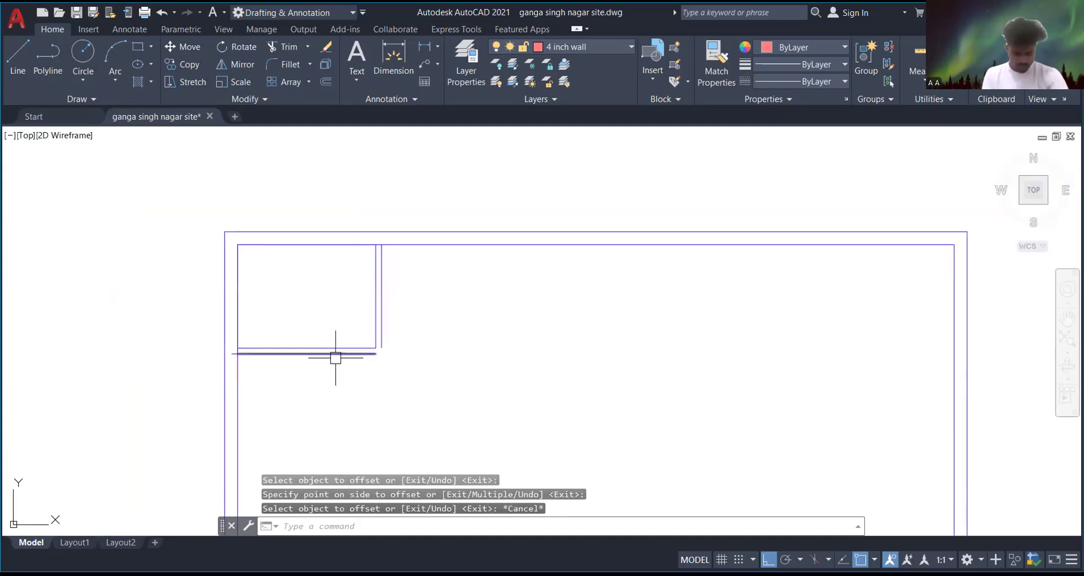
{"action": "scroll", "coordinate": [358, 348], "scroll_direction": "up", "scroll_amount": 4}
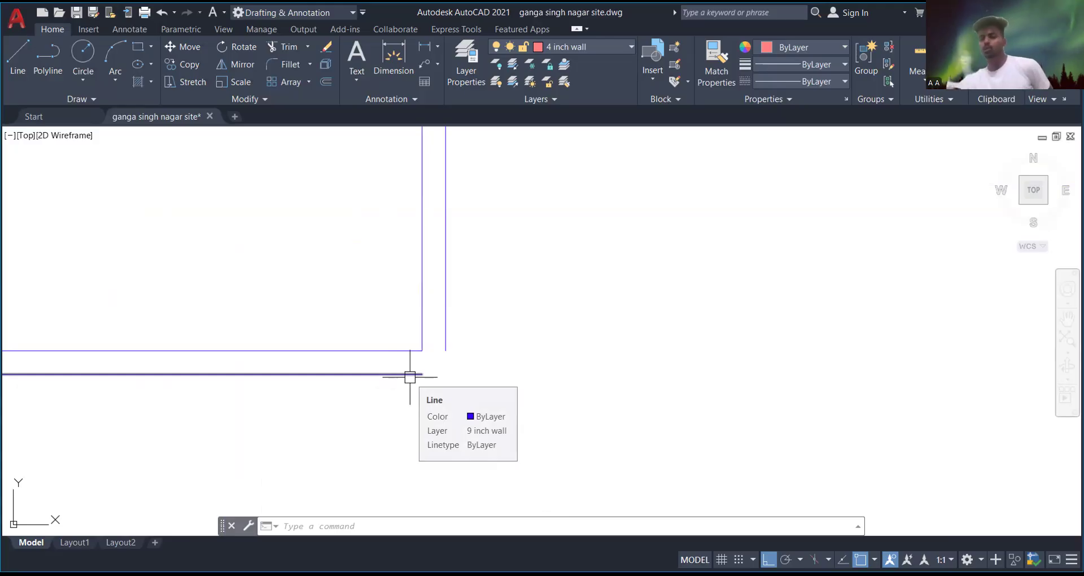
{"action": "scroll", "coordinate": [375, 375], "scroll_direction": "down", "scroll_amount": 5}
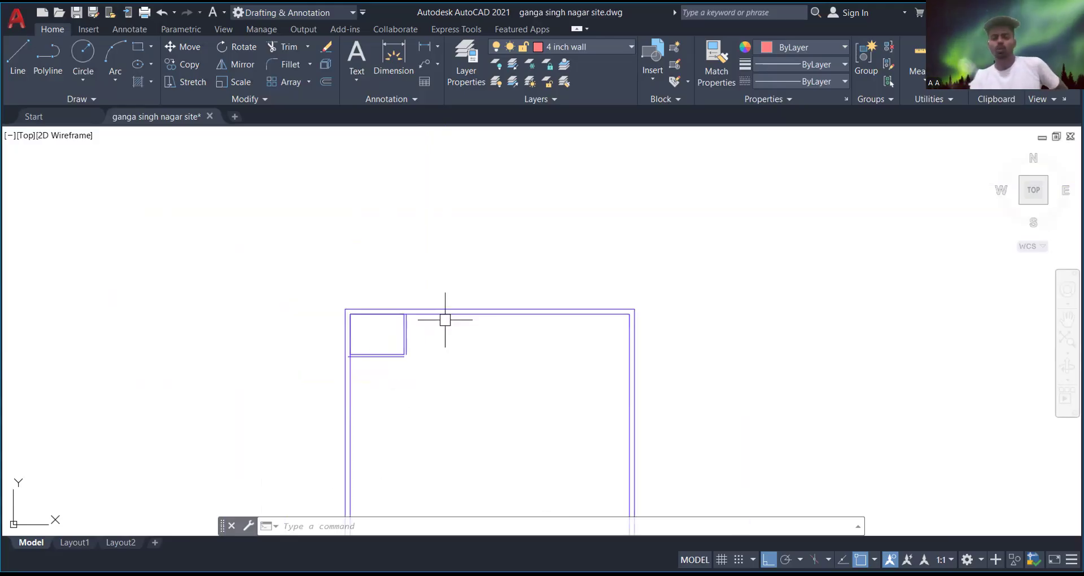
{"action": "scroll", "coordinate": [469, 262], "scroll_direction": "up", "scroll_amount": 4}
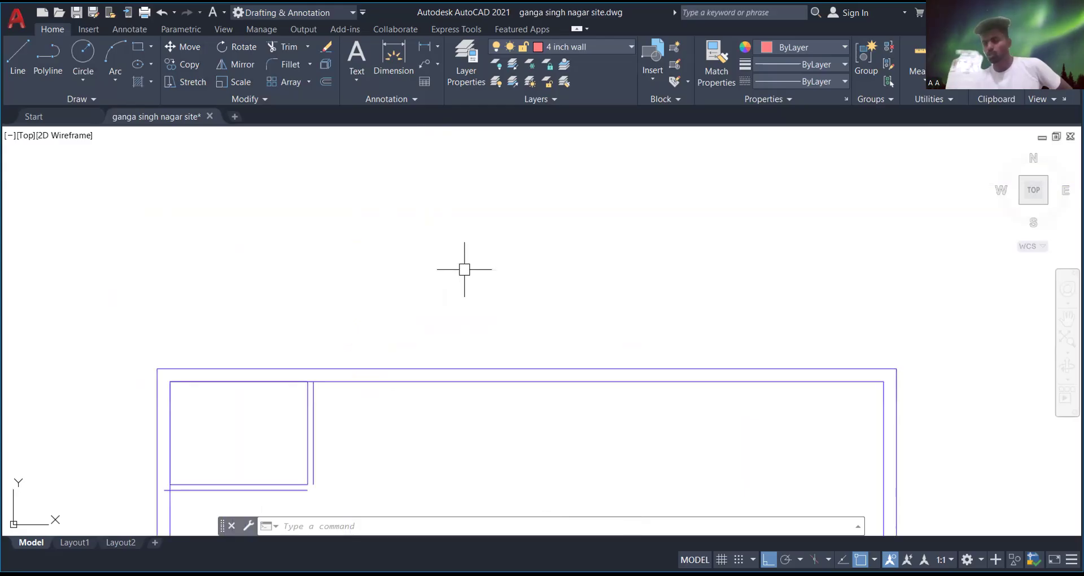
{"action": "scroll", "coordinate": [471, 257], "scroll_direction": "down", "scroll_amount": 2}
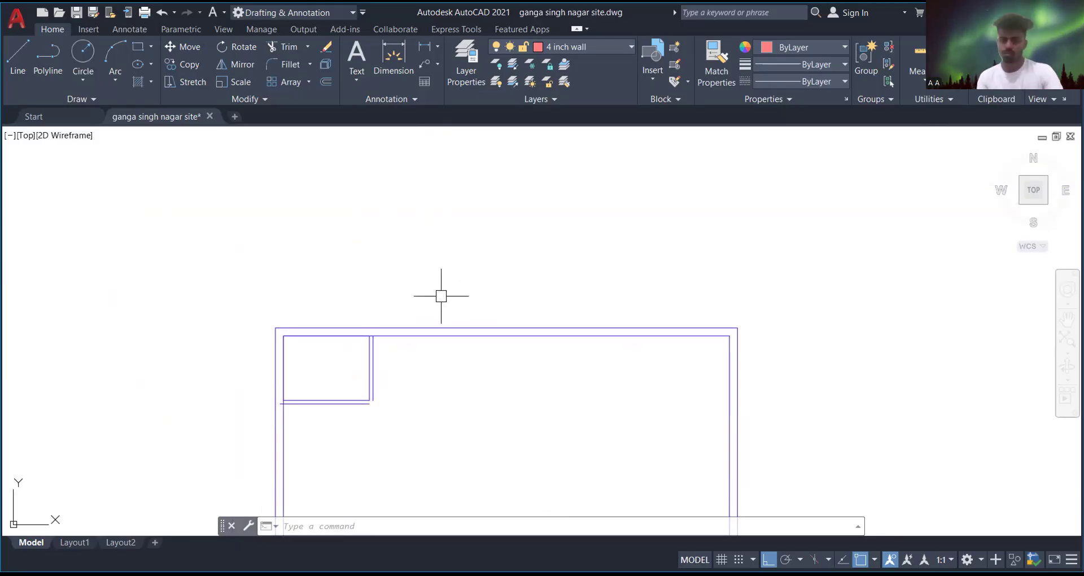
{"action": "key", "text": "Escape"}
{"action": "scroll", "coordinate": [368, 353], "scroll_direction": "up", "scroll_amount": 2}
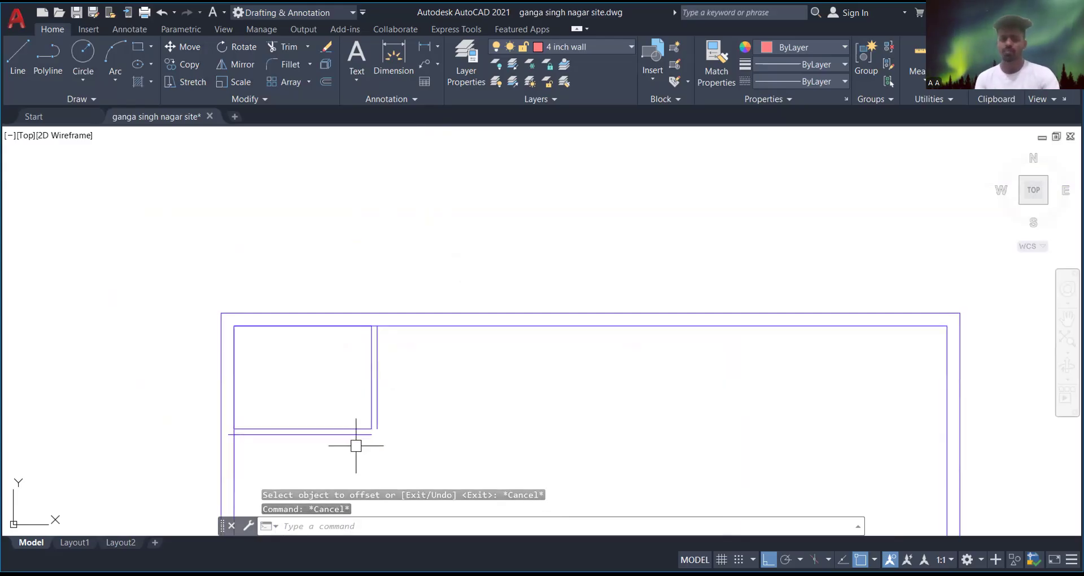
- Mark a 2'6" opening with short lines across the bottom wall of the 8' by 6' room and retrace the room's walls
{"action": "key", "text": "Escape"}
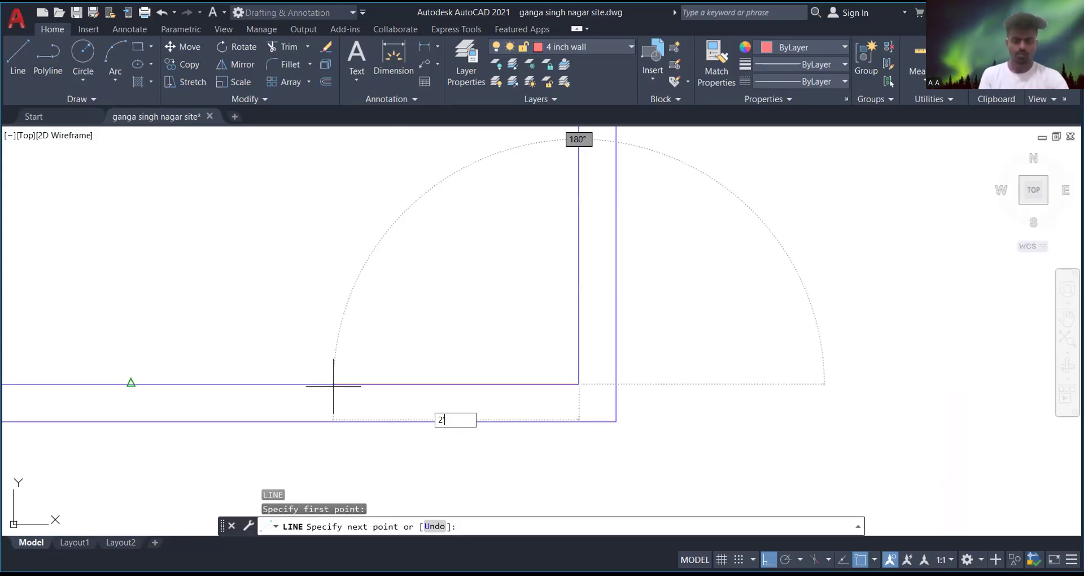
{"action": "type", "text": "6"}
{"action": "key", "text": "Return"}
{"action": "left_click", "coordinate": [333, 473]}
{"action": "key", "text": "Escape"}
{"action": "scroll", "coordinate": [370, 397], "scroll_direction": "down", "scroll_amount": 6}
{"action": "scroll", "coordinate": [456, 389], "scroll_direction": "up", "scroll_amount": 6}
{"action": "scroll", "coordinate": [456, 363], "scroll_direction": "down", "scroll_amount": 4}
{"action": "scroll", "coordinate": [455, 363], "scroll_direction": "up", "scroll_amount": 2}
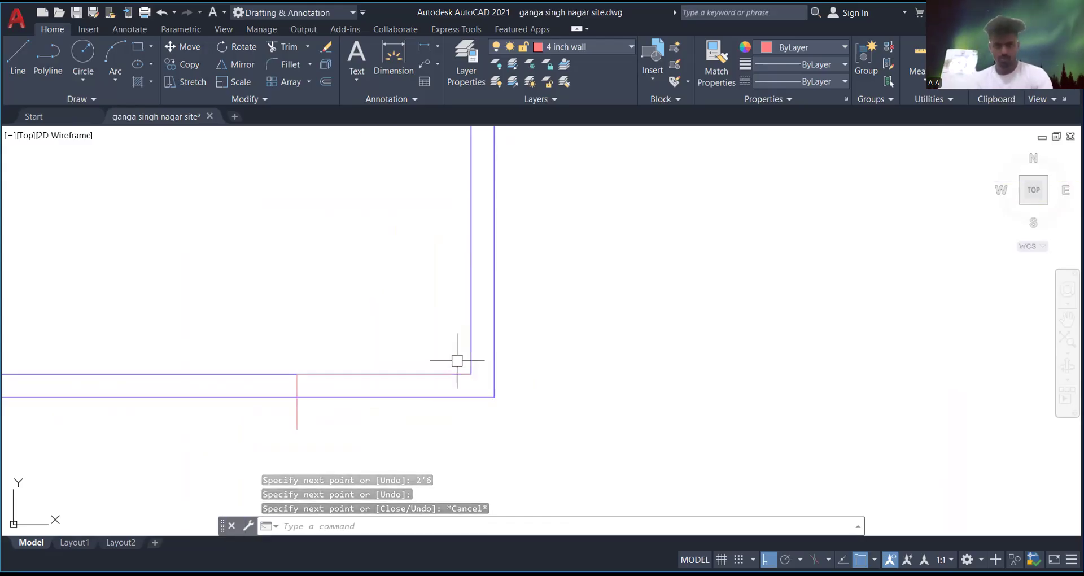
{"action": "scroll", "coordinate": [457, 360], "scroll_direction": "down", "scroll_amount": 4}
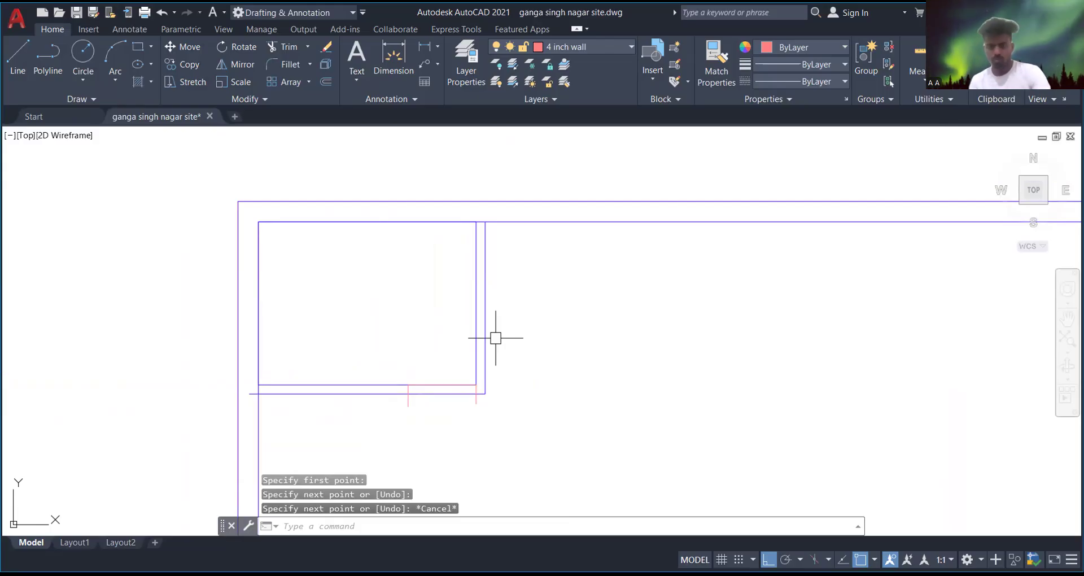
{"action": "scroll", "coordinate": [351, 339], "scroll_direction": "up", "scroll_amount": 2}
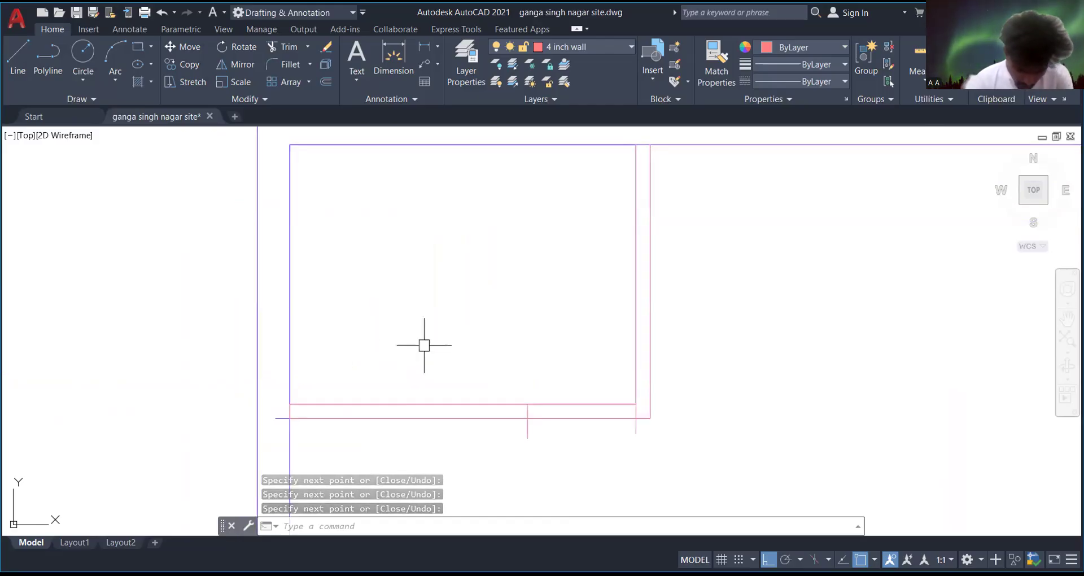
- Offset the inner line of the top outer wall 3'3" downward into the plan
{"action": "scroll", "coordinate": [349, 356], "scroll_direction": "down", "scroll_amount": 6}
{"action": "scroll", "coordinate": [761, 321], "scroll_direction": "up", "scroll_amount": 3}
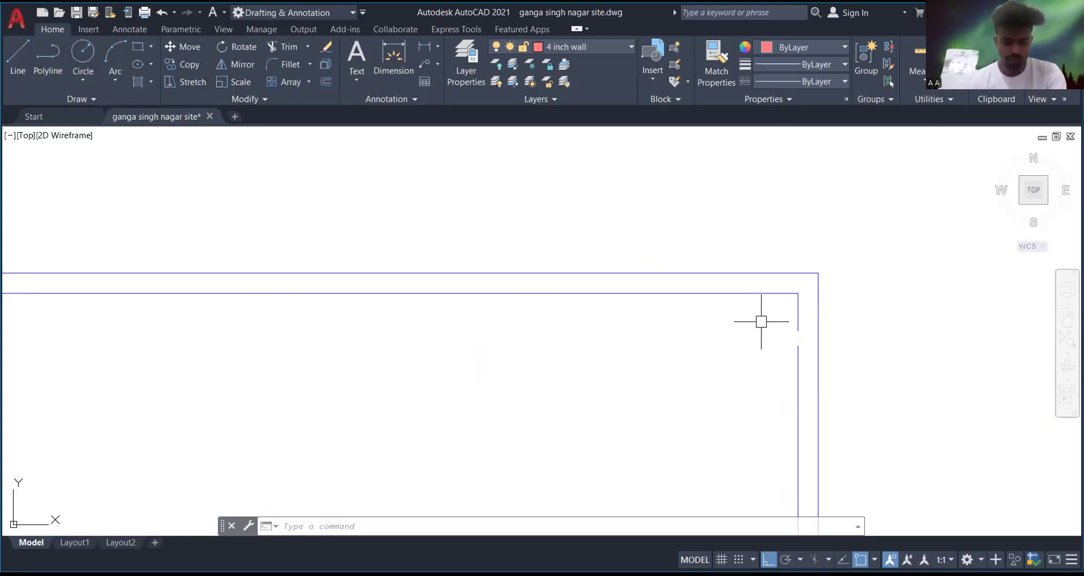
{"action": "type", "text": "o"}
{"action": "key", "text": "Return"}
{"action": "type", "text": "3'3"}
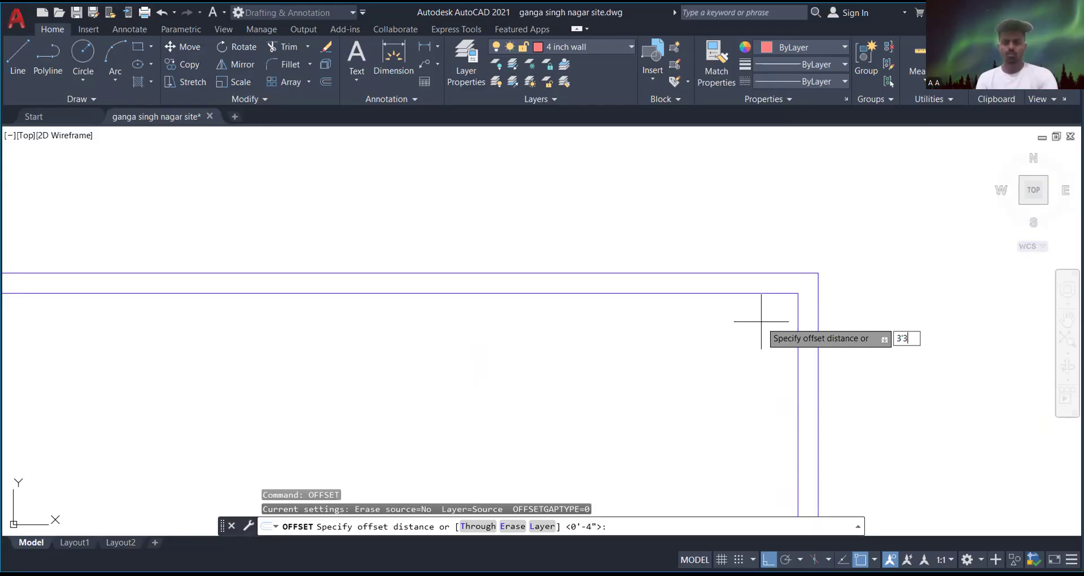
{"action": "key", "text": "Return"}
{"action": "scroll", "coordinate": [615, 339], "scroll_direction": "down", "scroll_amount": 6}
{"action": "left_click", "coordinate": [609, 329]}
{"action": "left_click", "coordinate": [609, 349]}
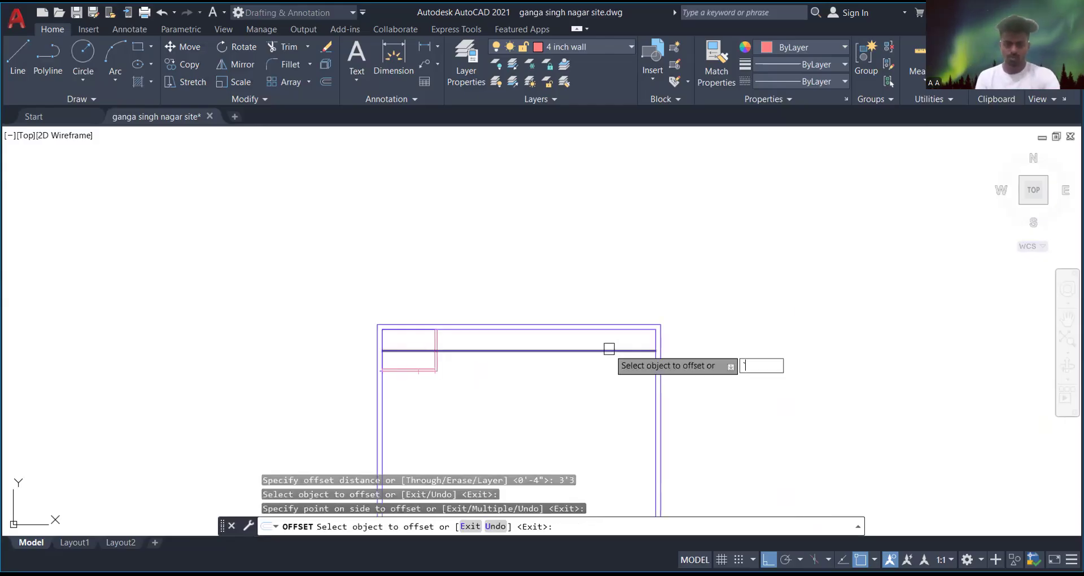
{"action": "key", "text": "Escape"}
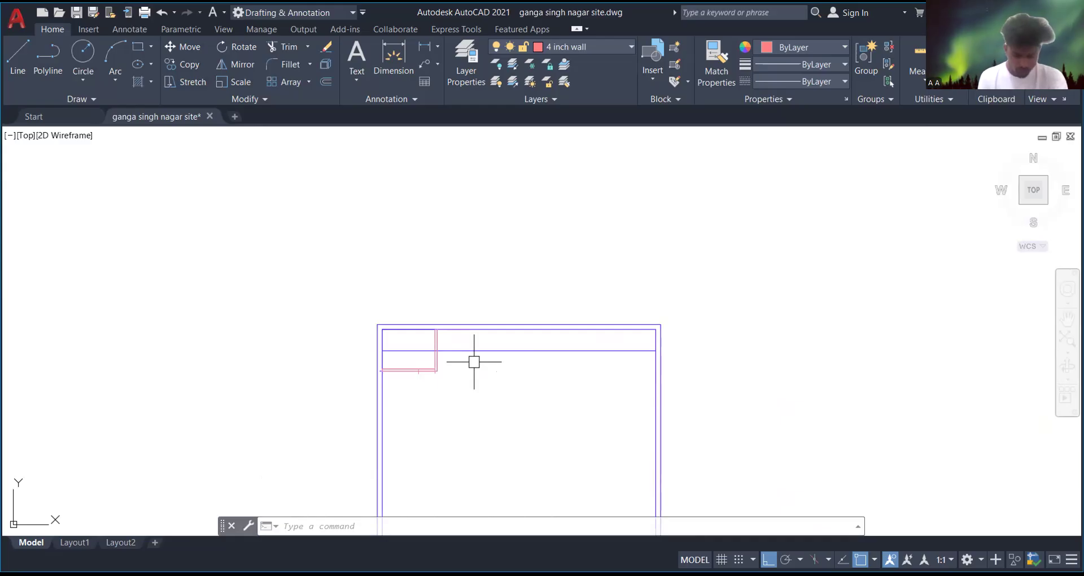
- Offset the new horizontal line 9 inches downward and make the "9 inch wall" layer current
{"action": "scroll", "coordinate": [633, 326], "scroll_direction": "up", "scroll_amount": 4}
{"action": "scroll", "coordinate": [558, 328], "scroll_direction": "down", "scroll_amount": 4}
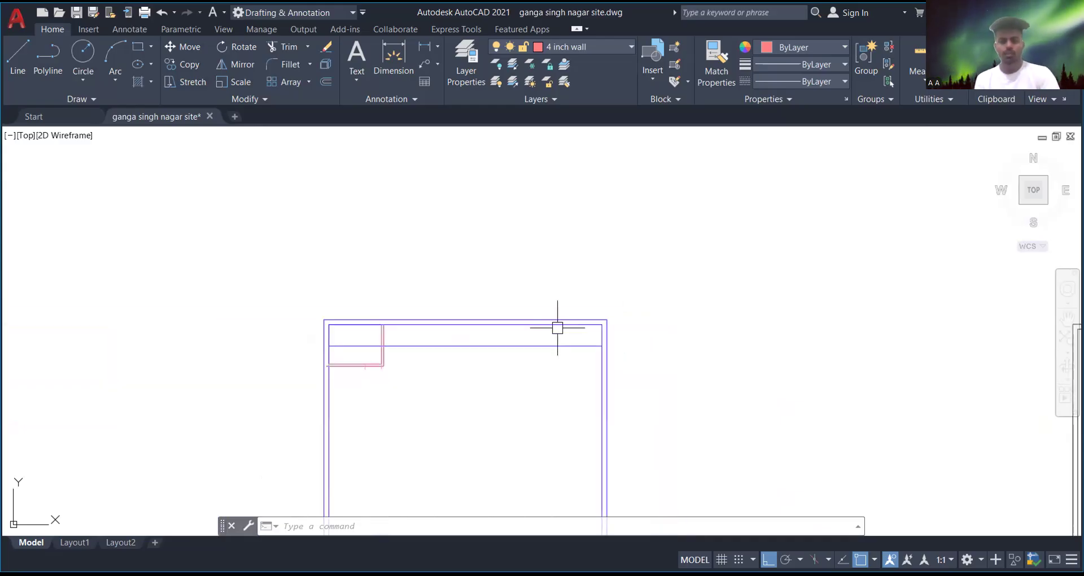
{"action": "scroll", "coordinate": [523, 334], "scroll_direction": "up", "scroll_amount": 3}
{"action": "key", "text": "Escape"}
{"action": "scroll", "coordinate": [525, 335], "scroll_direction": "down", "scroll_amount": 3}
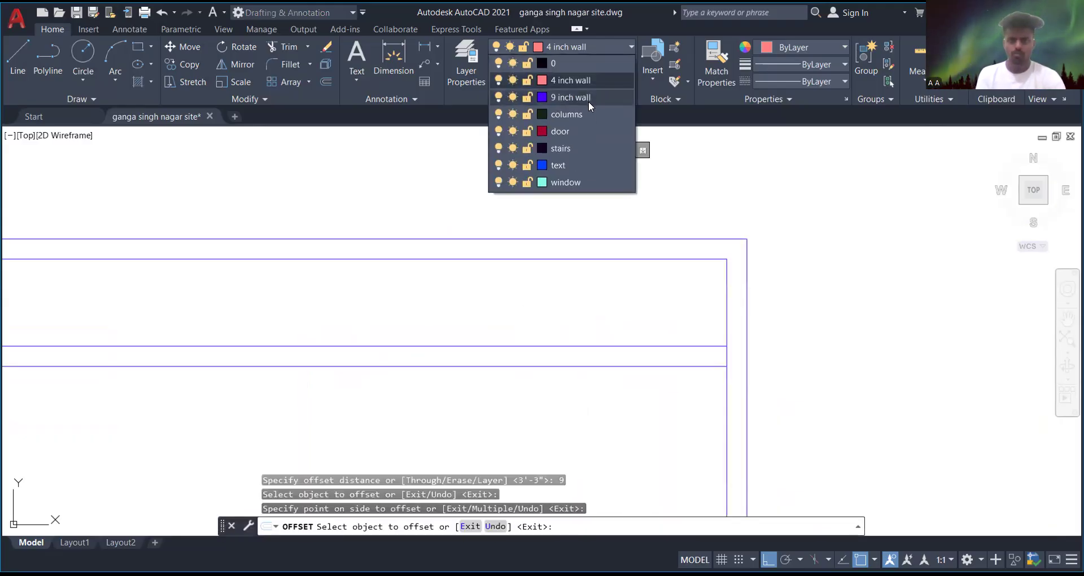
{"action": "left_click", "coordinate": [589, 101]}
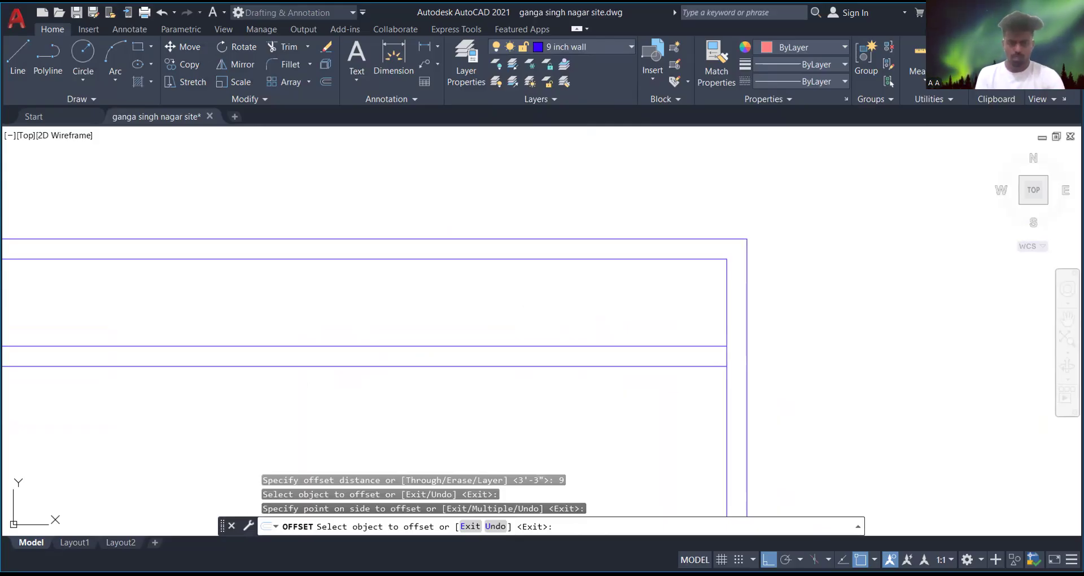
{"action": "key", "text": "Escape"}
- Draw a room outline from the lower horizontal line's right end: 8'3" left, 12' down, and back right across the outer wall
{"action": "scroll", "coordinate": [521, 315], "scroll_direction": "down", "scroll_amount": 4}
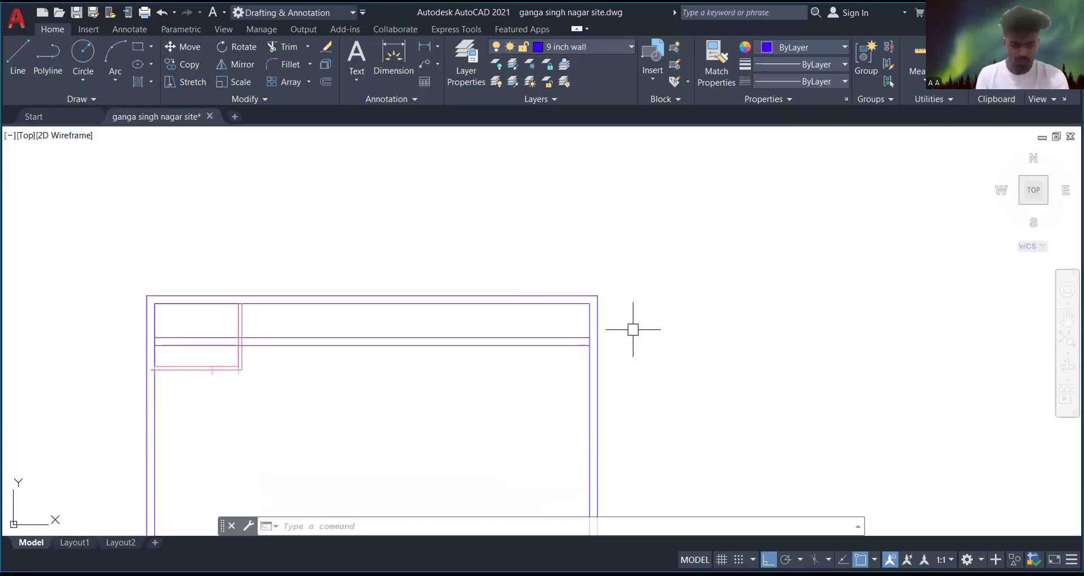
{"action": "type", "text": "l"}
{"action": "key", "text": "Return"}
{"action": "scroll", "coordinate": [574, 352], "scroll_direction": "up", "scroll_amount": 2}
{"action": "left_click", "coordinate": [598, 342]}
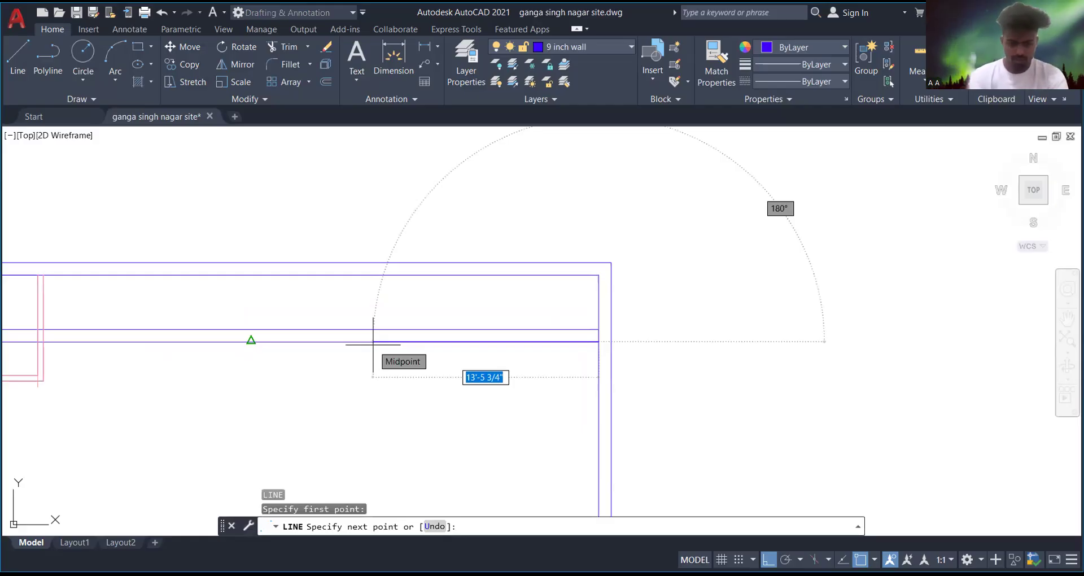
{"action": "type", "text": "8'3"}
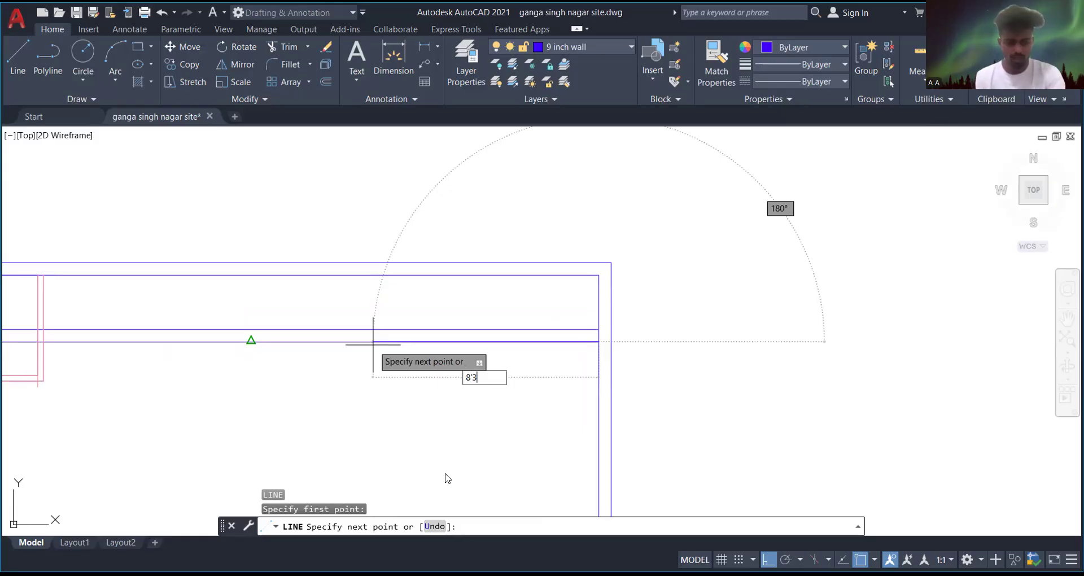
{"action": "key", "text": "Return"}
{"action": "type", "text": "12'"}
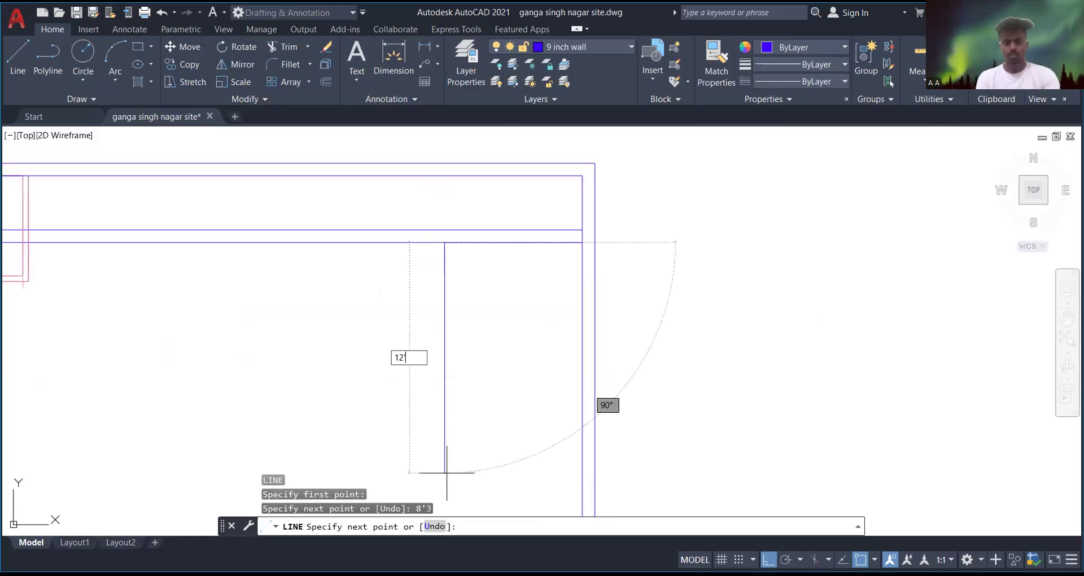
{"action": "key", "text": "Return"}
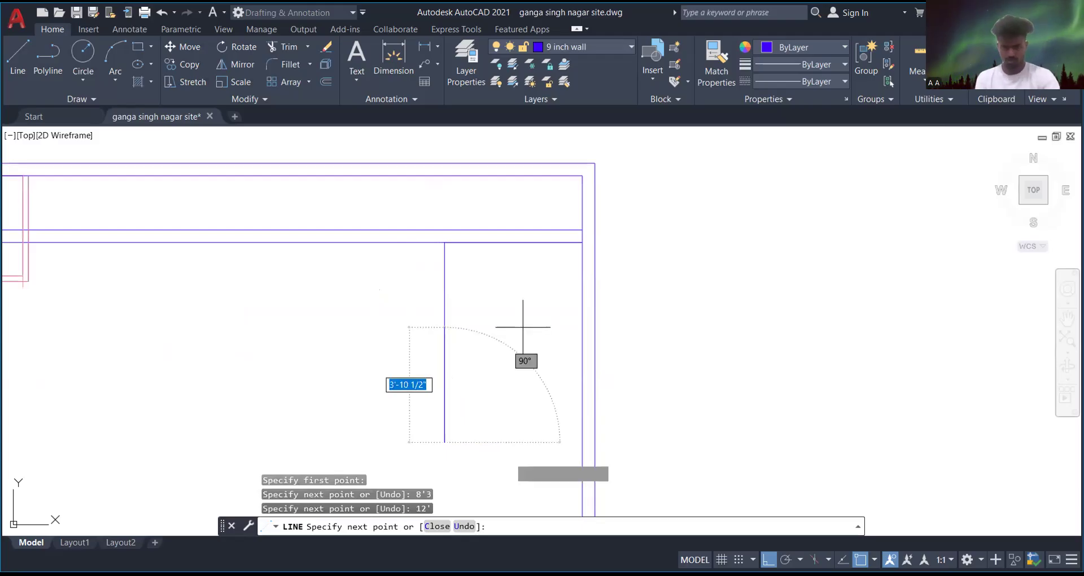
{"action": "scroll", "coordinate": [523, 327], "scroll_direction": "down", "scroll_amount": 2}
{"action": "key", "text": "Escape"}
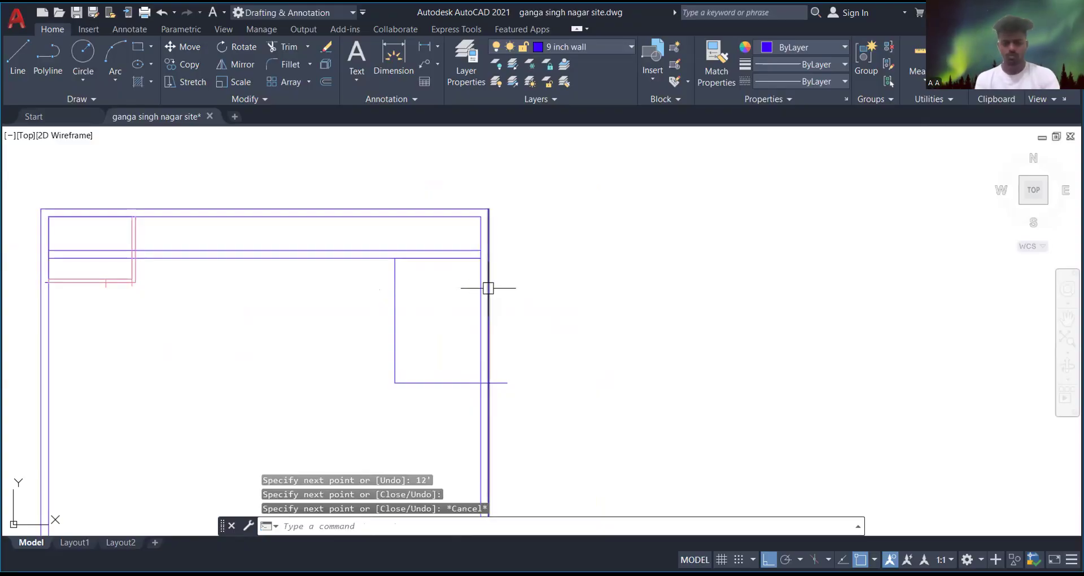
- Offset the room's 12' vertical line outward to the left by 4 inches
{"action": "type", "text": "of"}
{"action": "key", "text": "Return"}
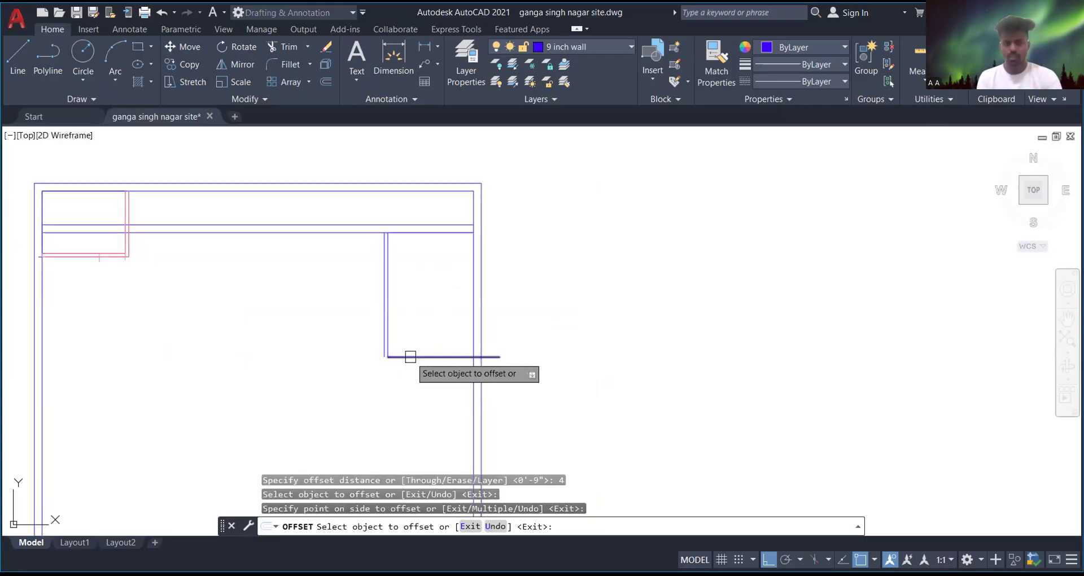
- Try to offset the room's bottom line downward by 9' and undo it
{"action": "left_click", "coordinate": [411, 357]}
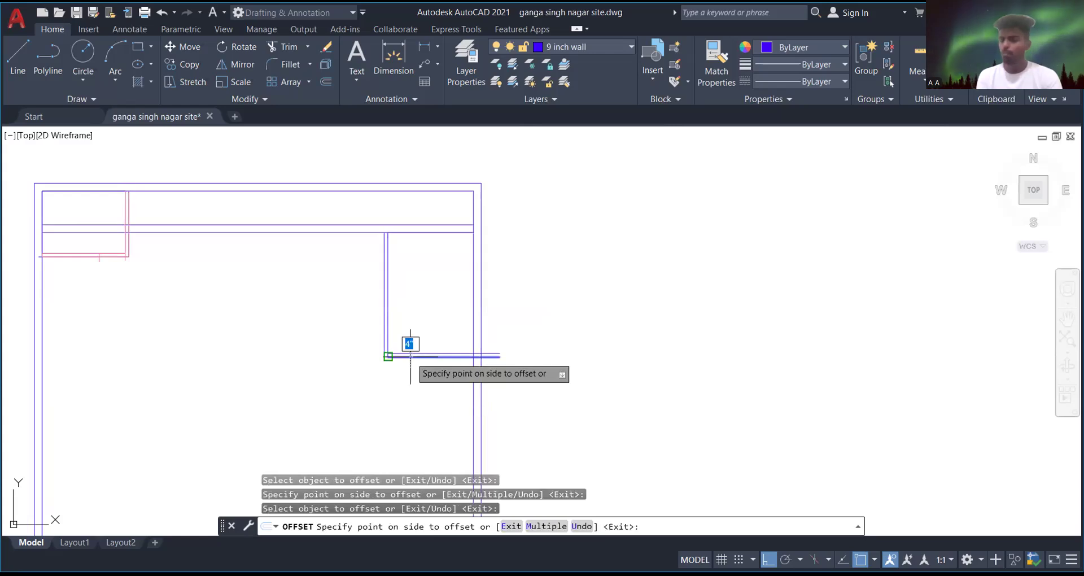
{"action": "type", "text": "9"}
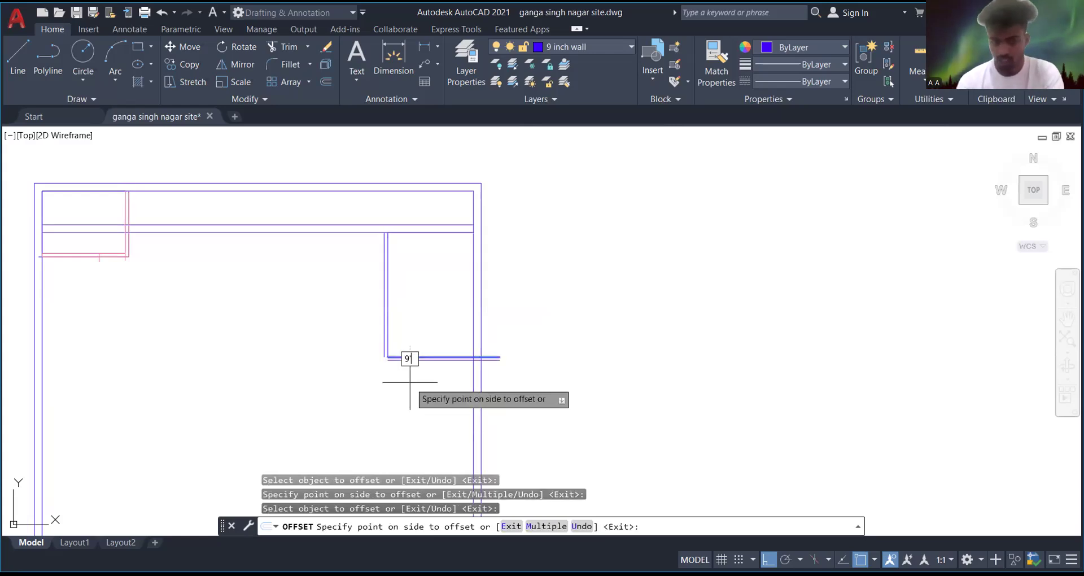
{"action": "key", "text": "Return"}
{"action": "key", "text": "ctrl+z"}
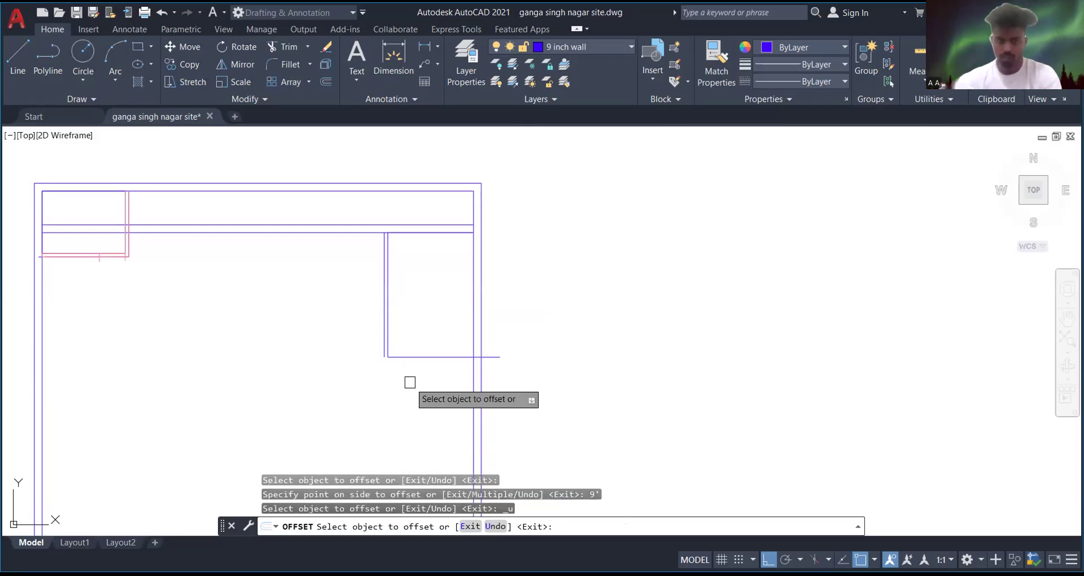
- Offset the bottom line of the 8'3" wide room 9 inches downward
{"action": "left_click", "coordinate": [415, 357]}
{"action": "left_click", "coordinate": [421, 372]}
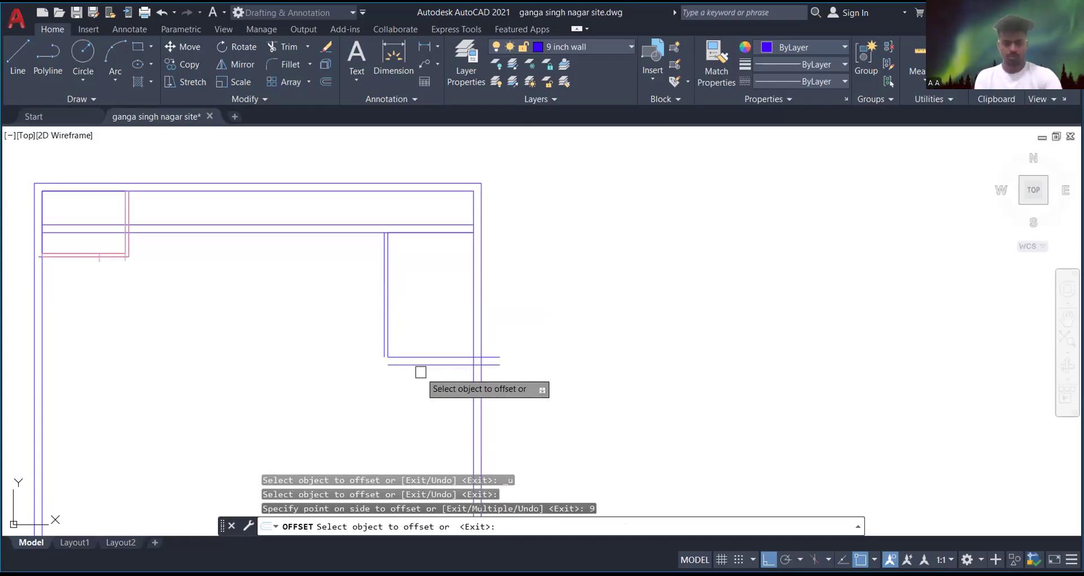
{"action": "key", "text": "Escape"}
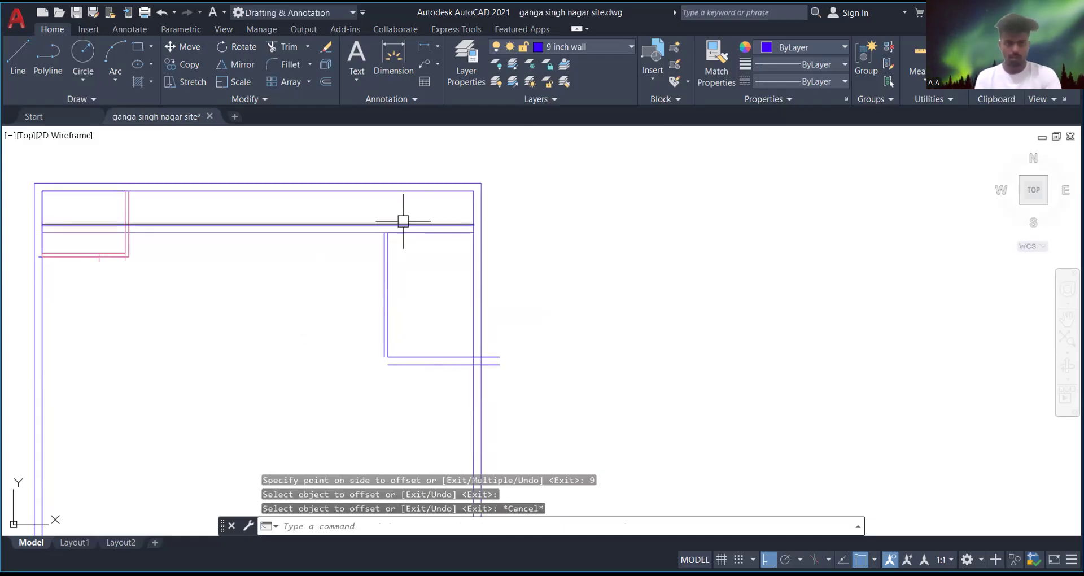
- Draw an adjoining room outline 16'6" wide from the 4-inch wall's upper-left corner, level with the first room, and offset its bottom line downward
{"action": "scroll", "coordinate": [372, 242], "scroll_direction": "up", "scroll_amount": 2}
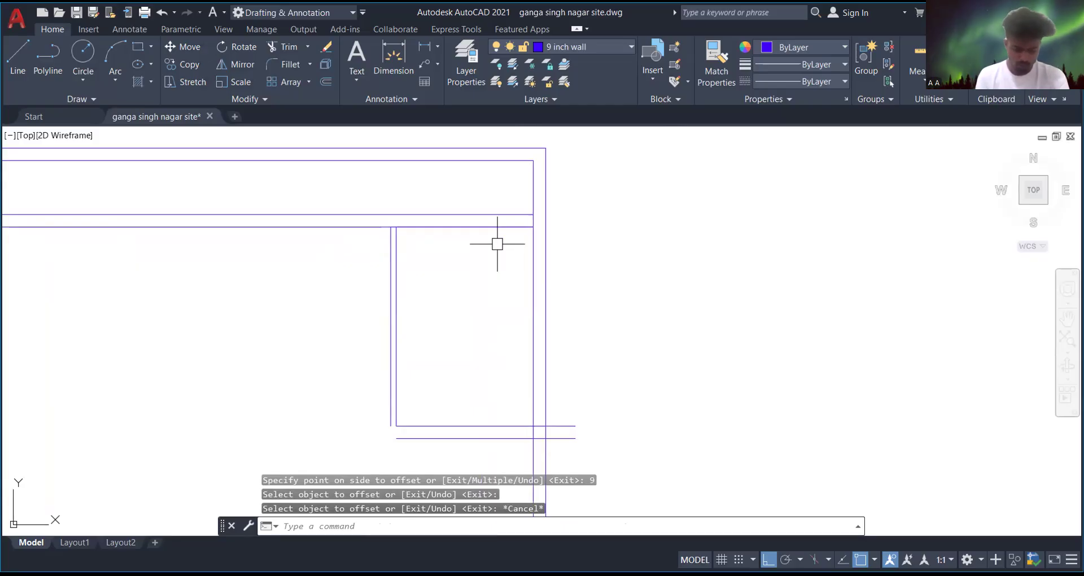
{"action": "type", "text": "l"}
{"action": "key", "text": "Return"}
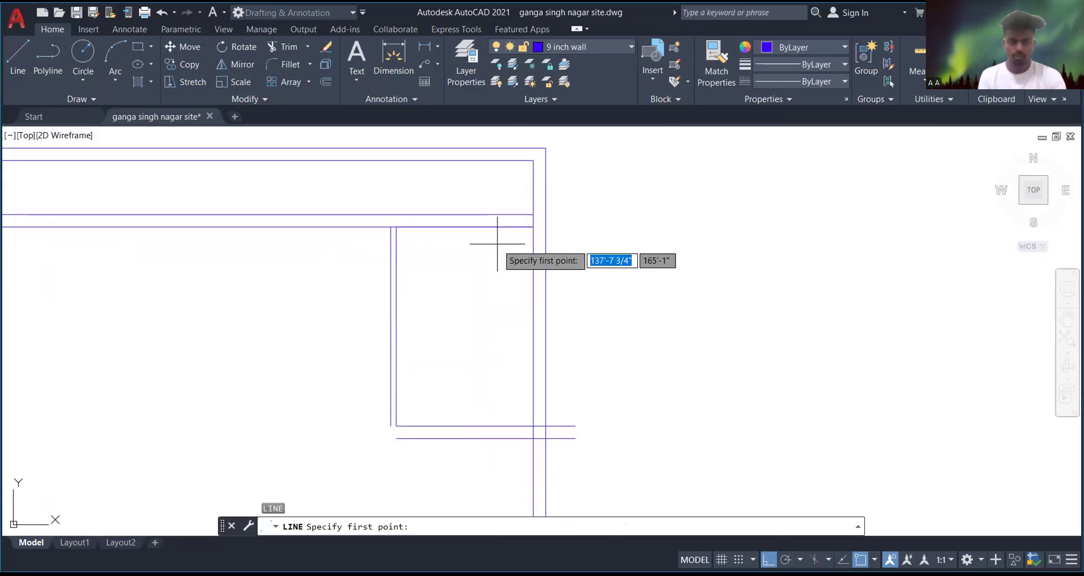
{"action": "left_click", "coordinate": [391, 228]}
{"action": "scroll", "coordinate": [315, 231], "scroll_direction": "up", "scroll_amount": 2}
{"action": "type", "text": "16"}
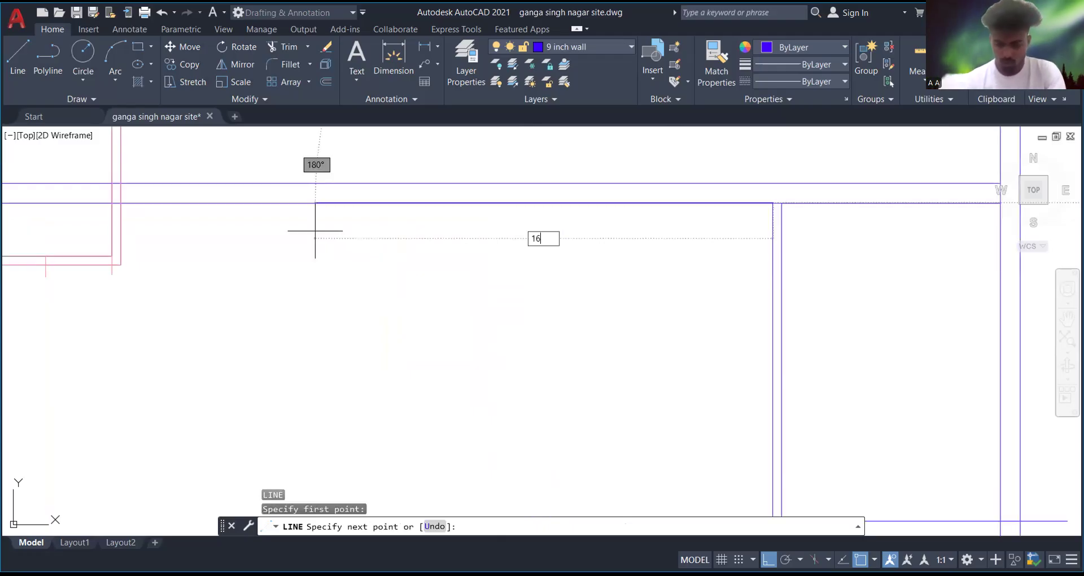
{"action": "type", "text": "'6"}
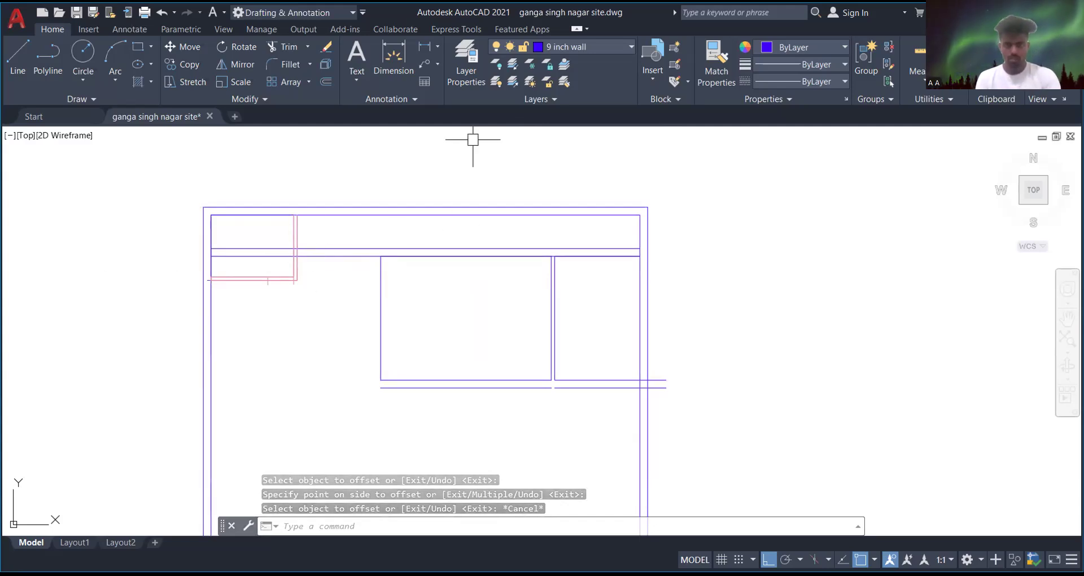
- Make the "door" layer current and offset the left line of the 16'6" wide room outward
{"action": "left_click", "coordinate": [589, 48]}
{"action": "left_click", "coordinate": [579, 132]}
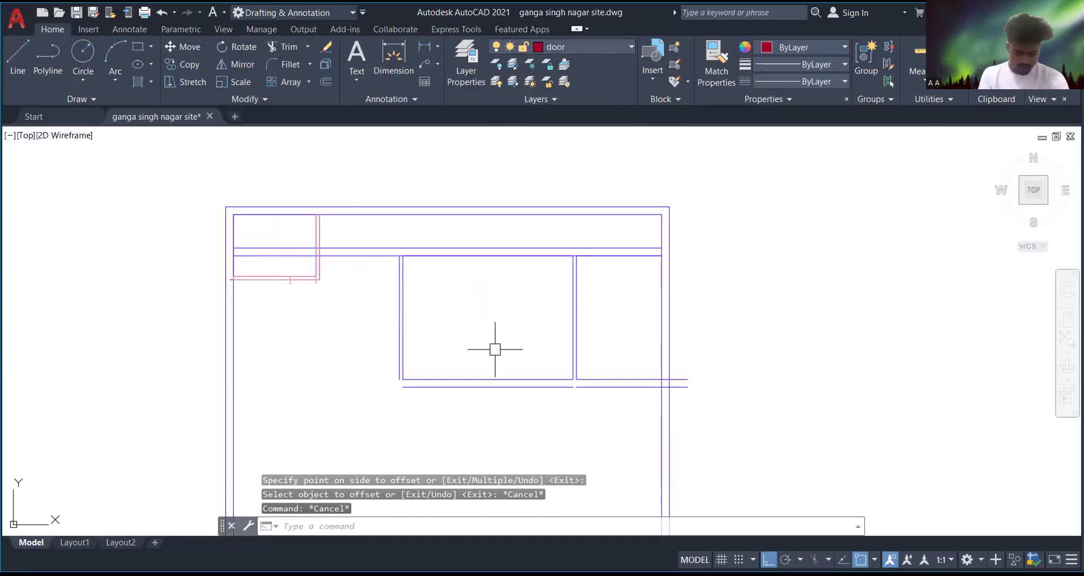
{"action": "scroll", "coordinate": [424, 379], "scroll_direction": "up", "scroll_amount": 4}
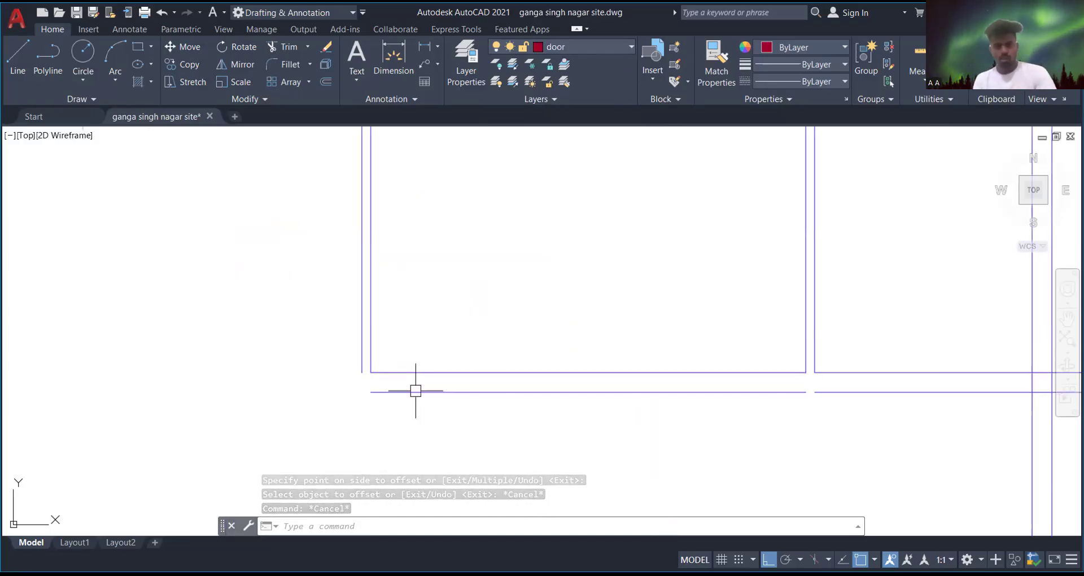
{"action": "scroll", "coordinate": [446, 359], "scroll_direction": "down", "scroll_amount": 2}
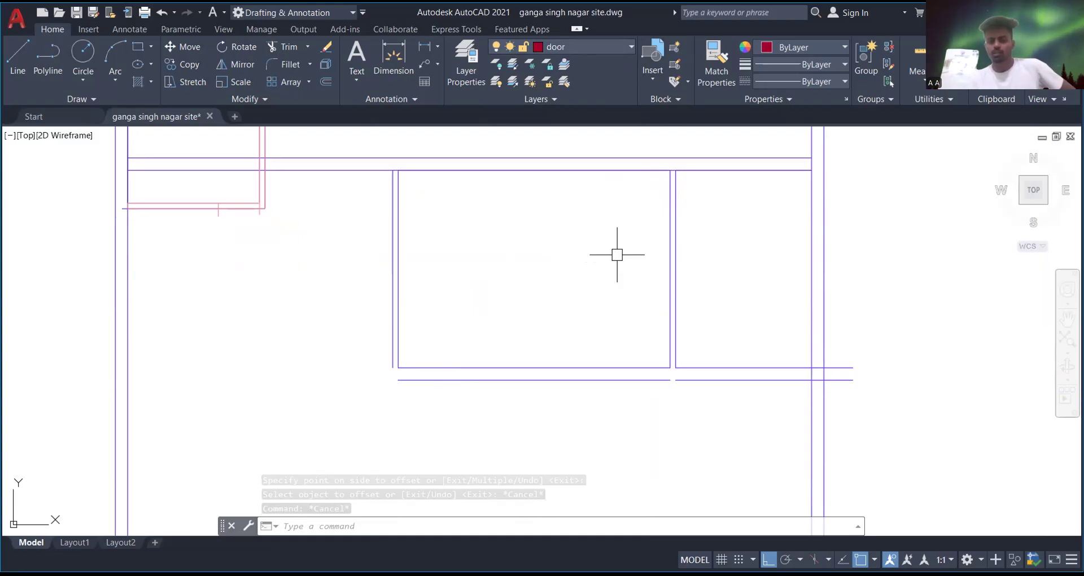
{"action": "key", "text": "alt+i"}
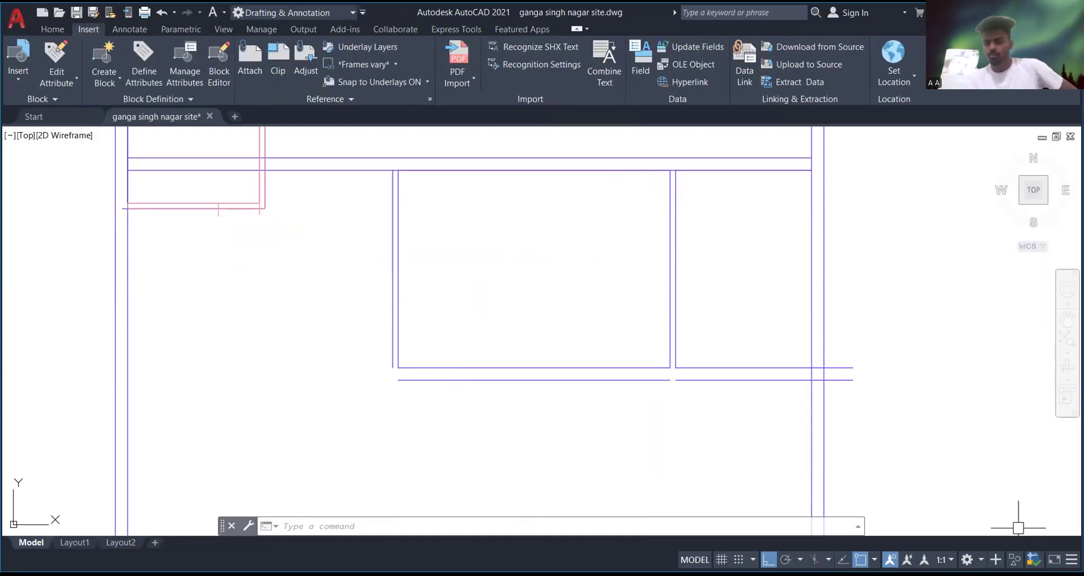
{"action": "key", "text": "alt+Tab"}
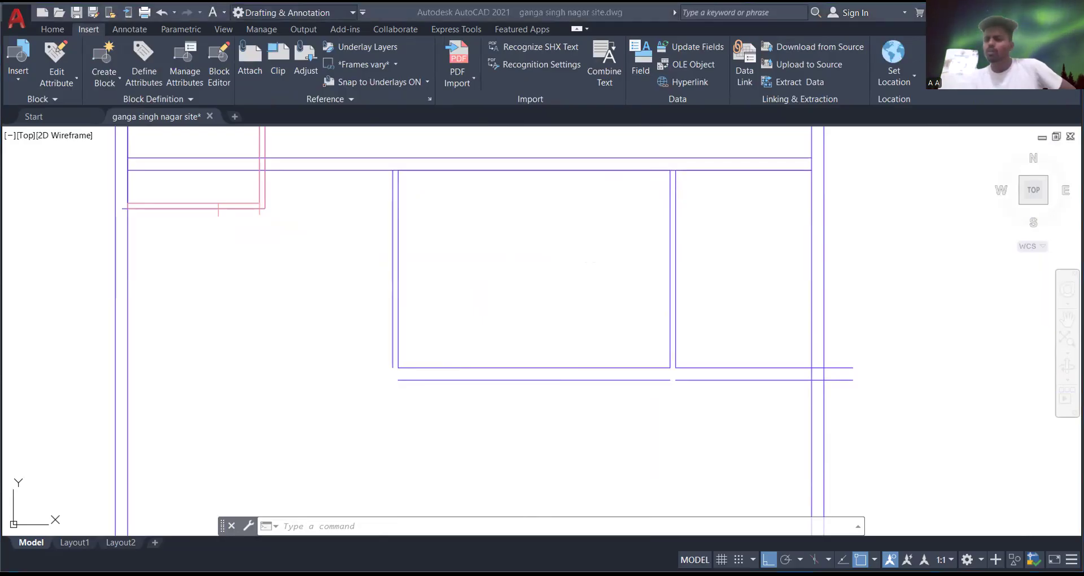
{"action": "scroll", "coordinate": [794, 304], "scroll_direction": "down", "scroll_amount": 4}
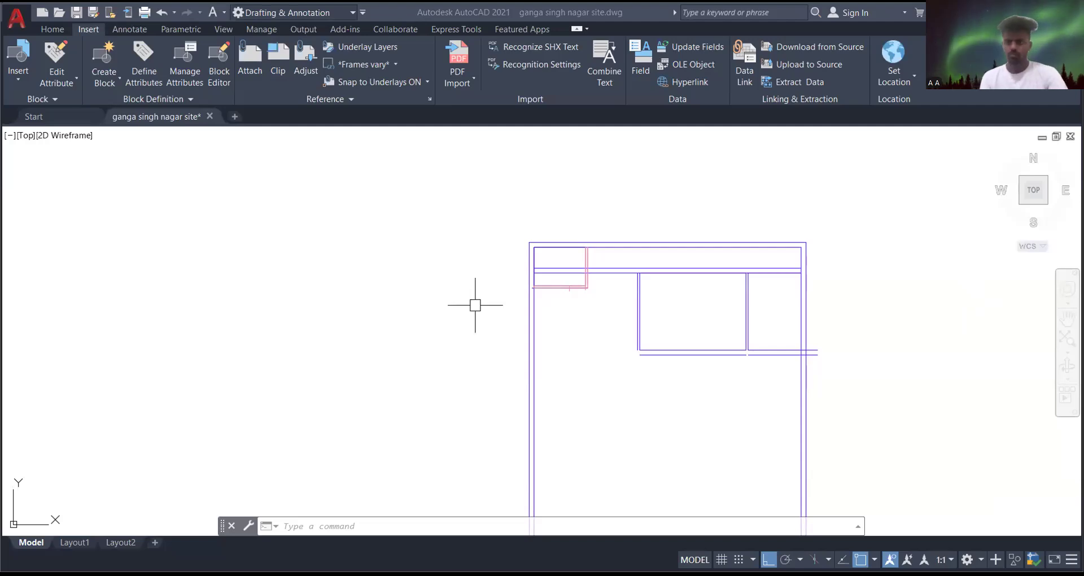
{"action": "scroll", "coordinate": [503, 252], "scroll_direction": "down", "scroll_amount": 4}
{"action": "scroll", "coordinate": [620, 296], "scroll_direction": "up", "scroll_amount": 8}
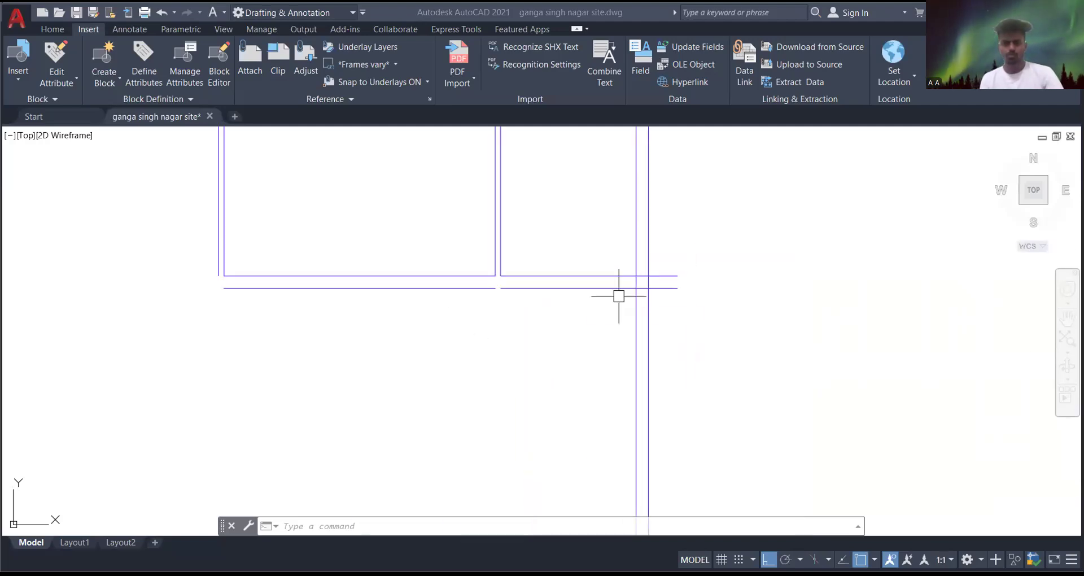
{"action": "scroll", "coordinate": [659, 286], "scroll_direction": "up", "scroll_amount": 2}
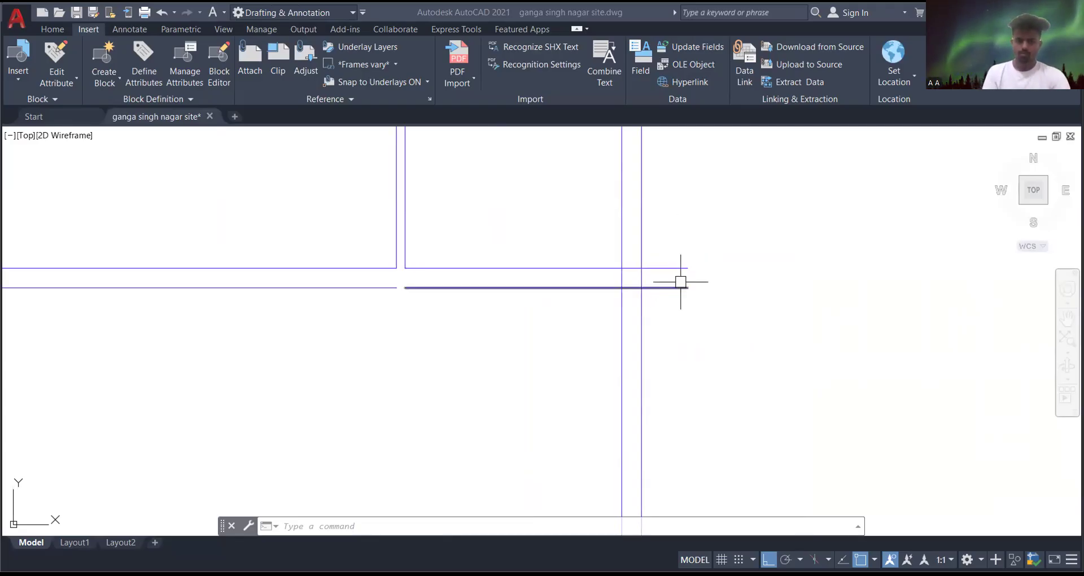
- Trim the two bottom lines of the 8'3" wide room where they overhang the right outer wall
{"action": "scroll", "coordinate": [501, 384], "scroll_direction": "down", "scroll_amount": 4}
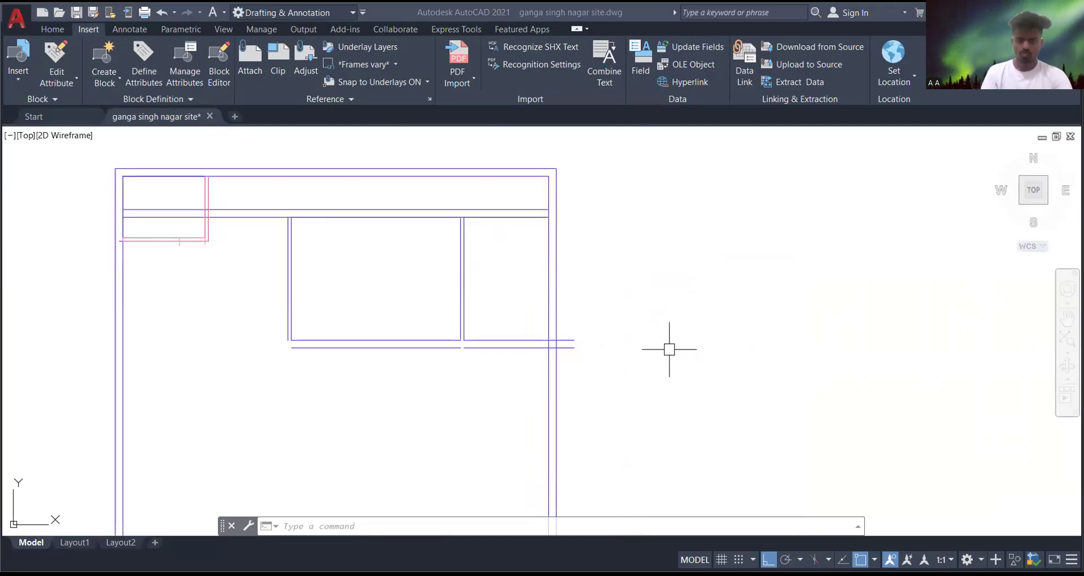
{"action": "left_click", "coordinate": [333, 529]}
{"action": "type", "text": "tr"}
{"action": "key", "text": "Return"}
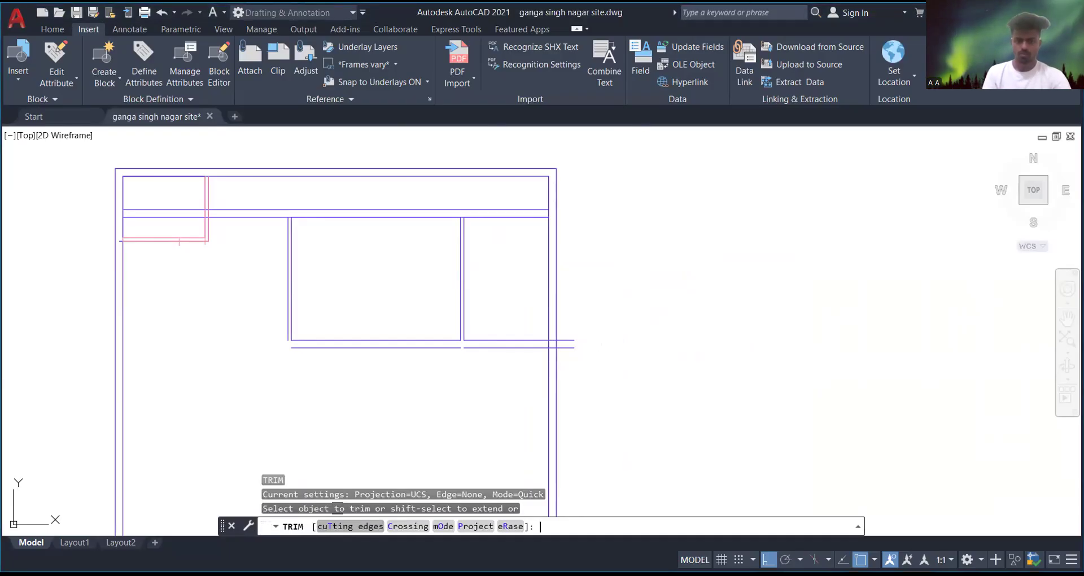
{"action": "left_click", "coordinate": [566, 328]}
{"action": "left_click", "coordinate": [566, 362]}
{"action": "key", "text": "Escape"}
- Draw a 2'6" door opening at the upper end of the 4-inch partition between the two rooms
{"action": "middle_click_drag", "start_coordinate": [486, 225], "coordinate": [491, 290]}
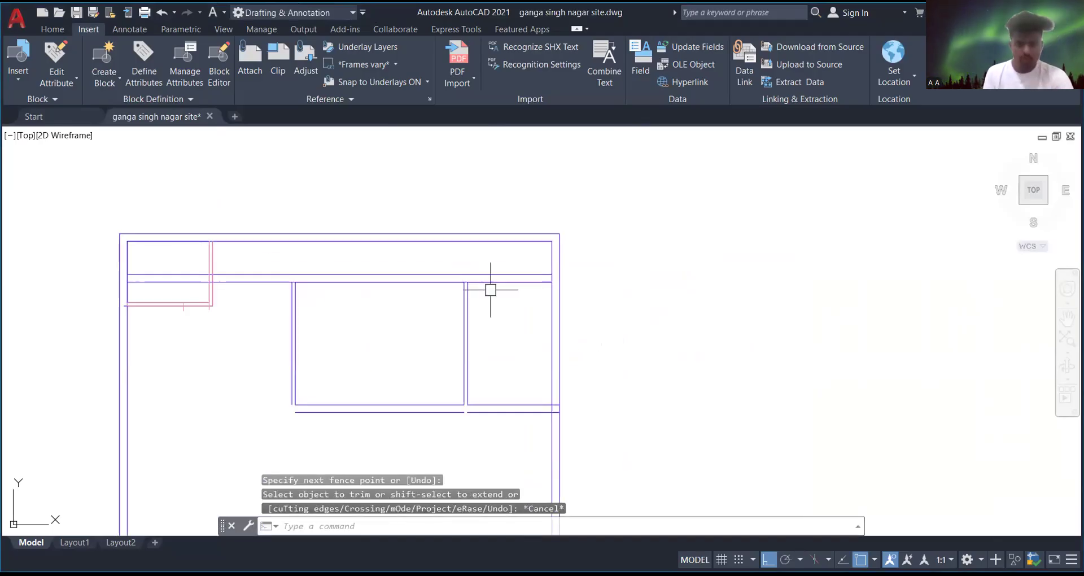
{"action": "scroll", "coordinate": [478, 293], "scroll_direction": "up", "scroll_amount": 2}
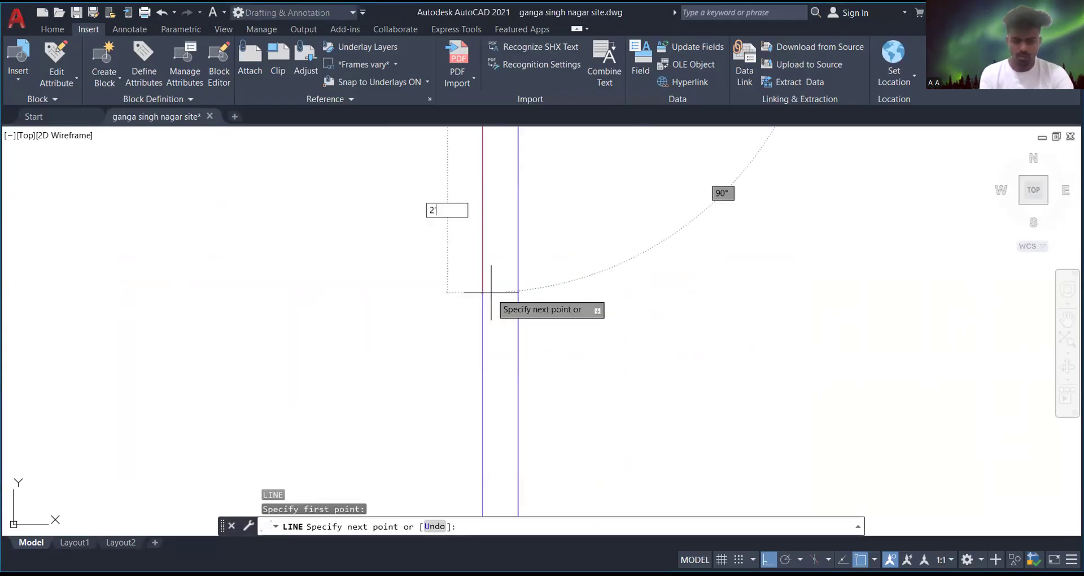
{"action": "type", "text": "6"}
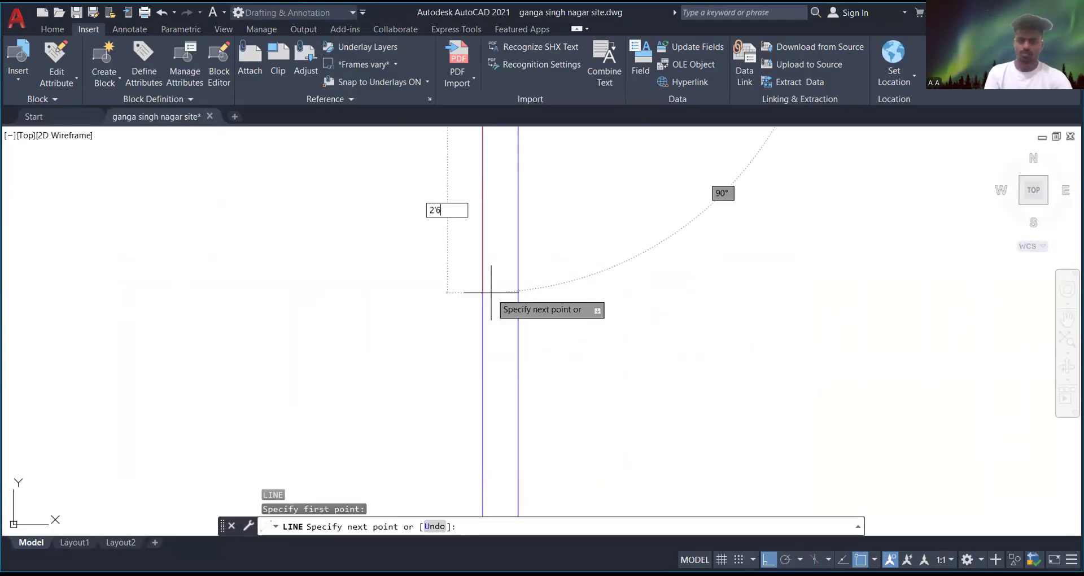
{"action": "key", "text": "Return"}
{"action": "key", "text": "Escape"}
{"action": "middle_click_drag", "start_coordinate": [579, 266], "coordinate": [521, 267]}
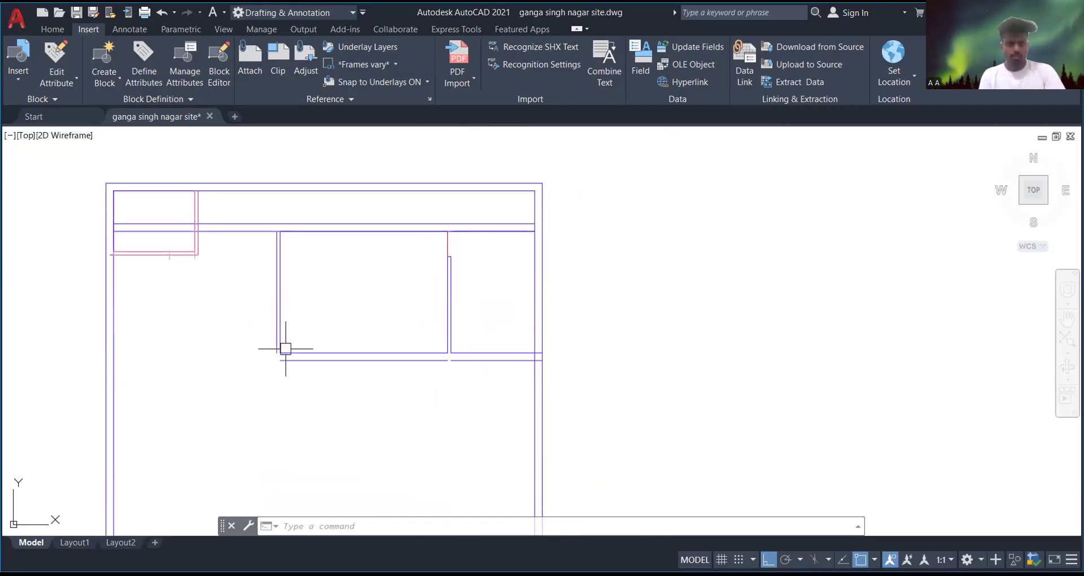
- Fillet the 16'6" room's outer left wall line and lower bottom wall line into a closed corner
{"action": "scroll", "coordinate": [286, 346], "scroll_direction": "up", "scroll_amount": 5}
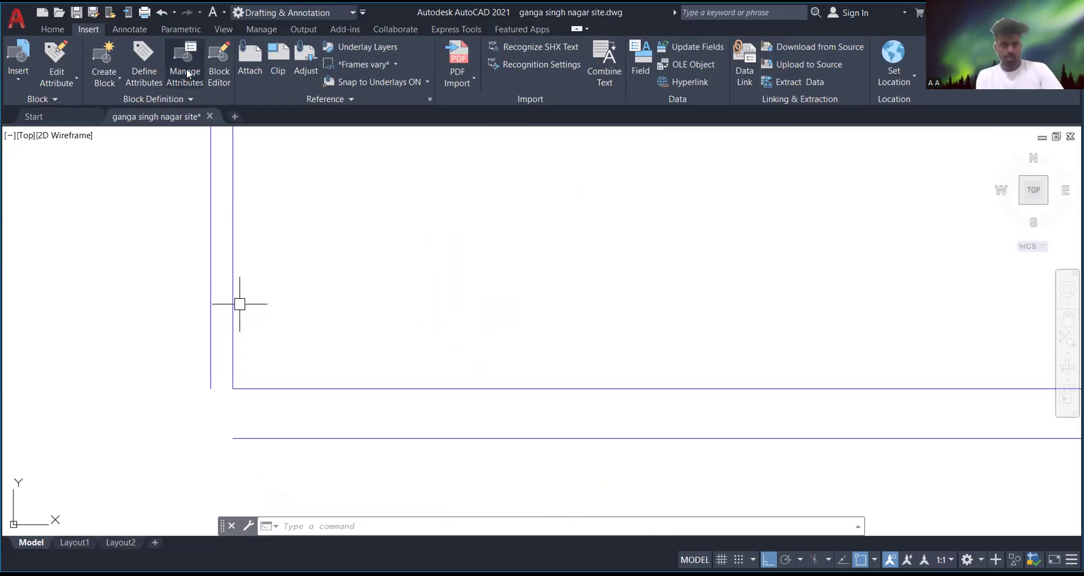
{"action": "left_click", "coordinate": [54, 28]}
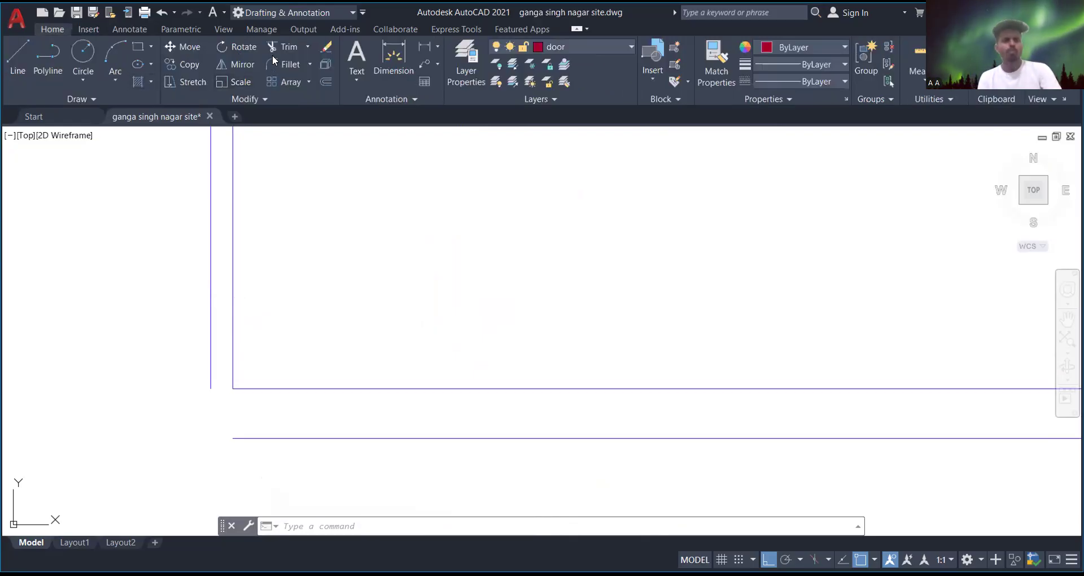
{"action": "left_click", "coordinate": [289, 64]}
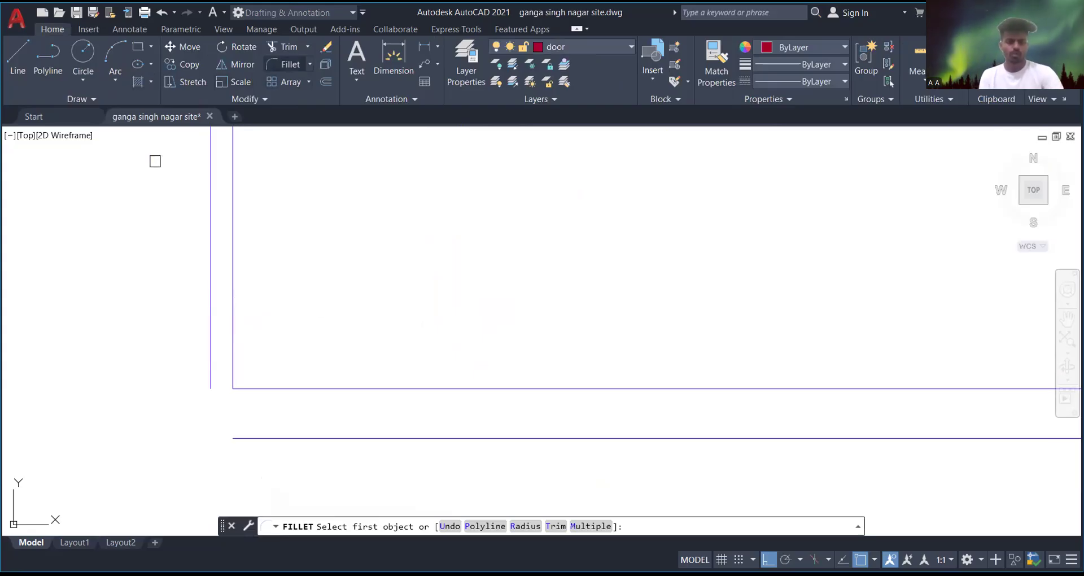
{"action": "left_click", "coordinate": [211, 344]}
{"action": "left_click", "coordinate": [265, 438]}
{"action": "key", "text": "Escape"}
{"action": "scroll", "coordinate": [269, 342], "scroll_direction": "down", "scroll_amount": 2}
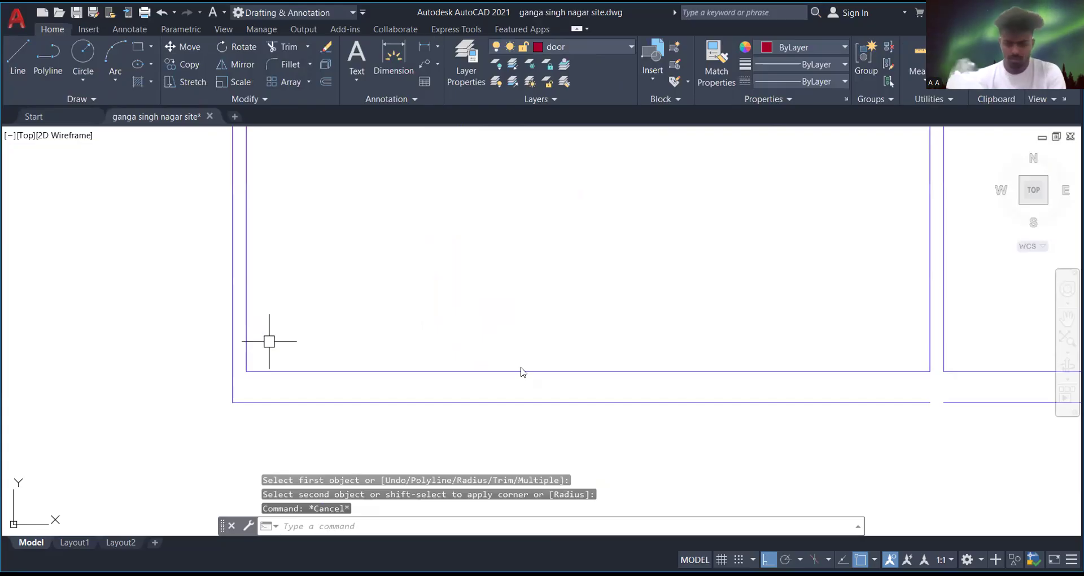
- Draw a 3'6" door line along the 16'6" room's bottom wall from its lower-left inner corner, continuing along the wall
{"action": "type", "text": "l"}
{"action": "key", "text": "Return"}
{"action": "left_click", "coordinate": [247, 371]}
{"action": "type", "text": "3'6"}
{"action": "key", "text": "Return"}
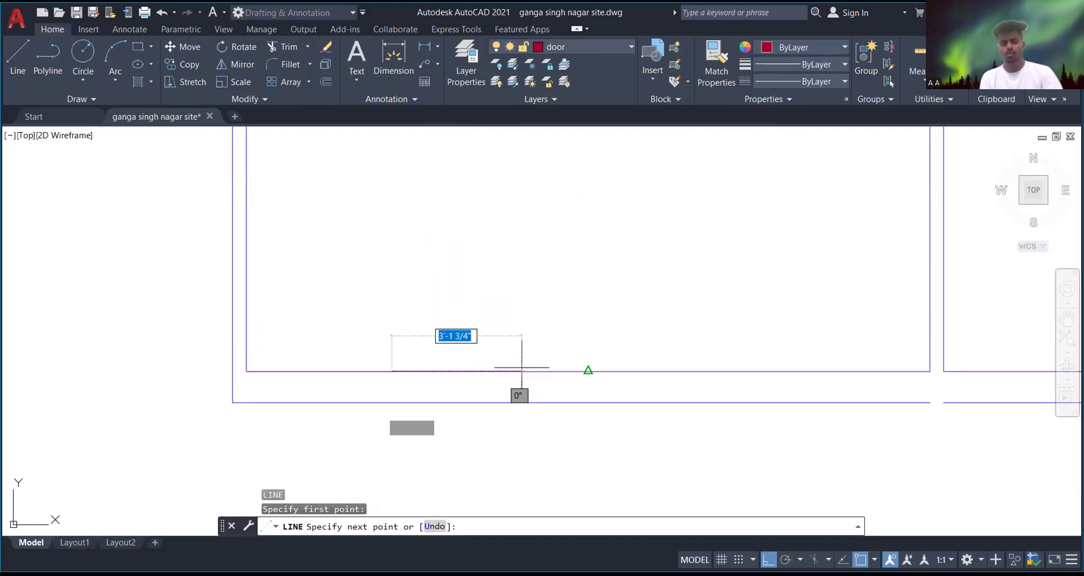
{"action": "left_click", "coordinate": [476, 445]}
{"action": "key", "text": "Return"}
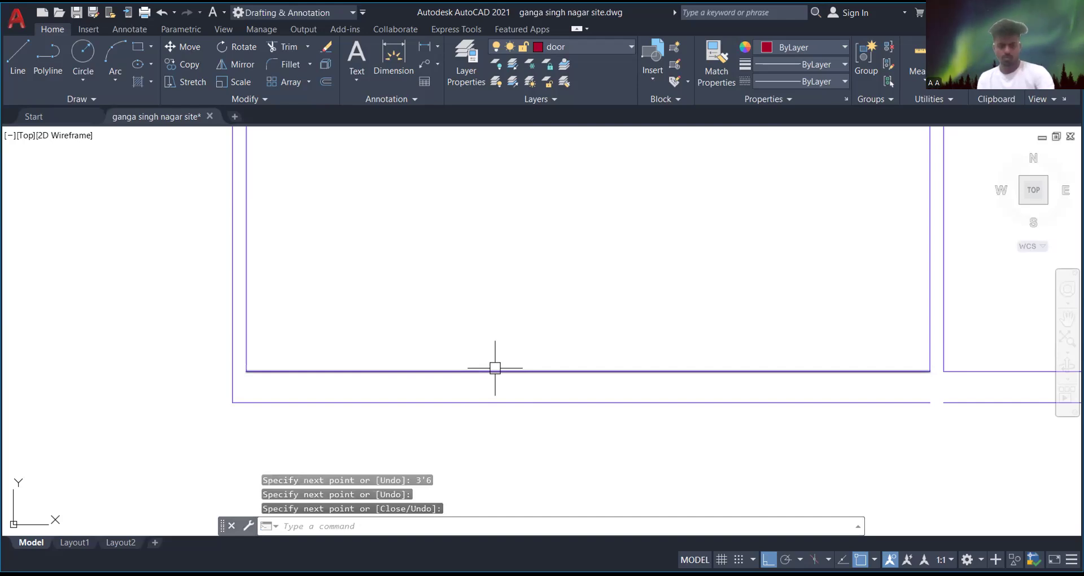
- Redraw the 3'6" door line from the same inner corner and continue it downward across the 9-inch wall as a jamb
{"action": "type", "text": "l'"}
{"action": "key", "text": "Return"}
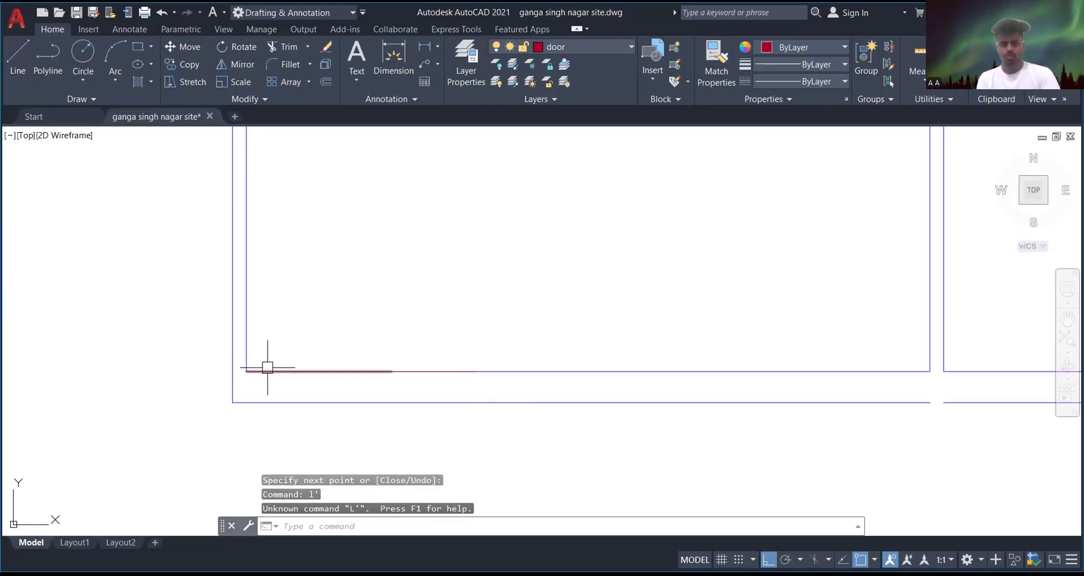
{"action": "type", "text": "l"}
{"action": "key", "text": "Return"}
{"action": "left_click", "coordinate": [392, 372]}
{"action": "type", "text": "3'6"}
{"action": "key", "text": "Return"}
{"action": "left_click", "coordinate": [425, 464]}
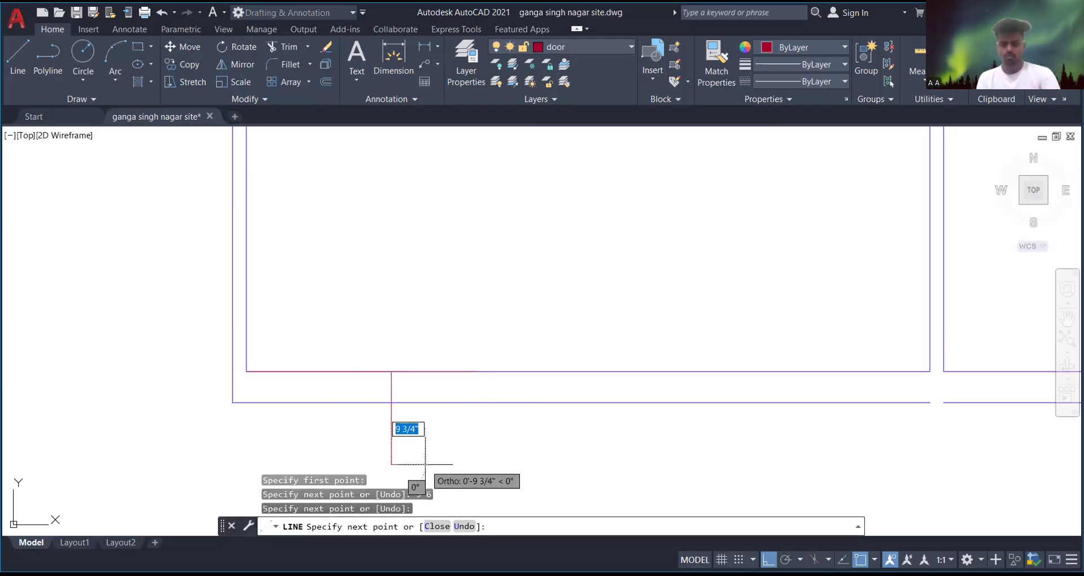
{"action": "key", "text": "Return"}
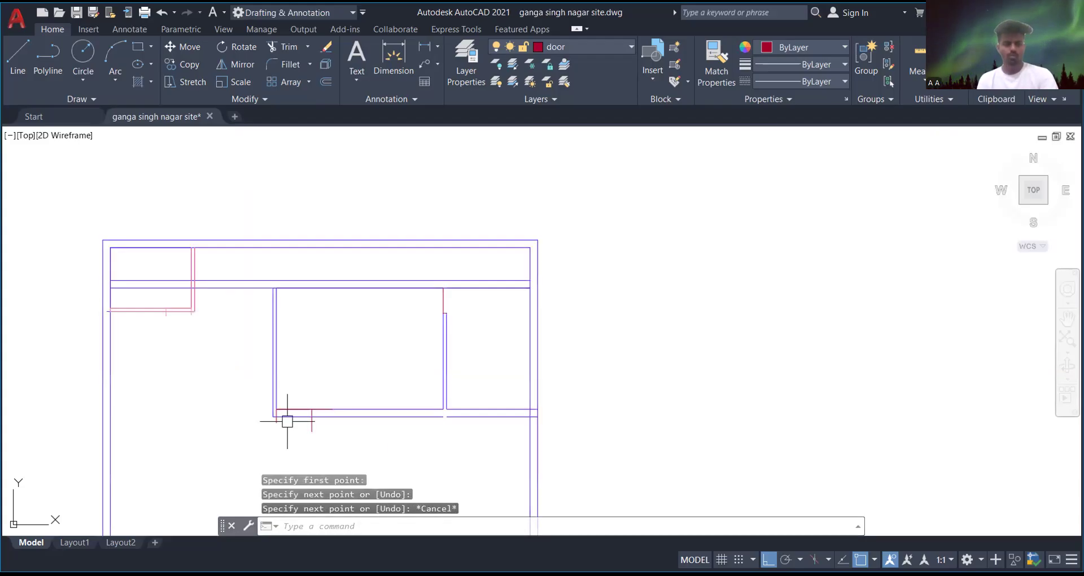
- Trim the wall and jamb lines at the 3'6" door opening and at the small corner room's door opening
{"action": "scroll", "coordinate": [286, 416], "scroll_direction": "up", "scroll_amount": 4}
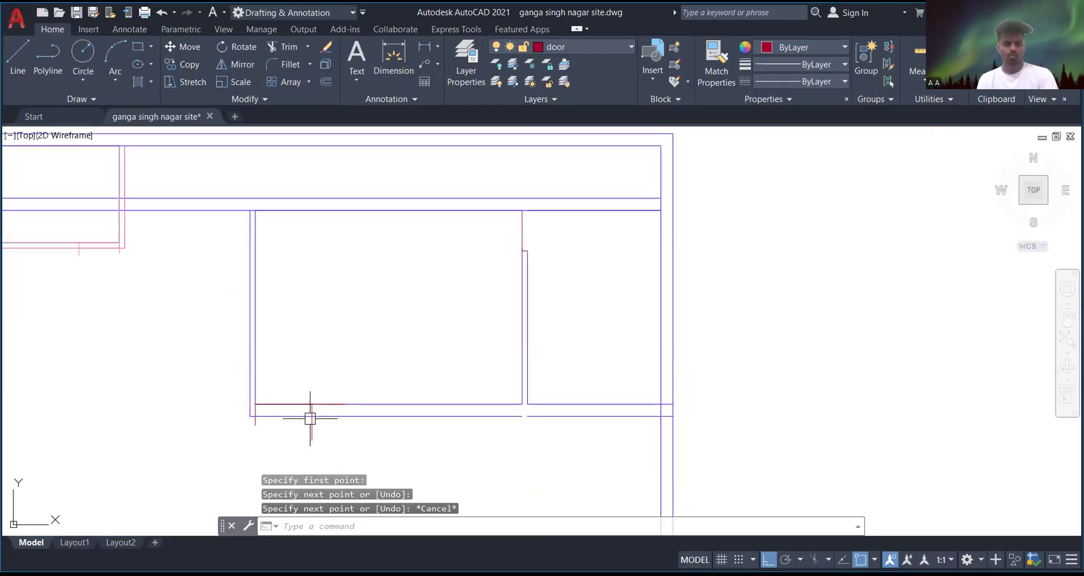
{"action": "scroll", "coordinate": [337, 351], "scroll_direction": "down", "scroll_amount": 3}
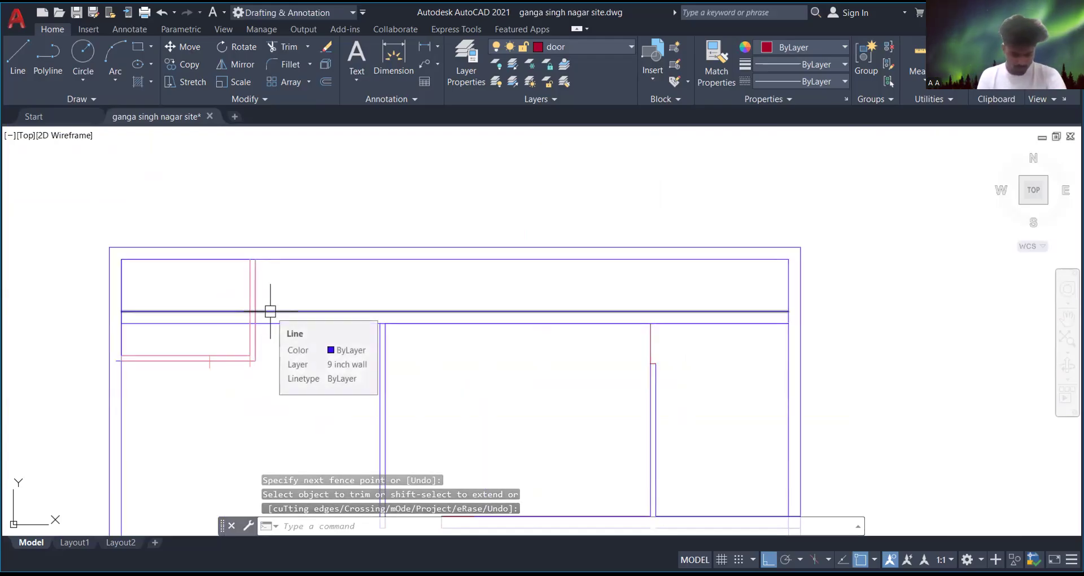
{"action": "scroll", "coordinate": [268, 300], "scroll_direction": "up", "scroll_amount": 5}
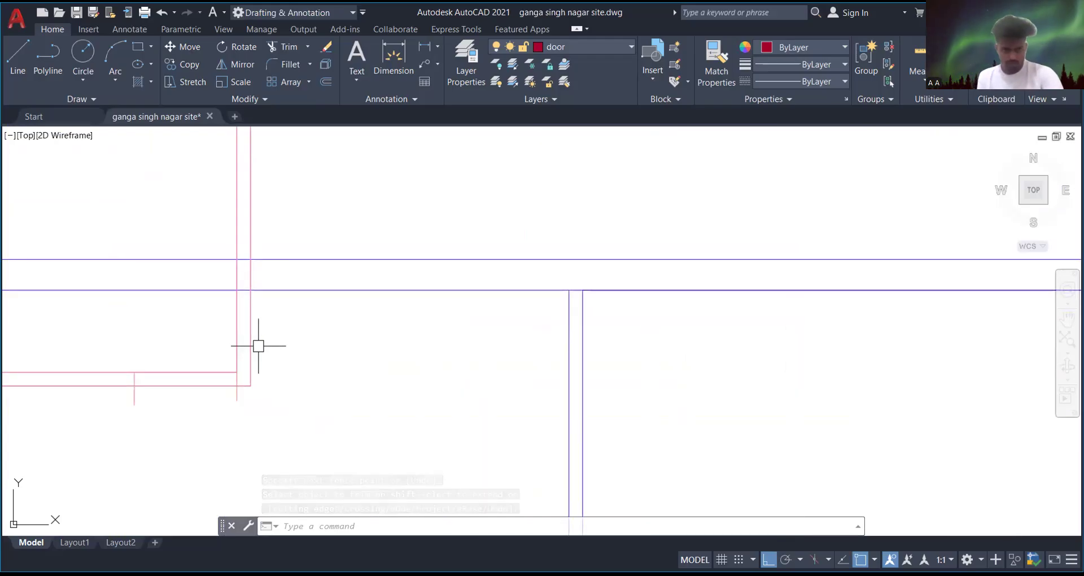
{"action": "type", "text": "tr"}
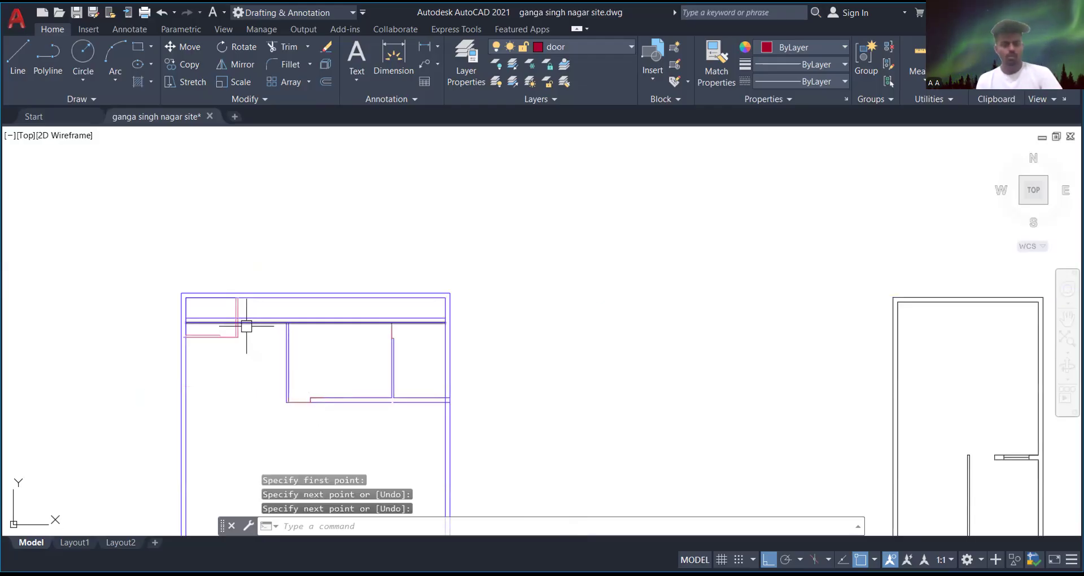
- Trim the upper 9-inch wall back to the 16'6" room and clean the junctions at the corner room and right outer wall
{"action": "scroll", "coordinate": [248, 326], "scroll_direction": "up", "scroll_amount": 2}
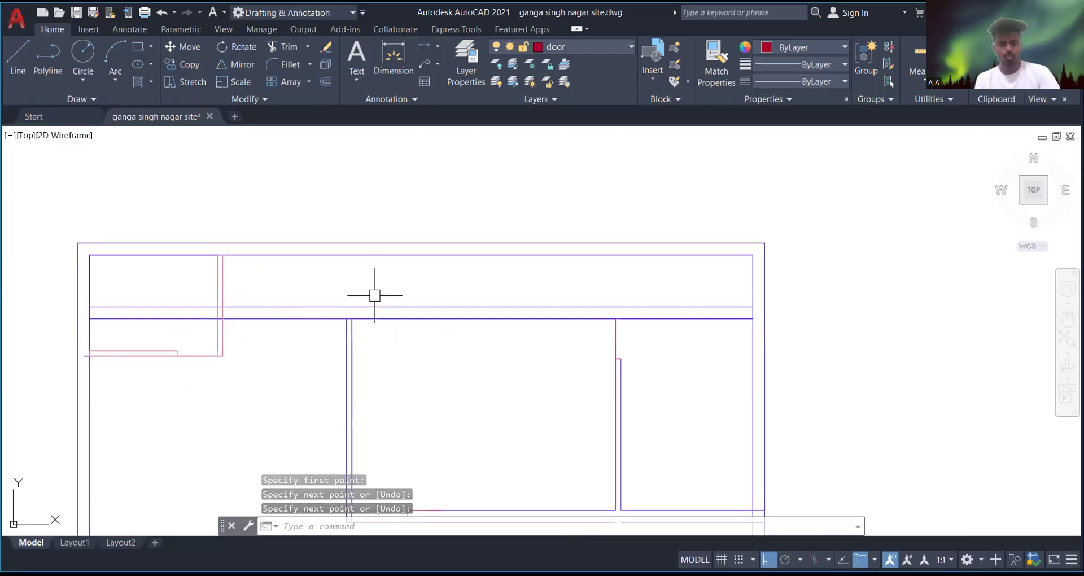
{"action": "scroll", "coordinate": [371, 334], "scroll_direction": "up", "scroll_amount": 4}
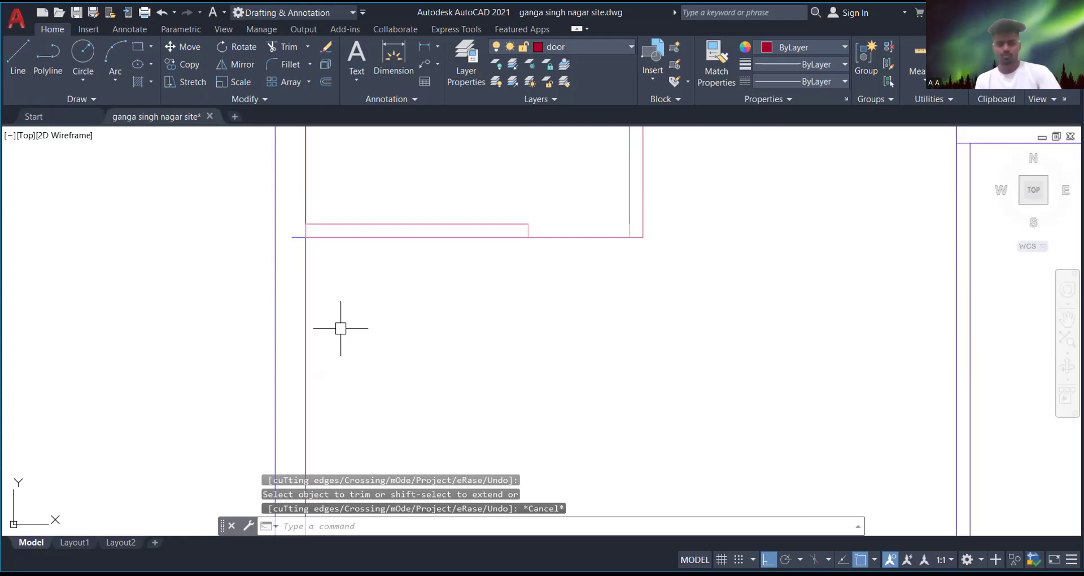
{"action": "scroll", "coordinate": [340, 328], "scroll_direction": "down", "scroll_amount": 3}
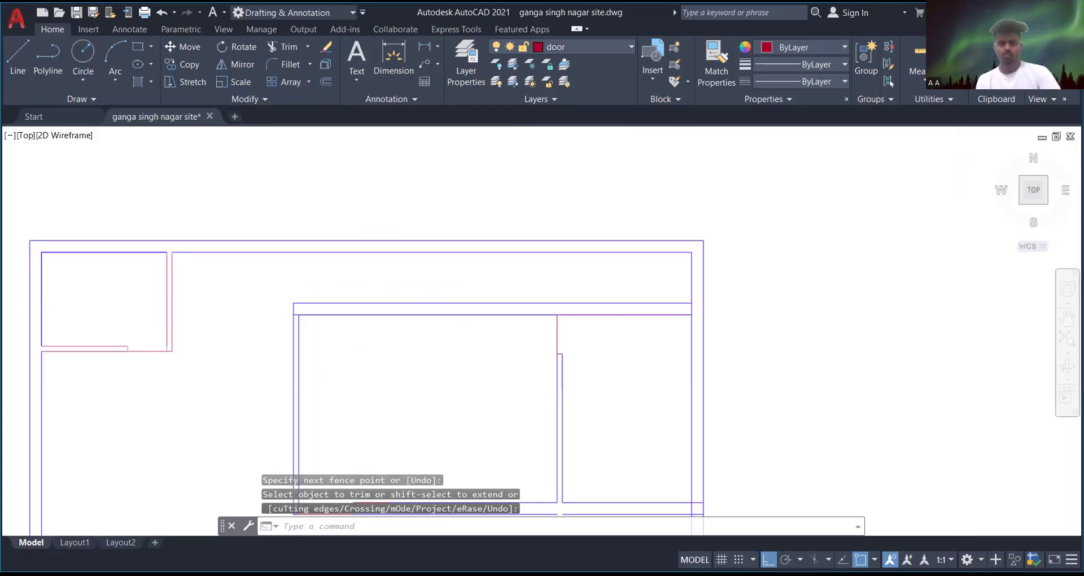
{"action": "scroll", "coordinate": [741, 309], "scroll_direction": "up", "scroll_amount": 4}
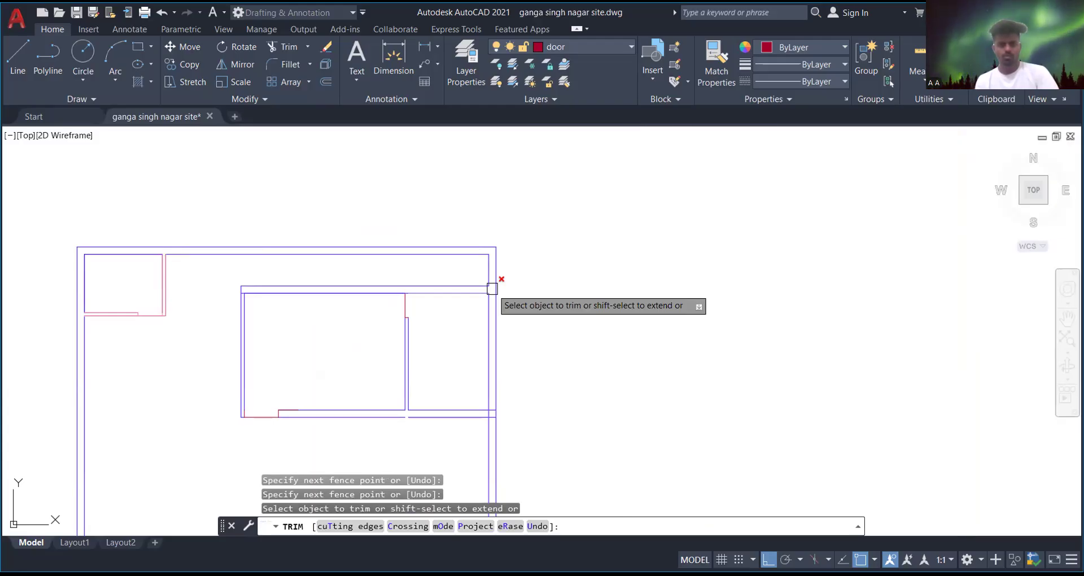
{"action": "key", "text": "Return"}
{"action": "scroll", "coordinate": [351, 249], "scroll_direction": "down", "scroll_amount": 2}
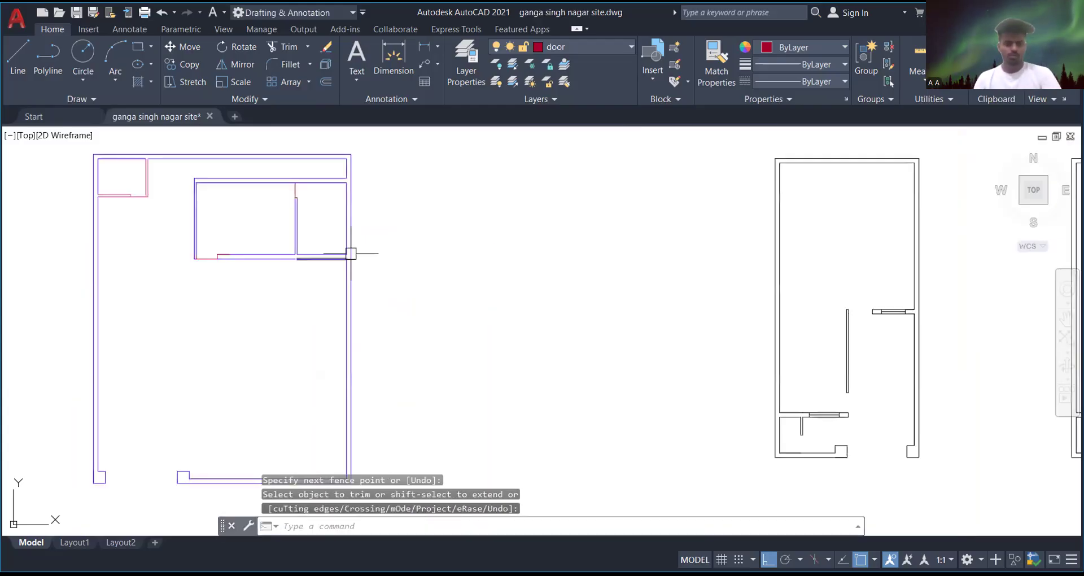
{"action": "scroll", "coordinate": [351, 242], "scroll_direction": "down", "scroll_amount": 2}
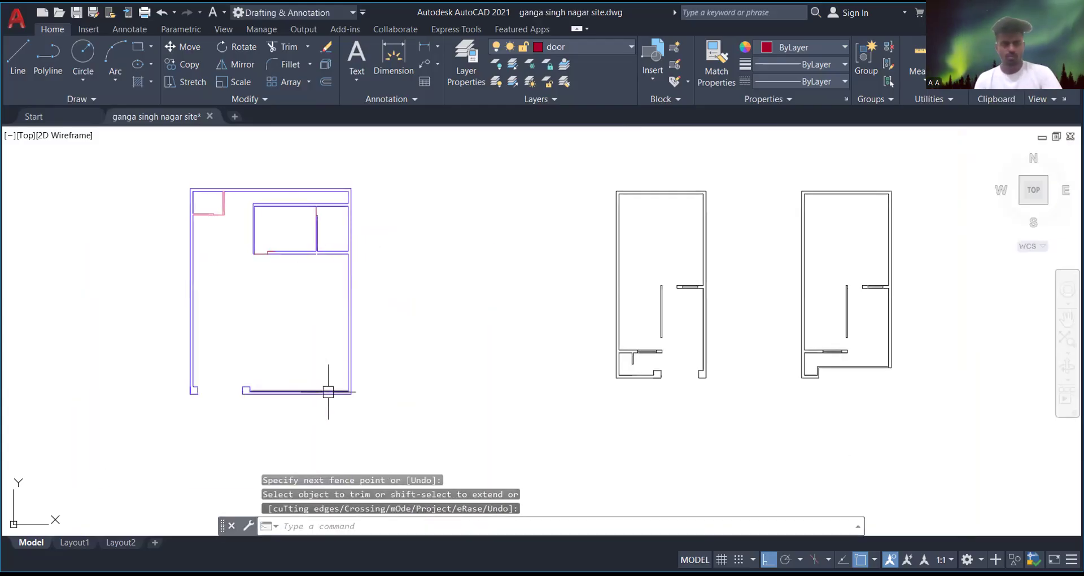
{"action": "scroll", "coordinate": [262, 213], "scroll_direction": "up", "scroll_amount": 2}
{"action": "scroll", "coordinate": [261, 213], "scroll_direction": "up", "scroll_amount": 2}
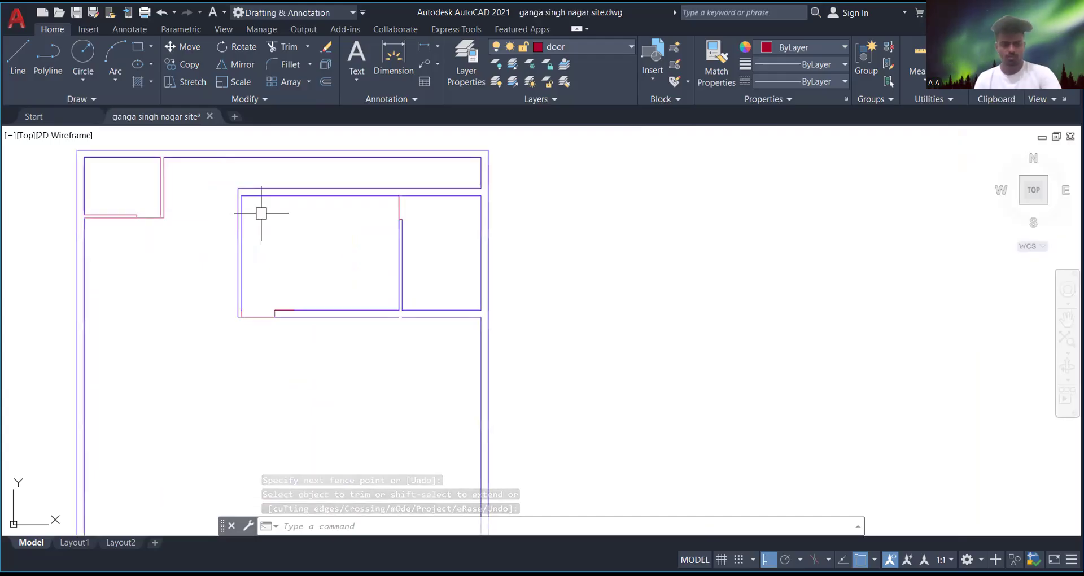
{"action": "key", "text": "Escape"}
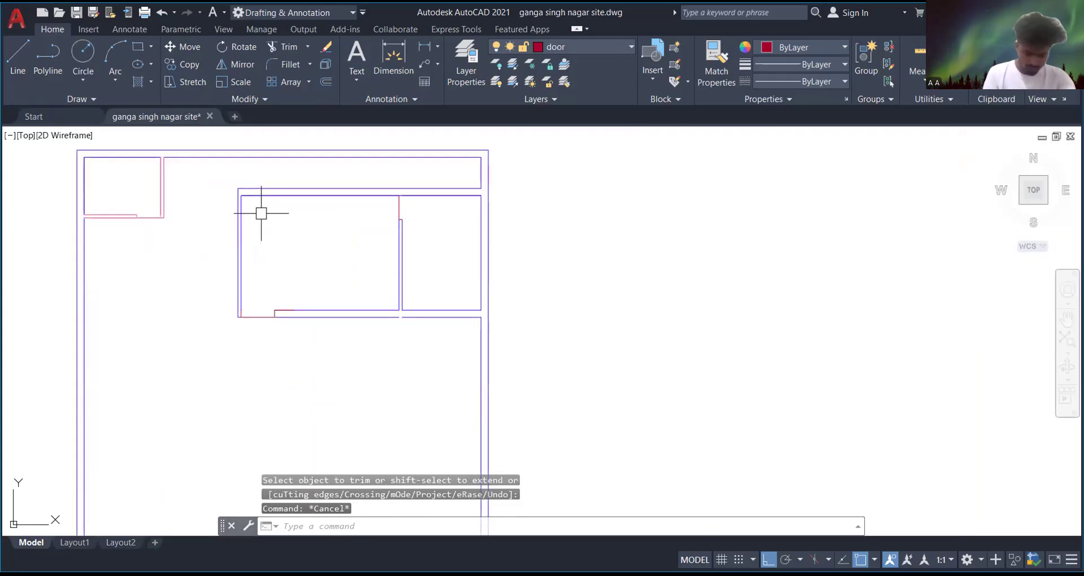
{"action": "key", "text": "Return"}
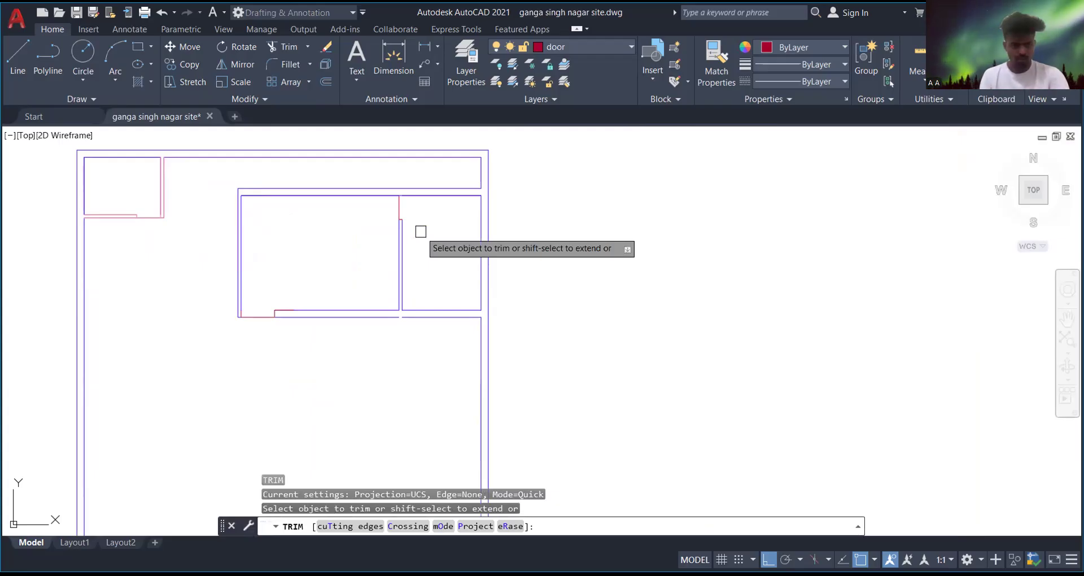
{"action": "key", "text": "Escape"}
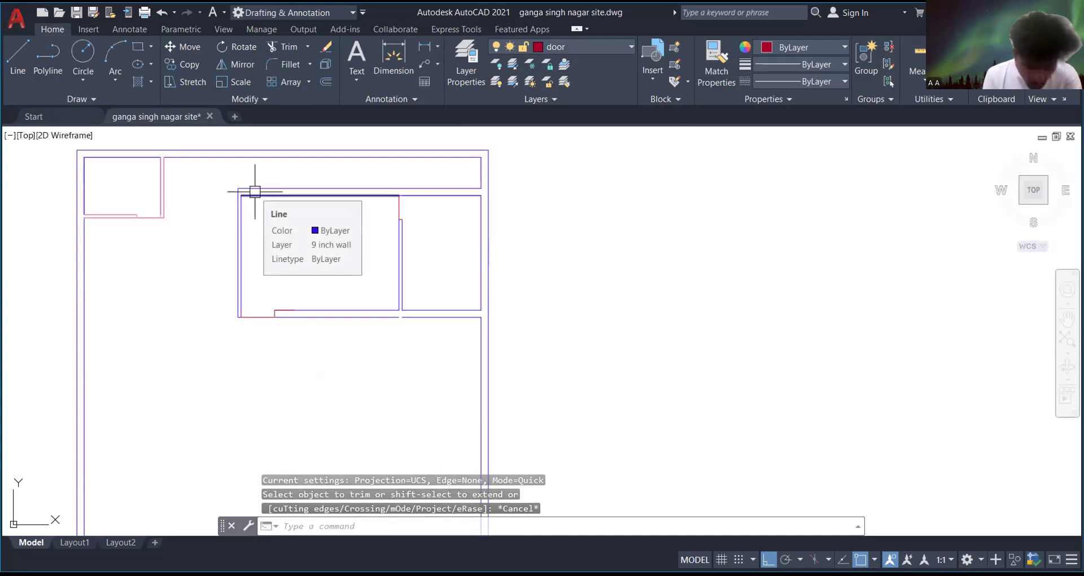
{"action": "scroll", "coordinate": [163, 201], "scroll_direction": "up", "scroll_amount": 4}
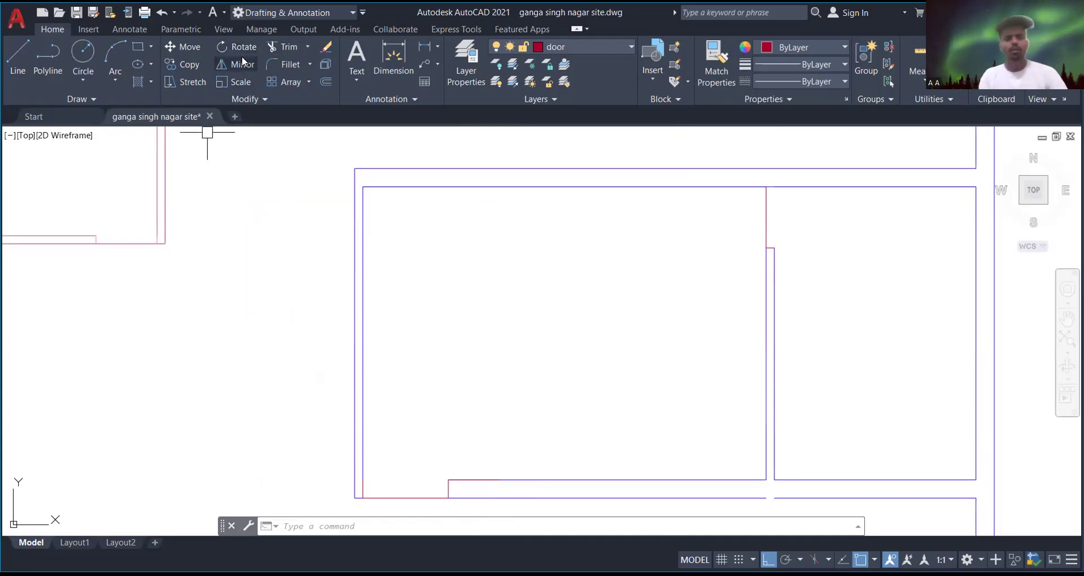
{"action": "type", "text": "DIM"}
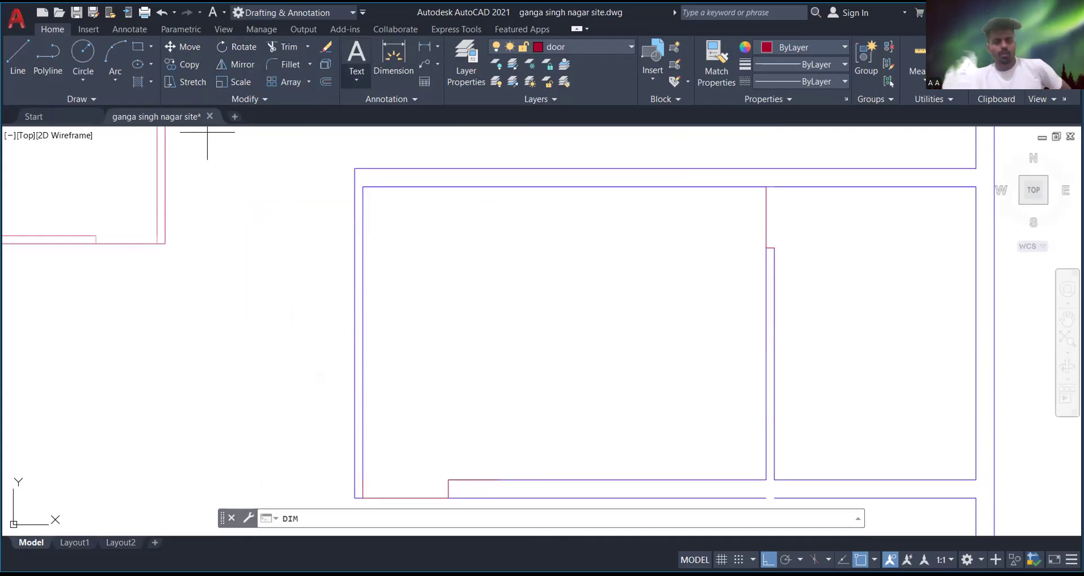
{"action": "key", "text": "Return"}
{"action": "left_click", "coordinate": [355, 168]}
{"action": "key", "text": "Escape"}
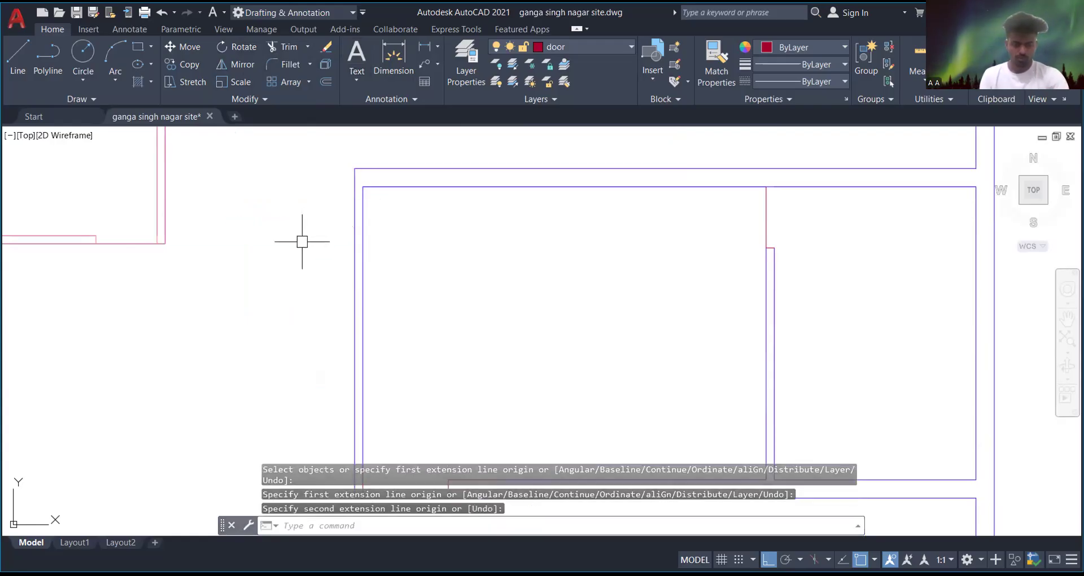
- Extend the small corner room's bottom line to the 16'6" room's outer left wall line
{"action": "type", "text": "EX"}
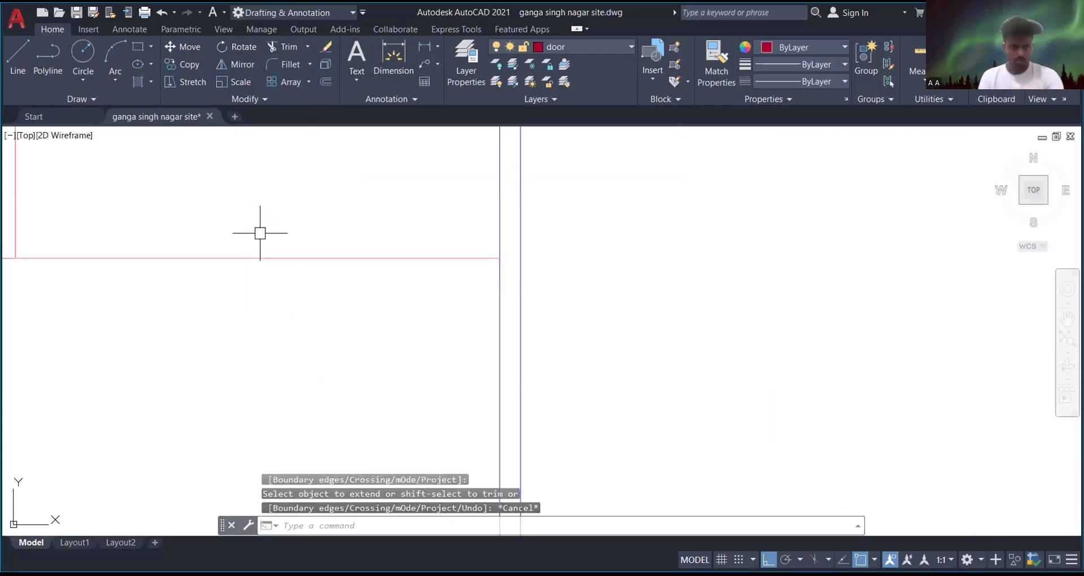
{"action": "scroll", "coordinate": [254, 269], "scroll_direction": "down", "scroll_amount": 4}
- Draw a 4'2" long rectangle about 9" high from the base of the small corner room's right wall, along the bottom line
{"action": "type", "text": "REC"}
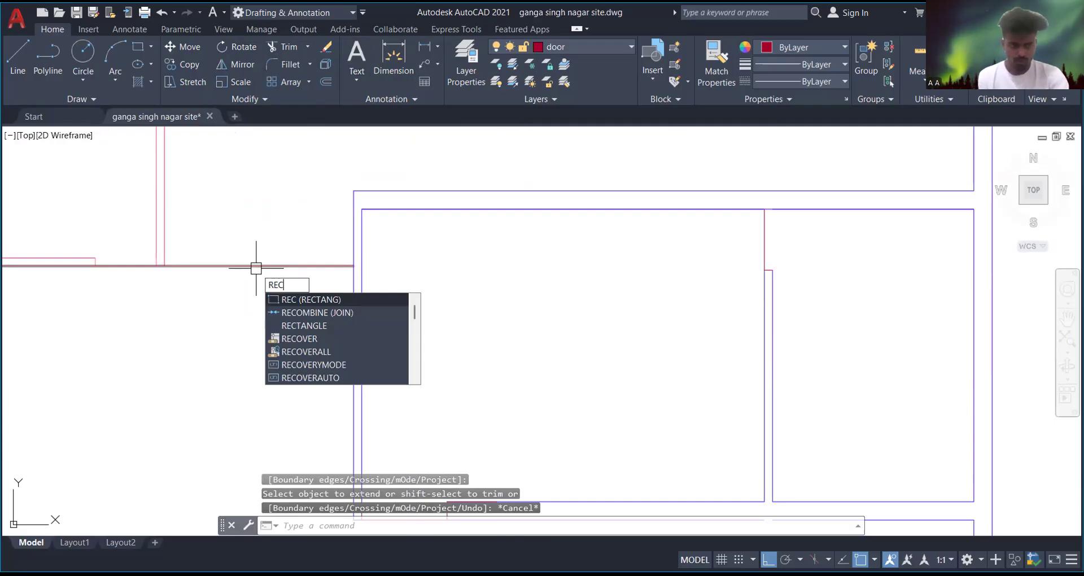
{"action": "key", "text": "Return"}
{"action": "scroll", "coordinate": [209, 216], "scroll_direction": "up", "scroll_amount": 2}
{"action": "left_click", "coordinate": [139, 294]}
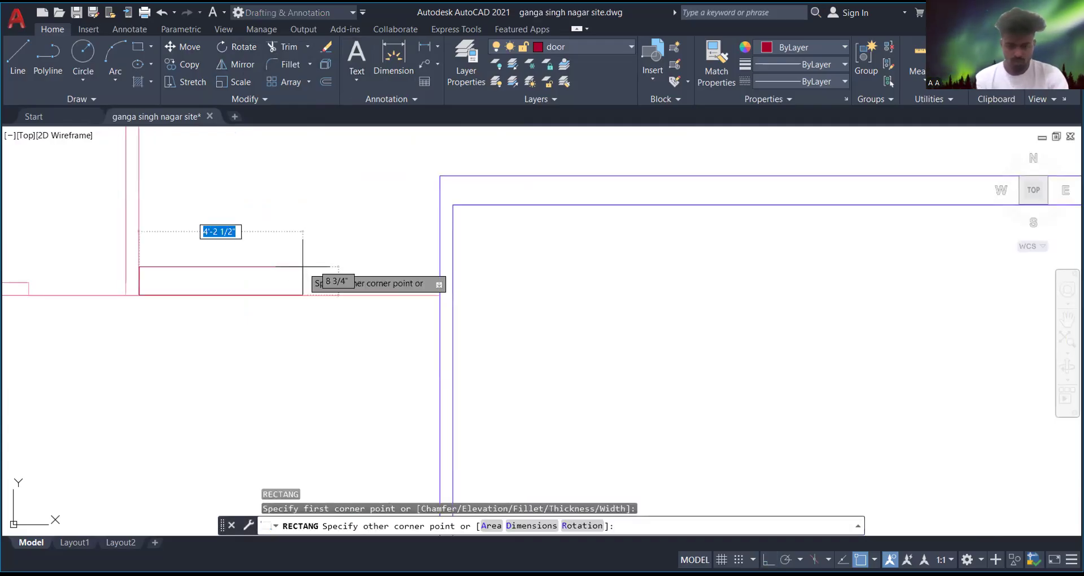
{"action": "type", "text": "4'2"}
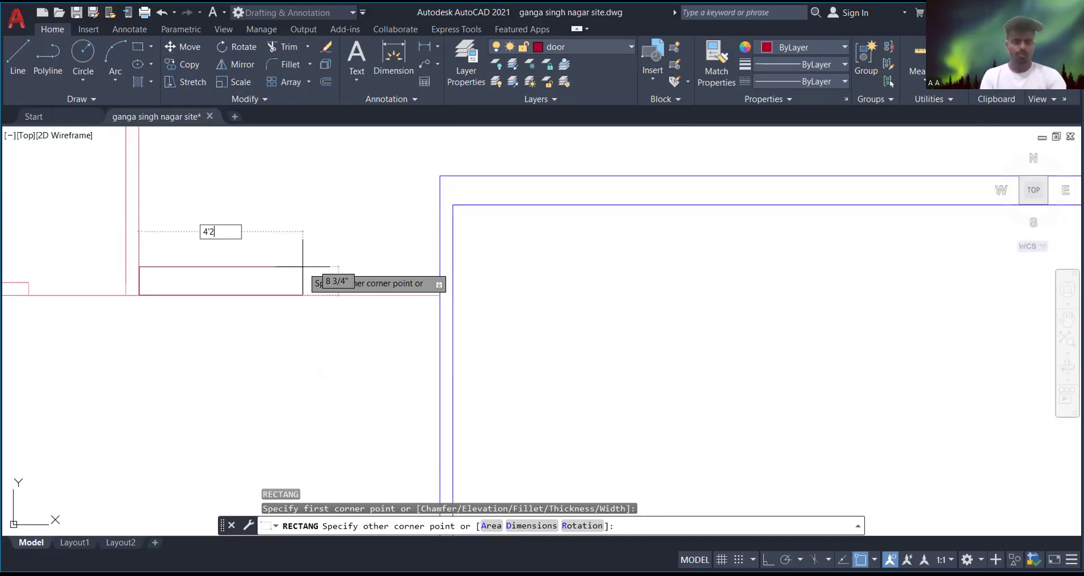
{"action": "key", "text": "Return"}
{"action": "type", "text": "9"}
{"action": "key", "text": "Return"}
{"action": "scroll", "coordinate": [317, 355], "scroll_direction": "down", "scroll_amount": 2}
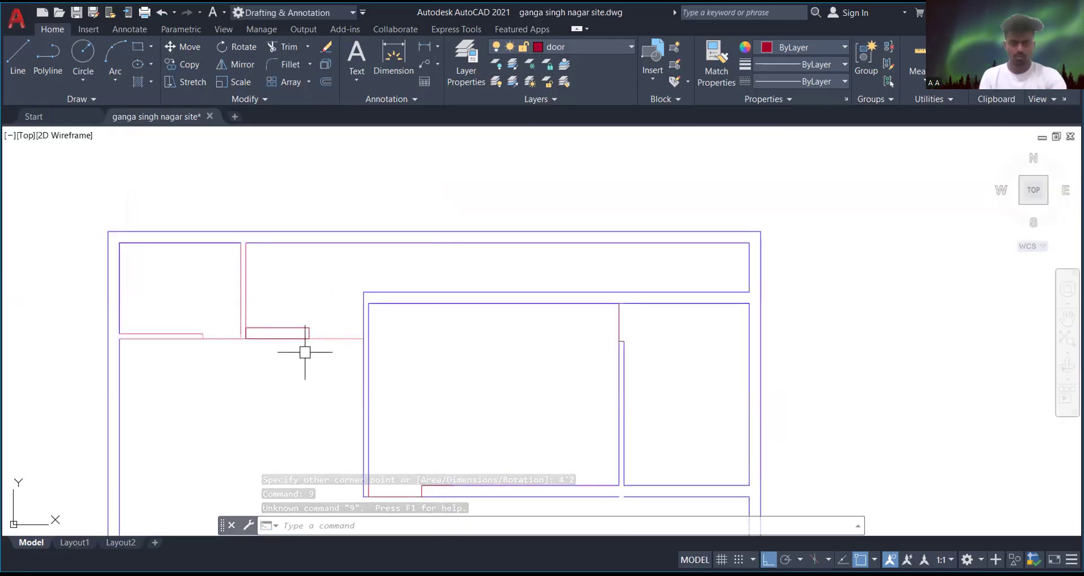
- Measure the distance between the 4'2" rectangle and the 16'6" room's outer left wall line
{"action": "scroll", "coordinate": [305, 343], "scroll_direction": "up", "scroll_amount": 4}
{"action": "left_click", "coordinate": [404, 60]}
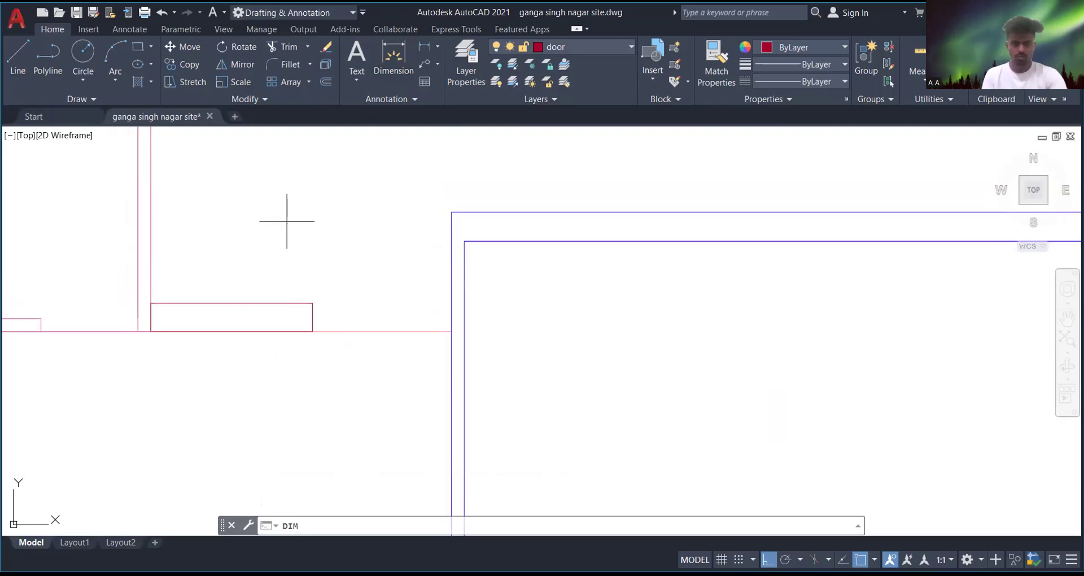
{"action": "left_click", "coordinate": [452, 212]}
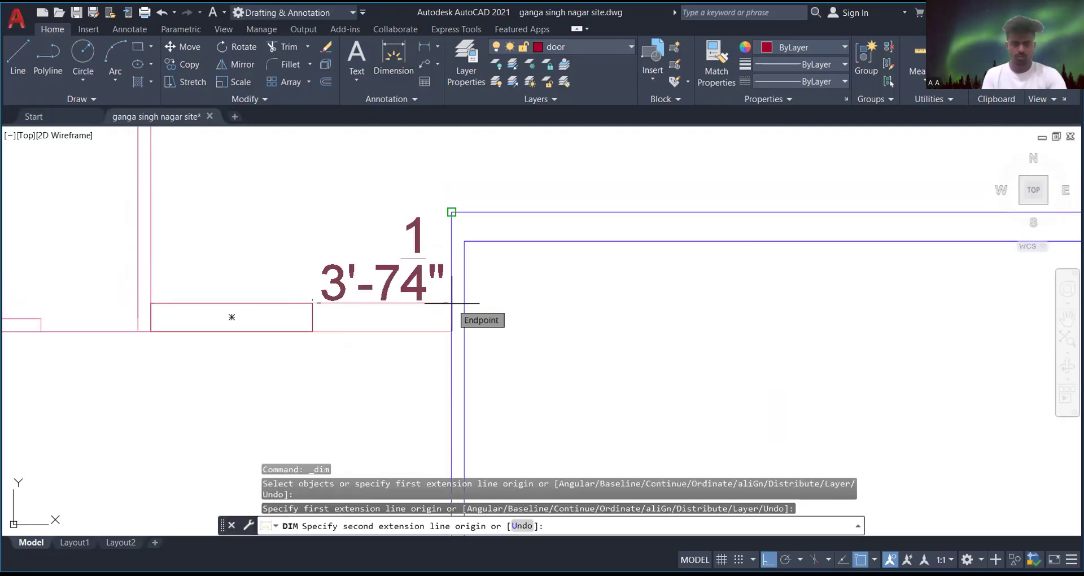
{"action": "key", "text": "Escape"}
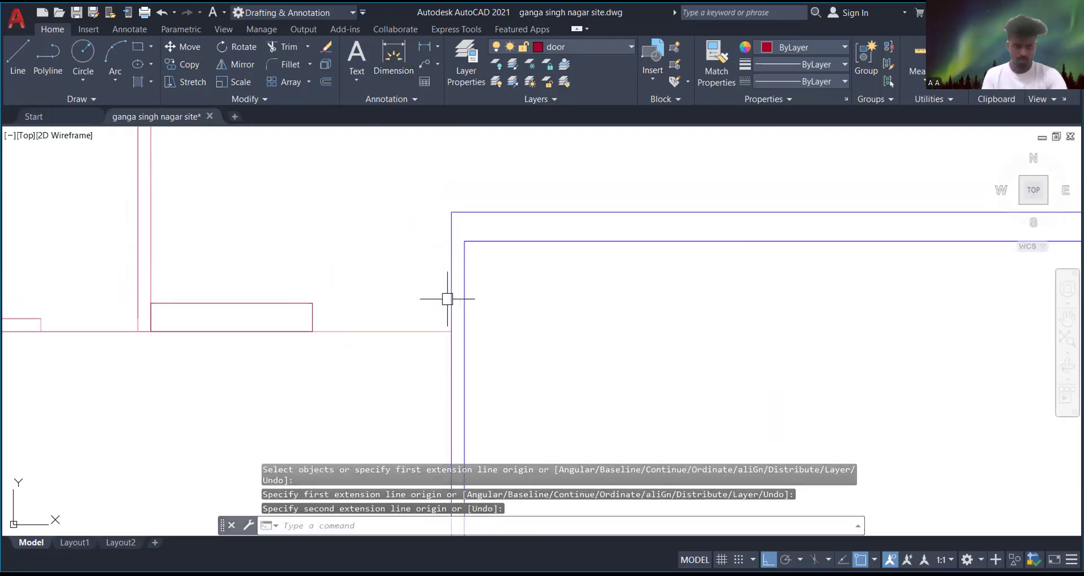
- Draw a 9" by 9" square where the corner room's bottom line meets the 16'6" room's outer left wall line
{"action": "scroll", "coordinate": [446, 299], "scroll_direction": "up", "scroll_amount": 4}
{"action": "scroll", "coordinate": [460, 295], "scroll_direction": "down", "scroll_amount": 2}
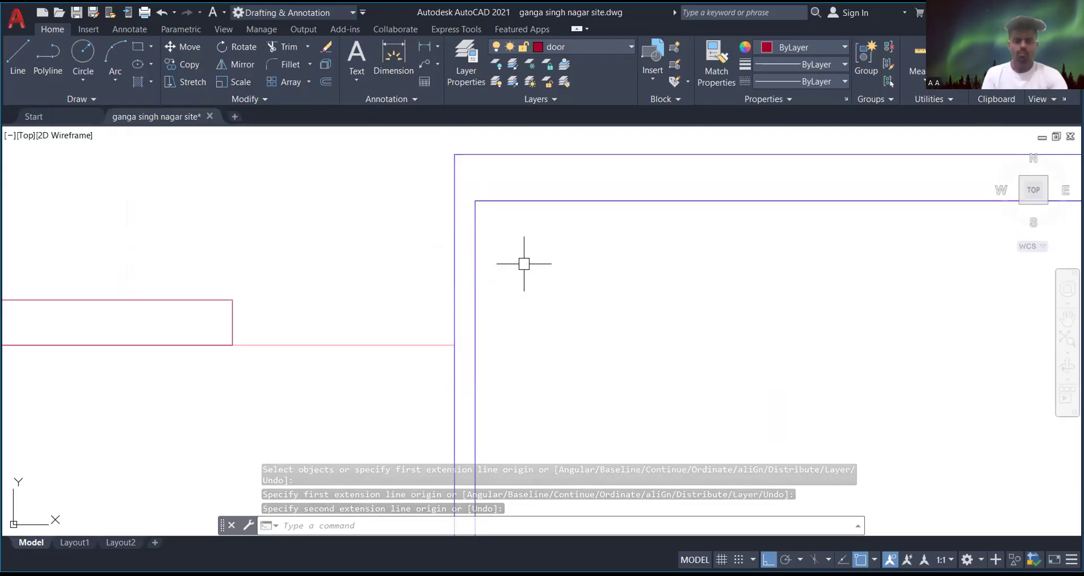
{"action": "type", "text": "rec"}
{"action": "key", "text": "Return"}
{"action": "scroll", "coordinate": [462, 351], "scroll_direction": "up", "scroll_amount": 4}
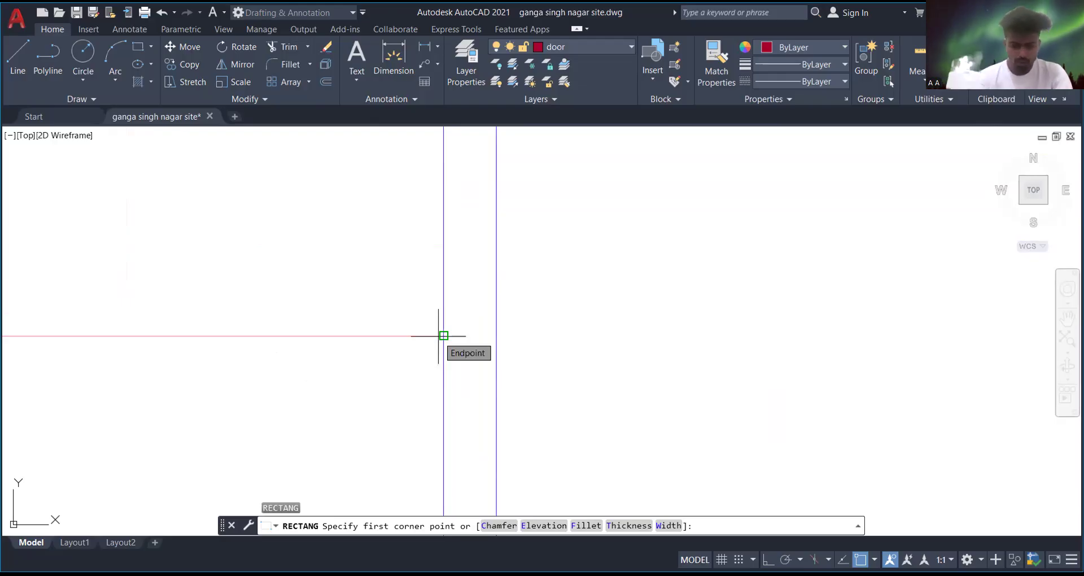
{"action": "left_click", "coordinate": [444, 335]}
{"action": "scroll", "coordinate": [444, 335], "scroll_direction": "up", "scroll_amount": 2}
{"action": "type", "text": "d"}
{"action": "key", "text": "Return"}
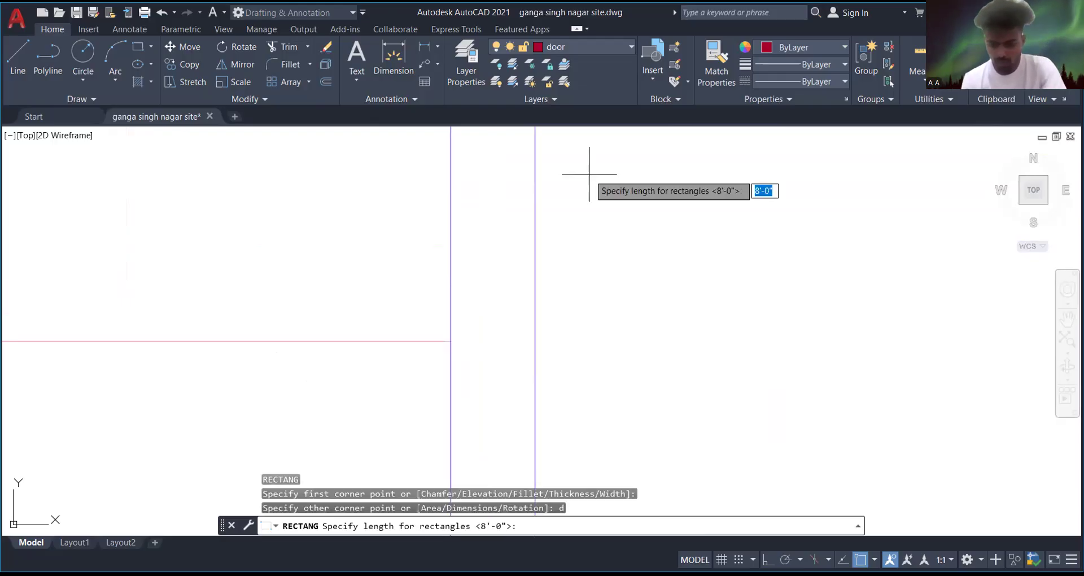
{"action": "type", "text": "9"}
{"action": "key", "text": "Return"}
{"action": "type", "text": "9"}
{"action": "key", "text": "Return"}
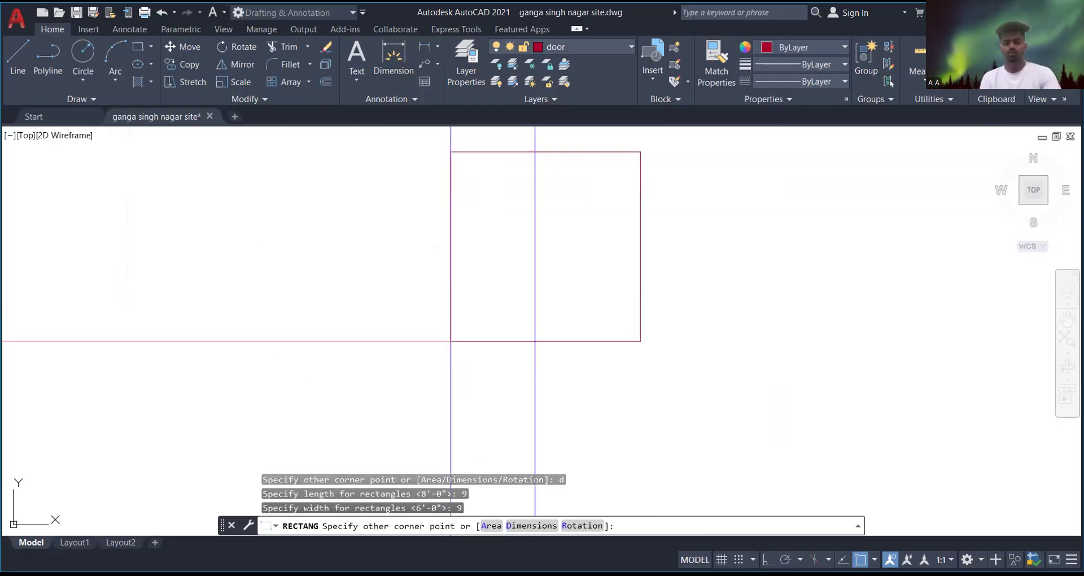
{"action": "left_click", "coordinate": [484, 218]}
{"action": "scroll", "coordinate": [484, 218], "scroll_direction": "up", "scroll_amount": 3}
{"action": "scroll", "coordinate": [501, 213], "scroll_direction": "down", "scroll_amount": 4}
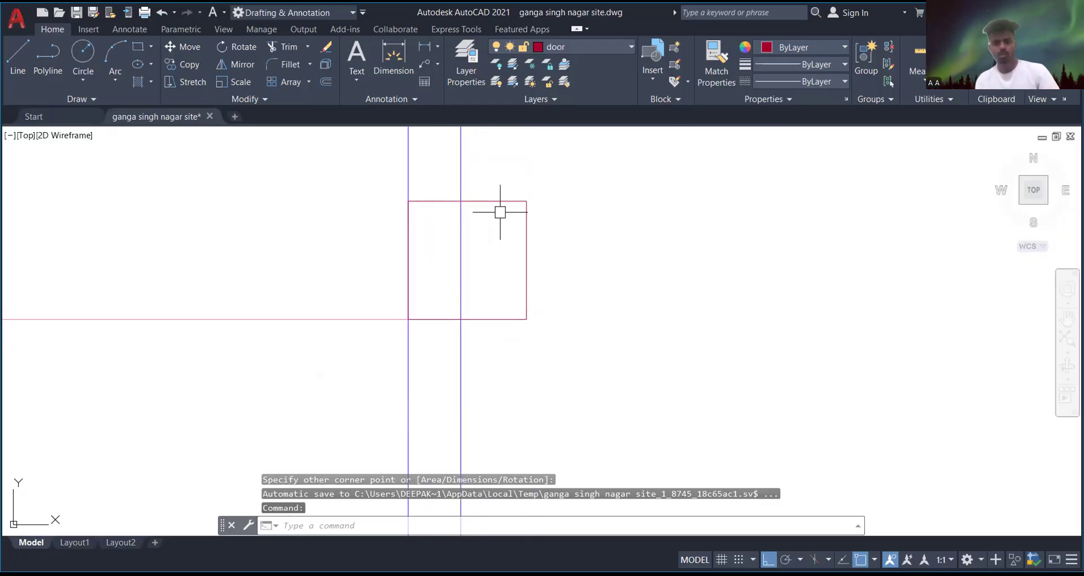
- Move the 9" square left so its right edge lies on the inner line of the 16'6" room's left wall
{"action": "type", "text": "m"}
{"action": "key", "text": "Return"}
{"action": "left_click", "coordinate": [524, 268]}
{"action": "left_click", "coordinate": [525, 268]}
{"action": "left_click", "coordinate": [527, 268]}
{"action": "key", "text": "Return"}
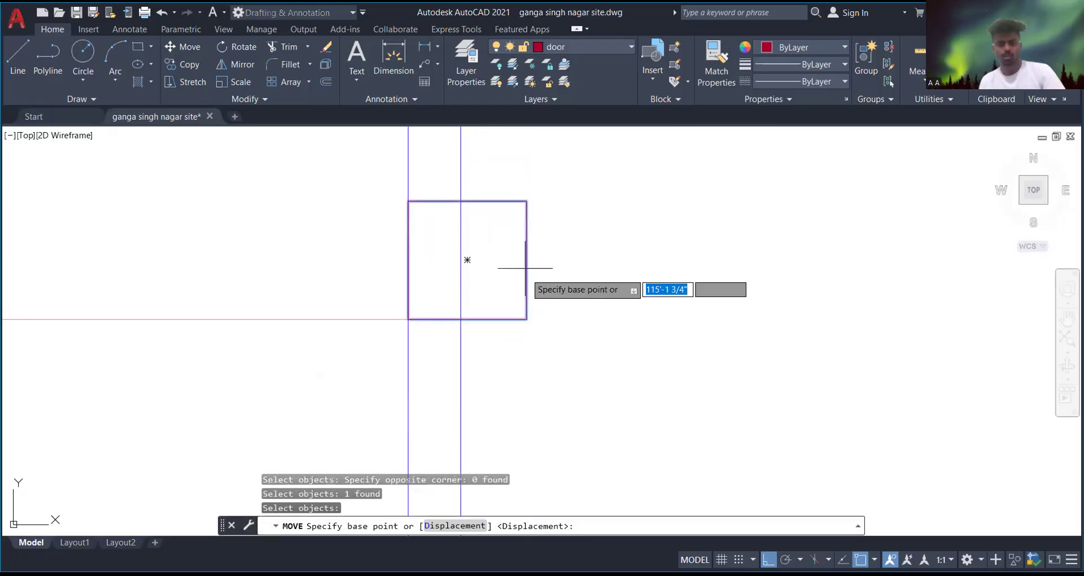
{"action": "left_click", "coordinate": [526, 264]}
{"action": "left_click", "coordinate": [461, 265]}
{"action": "scroll", "coordinate": [570, 278], "scroll_direction": "down", "scroll_amount": 4}
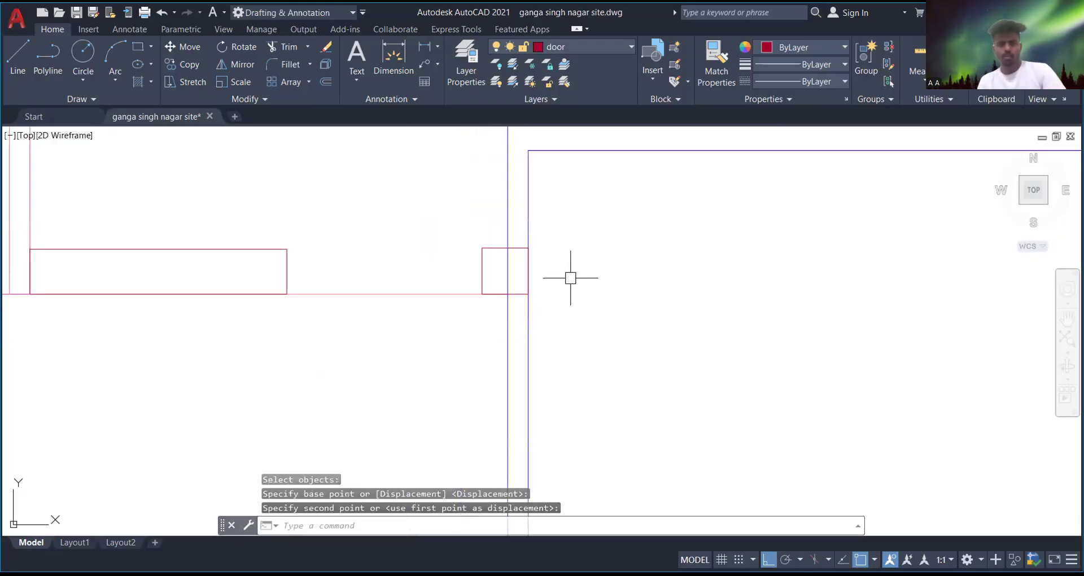
- Measure the opening between the 4'2" rectangle and the 9" square
{"action": "left_click", "coordinate": [289, 65]}
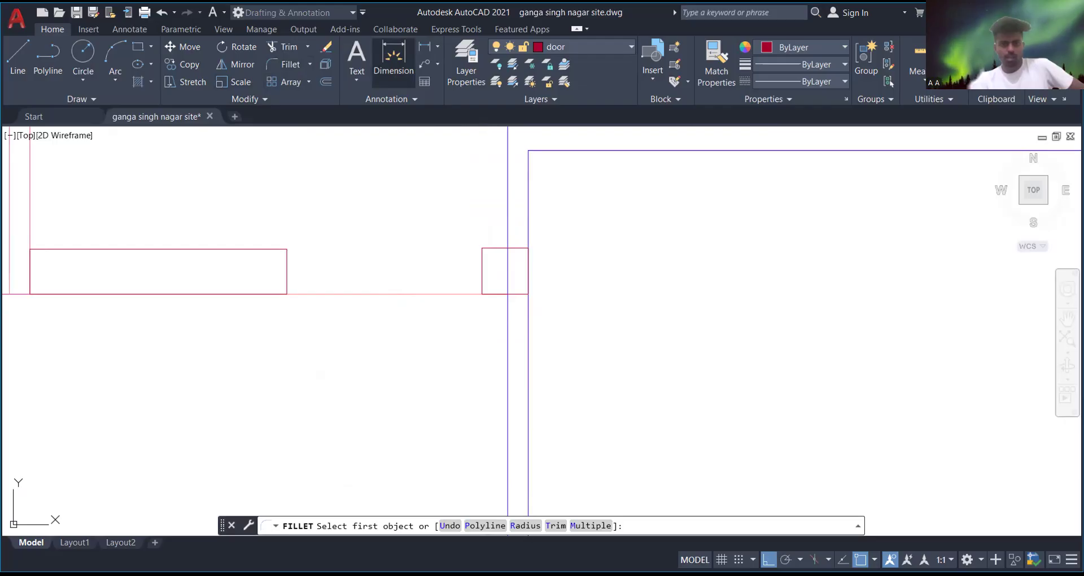
{"action": "left_click", "coordinate": [393, 62]}
{"action": "left_click", "coordinate": [482, 294]}
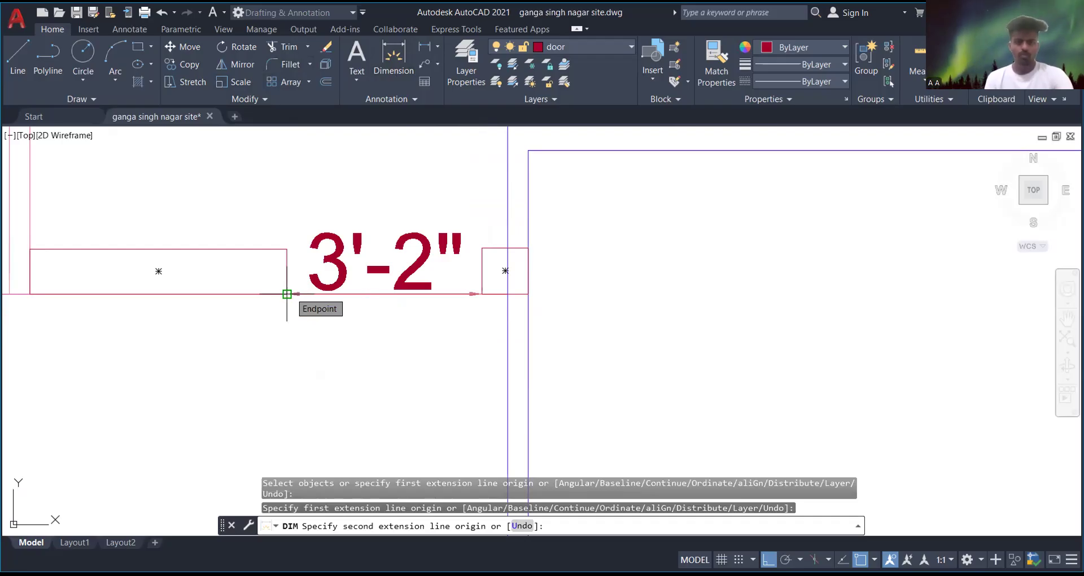
{"action": "key", "text": "Escape"}
{"action": "scroll", "coordinate": [460, 287], "scroll_direction": "down", "scroll_amount": 1}
{"action": "scroll", "coordinate": [459, 355], "scroll_direction": "down", "scroll_amount": 1}
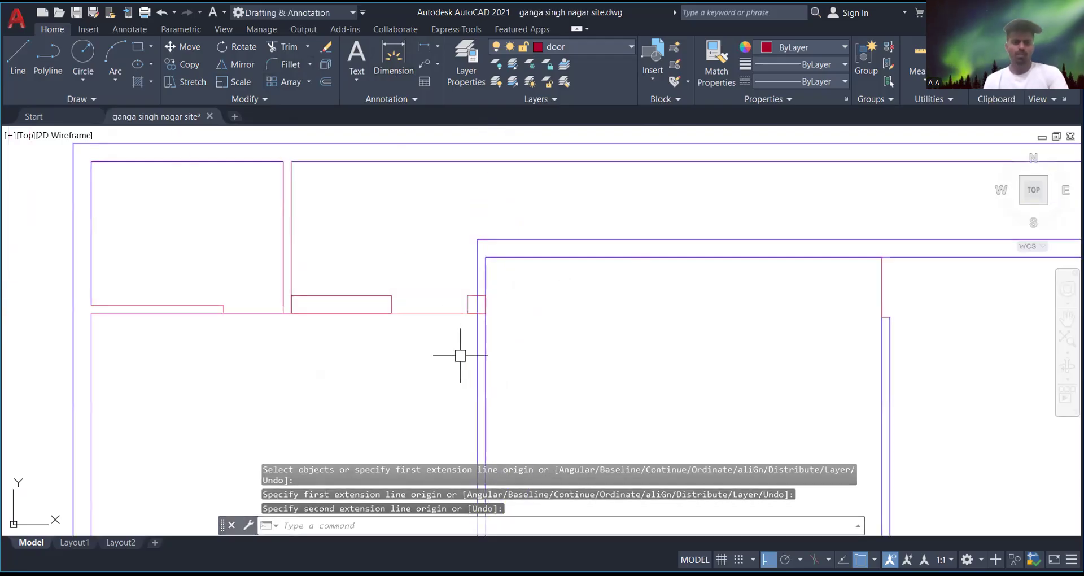
- Extend the top line of the 4'2" rectangle to the small corner room's right wall line
{"action": "scroll", "coordinate": [301, 299], "scroll_direction": "up", "scroll_amount": 4}
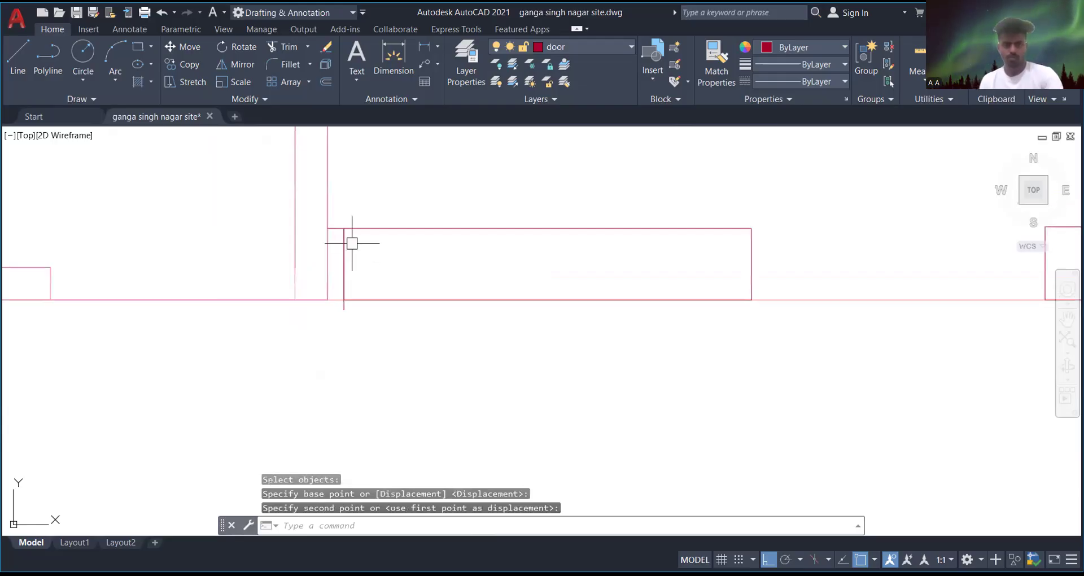
{"action": "key", "text": "Escape"}
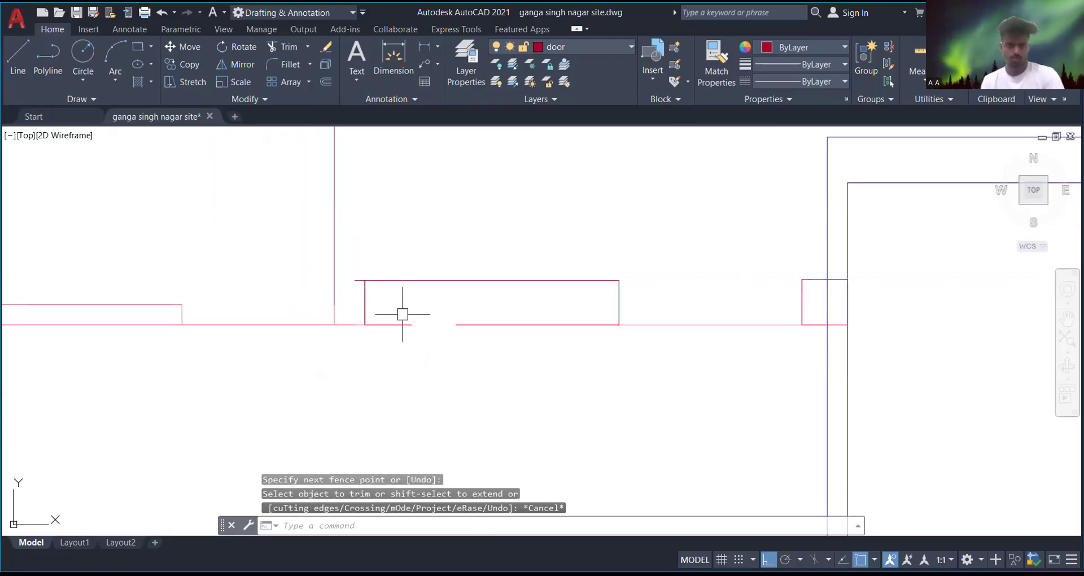
{"action": "type", "text": "ex"}
{"action": "key", "text": "Return"}
{"action": "scroll", "coordinate": [362, 278], "scroll_direction": "up", "scroll_amount": 4}
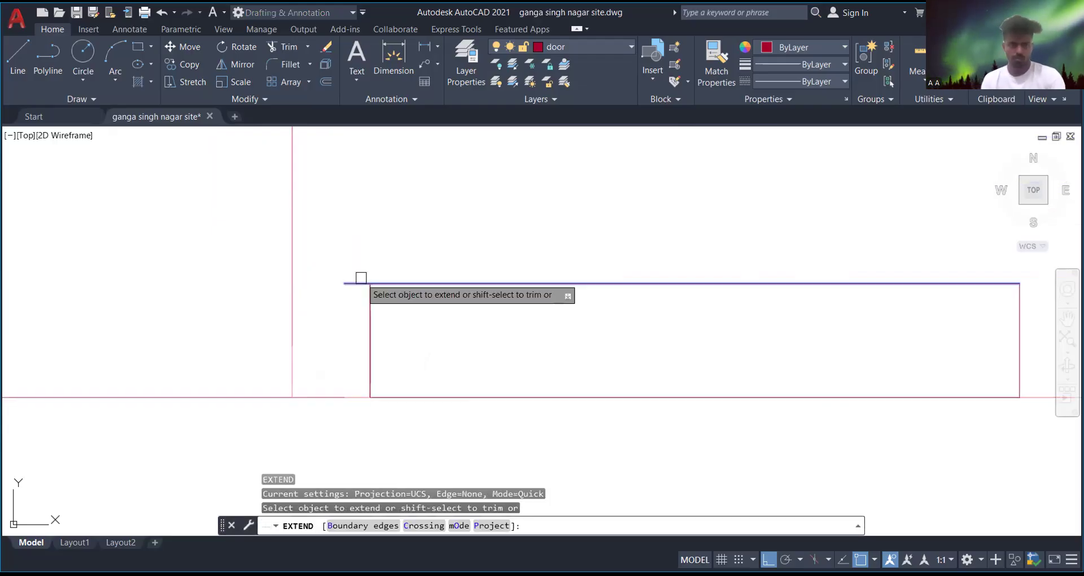
{"action": "key", "text": "Escape"}
{"action": "scroll", "coordinate": [359, 316], "scroll_direction": "down", "scroll_amount": 4}
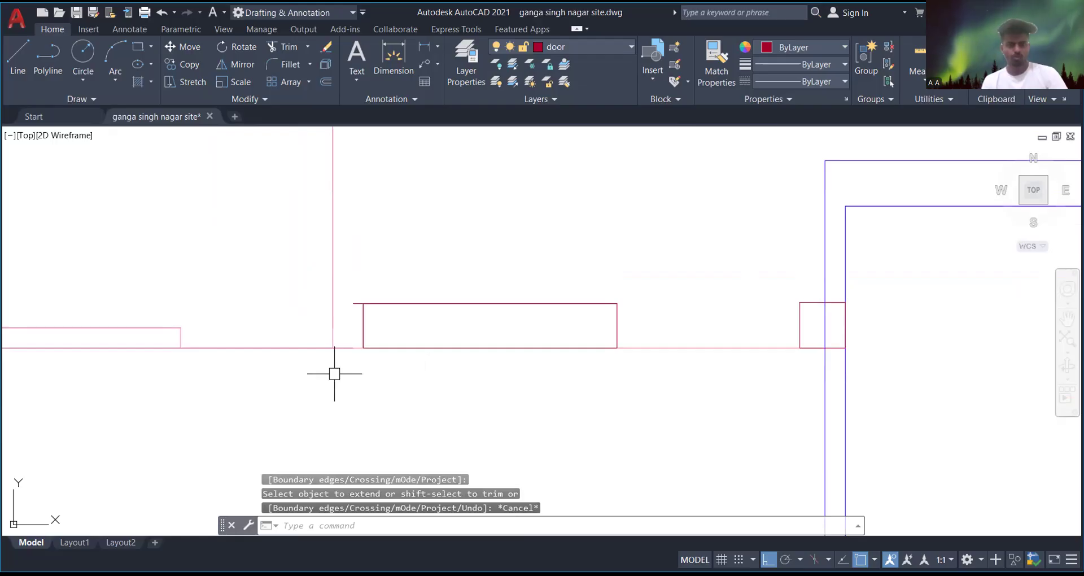
{"action": "type", "text": "ex"}
{"action": "key", "text": "Return"}
{"action": "scroll", "coordinate": [355, 307], "scroll_direction": "up", "scroll_amount": 2}
{"action": "left_click_drag", "start_coordinate": [358, 288], "coordinate": [362, 339]}
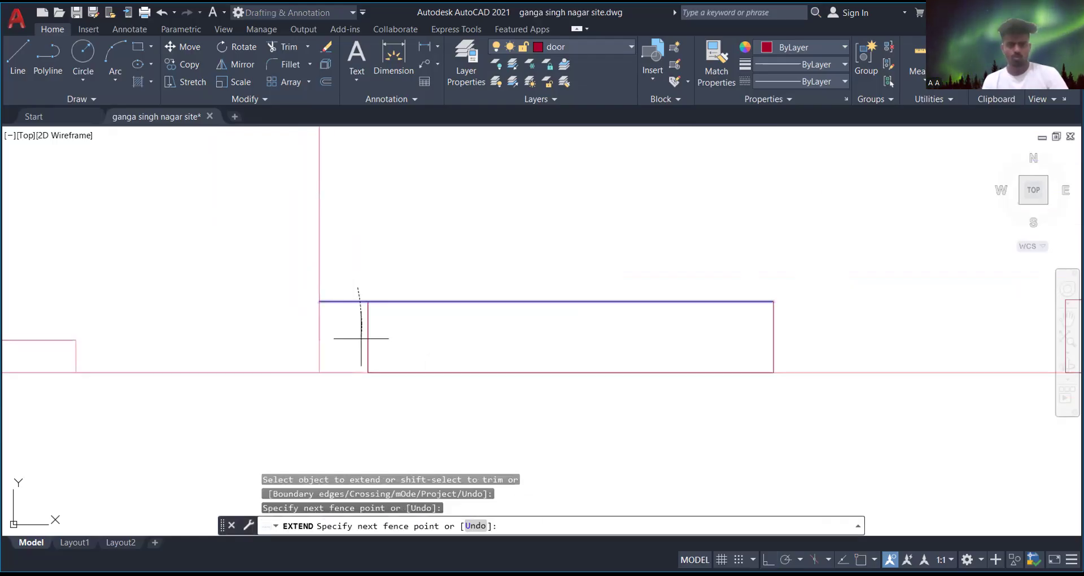
{"action": "key", "text": "Escape"}
{"action": "middle_click_drag", "start_coordinate": [432, 336], "coordinate": [435, 346]}
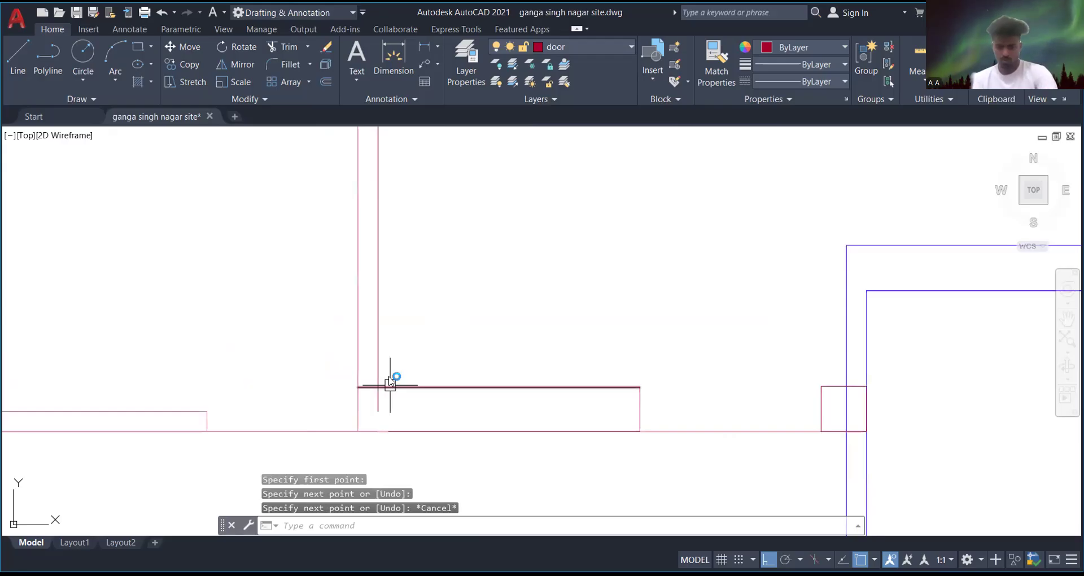
- Trim the 9" square's top and bottom edges and the outer wall line where they overlap inside the 16'6" room's left wall
{"action": "type", "text": "tr"}
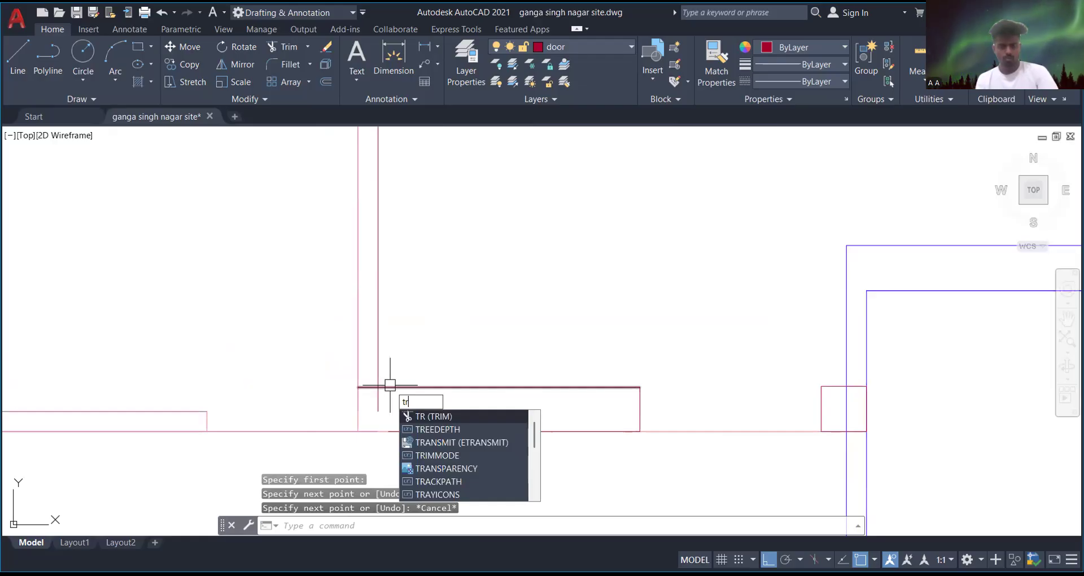
{"action": "key", "text": "Return"}
{"action": "left_click_drag", "start_coordinate": [511, 269], "coordinate": [519, 455]}
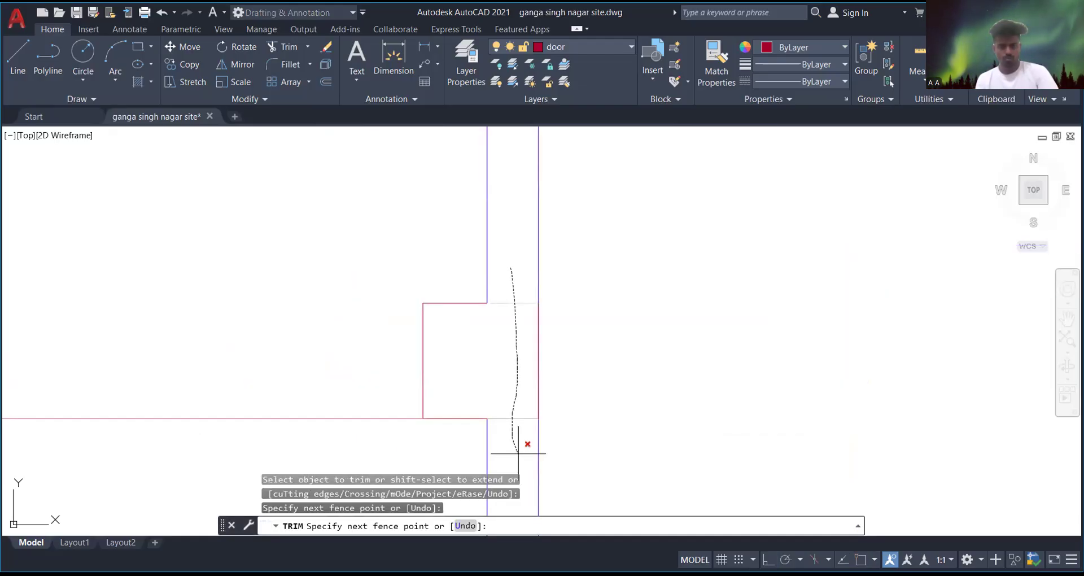
{"action": "scroll", "coordinate": [409, 393], "scroll_direction": "down", "scroll_amount": 5}
{"action": "key", "text": "Return"}
{"action": "scroll", "coordinate": [416, 317], "scroll_direction": "down", "scroll_amount": 4}
{"action": "scroll", "coordinate": [405, 341], "scroll_direction": "up", "scroll_amount": 4}
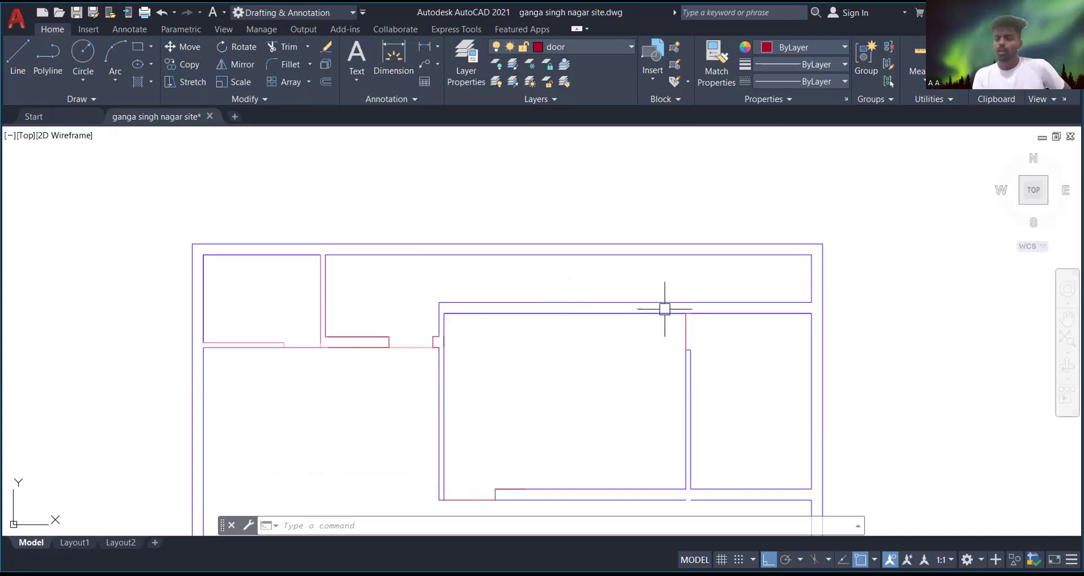
- Measure the span from the inner left outer-wall line to the 16'6" room's left wall along the corner room's bottom line
{"action": "scroll", "coordinate": [566, 261], "scroll_direction": "down", "scroll_amount": 4}
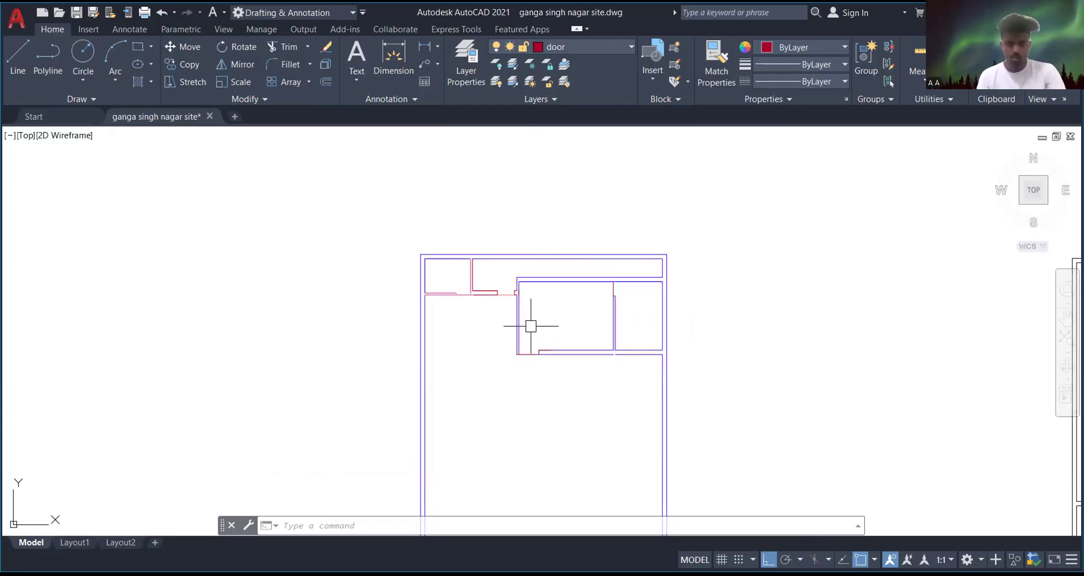
{"action": "scroll", "coordinate": [408, 337], "scroll_direction": "down", "scroll_amount": 2}
{"action": "scroll", "coordinate": [442, 347], "scroll_direction": "up", "scroll_amount": 4}
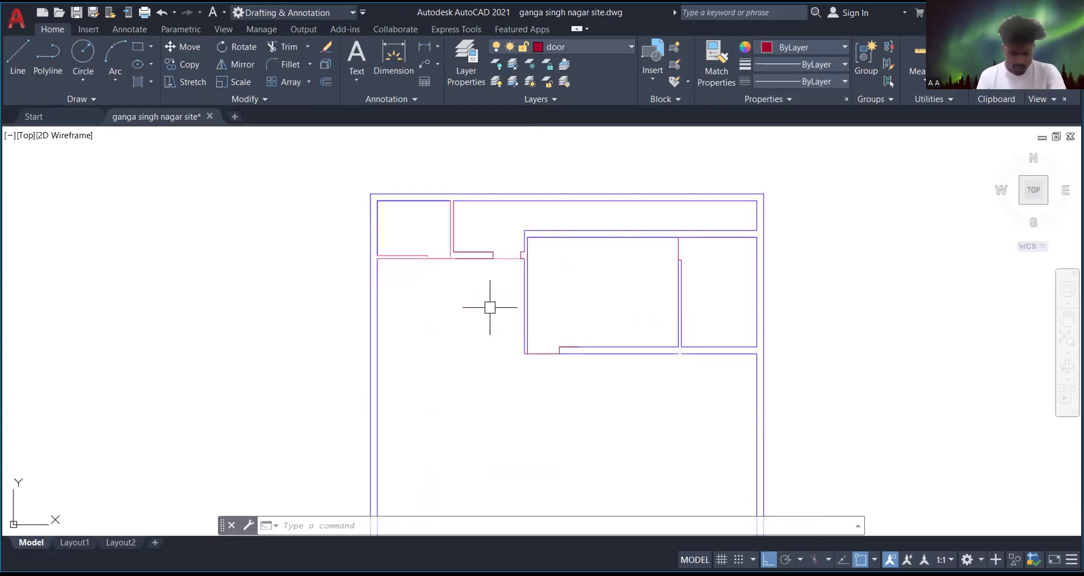
{"action": "scroll", "coordinate": [474, 257], "scroll_direction": "up", "scroll_amount": 2}
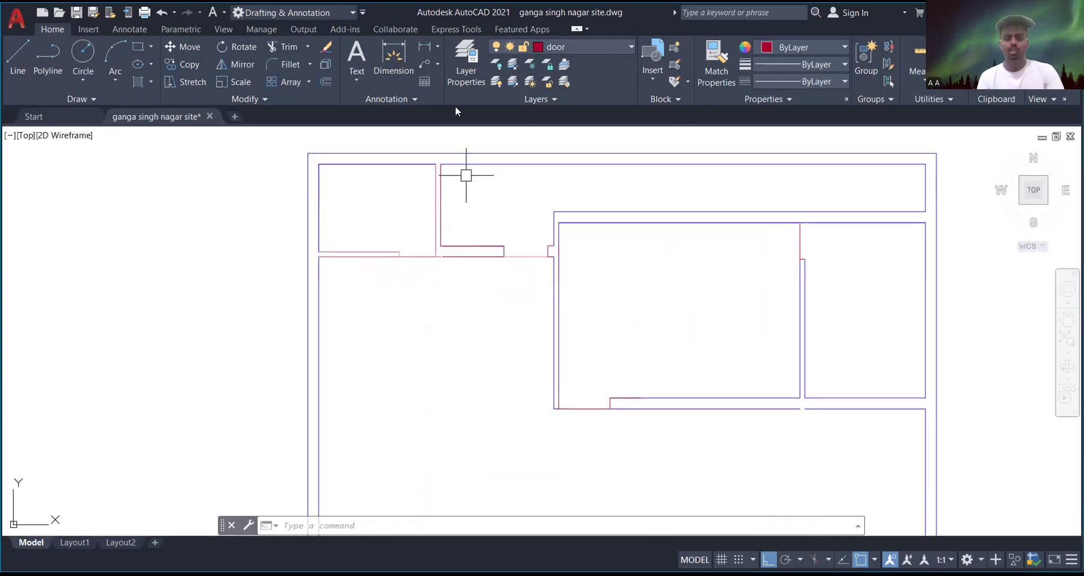
{"action": "left_click", "coordinate": [395, 62]}
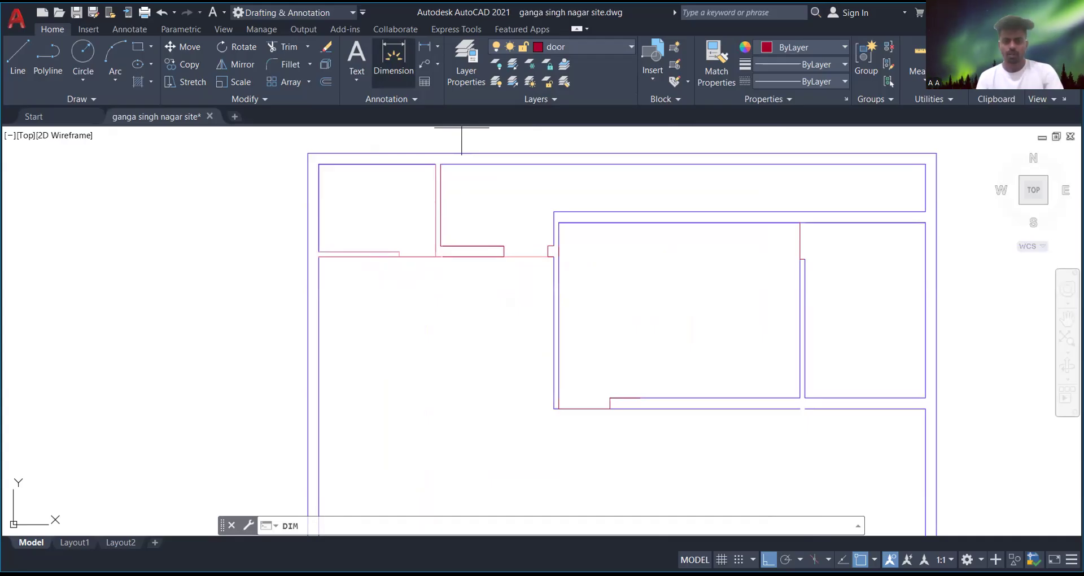
{"action": "left_click", "coordinate": [552, 257]}
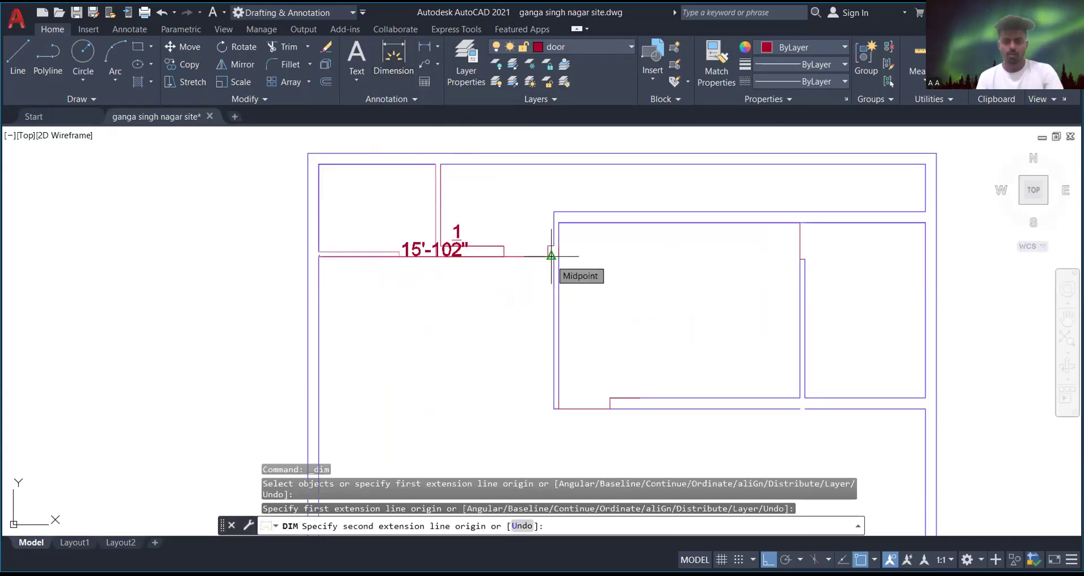
{"action": "scroll", "coordinate": [551, 256], "scroll_direction": "up", "scroll_amount": 4}
{"action": "scroll", "coordinate": [568, 246], "scroll_direction": "down", "scroll_amount": 3}
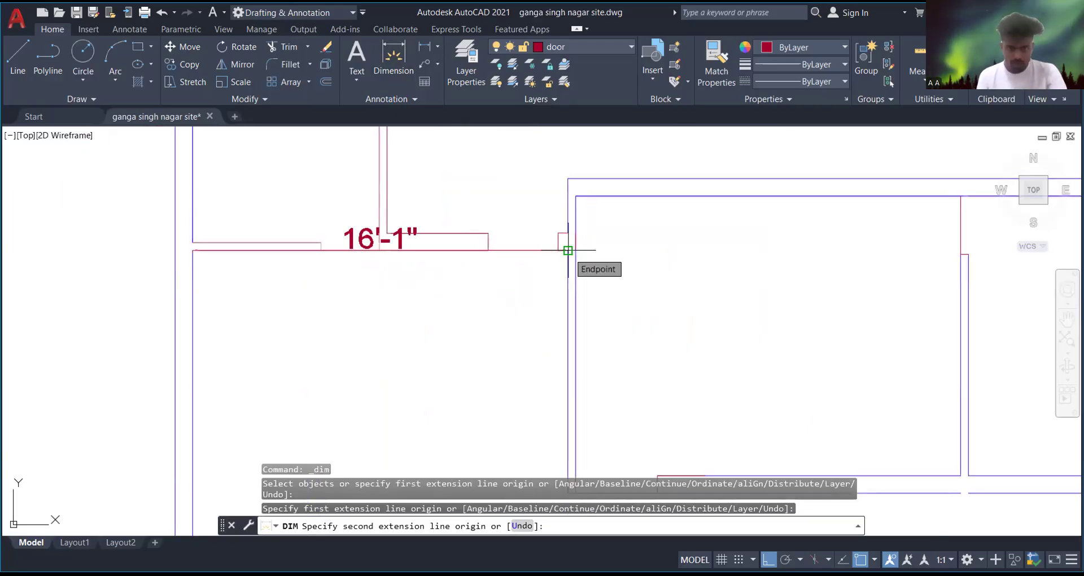
{"action": "scroll", "coordinate": [568, 251], "scroll_direction": "up", "scroll_amount": 3}
{"action": "scroll", "coordinate": [567, 250], "scroll_direction": "down", "scroll_amount": 3}
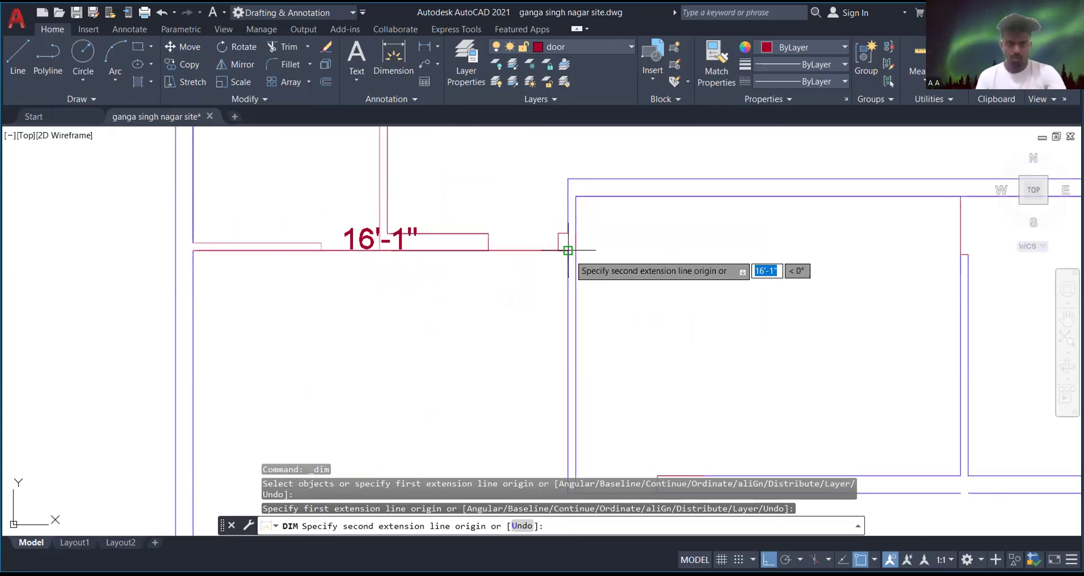
{"action": "key", "text": "Escape"}
{"action": "scroll", "coordinate": [468, 243], "scroll_direction": "down", "scroll_amount": 5}
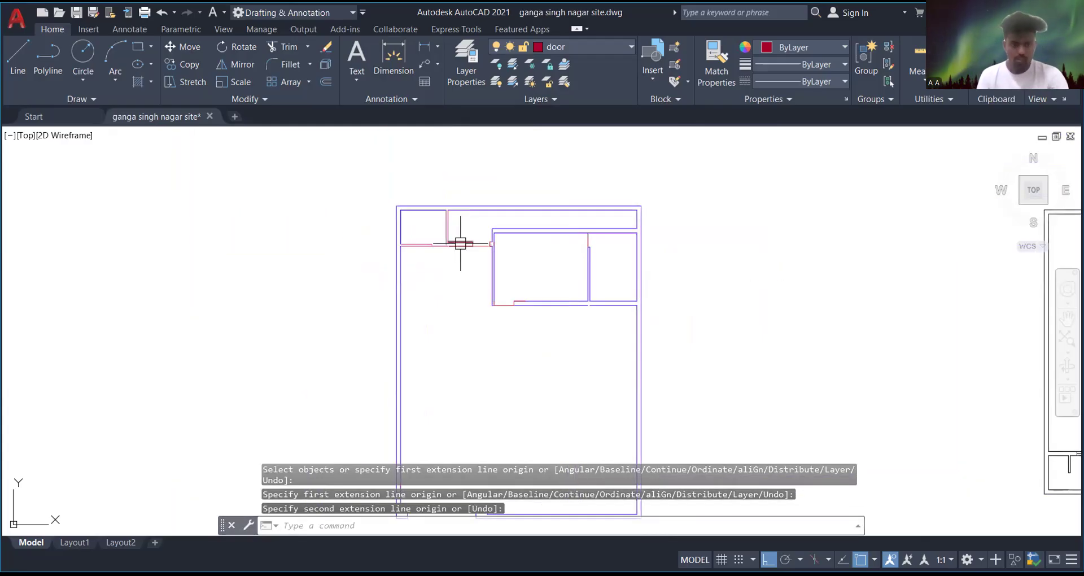
{"action": "scroll", "coordinate": [490, 251], "scroll_direction": "up", "scroll_amount": 6}
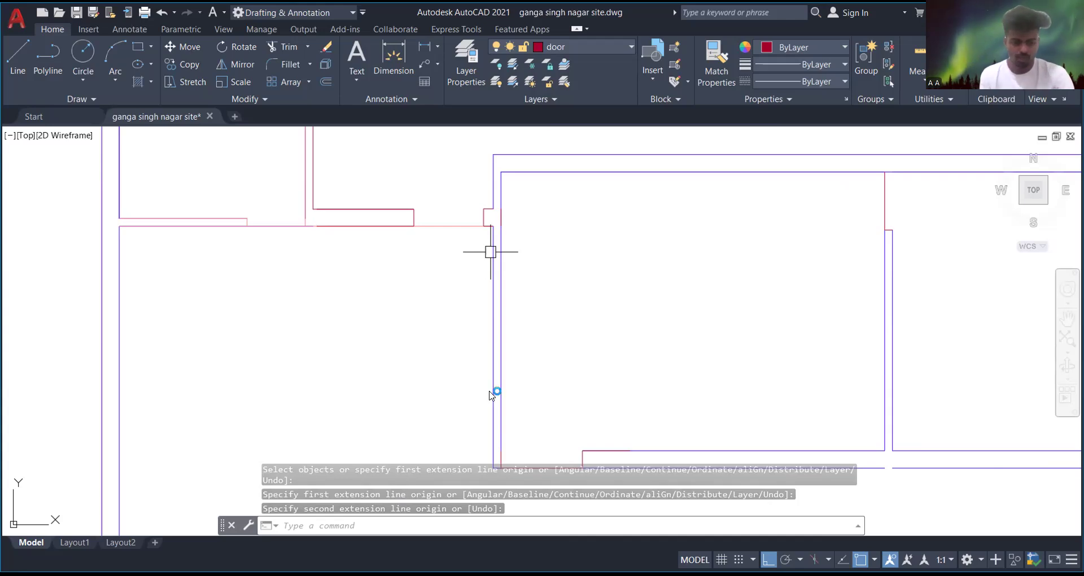
- Draw a 13'6" line down from the large left room's upper-right corner and continue it across to the left outer wall
{"action": "type", "text": "13'6"}
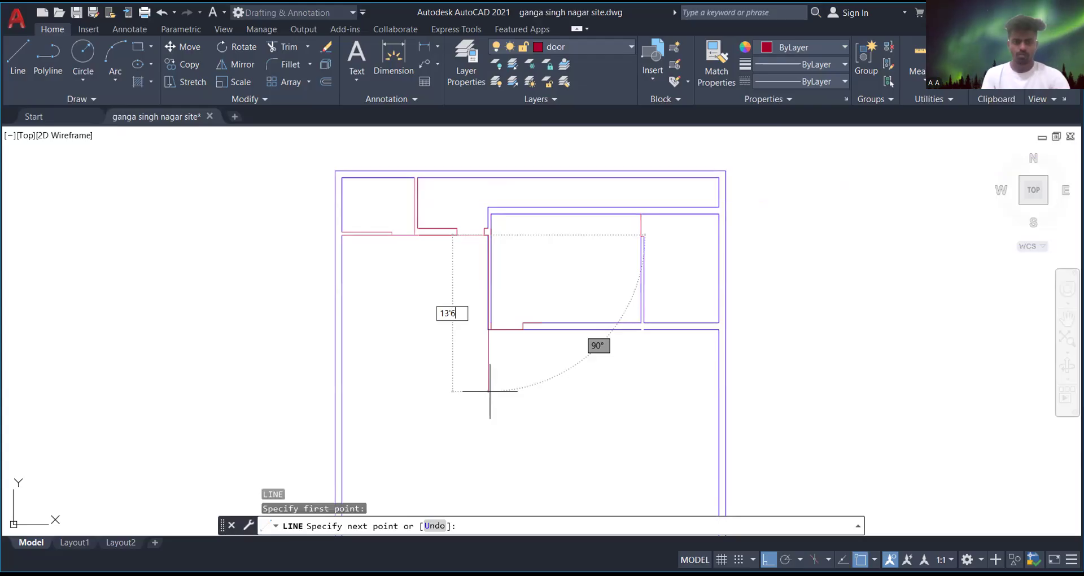
{"action": "key", "text": "Return"}
{"action": "scroll", "coordinate": [276, 355], "scroll_direction": "up", "scroll_amount": 5}
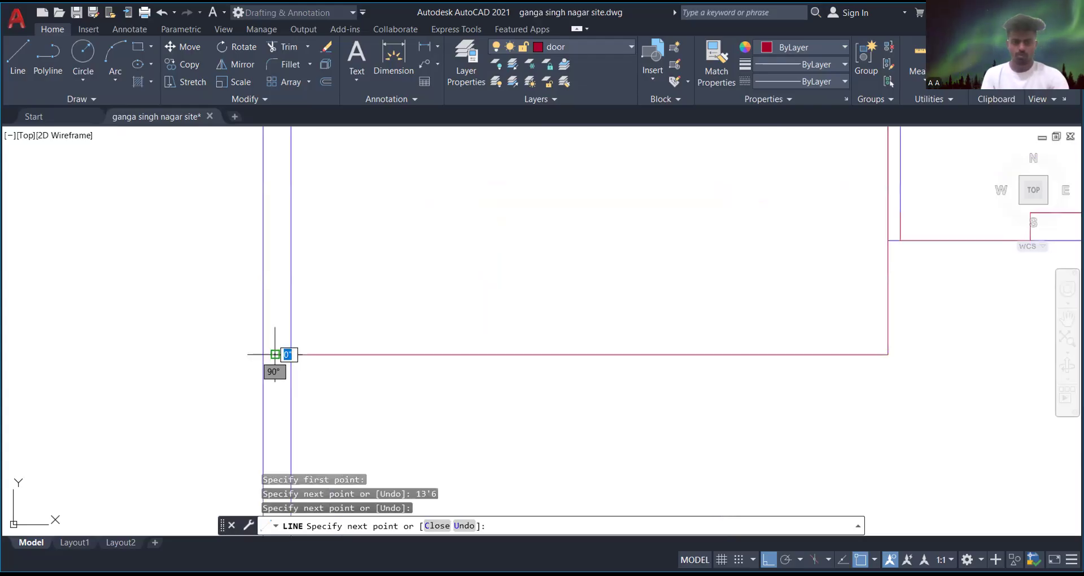
{"action": "key", "text": "Escape"}
- Offset the large left room's bottom line 4" downward
{"action": "scroll", "coordinate": [275, 355], "scroll_direction": "down", "scroll_amount": 4}
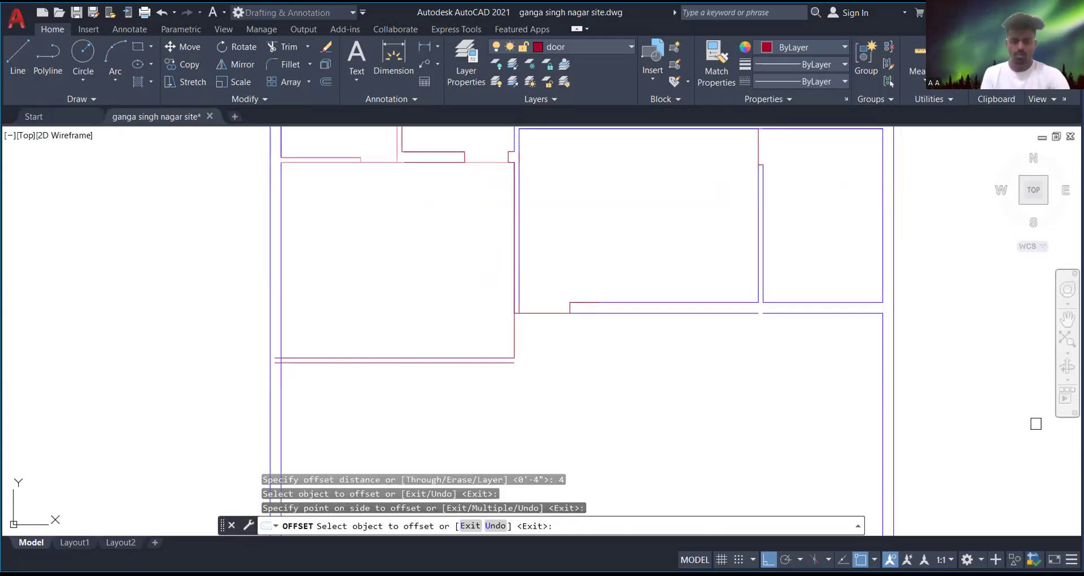
{"action": "key", "text": "Escape"}
{"action": "scroll", "coordinate": [545, 360], "scroll_direction": "up", "scroll_amount": 4}
{"action": "scroll", "coordinate": [467, 367], "scroll_direction": "down", "scroll_amount": 4}
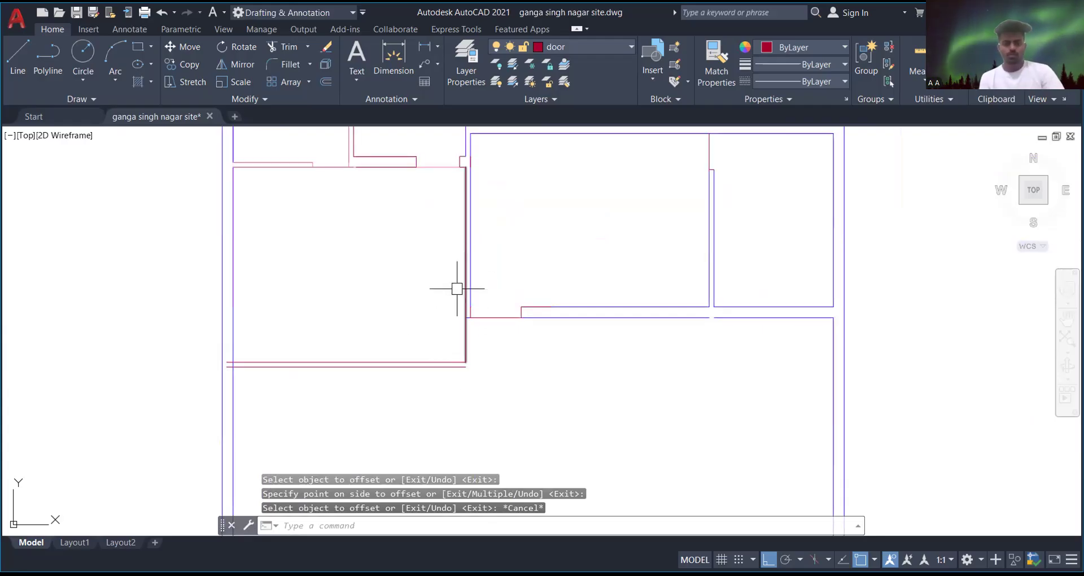
- Make 4 inch wall the current layer and look over the walls around the upper-left rooms
{"action": "left_click", "coordinate": [593, 47]}
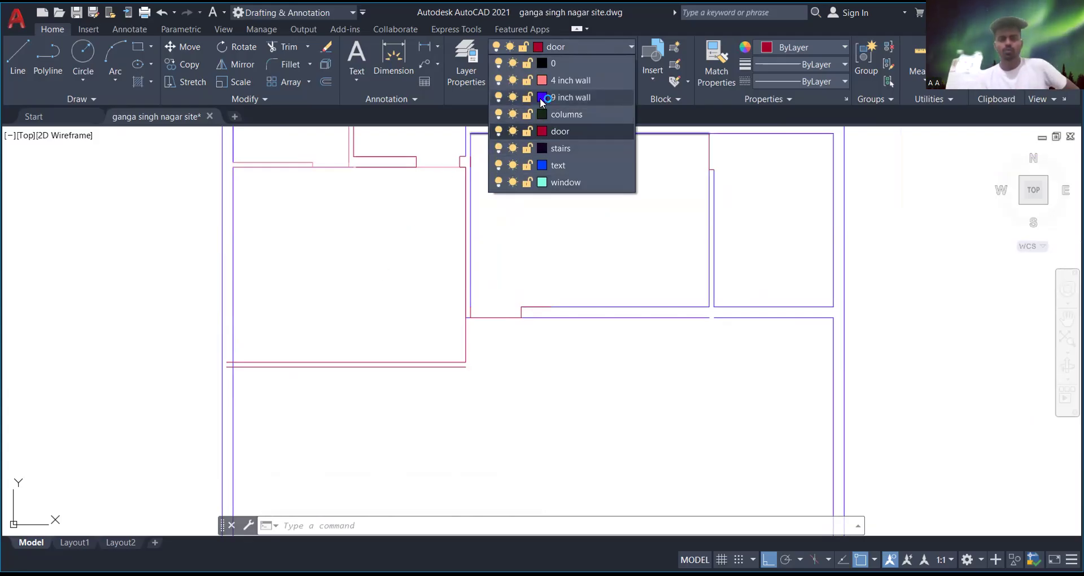
{"action": "left_click", "coordinate": [573, 80]}
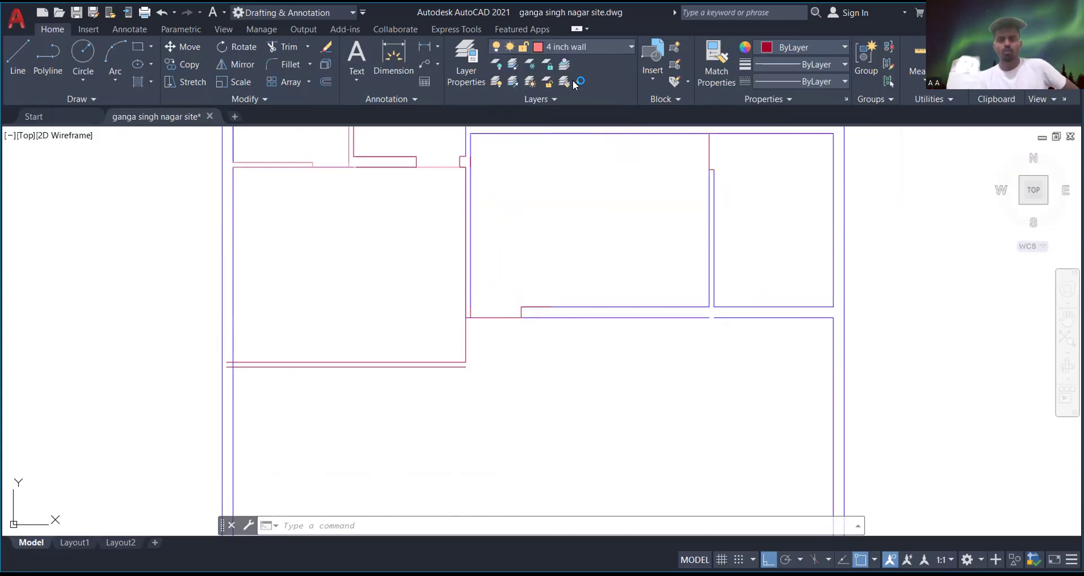
{"action": "scroll", "coordinate": [370, 358], "scroll_direction": "down", "scroll_amount": 4}
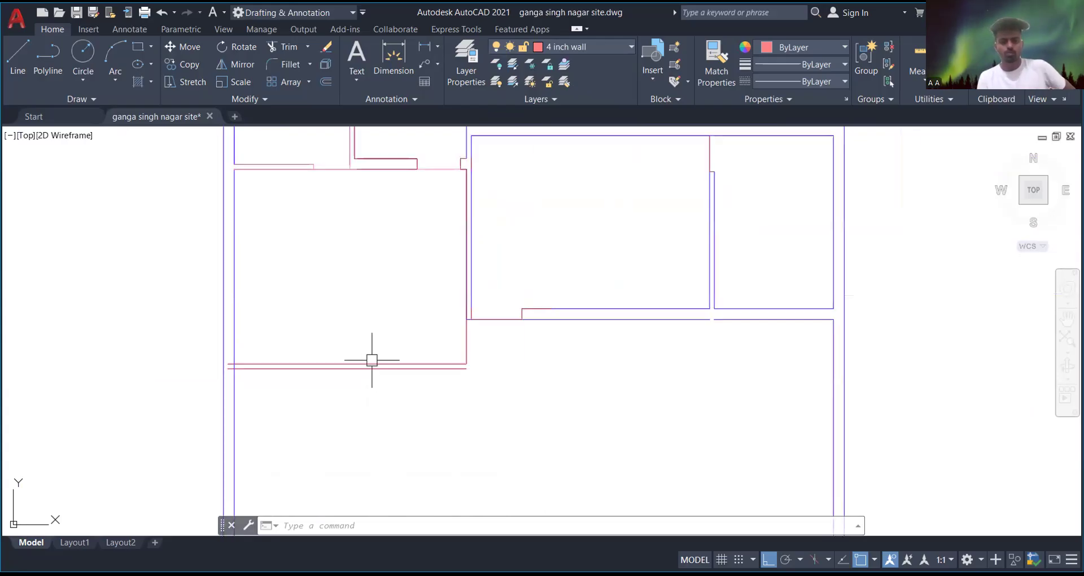
{"action": "scroll", "coordinate": [367, 215], "scroll_direction": "up", "scroll_amount": 5}
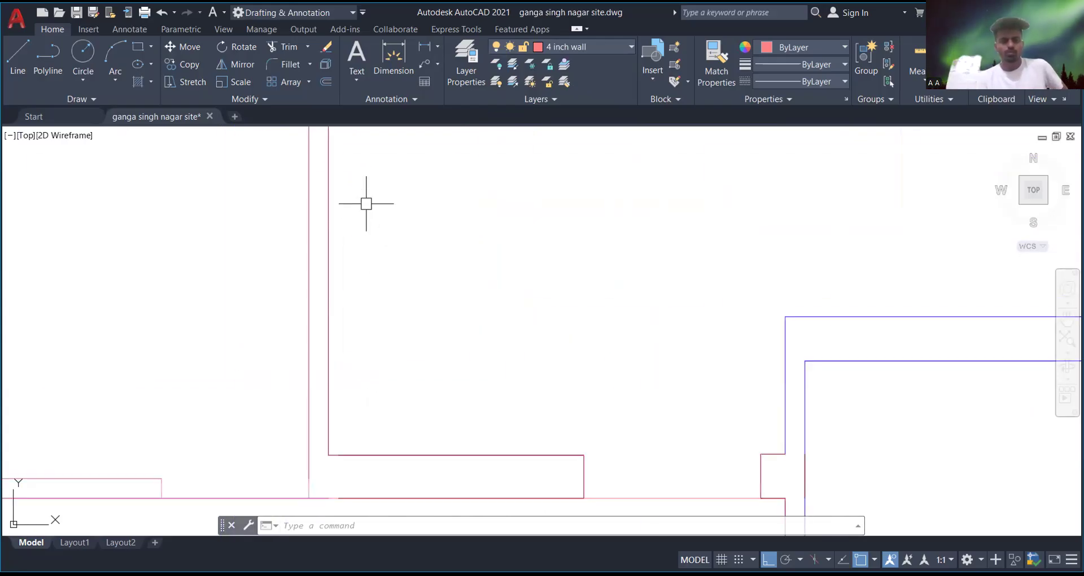
{"action": "scroll", "coordinate": [366, 206], "scroll_direction": "down", "scroll_amount": 4}
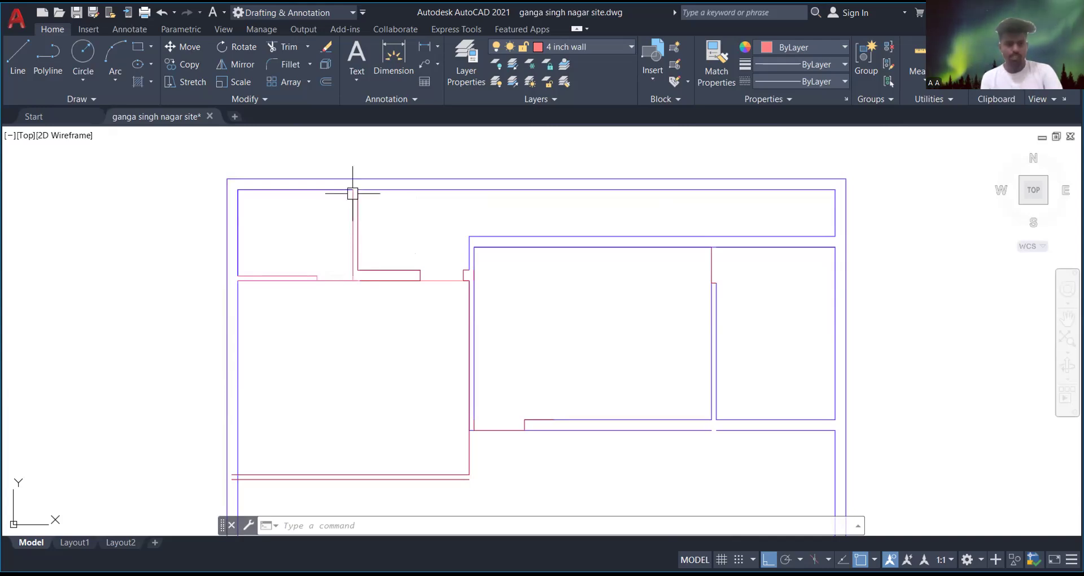
{"action": "scroll", "coordinate": [346, 206], "scroll_direction": "down", "scroll_amount": 2}
{"action": "scroll", "coordinate": [298, 259], "scroll_direction": "up", "scroll_amount": 3}
{"action": "scroll", "coordinate": [300, 260], "scroll_direction": "down", "scroll_amount": 3}
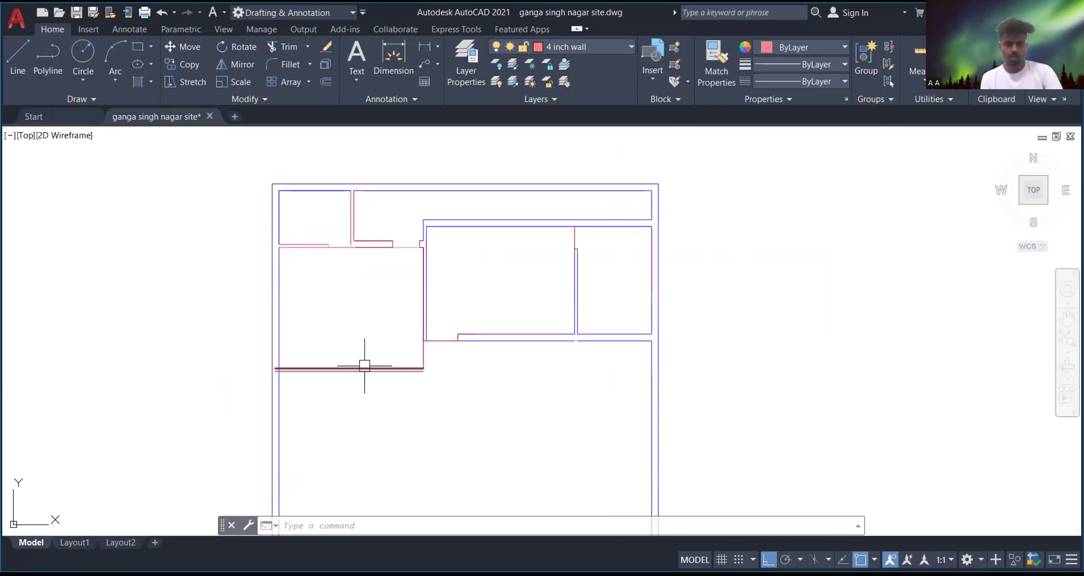
{"action": "scroll", "coordinate": [368, 371], "scroll_direction": "up", "scroll_amount": 2}
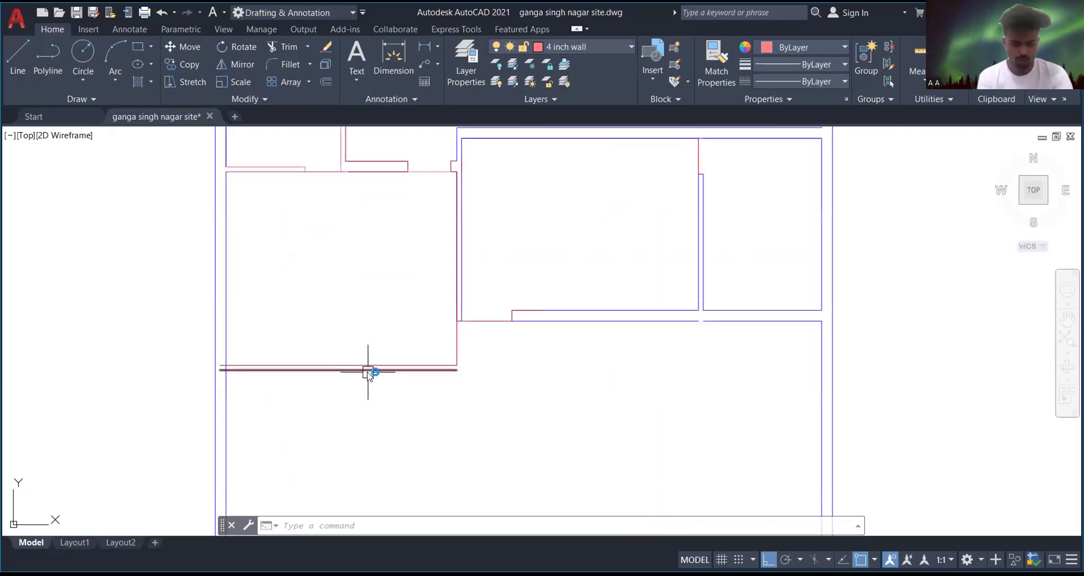
- Offset the lower line of the left room's bottom wall 12' downward, and offset the resulting line another 9" downward
{"action": "type", "text": "o"}
{"action": "key", "text": "Return"}
{"action": "type", "text": "12"}
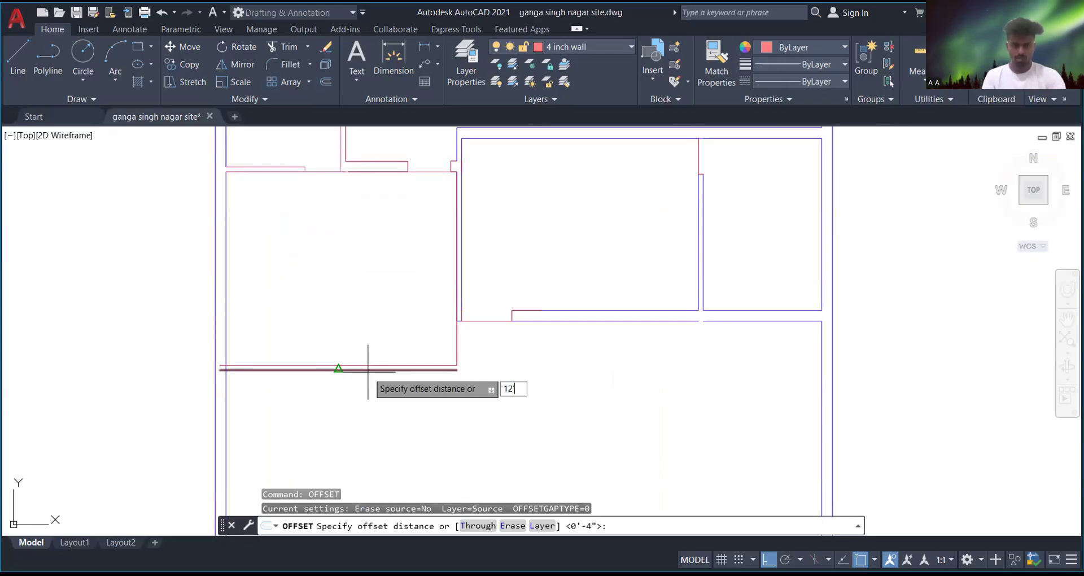
{"action": "key", "text": "Return"}
{"action": "left_click", "coordinate": [369, 372]}
{"action": "scroll", "coordinate": [346, 222], "scroll_direction": "down", "scroll_amount": 4}
{"action": "left_click", "coordinate": [354, 348]}
{"action": "left_click", "coordinate": [355, 348]}
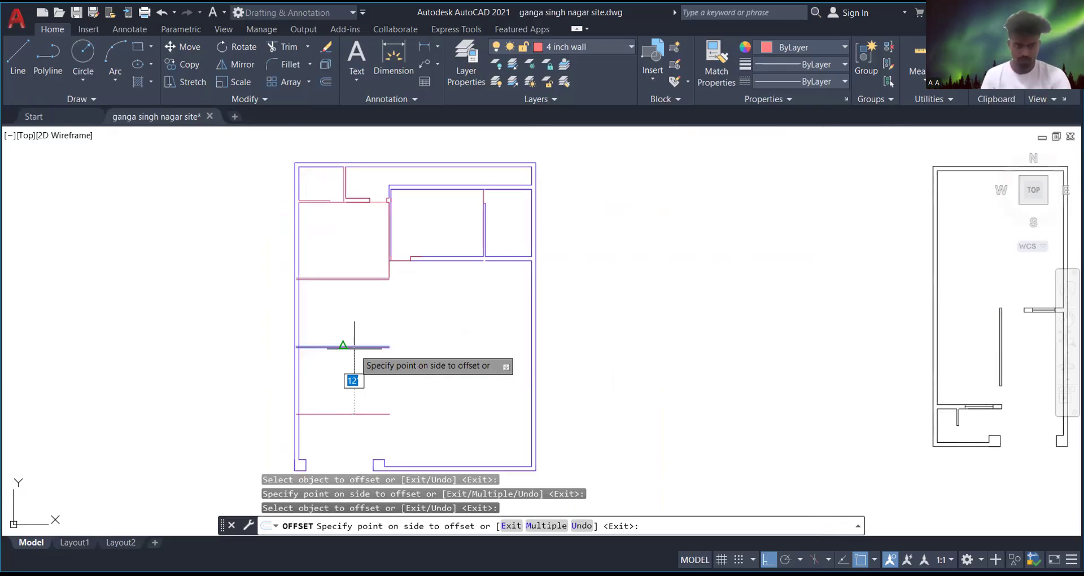
{"action": "left_click", "coordinate": [355, 349]}
{"action": "scroll", "coordinate": [383, 288], "scroll_direction": "up", "scroll_amount": 4}
{"action": "key", "text": "Escape"}
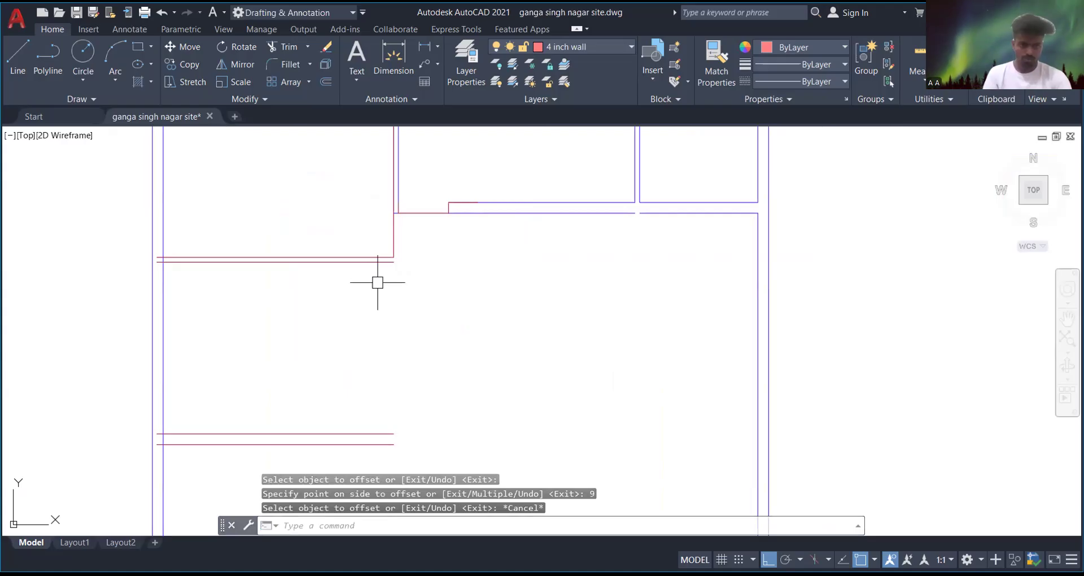
- Draw a 14'6" line along the new lower wall's top edge, starting at the left outer wall's inner line
{"action": "type", "text": "l"}
{"action": "key", "text": "Return"}
{"action": "left_click", "coordinate": [163, 434]}
{"action": "type", "text": "14'6"}
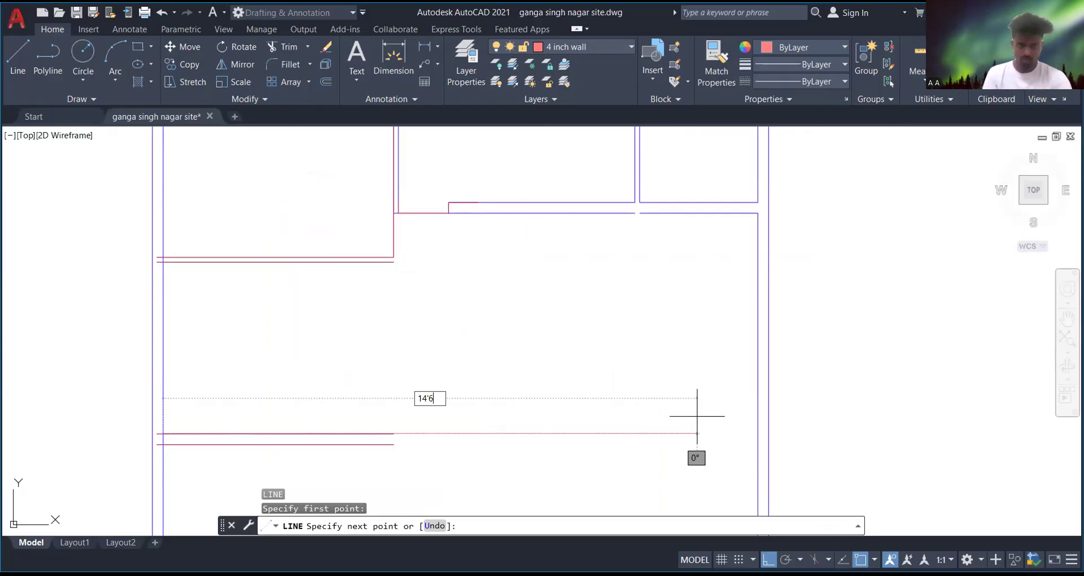
{"action": "key", "text": "Return"}
{"action": "key", "text": "Escape"}
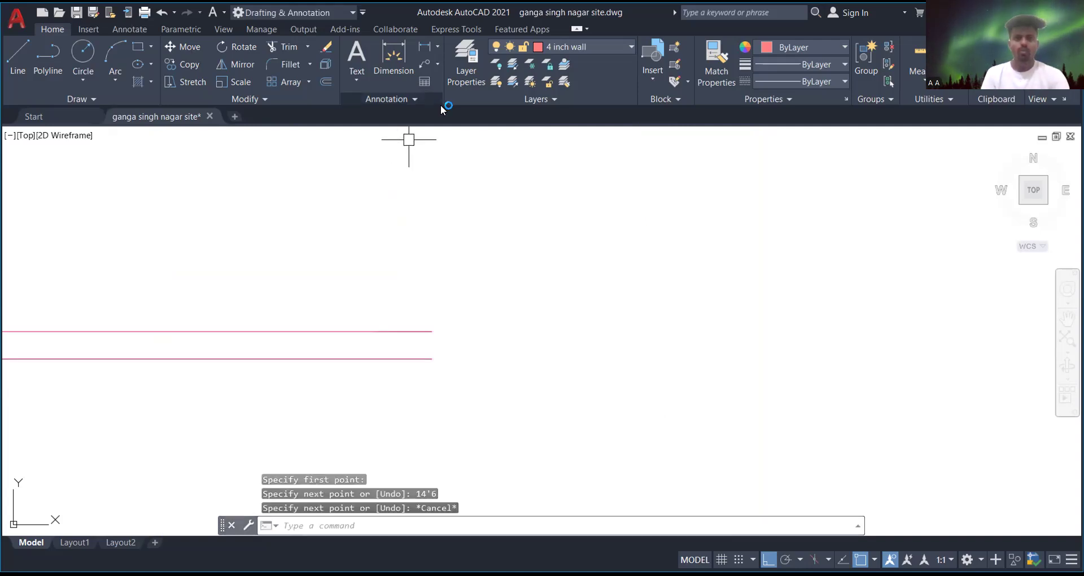
- Make 9 inch wall the current layer and retrace the lower wall's two lines on it using Line and Offset
{"action": "left_click", "coordinate": [538, 43]}
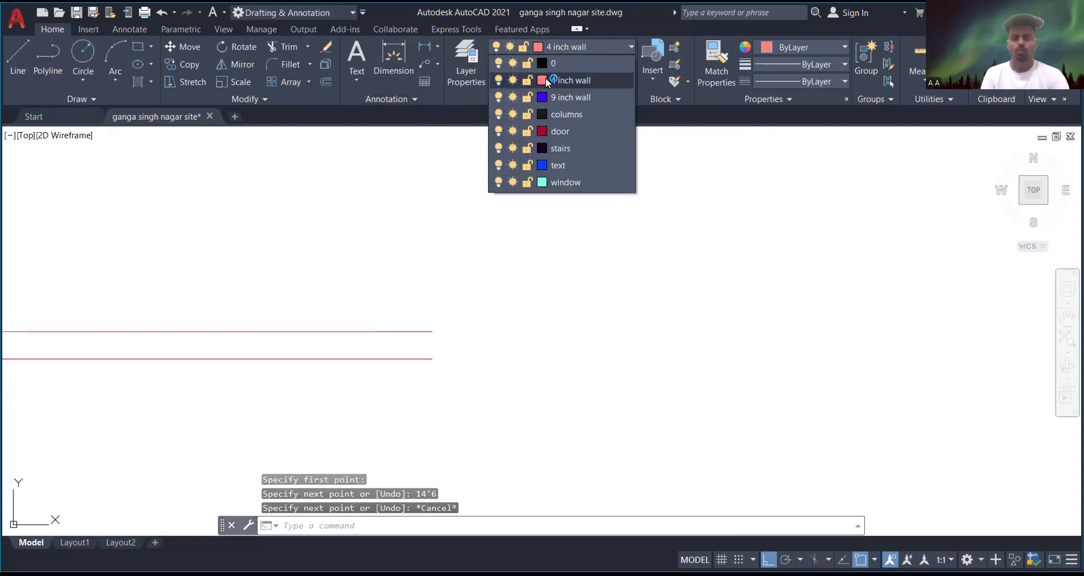
{"action": "left_click", "coordinate": [525, 74]}
{"action": "scroll", "coordinate": [449, 315], "scroll_direction": "down", "scroll_amount": 1}
{"action": "scroll", "coordinate": [426, 316], "scroll_direction": "down", "scroll_amount": 1}
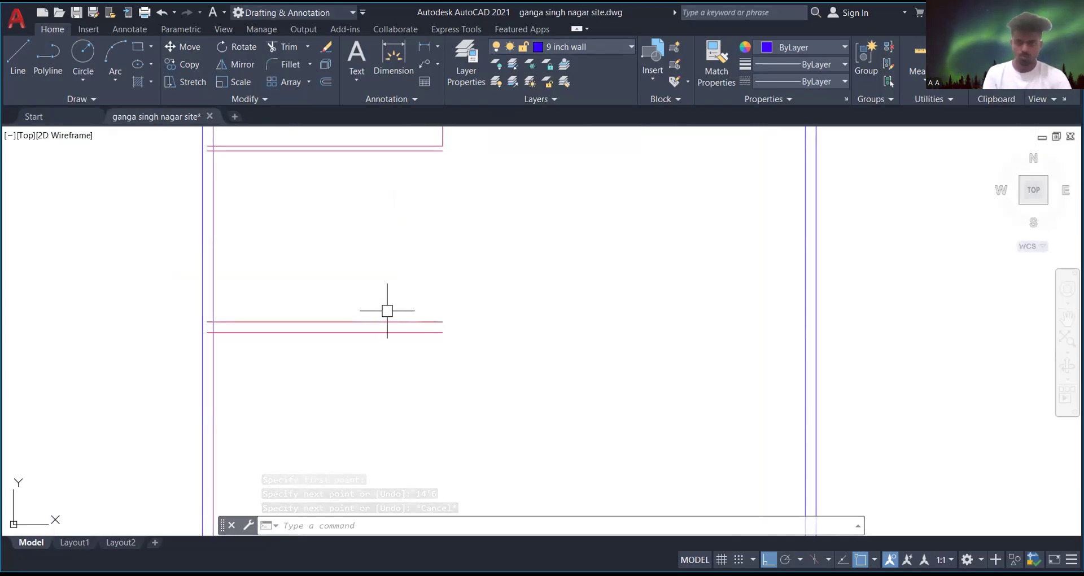
{"action": "scroll", "coordinate": [387, 311], "scroll_direction": "up", "scroll_amount": 3}
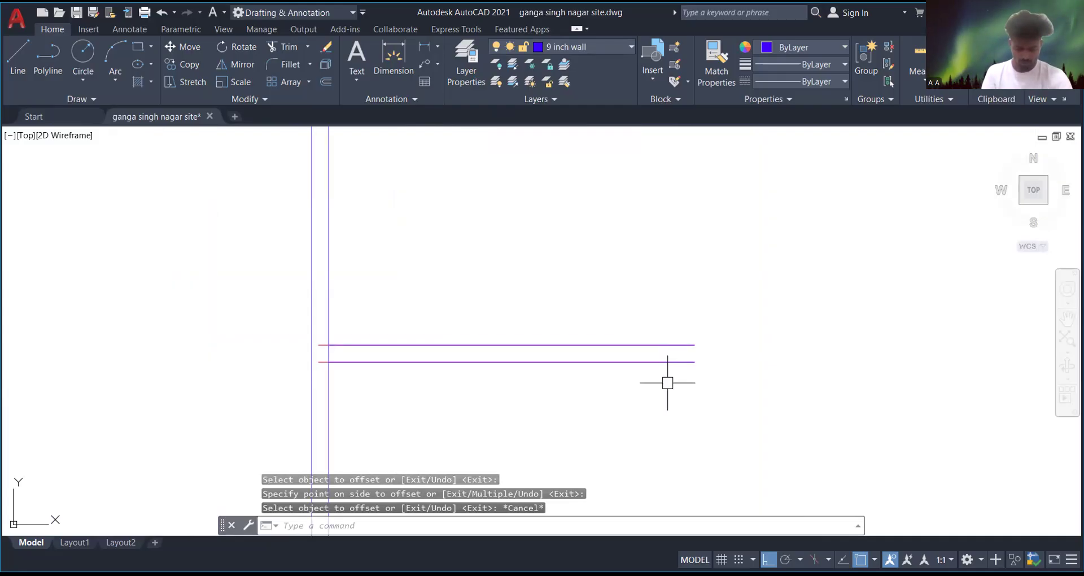
- Draw a line 14'6" along the lower wall's top edge and down from its end, trimming the wall lines that extend past it
{"action": "type", "text": "l"}
{"action": "key", "text": "Return"}
{"action": "left_click", "coordinate": [329, 345]}
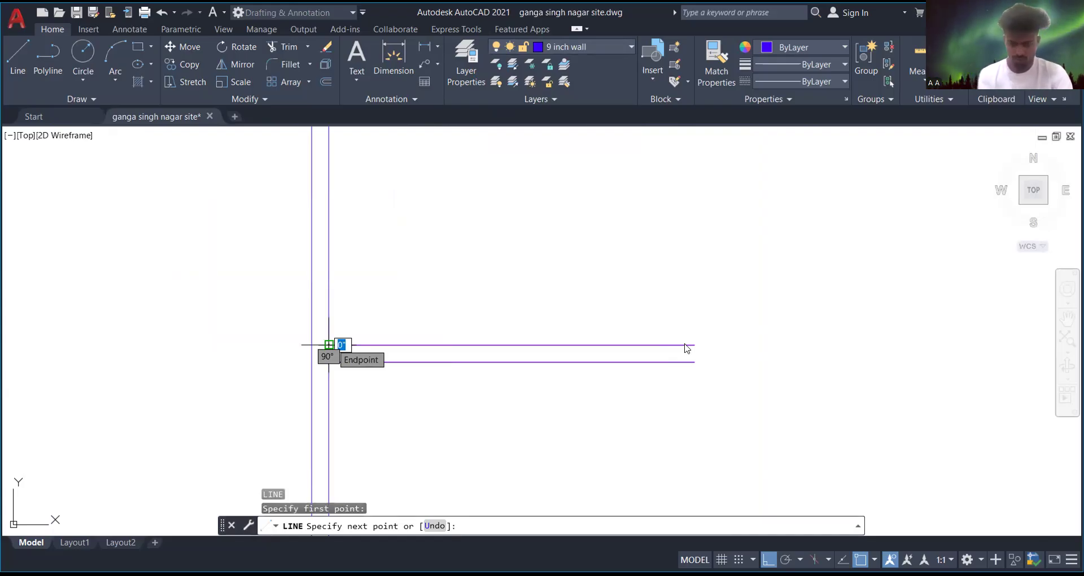
{"action": "type", "text": "14'6"}
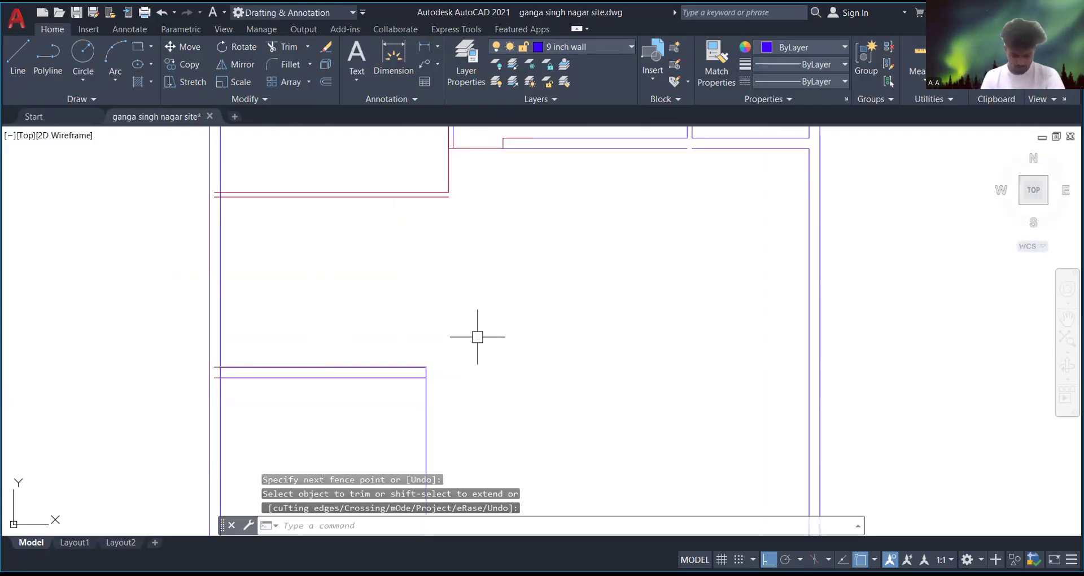
{"action": "scroll", "coordinate": [413, 363], "scroll_direction": "down", "scroll_amount": 1}
{"action": "scroll", "coordinate": [413, 363], "scroll_direction": "up", "scroll_amount": 2}
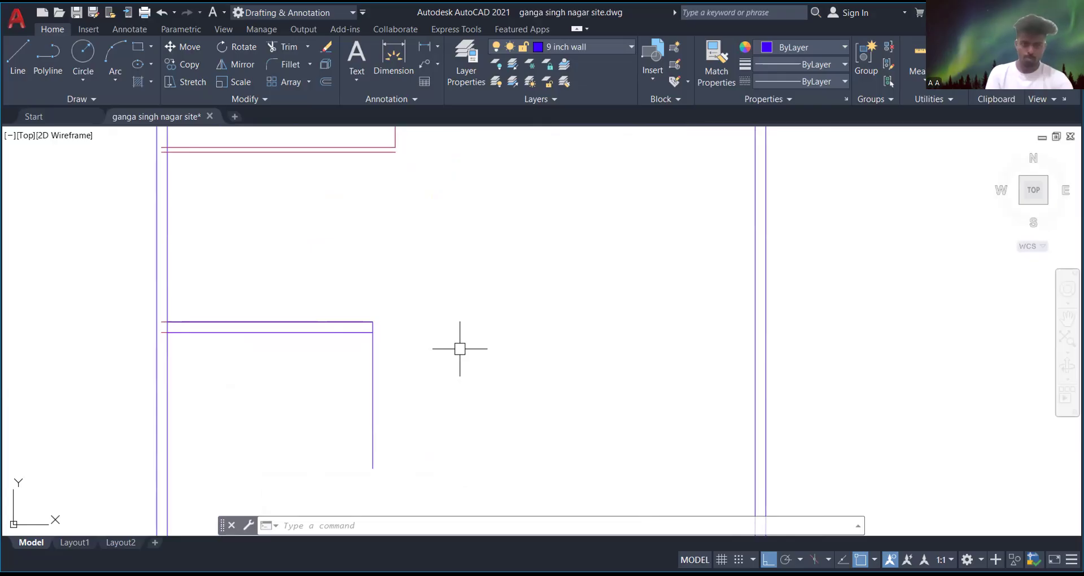
- Offset the vertical wall line 9" outward and fillet its upper end to the lower wall's top line as a sharp corner
{"action": "scroll", "coordinate": [460, 348], "scroll_direction": "down", "scroll_amount": 5}
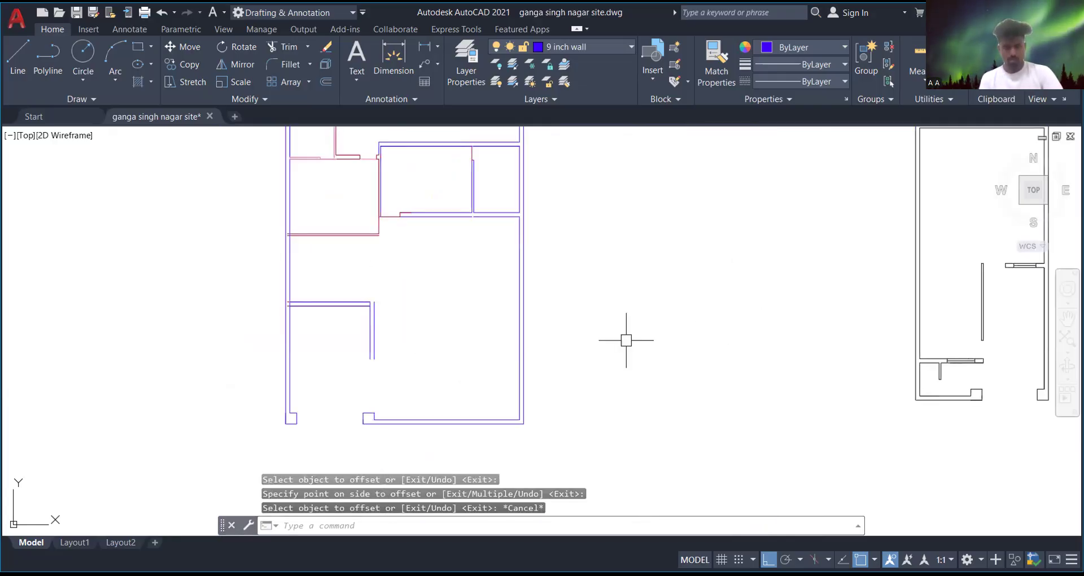
{"action": "scroll", "coordinate": [343, 316], "scroll_direction": "up", "scroll_amount": 2}
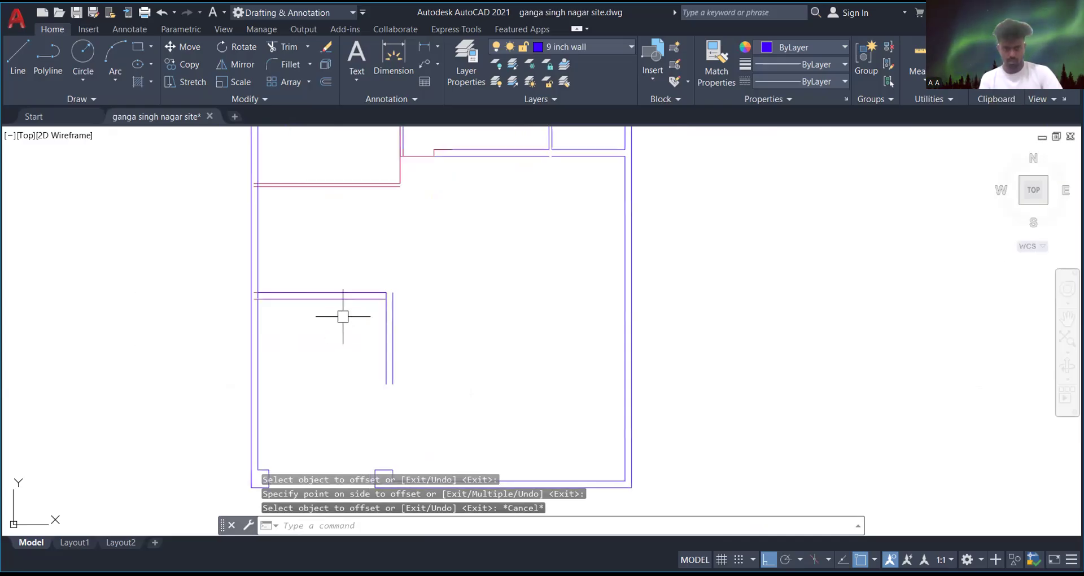
{"action": "scroll", "coordinate": [411, 290], "scroll_direction": "up", "scroll_amount": 4}
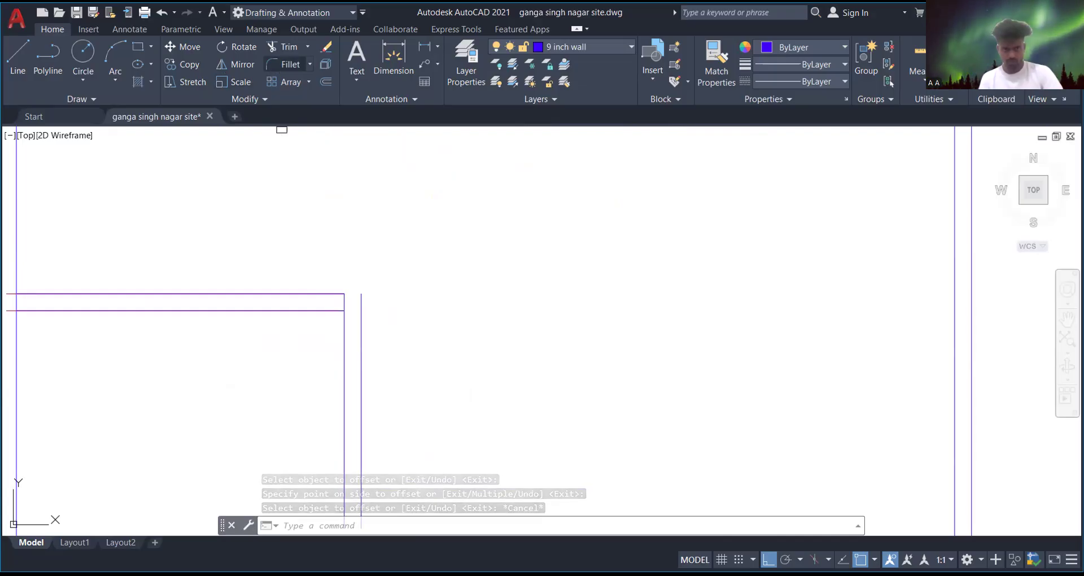
{"action": "left_click", "coordinate": [333, 293]}
{"action": "left_click", "coordinate": [362, 301]}
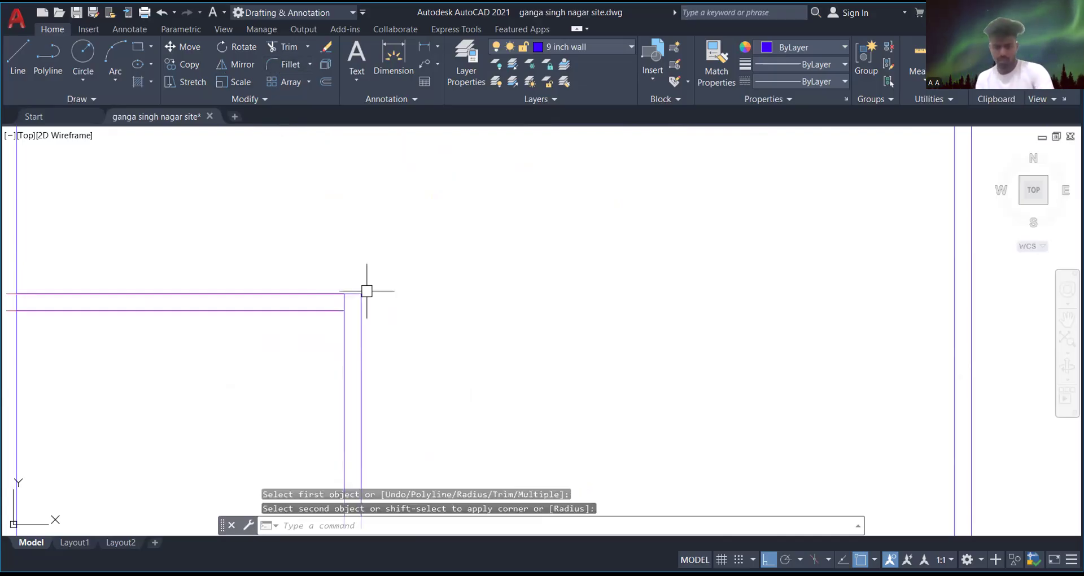
{"action": "key", "text": "space"}
{"action": "type", "text": "l"}
{"action": "key", "text": "space"}
- Make door the current layer, draw a jamb line across the vertical wall below its corner, and trim the inner wall line for the door opening
{"action": "left_click", "coordinate": [559, 45]}
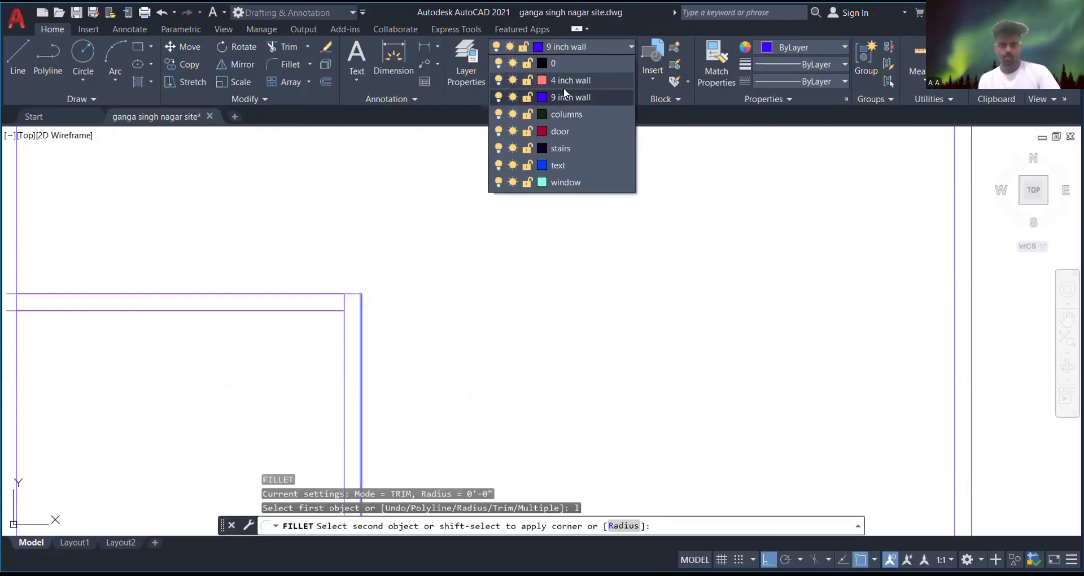
{"action": "left_click", "coordinate": [567, 129]}
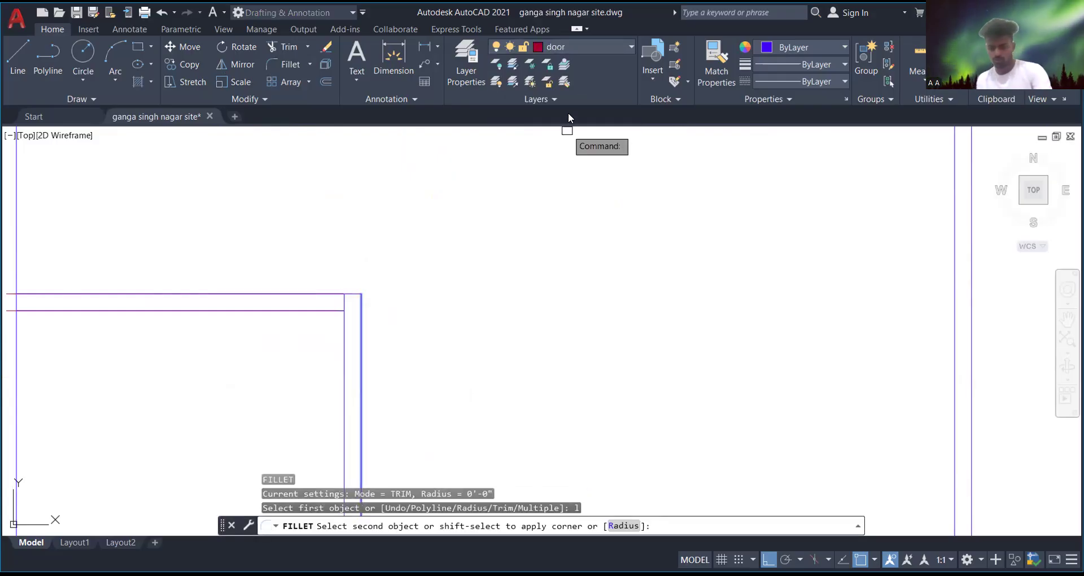
{"action": "type", "text": "l"}
{"action": "key", "text": "space"}
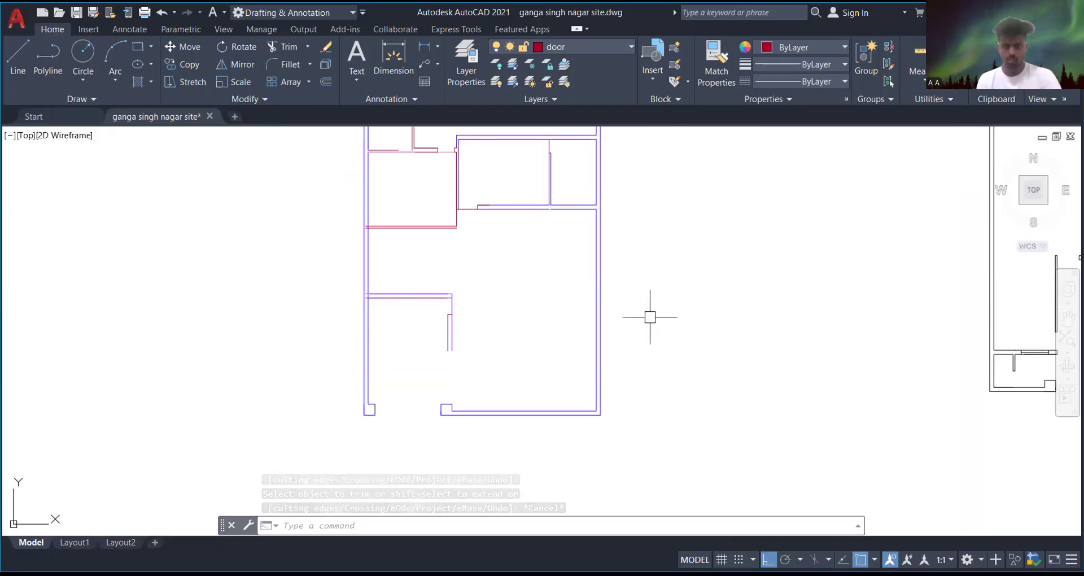
- Offset the bottom outer wall's inner line 9'3" upward, add the wall's second line, and draw a 16'6" line leftward from the right outer wall
{"action": "scroll", "coordinate": [515, 383], "scroll_direction": "down", "scroll_amount": 3}
{"action": "scroll", "coordinate": [510, 327], "scroll_direction": "up", "scroll_amount": 5}
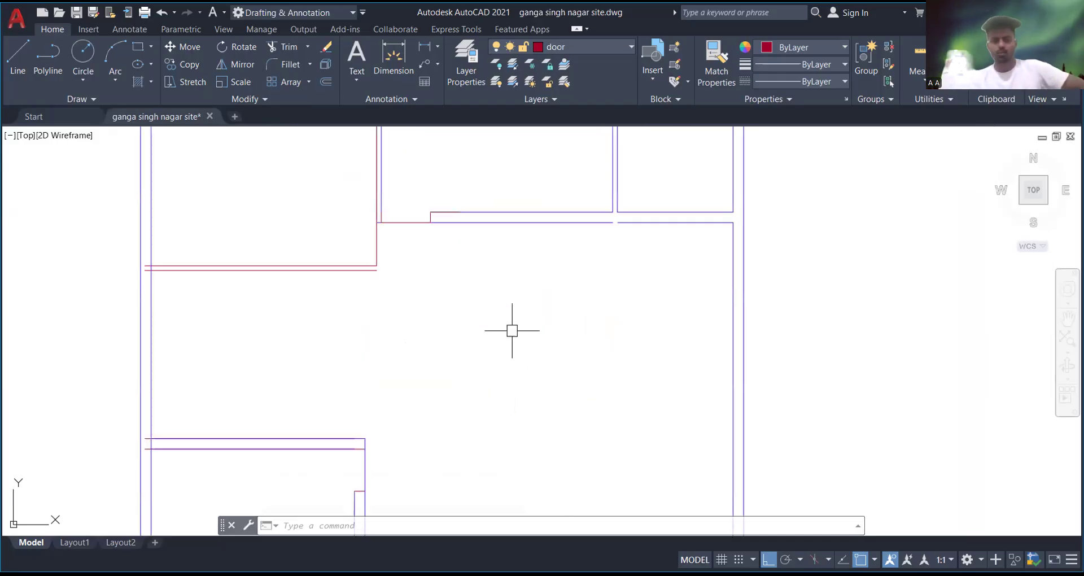
{"action": "scroll", "coordinate": [472, 255], "scroll_direction": "down", "scroll_amount": 3}
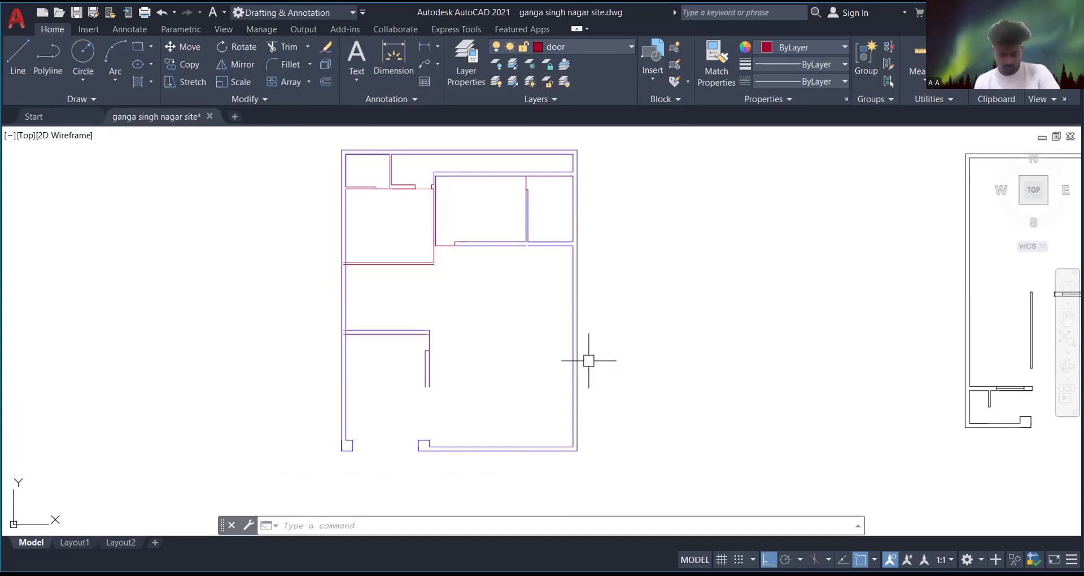
{"action": "scroll", "coordinate": [460, 420], "scroll_direction": "down", "scroll_amount": 2}
{"action": "scroll", "coordinate": [476, 435], "scroll_direction": "up", "scroll_amount": 6}
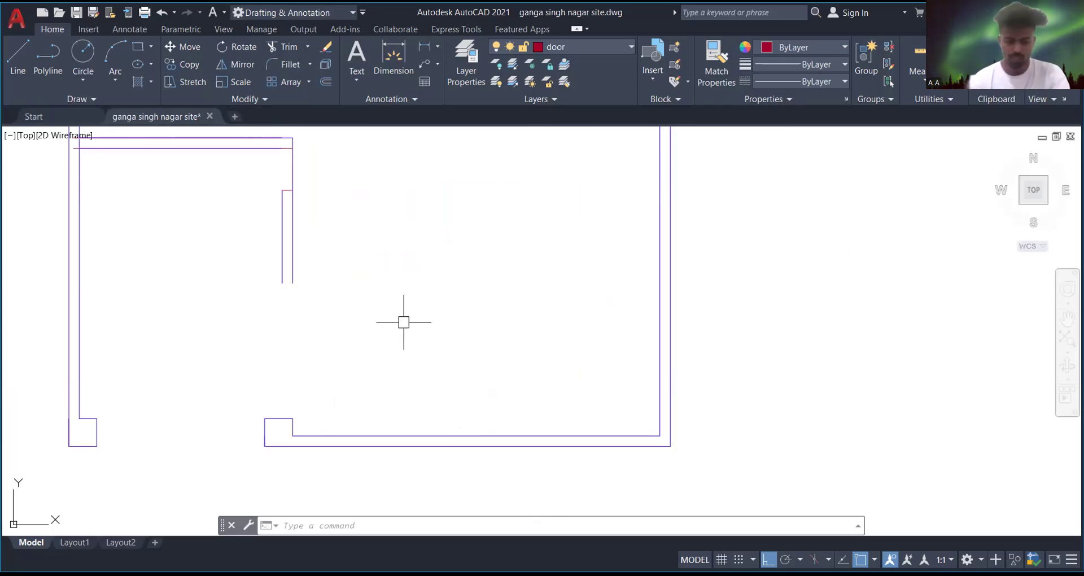
{"action": "type", "text": "o"}
{"action": "key", "text": "Return"}
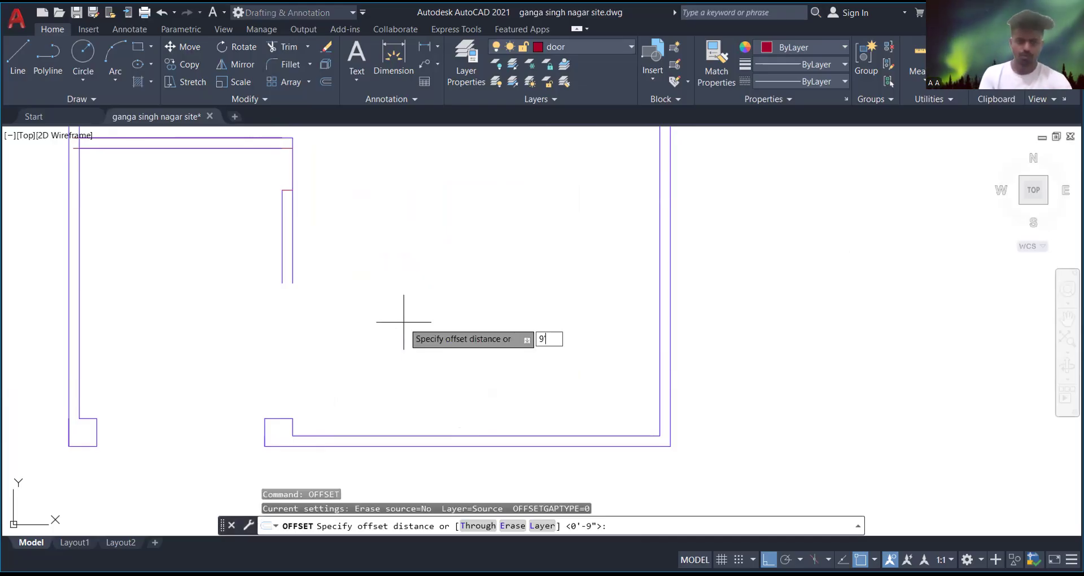
{"action": "type", "text": "3"}
{"action": "key", "text": "Return"}
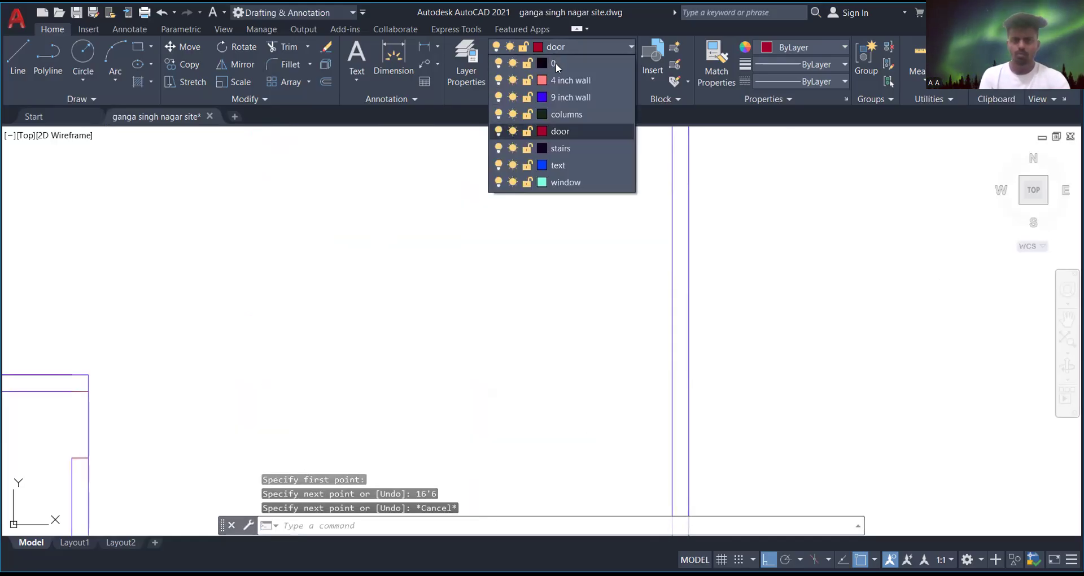
- Make 9 inch wall the current layer
{"action": "left_click", "coordinate": [572, 98]}
{"action": "scroll", "coordinate": [305, 159], "scroll_direction": "down", "scroll_amount": 4}
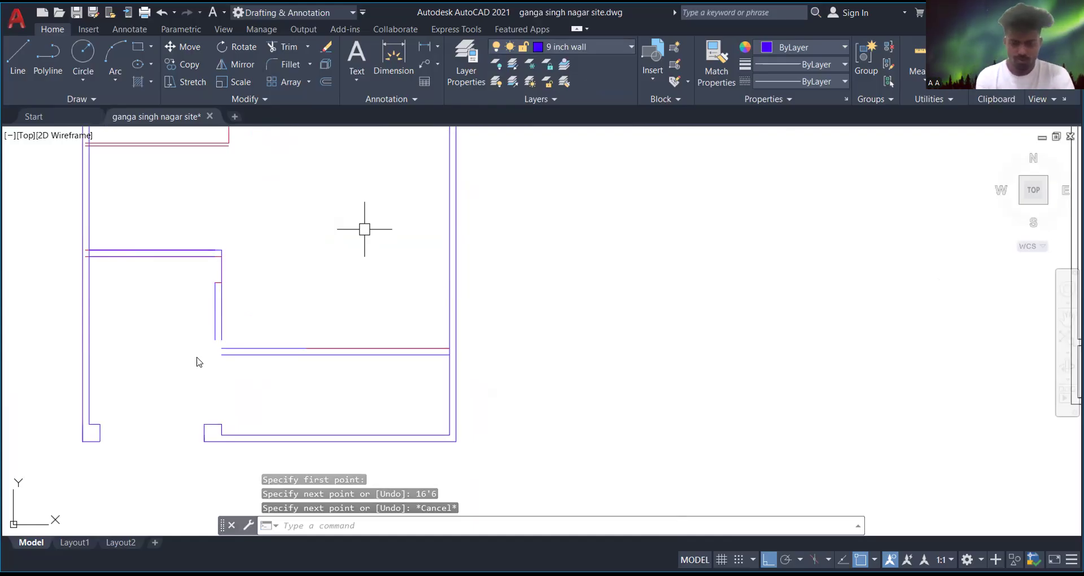
- Draw a 16'6" line leftward from the right outer wall along the lower wall's top line, and continue it vertically upward
{"action": "key", "text": "space"}
{"action": "left_click", "coordinate": [449, 349]}
{"action": "scroll", "coordinate": [450, 349], "scroll_direction": "up", "scroll_amount": 2}
{"action": "type", "text": "16'"}
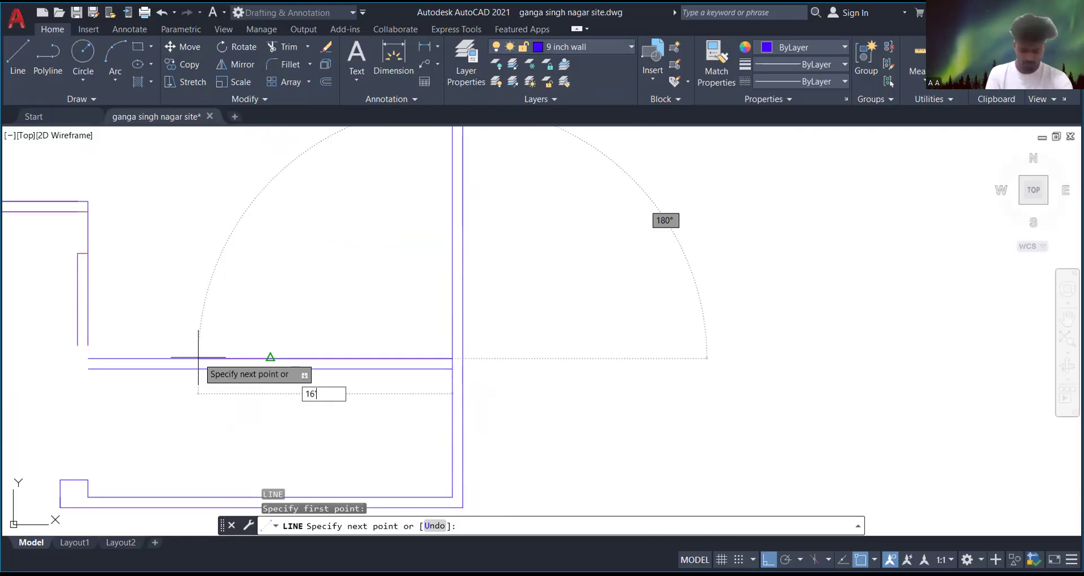
{"action": "type", "text": "6"}
{"action": "key", "text": "Return"}
{"action": "middle_click_drag", "start_coordinate": [244, 126], "coordinate": [205, 241]}
{"action": "key", "text": "Escape"}
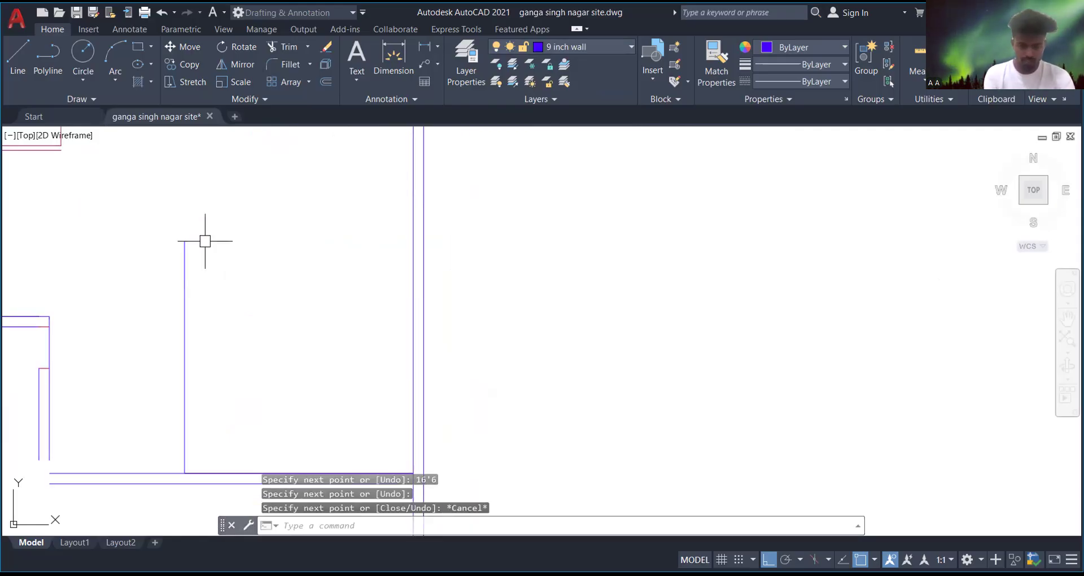
- Offset the new vertical wall line 9" to the left for the wall's second face
{"action": "type", "text": "OFFSET"}
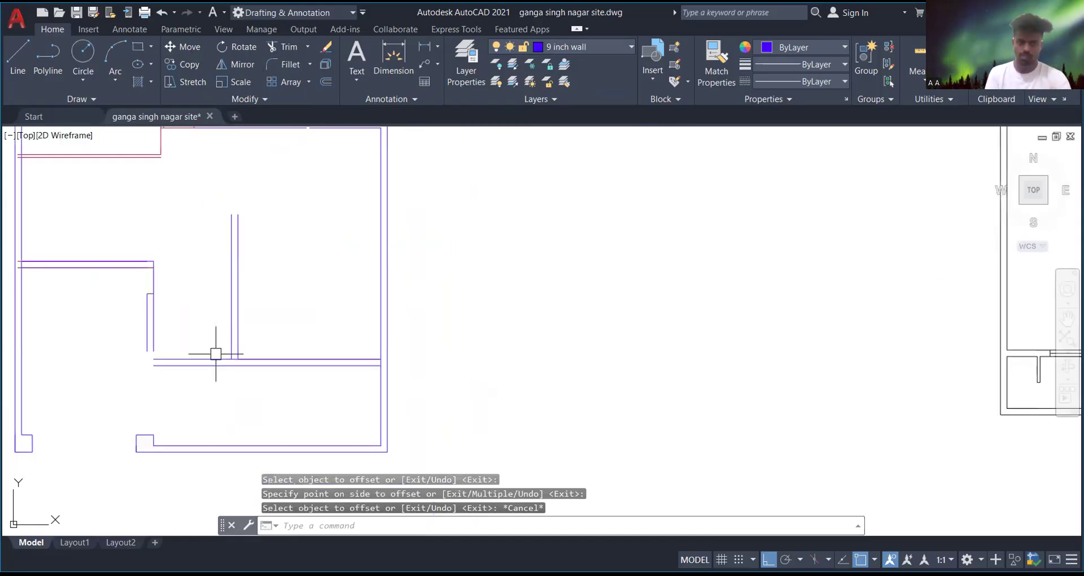
{"action": "scroll", "coordinate": [243, 286], "scroll_direction": "down", "scroll_amount": 3}
{"action": "scroll", "coordinate": [184, 303], "scroll_direction": "up", "scroll_amount": 3}
{"action": "scroll", "coordinate": [253, 328], "scroll_direction": "down", "scroll_amount": 2}
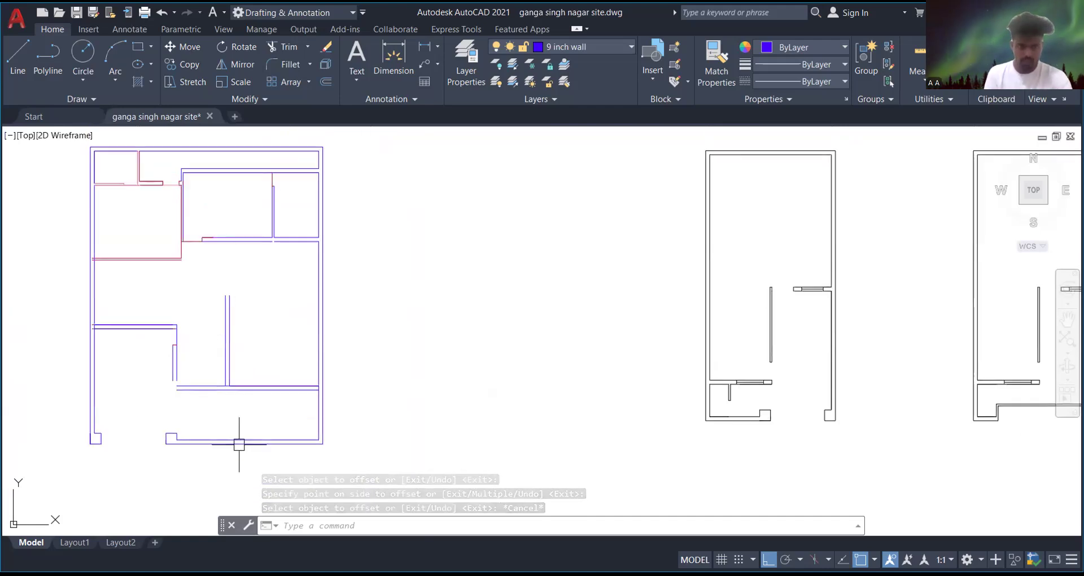
{"action": "scroll", "coordinate": [274, 350], "scroll_direction": "up", "scroll_amount": 2}
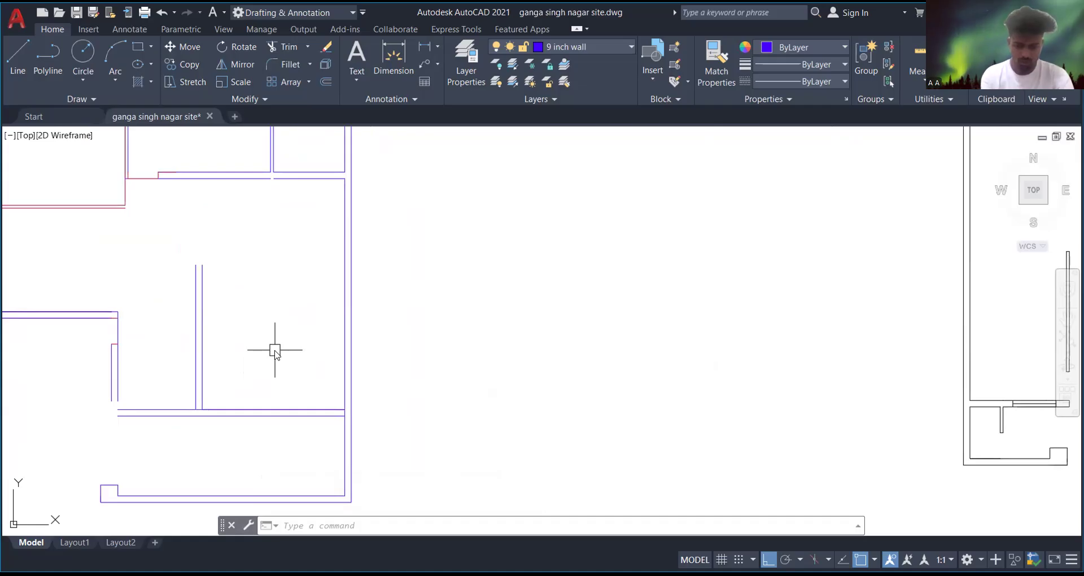
- Offset the lower room's bottom wall line 10' upward
{"action": "type", "text": "o"}
{"action": "key", "text": "Return"}
{"action": "type", "text": "10"}
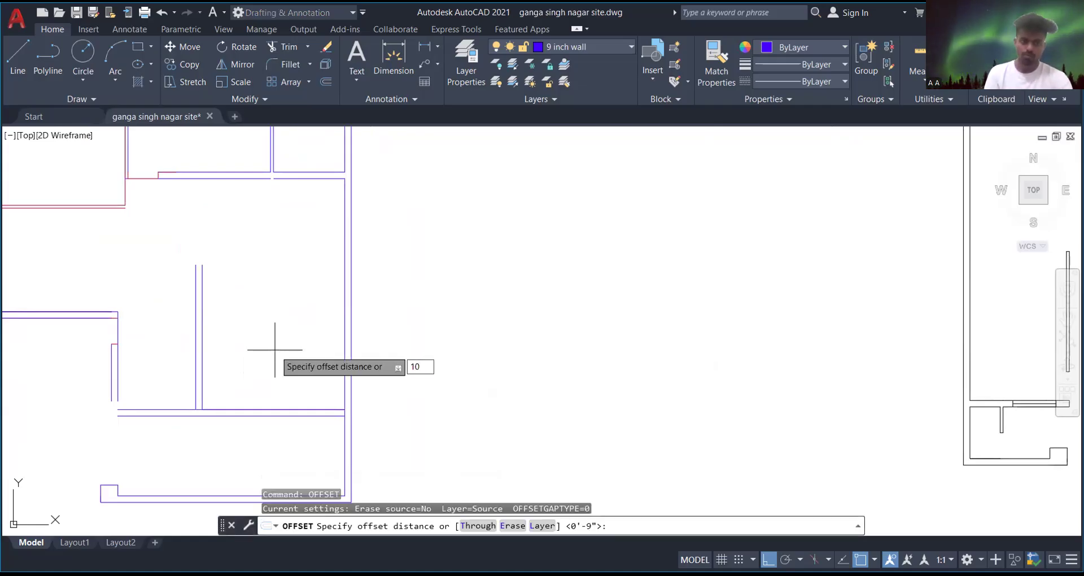
{"action": "type", "text": "'"}
{"action": "key", "text": "Return"}
{"action": "left_click", "coordinate": [275, 410]}
{"action": "left_click", "coordinate": [274, 301]}
{"action": "key", "text": "Escape"}
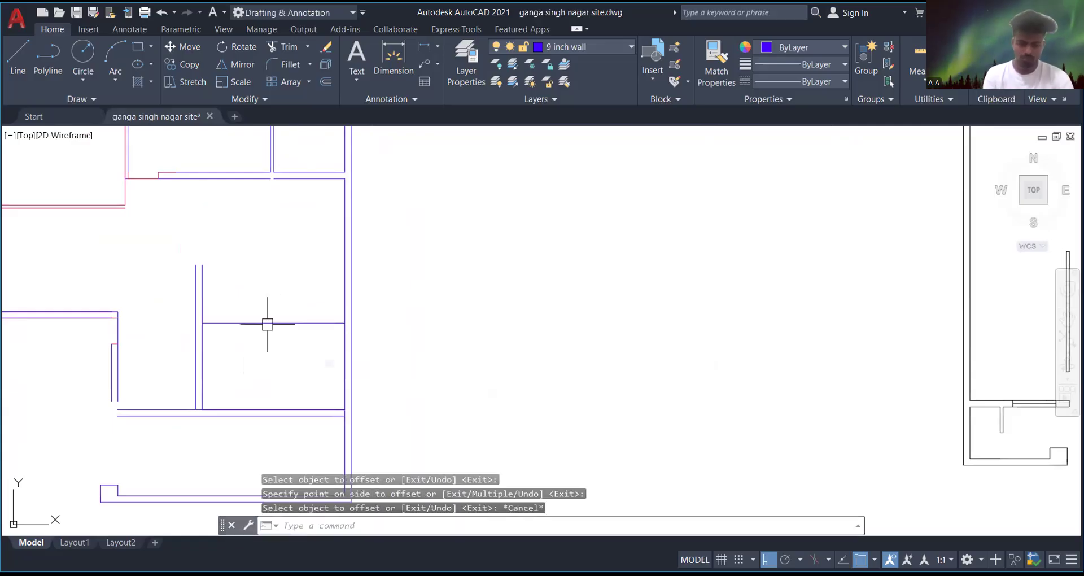
- Offset the lower room's upper wall line 9" upward to give the wall its thickness
{"action": "type", "text": "o"}
{"action": "key", "text": "Return"}
{"action": "type", "text": "9"}
{"action": "key", "text": "Return"}
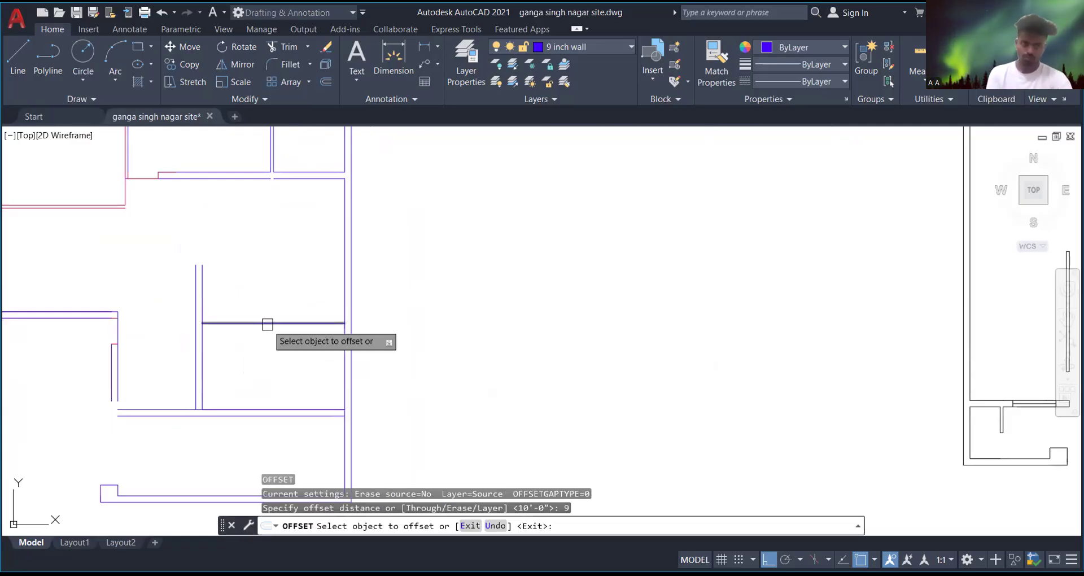
{"action": "left_click", "coordinate": [268, 324]}
{"action": "left_click", "coordinate": [268, 321]}
{"action": "key", "text": "Escape"}
{"action": "scroll", "coordinate": [237, 333], "scroll_direction": "down", "scroll_amount": 5}
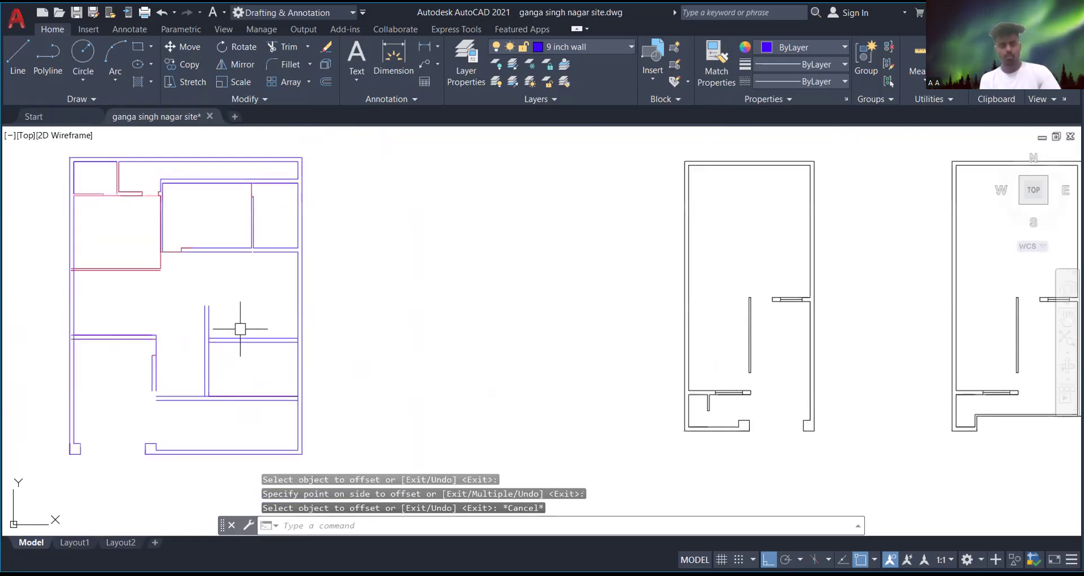
- Trim the vertical wall lines that extend above the lower room's upper wall so they end in a corner
{"action": "scroll", "coordinate": [243, 325], "scroll_direction": "up", "scroll_amount": 5}
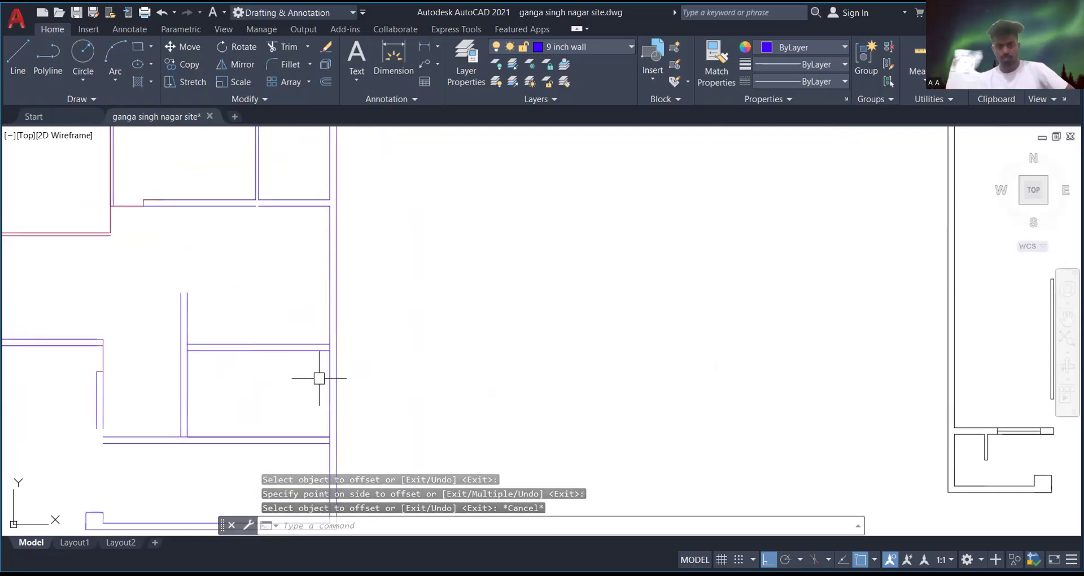
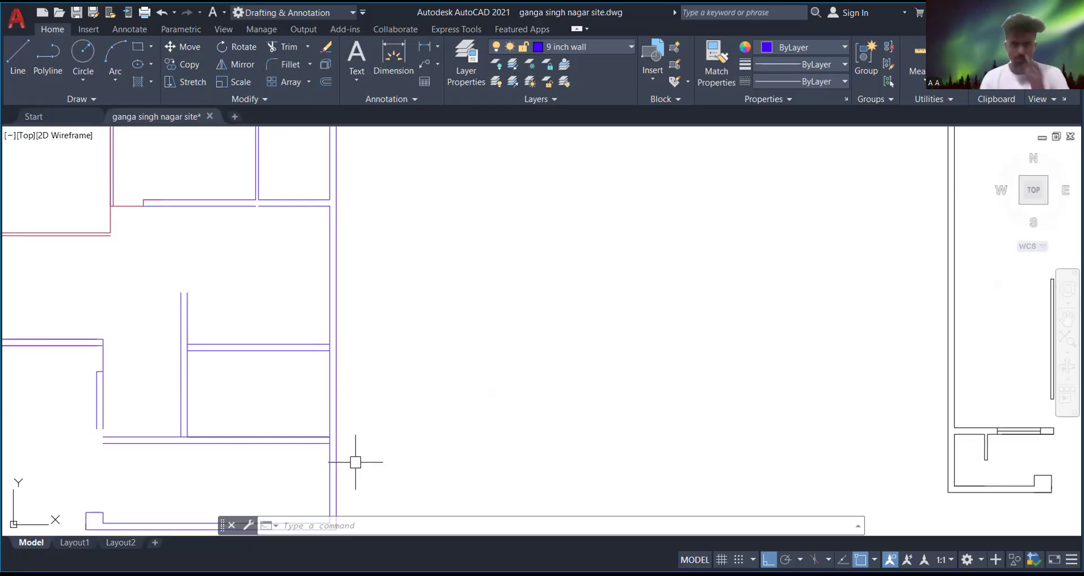
{"action": "scroll", "coordinate": [216, 292], "scroll_direction": "down", "scroll_amount": 2}
{"action": "scroll", "coordinate": [209, 302], "scroll_direction": "up", "scroll_amount": 5}
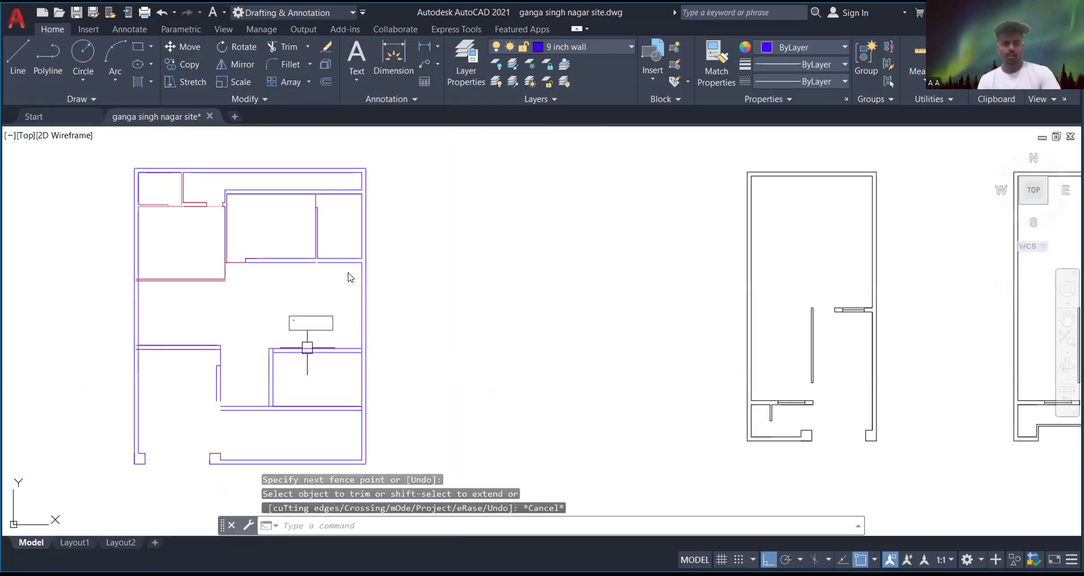
{"action": "scroll", "coordinate": [350, 272], "scroll_direction": "up", "scroll_amount": 5}
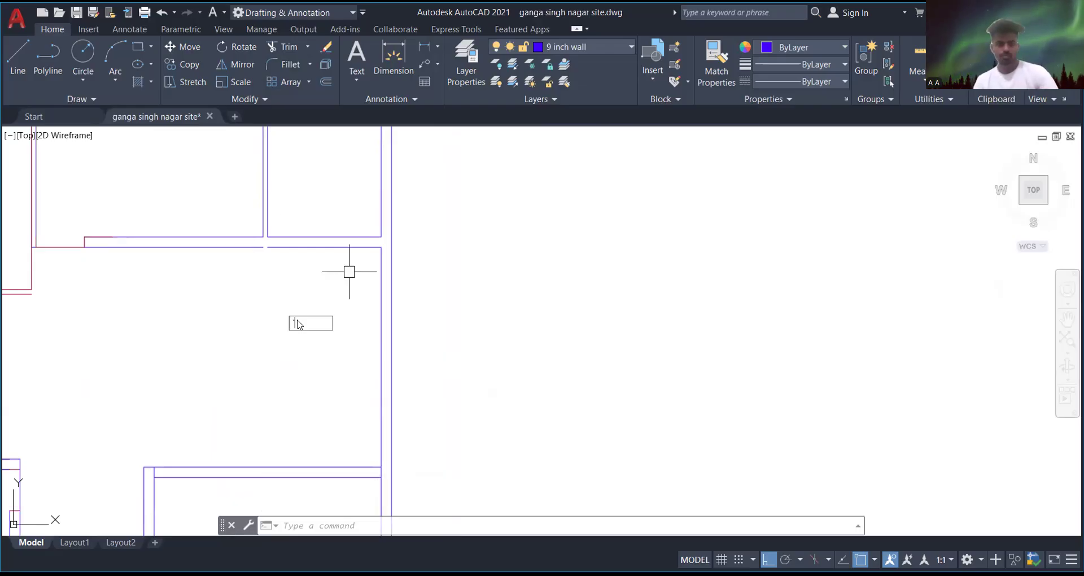
{"action": "left_click", "coordinate": [316, 281]}
{"action": "left_click", "coordinate": [251, 380]}
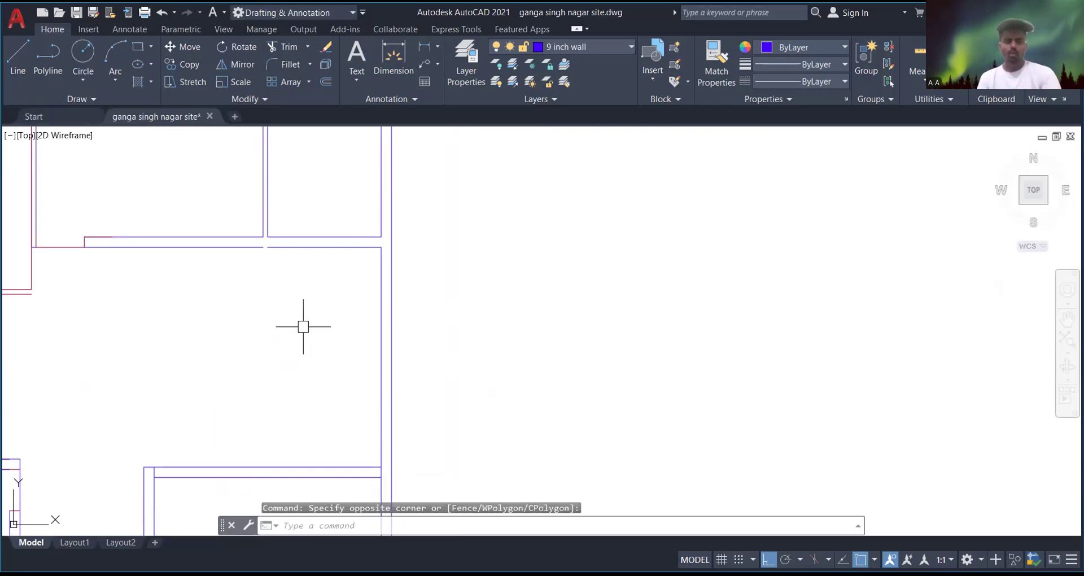
{"action": "scroll", "coordinate": [302, 322], "scroll_direction": "down", "scroll_amount": 5}
{"action": "scroll", "coordinate": [315, 295], "scroll_direction": "up", "scroll_amount": 5}
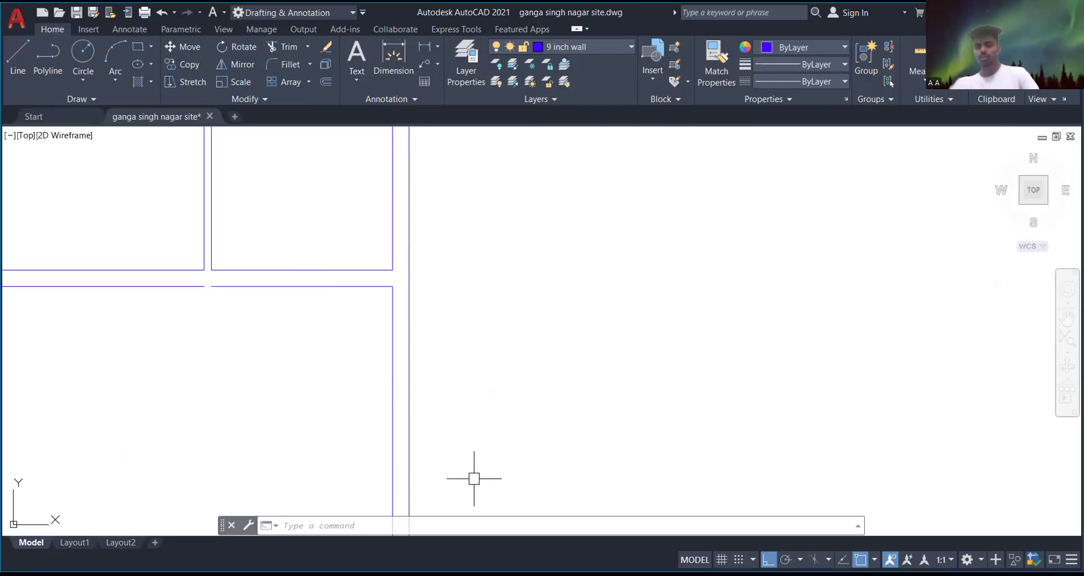
{"action": "left_click", "coordinate": [474, 479]}
{"action": "key", "text": "Escape"}
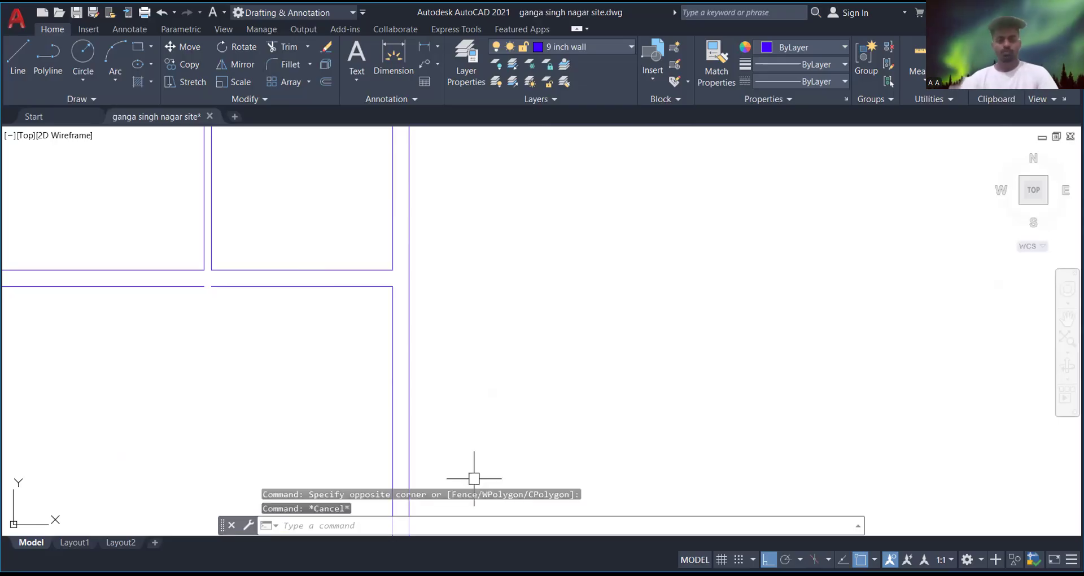
{"action": "scroll", "coordinate": [1055, 434], "scroll_direction": "down", "scroll_amount": 1}
{"action": "scroll", "coordinate": [497, 395], "scroll_direction": "down", "scroll_amount": 3}
{"action": "scroll", "coordinate": [522, 376], "scroll_direction": "up", "scroll_amount": 5}
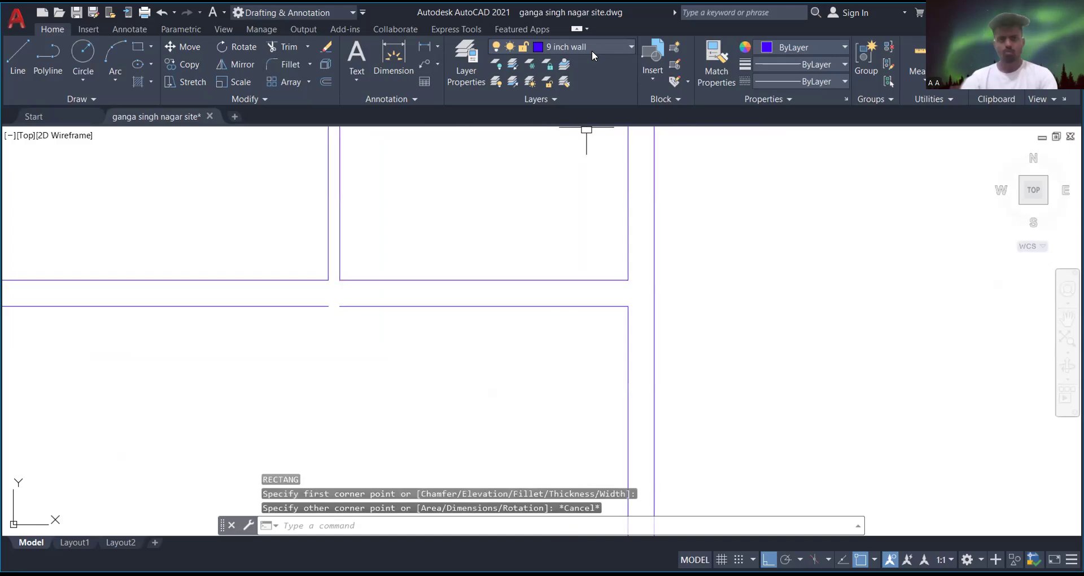
- Make stairs the current layer and draw a 40" by 40" landing rectangle at the right outer wall, directly below the upper room's wall
{"action": "left_click", "coordinate": [592, 48]}
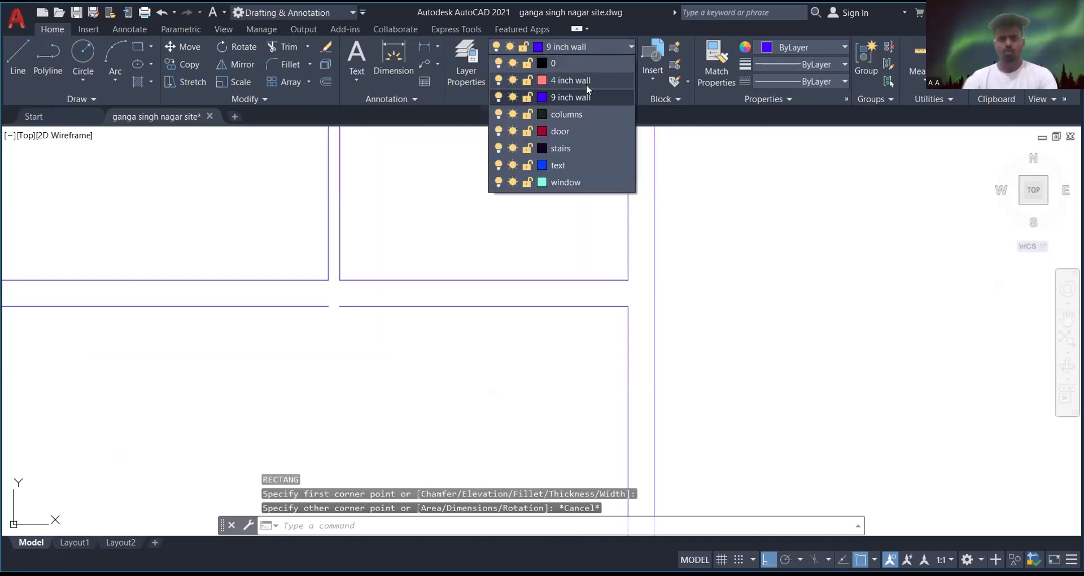
{"action": "left_click", "coordinate": [582, 148]}
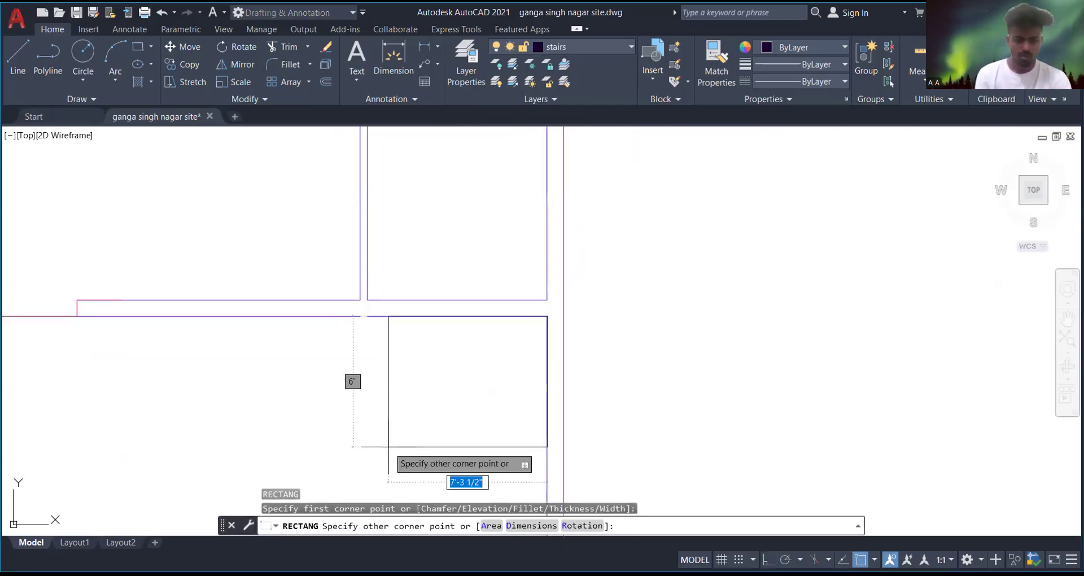
{"action": "type", "text": "d"}
{"action": "key", "text": "Return"}
{"action": "type", "text": "40"}
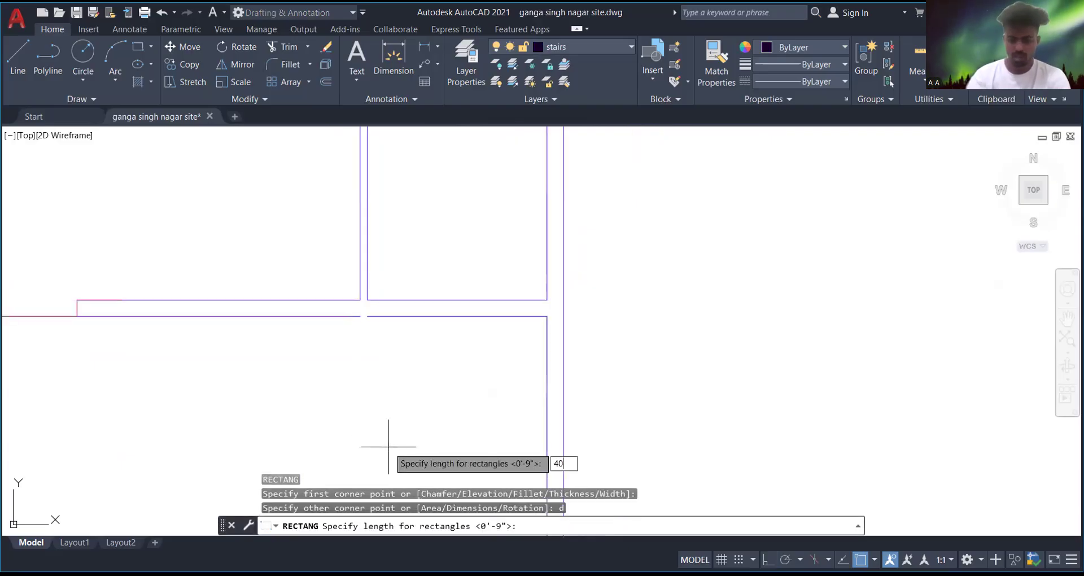
{"action": "key", "text": "Return"}
{"action": "type", "text": "40"}
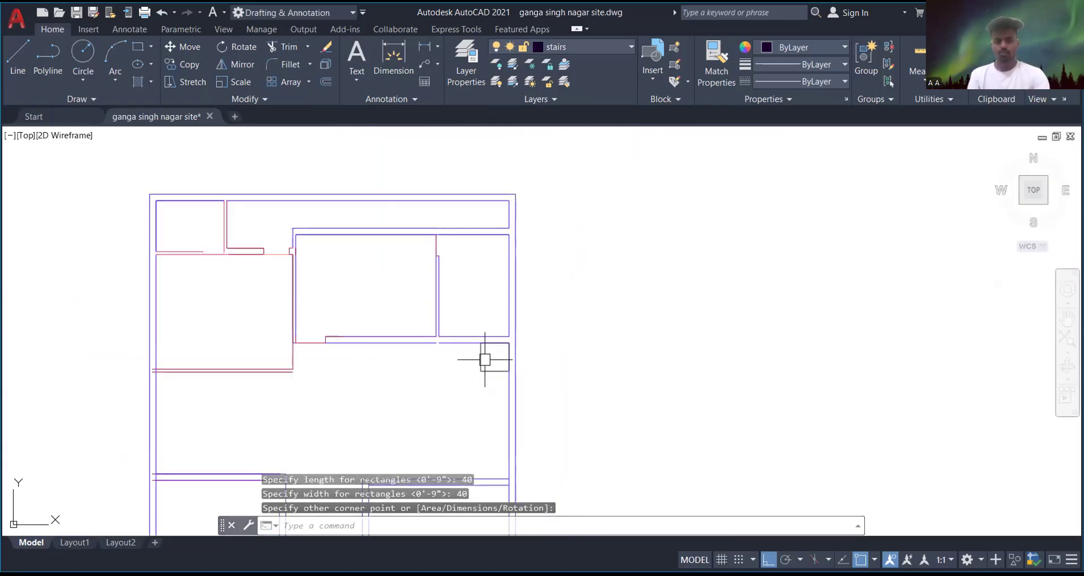
- Draw the first stair tread leftward from the landing's upper-left corner, 10" wide and 40" long
{"action": "scroll", "coordinate": [482, 359], "scroll_direction": "up", "scroll_amount": 6}
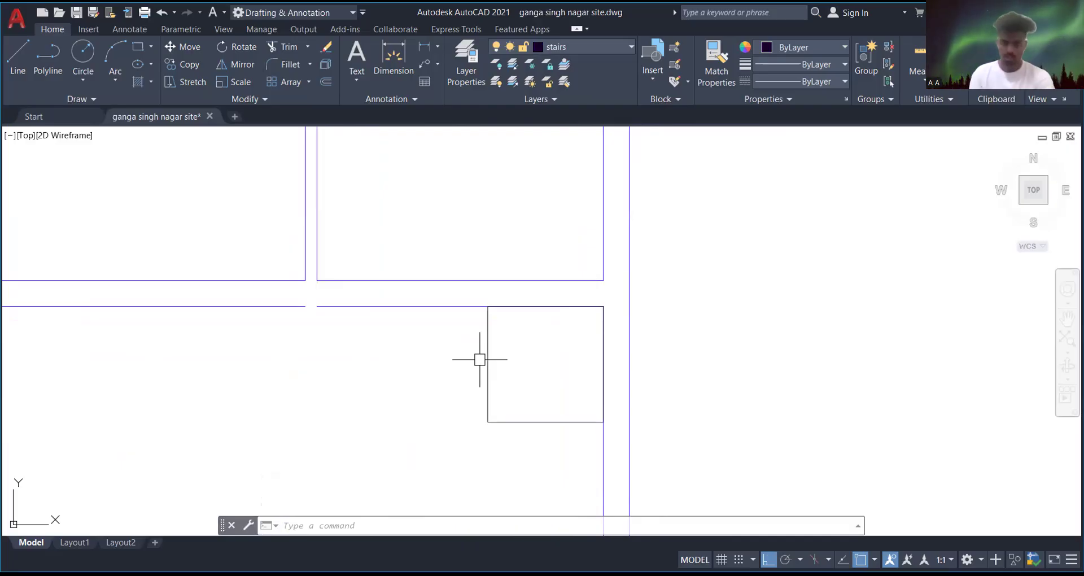
{"action": "scroll", "coordinate": [515, 326], "scroll_direction": "down", "scroll_amount": 4}
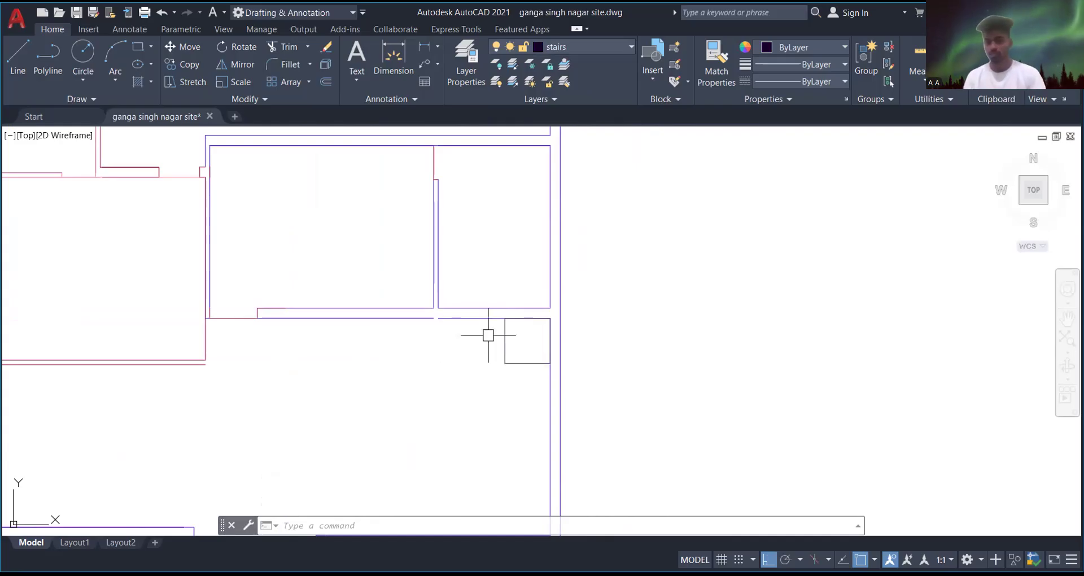
{"action": "scroll", "coordinate": [496, 338], "scroll_direction": "up", "scroll_amount": 4}
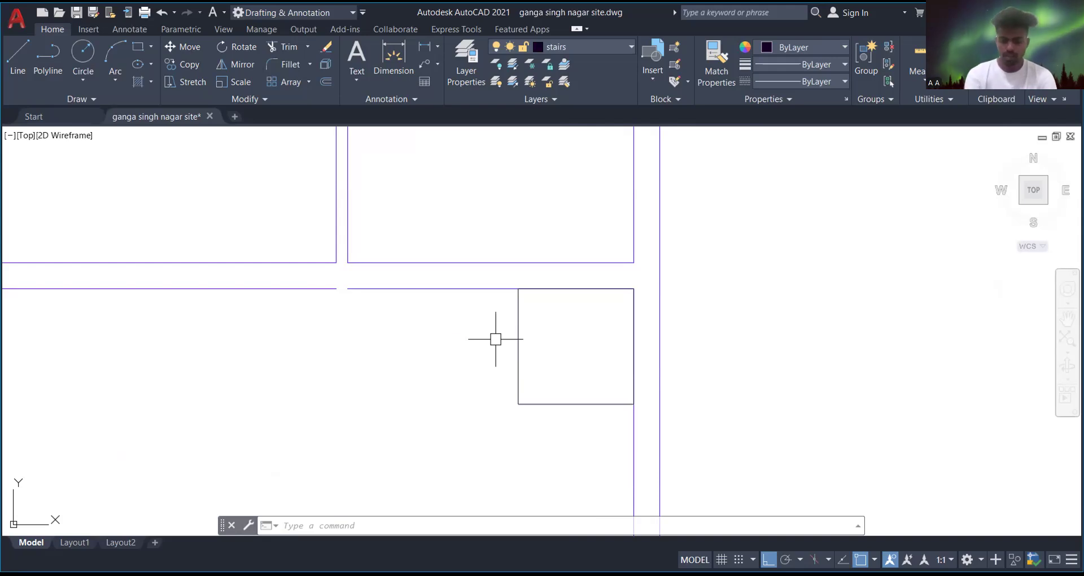
{"action": "type", "text": "l"}
{"action": "key", "text": "Return"}
{"action": "left_click", "coordinate": [519, 288]}
{"action": "type", "text": "10"}
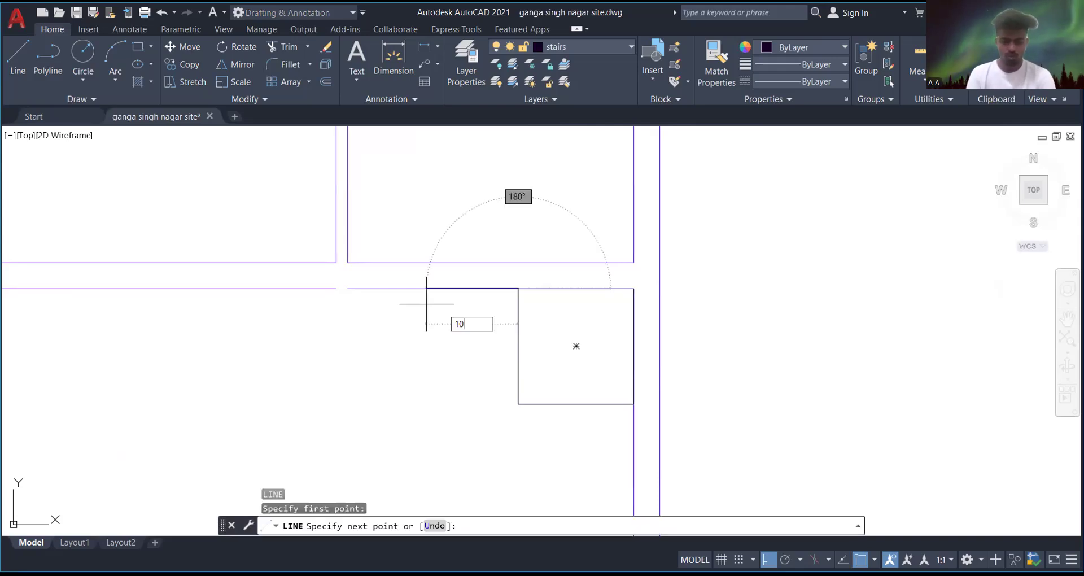
{"action": "key", "text": "Return"}
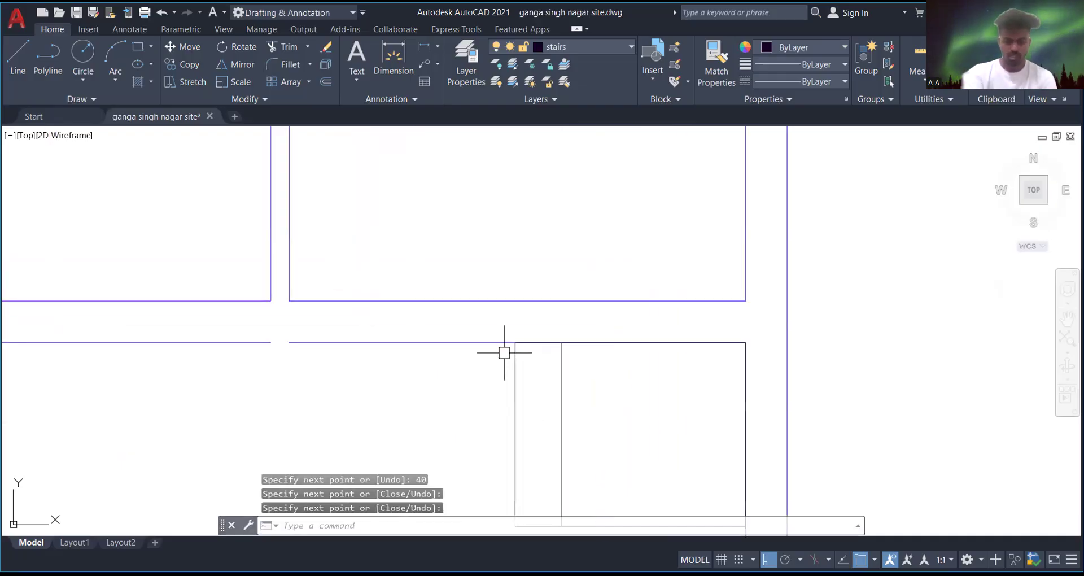
- Offset the tread line leftward for five more treads, and draw the stair edge lines under the treads and down to the lower room's wall
{"action": "type", "text": "of"}
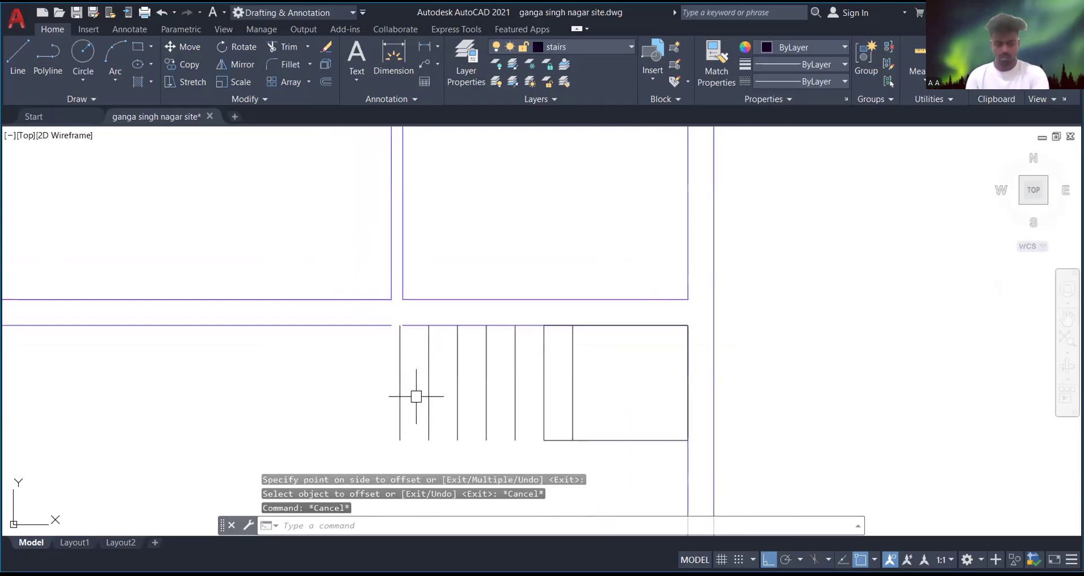
{"action": "type", "text": "Ez"}
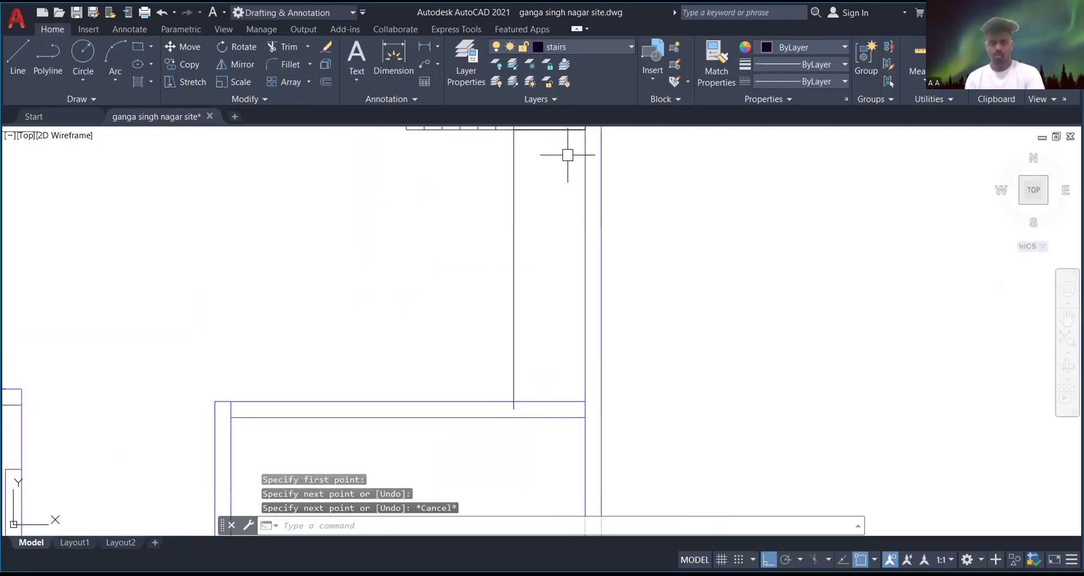
- Copy the square landing to the stair's lower end above the room wall, and draw a tread line 10" above it
{"action": "scroll", "coordinate": [532, 339], "scroll_direction": "down", "scroll_amount": 2}
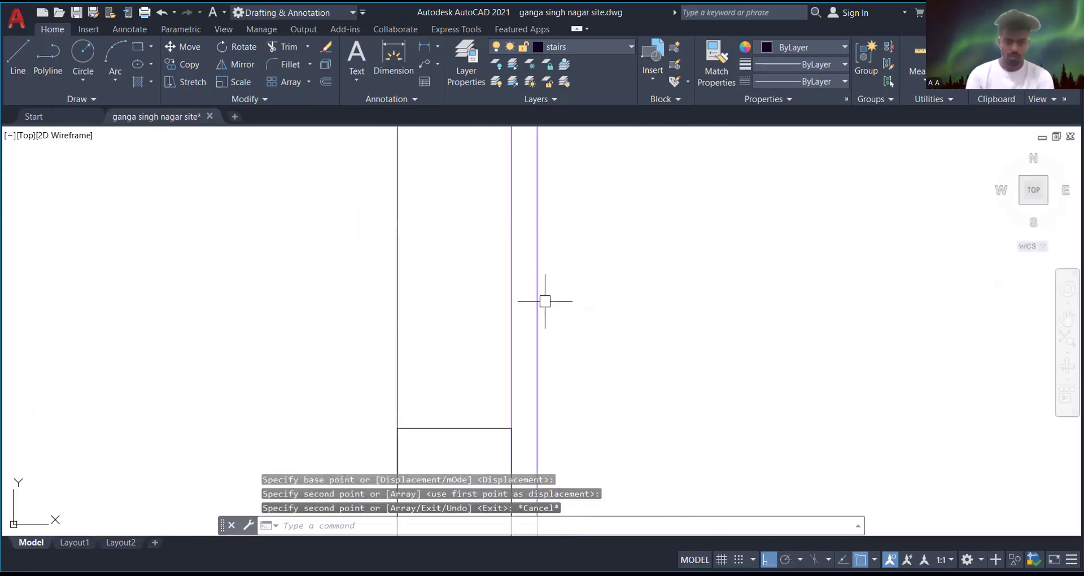
{"action": "scroll", "coordinate": [455, 342], "scroll_direction": "down", "scroll_amount": 4}
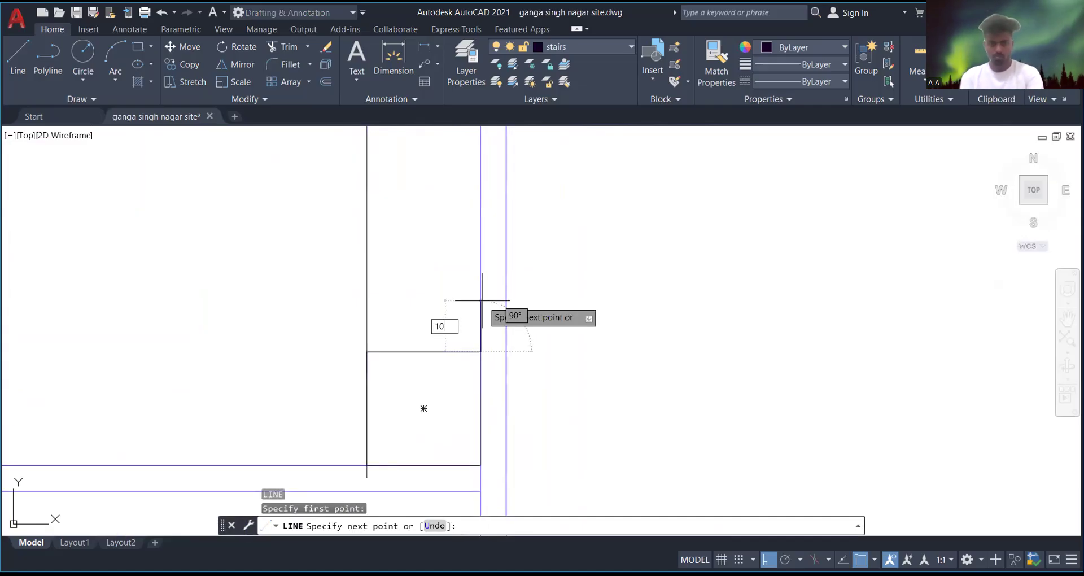
- Offset the tread line repeatedly upward at 10" spacing to fill the vertical flight up to the upper landing
{"action": "type", "text": "of"}
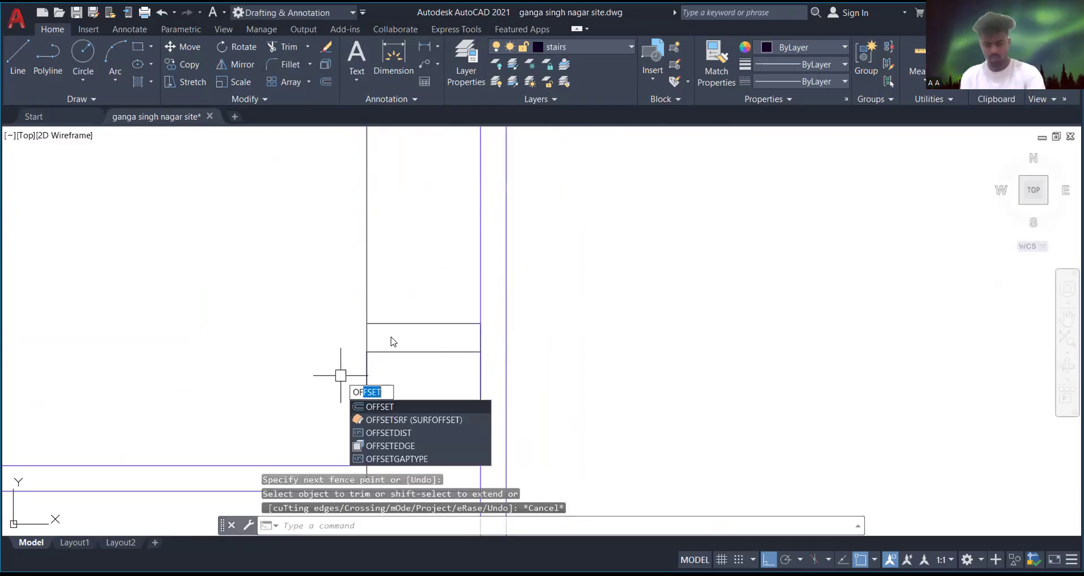
{"action": "key", "text": "Return"}
{"action": "type", "text": "1"}
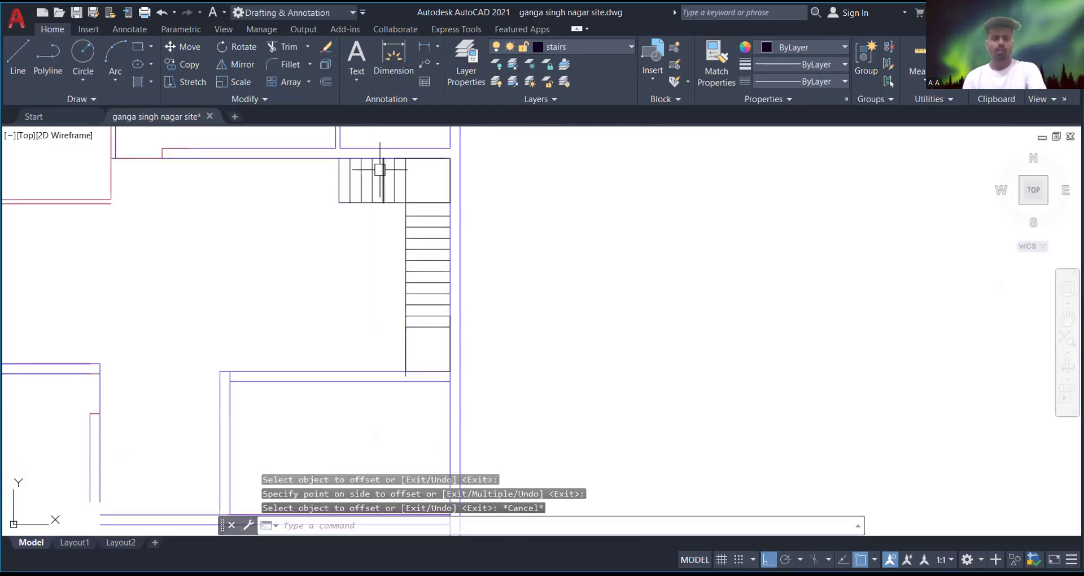
{"action": "scroll", "coordinate": [356, 164], "scroll_direction": "up", "scroll_amount": 2}
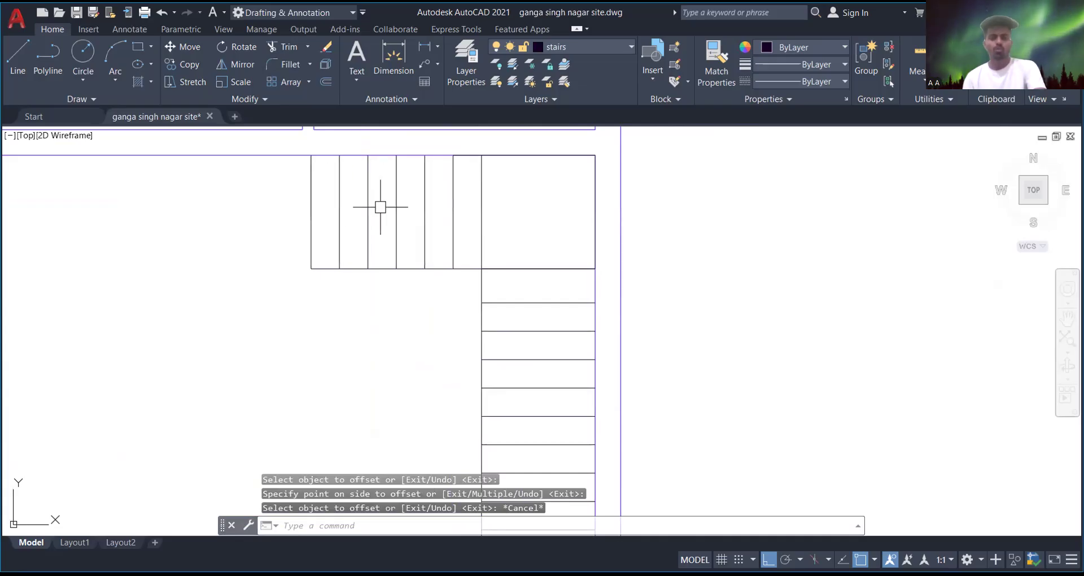
{"action": "scroll", "coordinate": [327, 213], "scroll_direction": "down", "scroll_amount": 4}
{"action": "scroll", "coordinate": [308, 337], "scroll_direction": "up", "scroll_amount": 4}
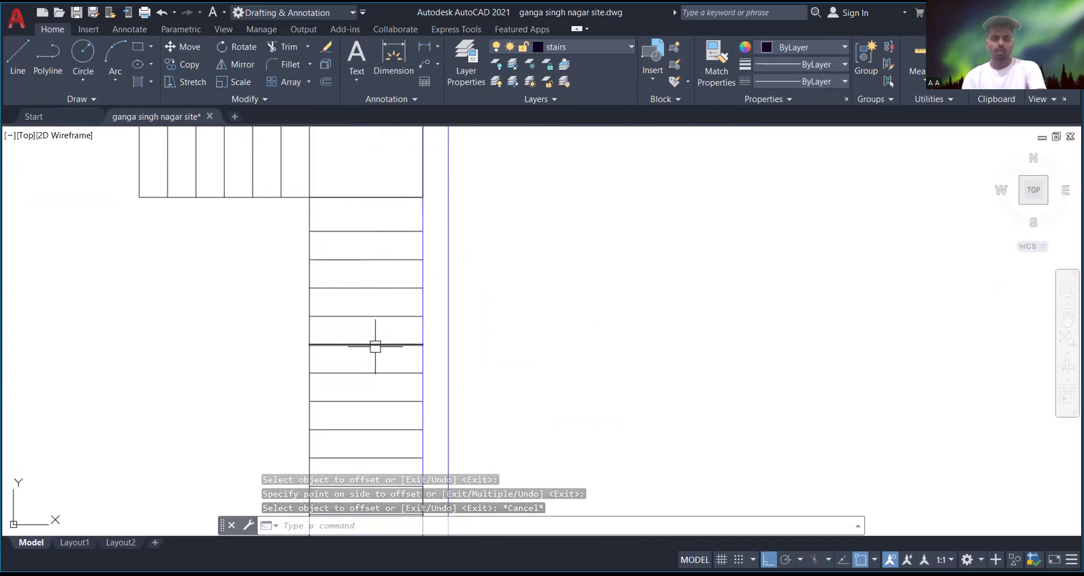
{"action": "scroll", "coordinate": [376, 346], "scroll_direction": "down", "scroll_amount": 2}
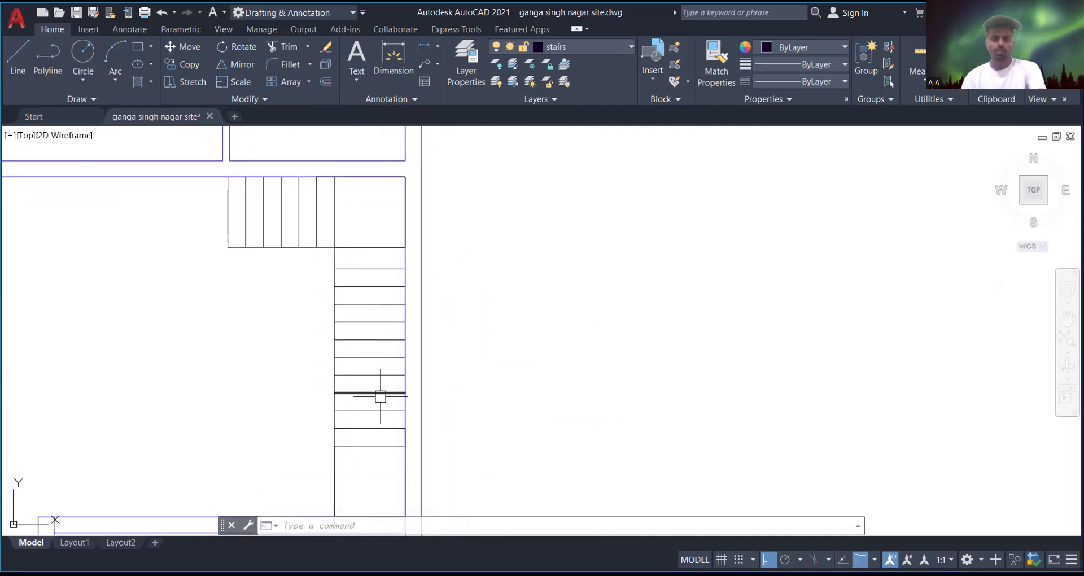
- Draw the lower flight's first tread 10" leftward from the lower landing's upper-left corner and down to the room wall
{"action": "scroll", "coordinate": [396, 332], "scroll_direction": "down", "scroll_amount": 4}
{"action": "scroll", "coordinate": [386, 378], "scroll_direction": "up", "scroll_amount": 7}
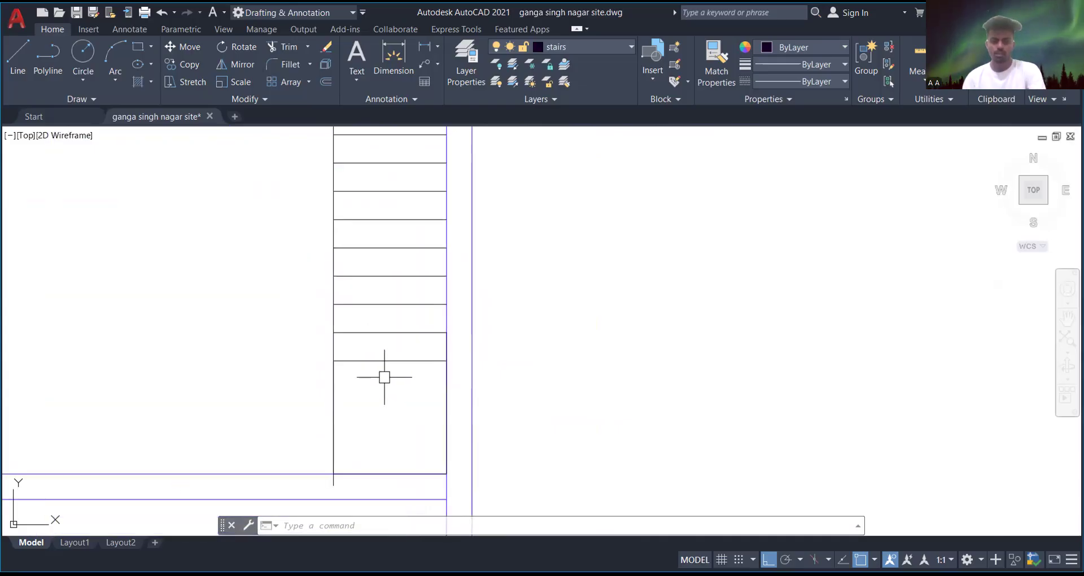
{"action": "key", "text": "Escape"}
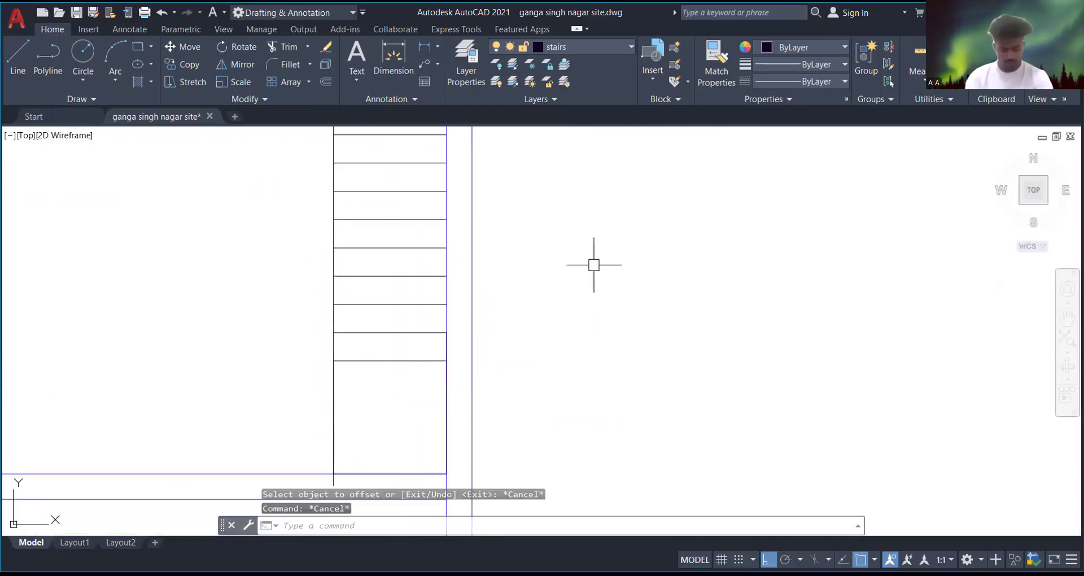
{"action": "scroll", "coordinate": [646, 182], "scroll_direction": "down", "scroll_amount": 4}
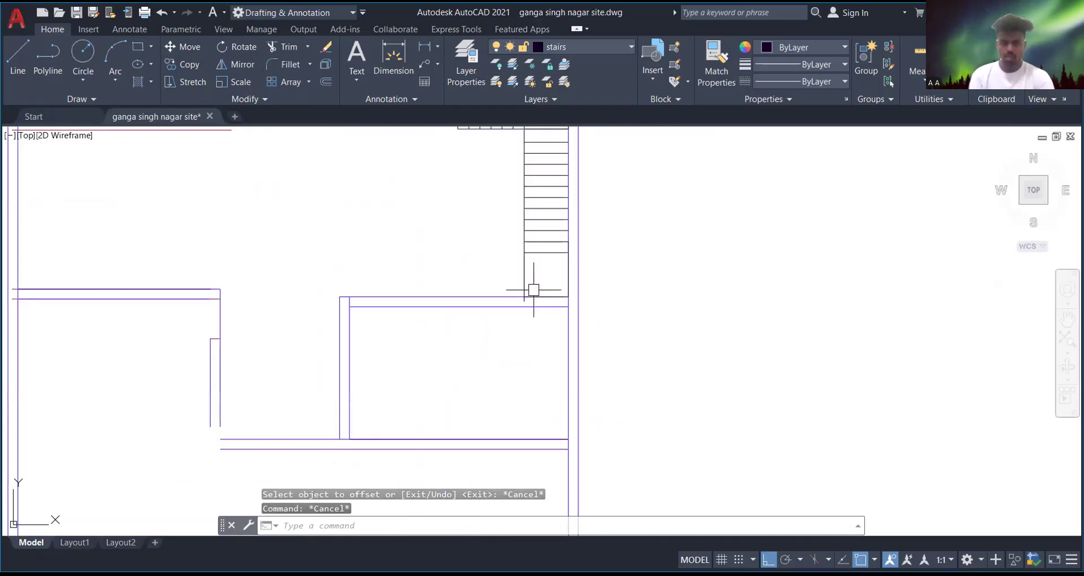
{"action": "scroll", "coordinate": [510, 290], "scroll_direction": "up", "scroll_amount": 4}
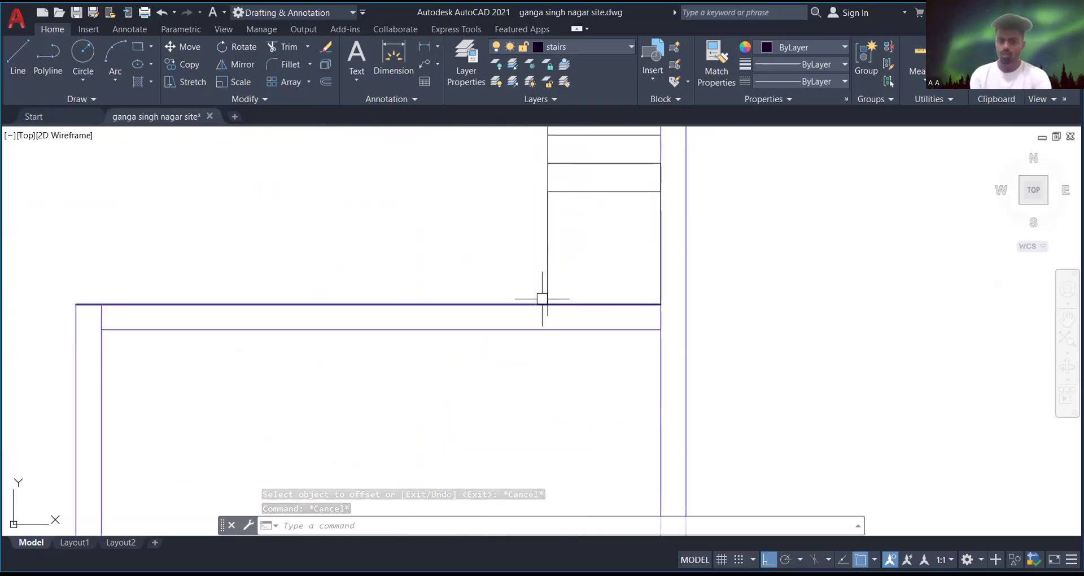
{"action": "key", "text": "Escape"}
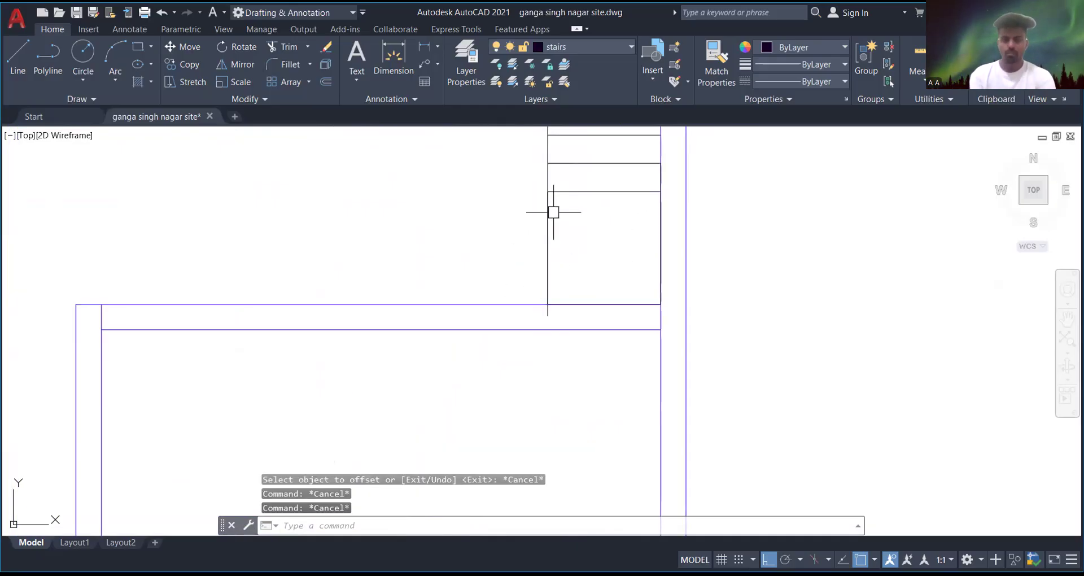
{"action": "type", "text": "l"}
{"action": "key", "text": "Return"}
{"action": "left_click", "coordinate": [548, 191]}
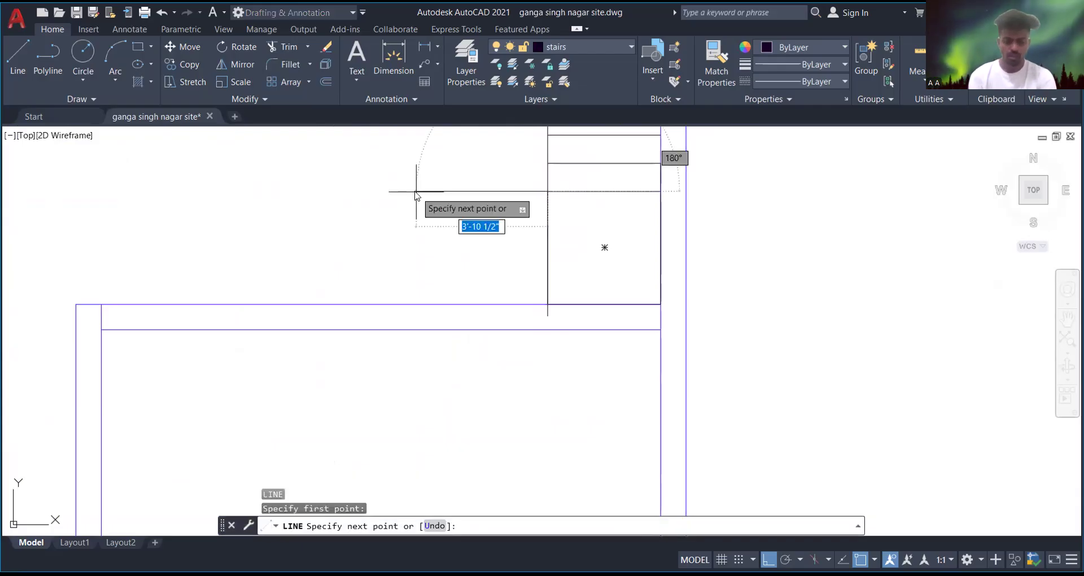
{"action": "type", "text": "10\\"}
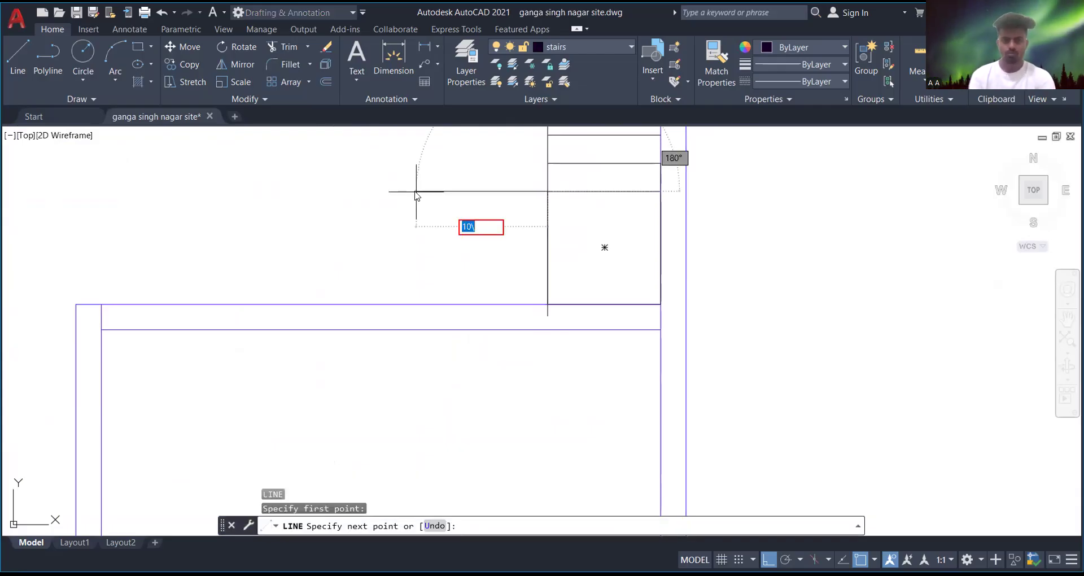
{"action": "key", "text": "BackSpace"}
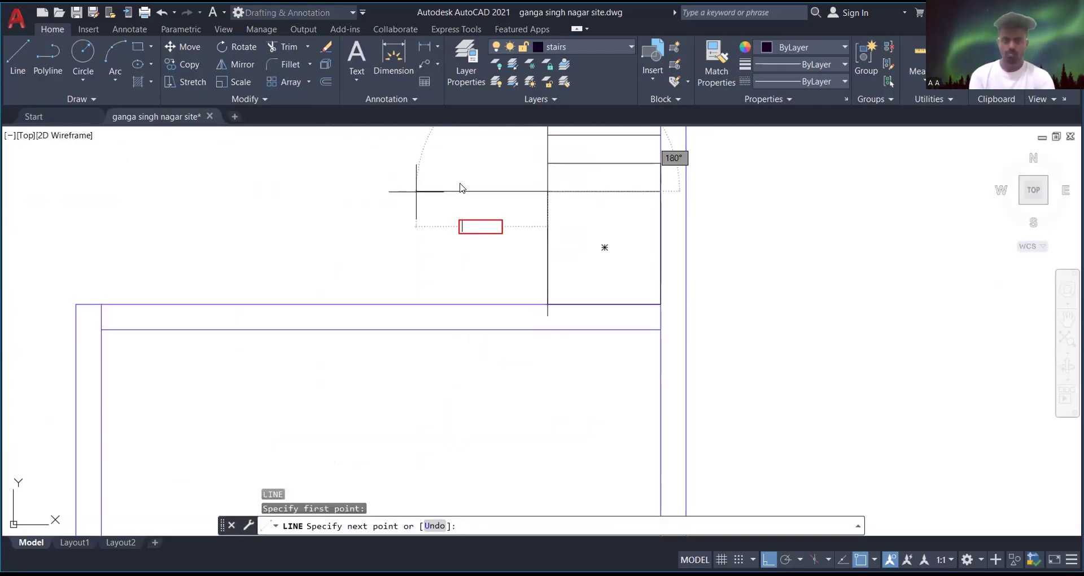
{"action": "type", "text": "10"}
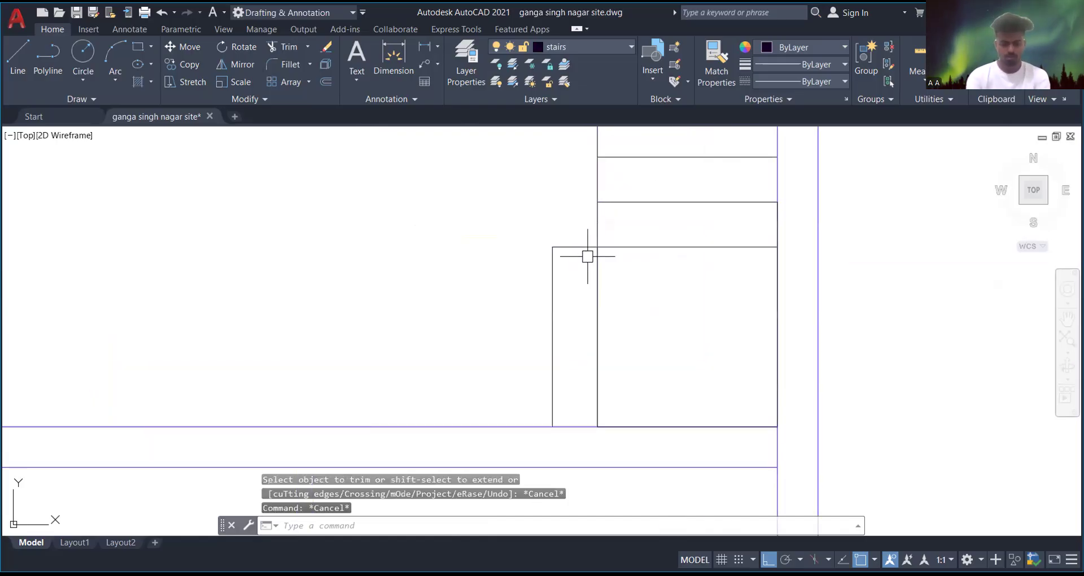
- Offset the lower flight's tread line leftward for two more treads at 10" spacing above the room wall
{"action": "type", "text": "of"}
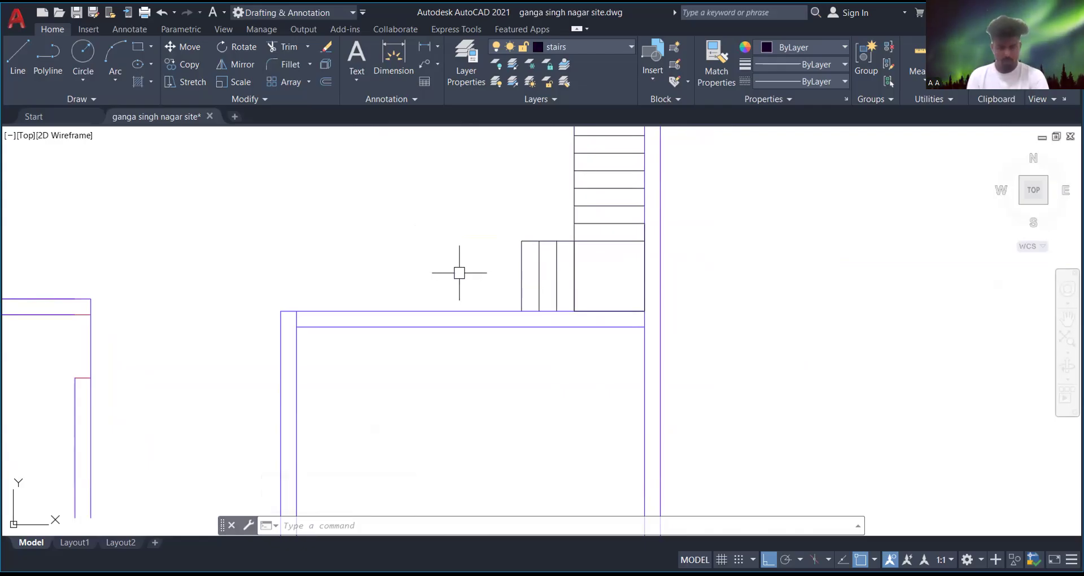
{"action": "scroll", "coordinate": [300, 318], "scroll_direction": "up", "scroll_amount": 2}
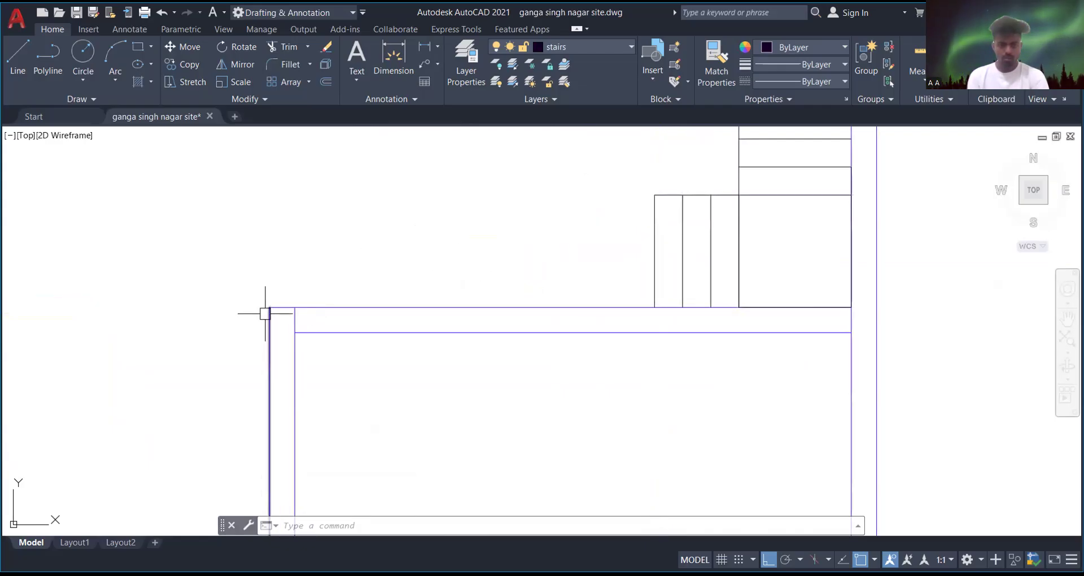
{"action": "scroll", "coordinate": [361, 261], "scroll_direction": "down", "scroll_amount": 2}
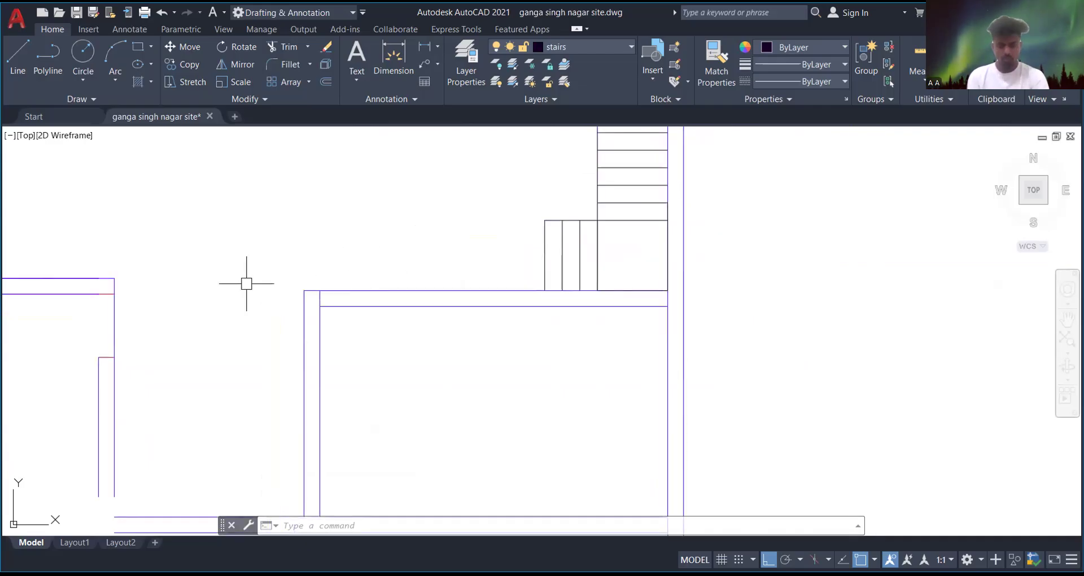
{"action": "scroll", "coordinate": [465, 295], "scroll_direction": "down", "scroll_amount": 5}
{"action": "scroll", "coordinate": [451, 289], "scroll_direction": "up", "scroll_amount": 5}
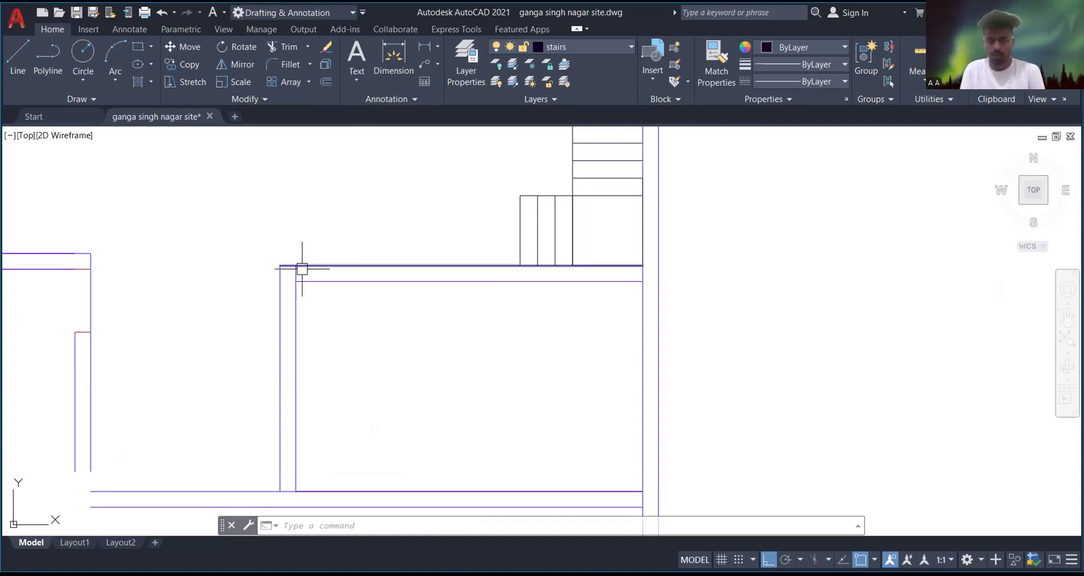
{"action": "scroll", "coordinate": [305, 266], "scroll_direction": "up", "scroll_amount": 2}
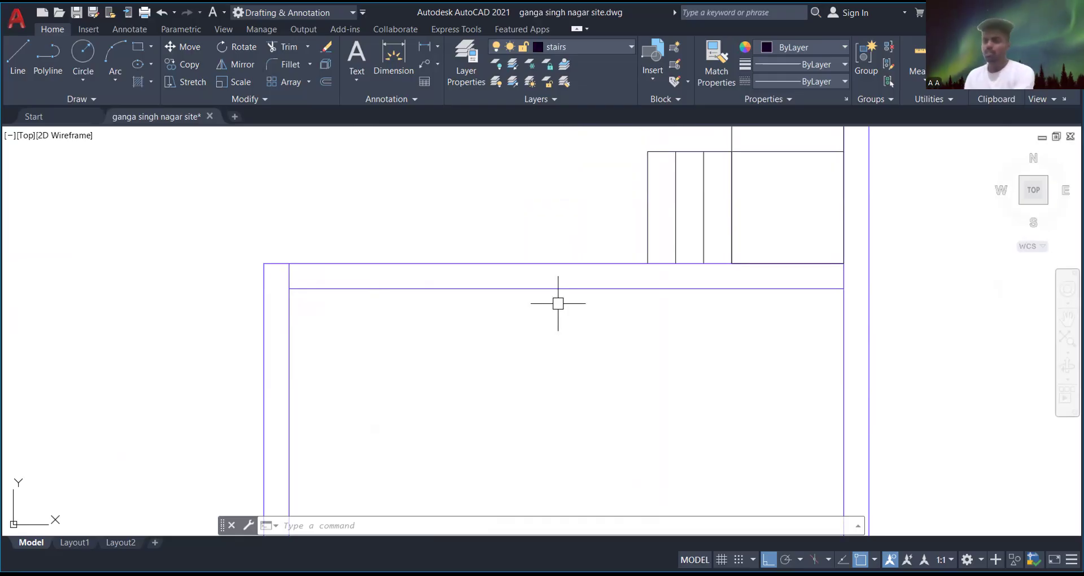
{"action": "key", "text": "l"}
{"action": "key", "text": "Return"}
{"action": "left_click", "coordinate": [554, 264]}
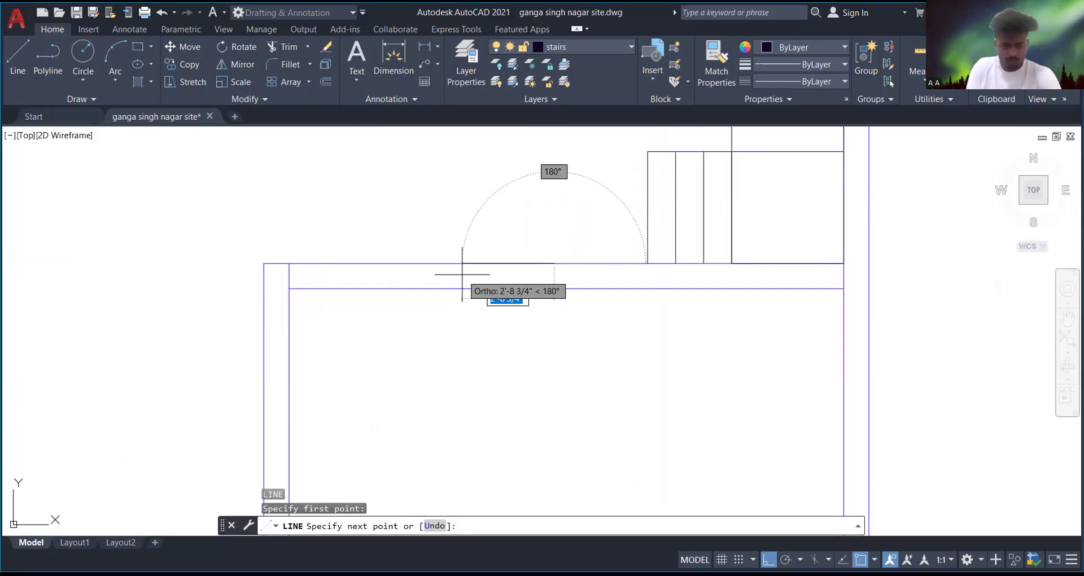
{"action": "left_click", "coordinate": [419, 263]}
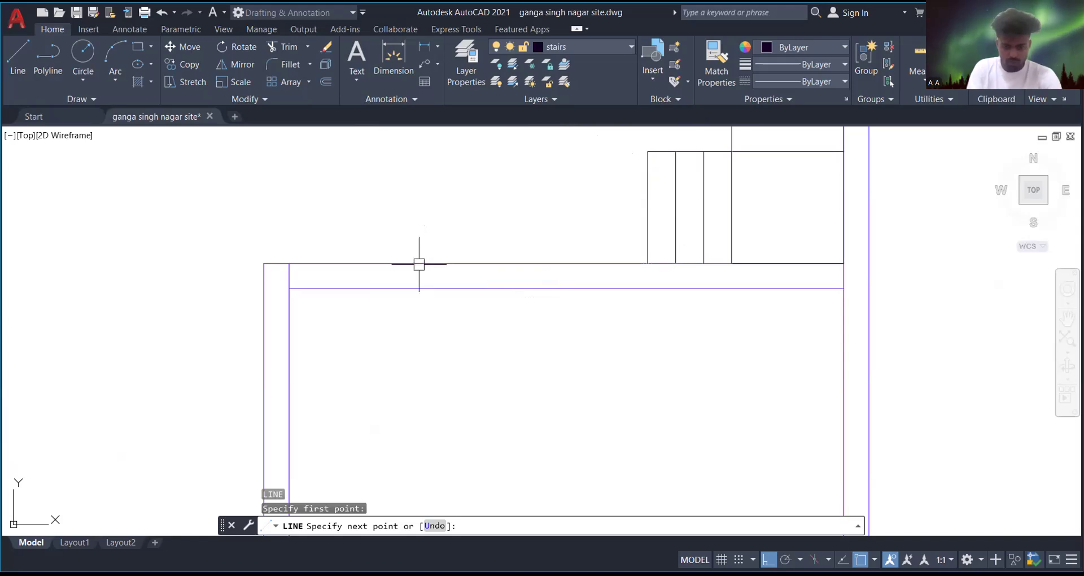
{"action": "key", "text": "Escape"}
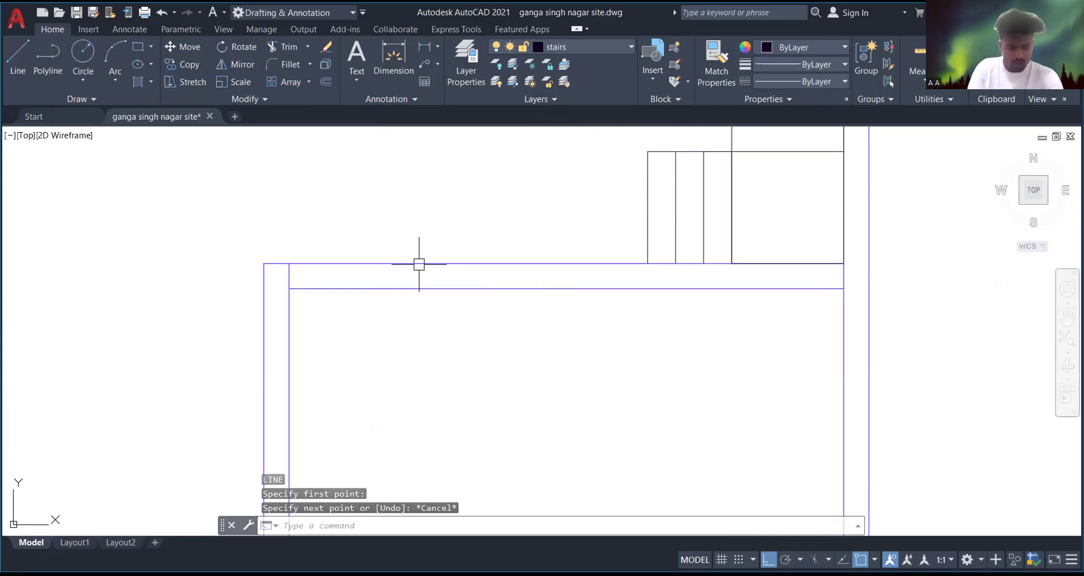
- Draw a line 5'3" rightward from the lower-right room's upper-left outer corner and down across the upper wall, trimmed at its inner face
{"action": "type", "text": "l"}
{"action": "key", "text": "Return"}
{"action": "left_click", "coordinate": [263, 263]}
{"action": "type", "text": "4"}
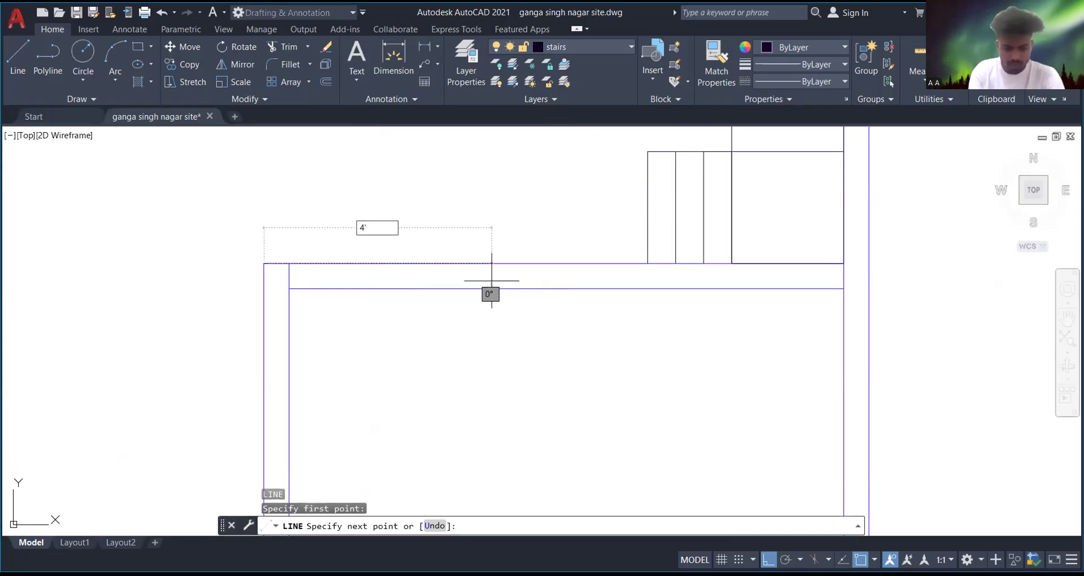
{"action": "key", "text": "BackSpace"}
{"action": "key", "text": "BackSpace"}
{"action": "type", "text": "5"}
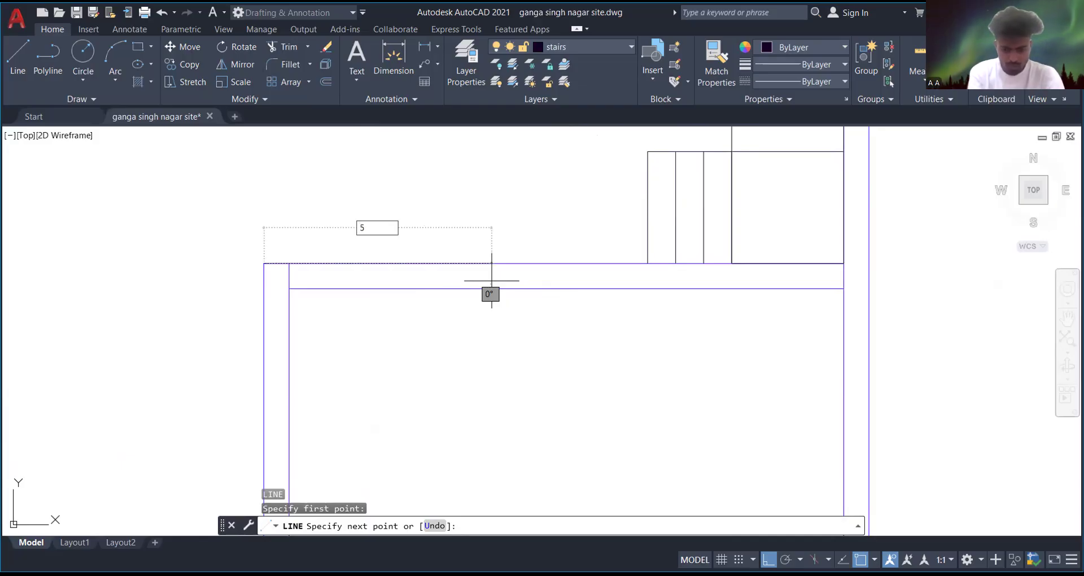
{"action": "type", "text": "'3"}
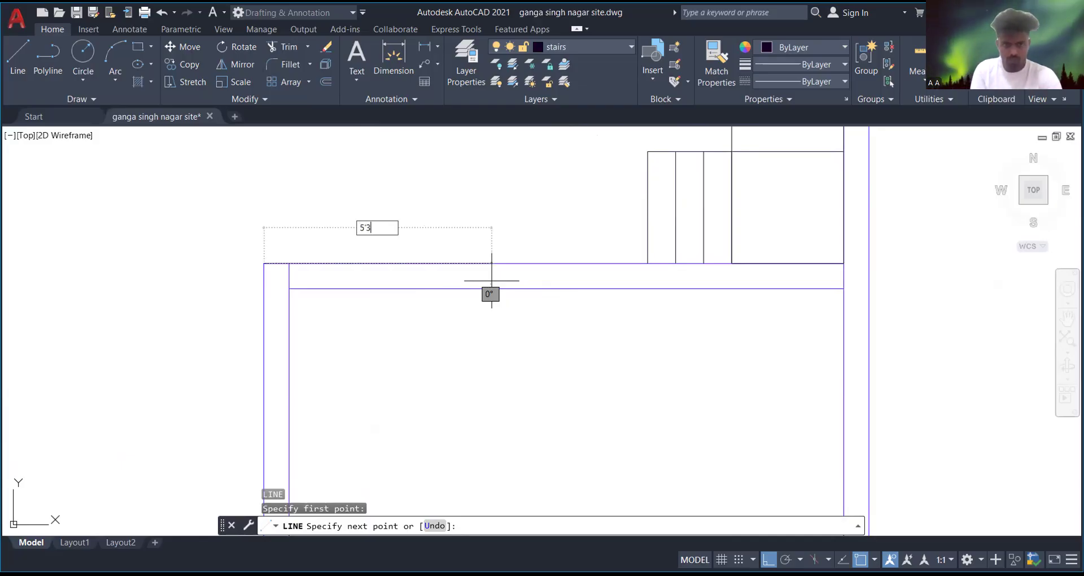
{"action": "key", "text": "Return"}
{"action": "left_click", "coordinate": [452, 362]}
{"action": "key", "text": "Escape"}
{"action": "scroll", "coordinate": [452, 251], "scroll_direction": "up", "scroll_amount": 4}
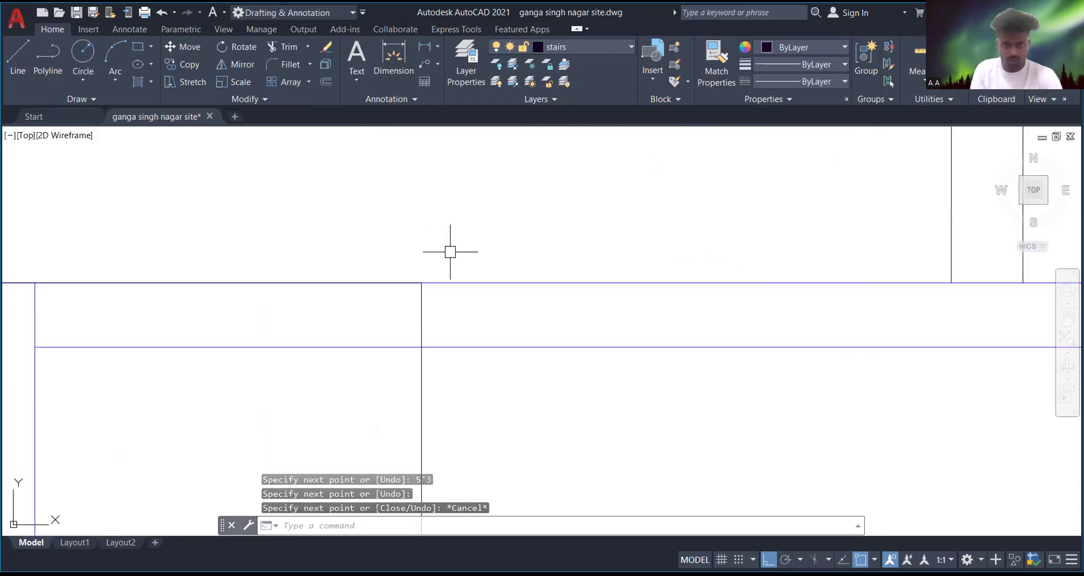
{"action": "scroll", "coordinate": [319, 288], "scroll_direction": "down", "scroll_amount": 2}
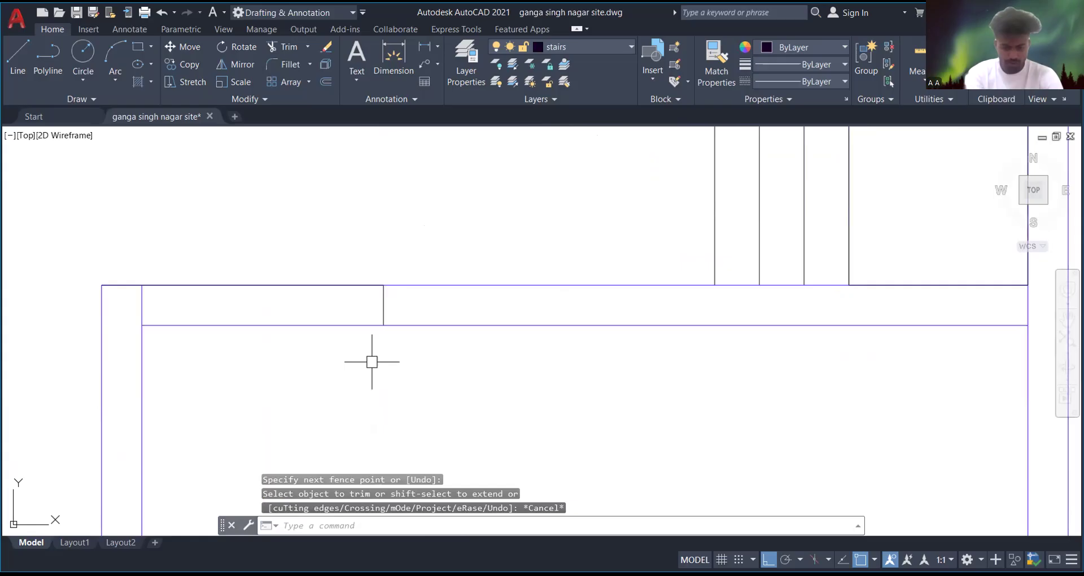
- Offset the jamb line 7'6" to the right and trim the upper wall between the jambs to form the room's opening
{"action": "type", "text": "of"}
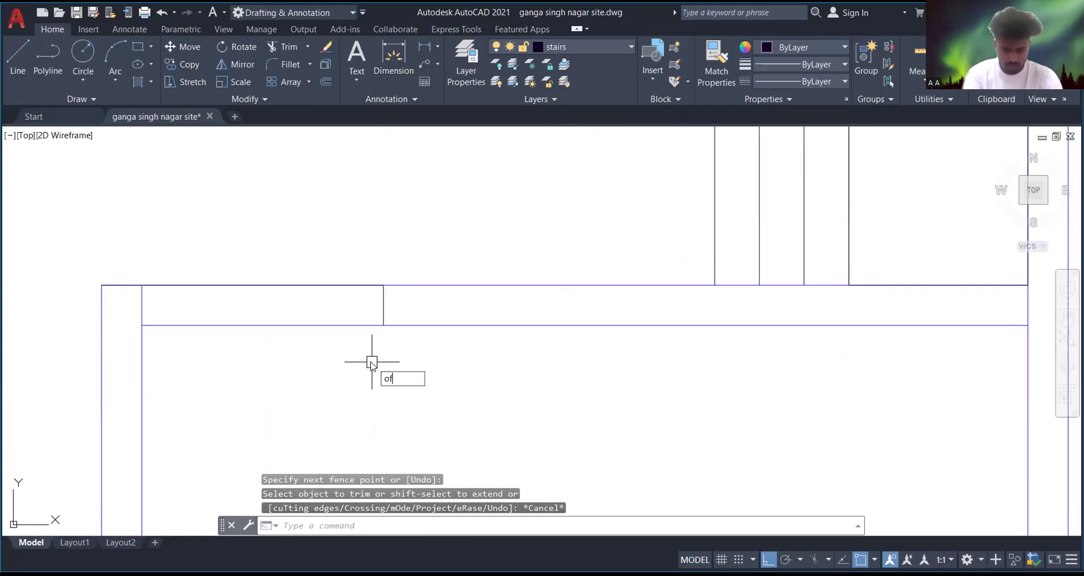
{"action": "key", "text": "Return"}
{"action": "type", "text": "7'6"}
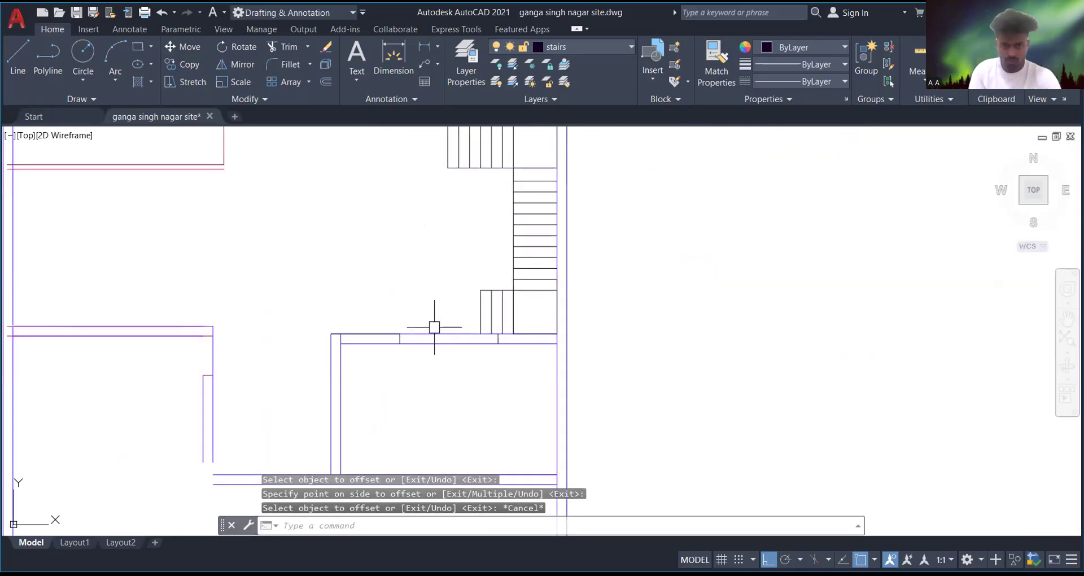
{"action": "scroll", "coordinate": [434, 327], "scroll_direction": "up", "scroll_amount": 4}
{"action": "type", "text": "tr"}
{"action": "key", "text": "space"}
{"action": "key", "text": "Escape"}
- Draw a 9" by 9" square column at the wall end on the left side of the opening
{"action": "scroll", "coordinate": [293, 358], "scroll_direction": "up", "scroll_amount": 4}
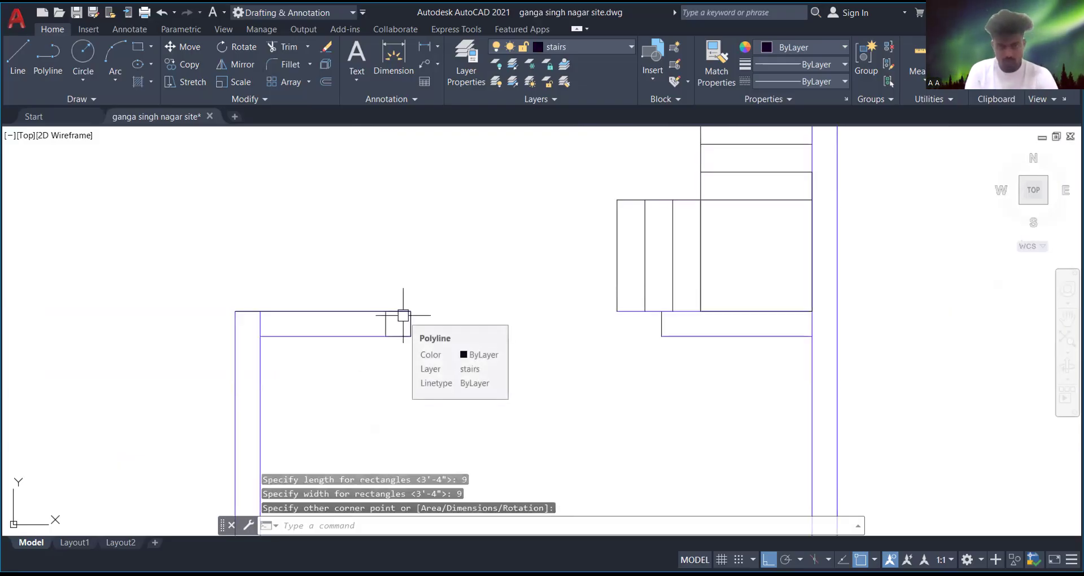
{"action": "scroll", "coordinate": [418, 317], "scroll_direction": "down", "scroll_amount": 3}
{"action": "left_click", "coordinate": [376, 327]}
{"action": "scroll", "coordinate": [314, 284], "scroll_direction": "down", "scroll_amount": 2}
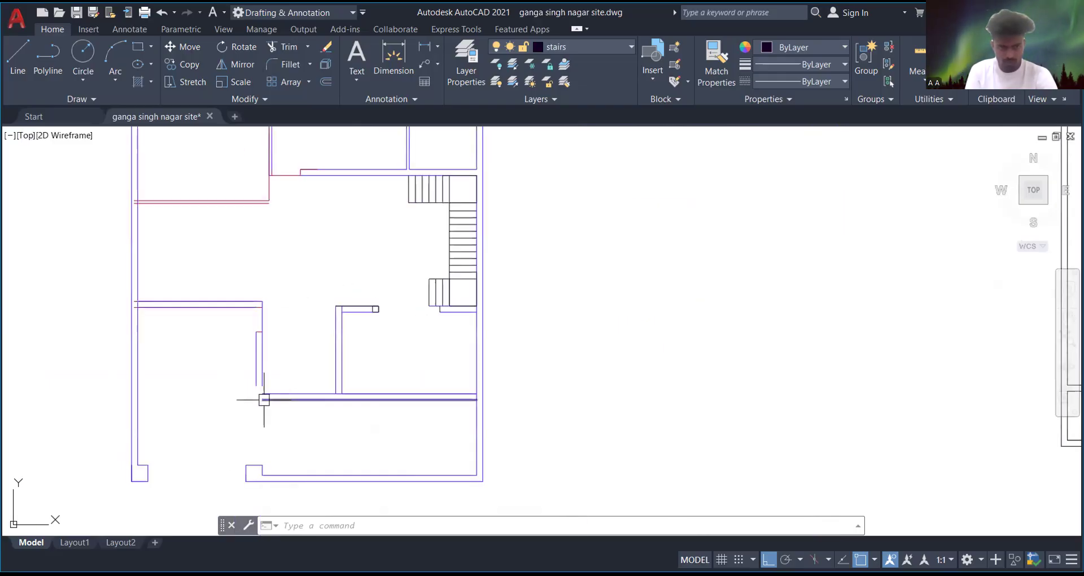
- Fillet both vertical wall lines of the left room with the two horizontal lower wall lines to close the corner
{"action": "scroll", "coordinate": [264, 400], "scroll_direction": "up", "scroll_amount": 4}
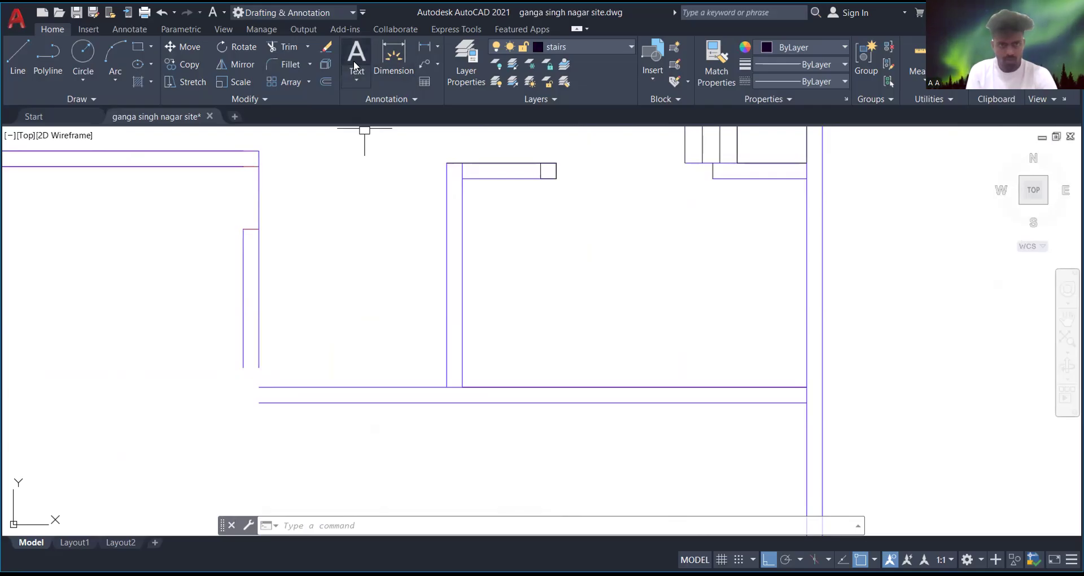
{"action": "left_click", "coordinate": [284, 62]}
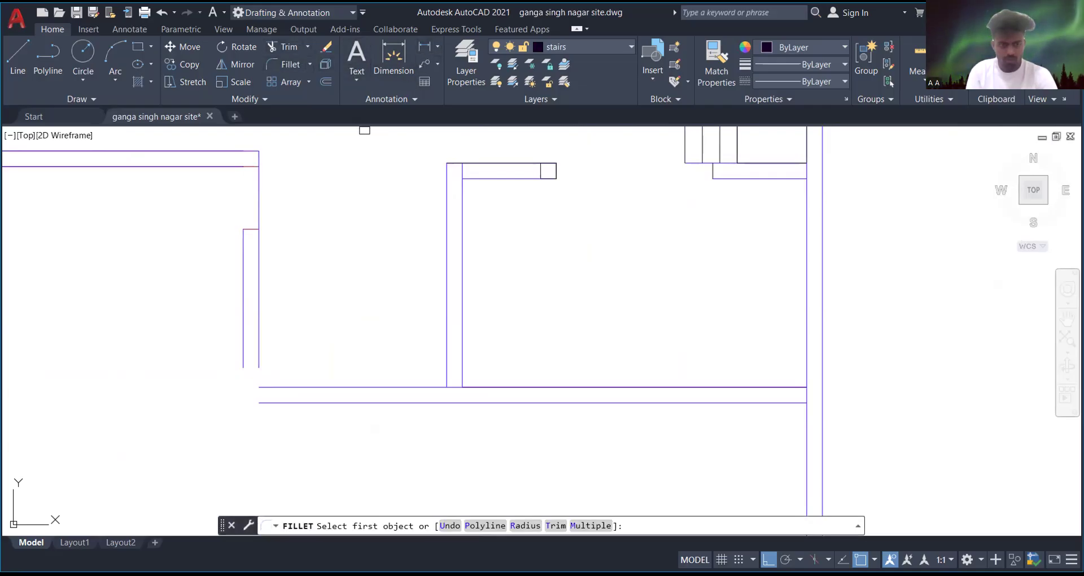
{"action": "left_click", "coordinate": [259, 341]}
{"action": "left_click", "coordinate": [301, 387]}
{"action": "key", "text": "Escape"}
{"action": "scroll", "coordinate": [390, 323], "scroll_direction": "down", "scroll_amount": 4}
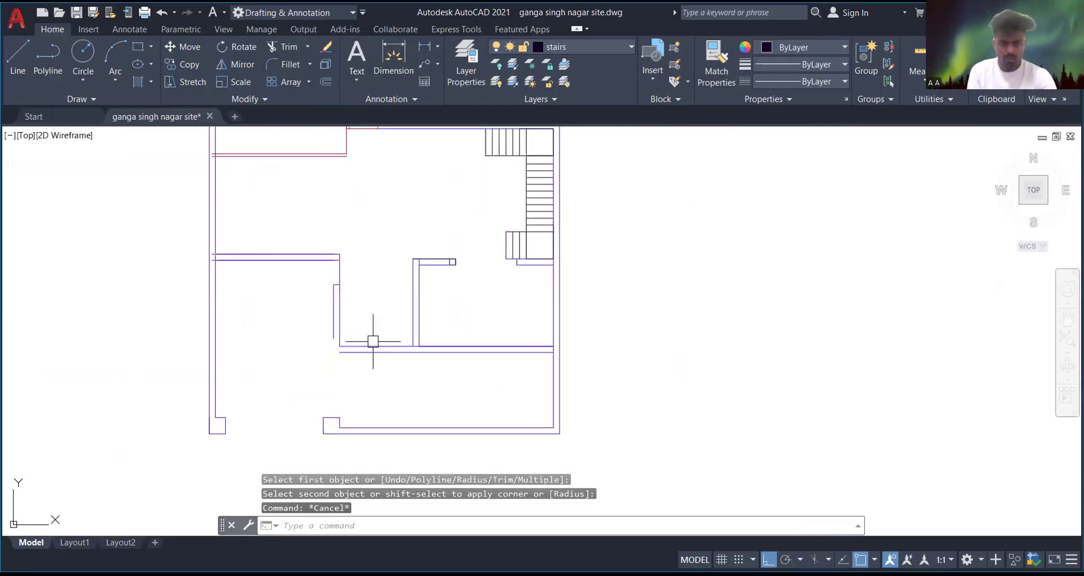
{"action": "scroll", "coordinate": [374, 340], "scroll_direction": "up", "scroll_amount": 2}
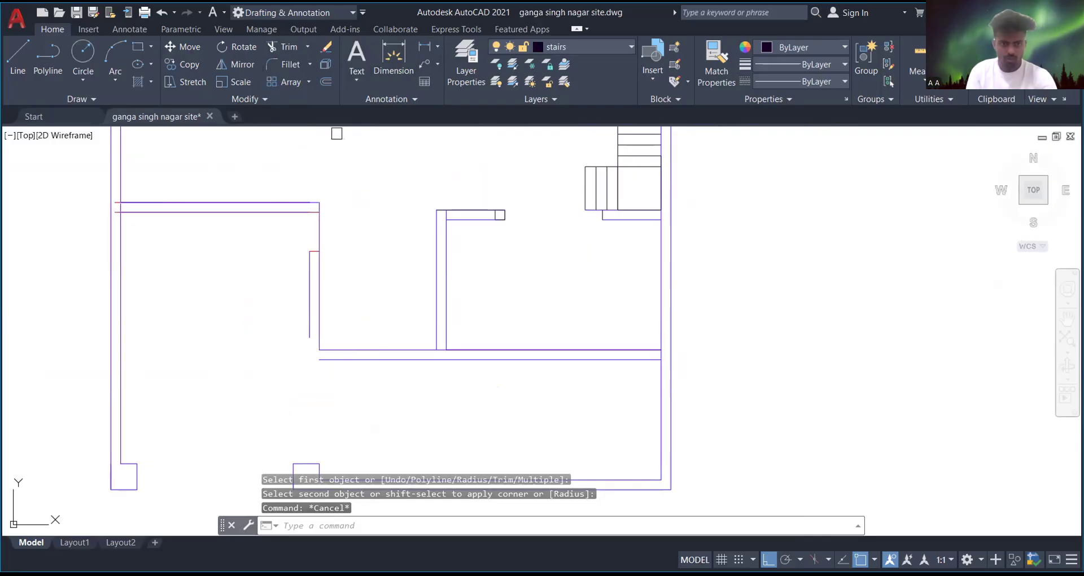
{"action": "left_click", "coordinate": [309, 323]}
{"action": "left_click", "coordinate": [357, 360]}
{"action": "key", "text": "Escape"}
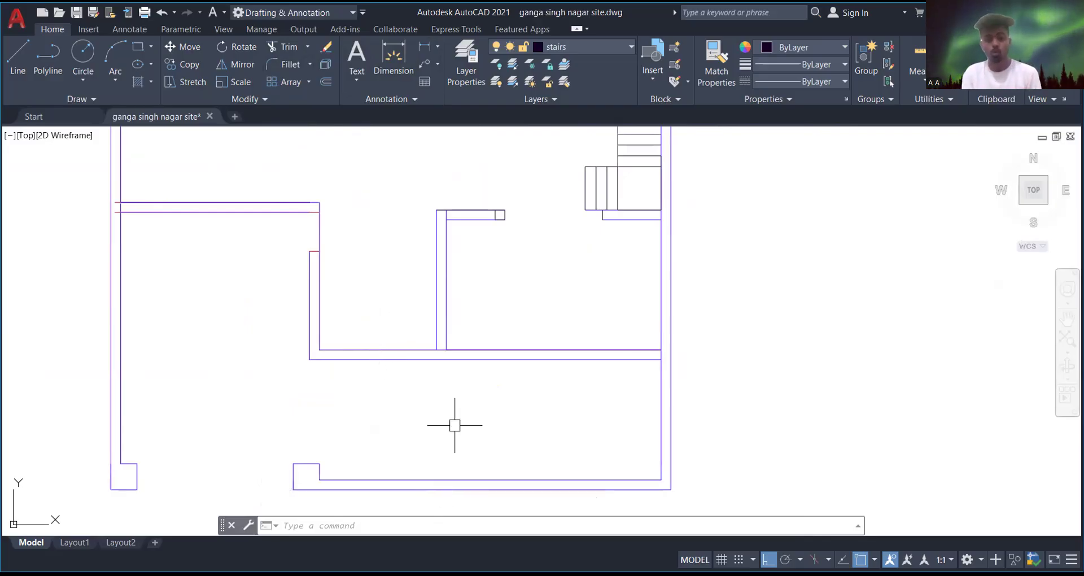
- Draw a door jamb line 2' left of the partition wall's lower end, crossing the horizontal wall
{"action": "scroll", "coordinate": [390, 349], "scroll_direction": "up", "scroll_amount": 3}
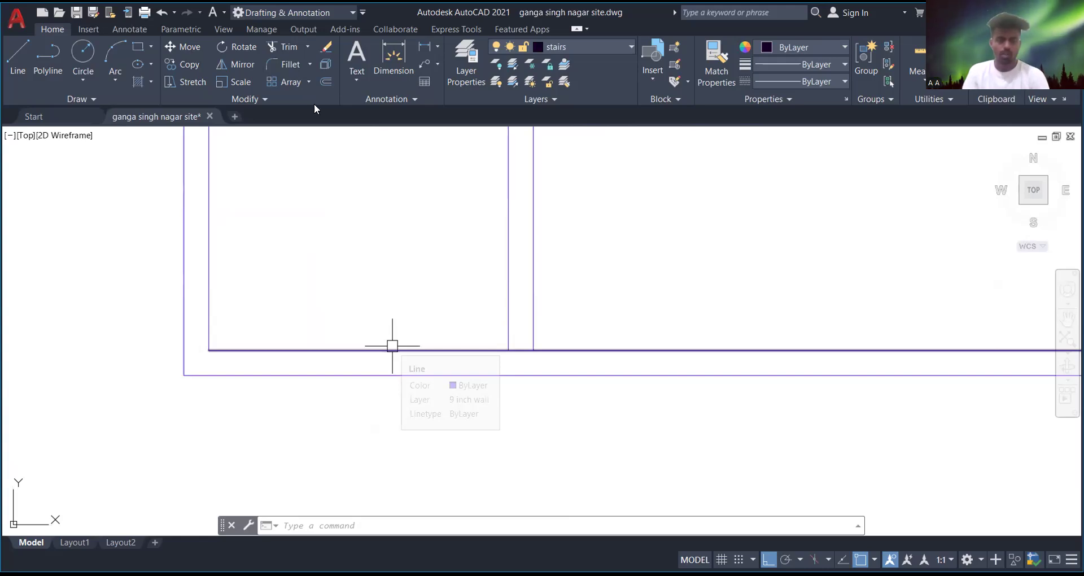
{"action": "left_click", "coordinate": [405, 59]}
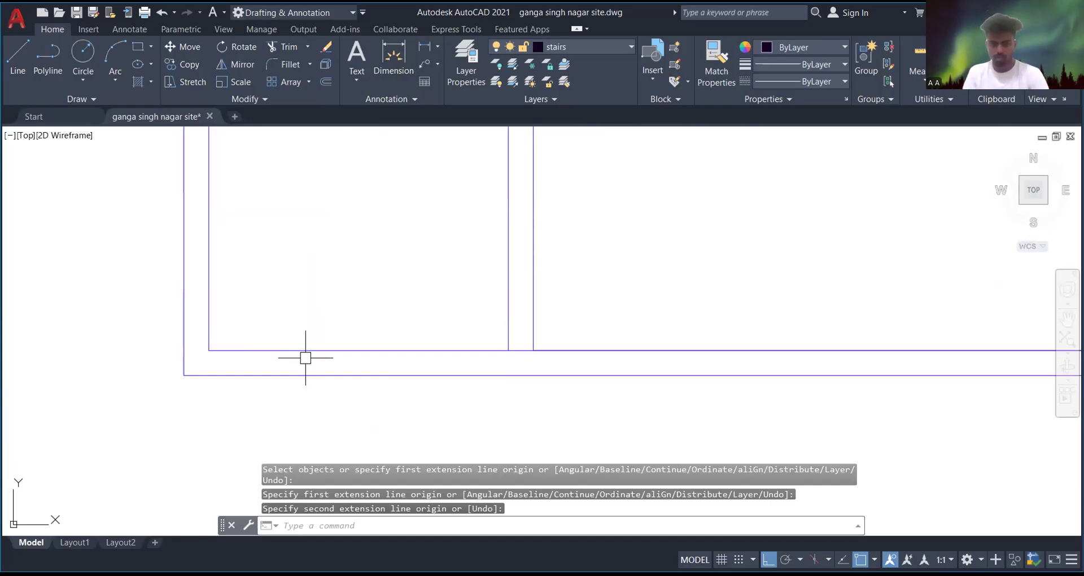
{"action": "type", "text": "l"}
{"action": "key", "text": "Return"}
{"action": "left_click", "coordinate": [509, 350]}
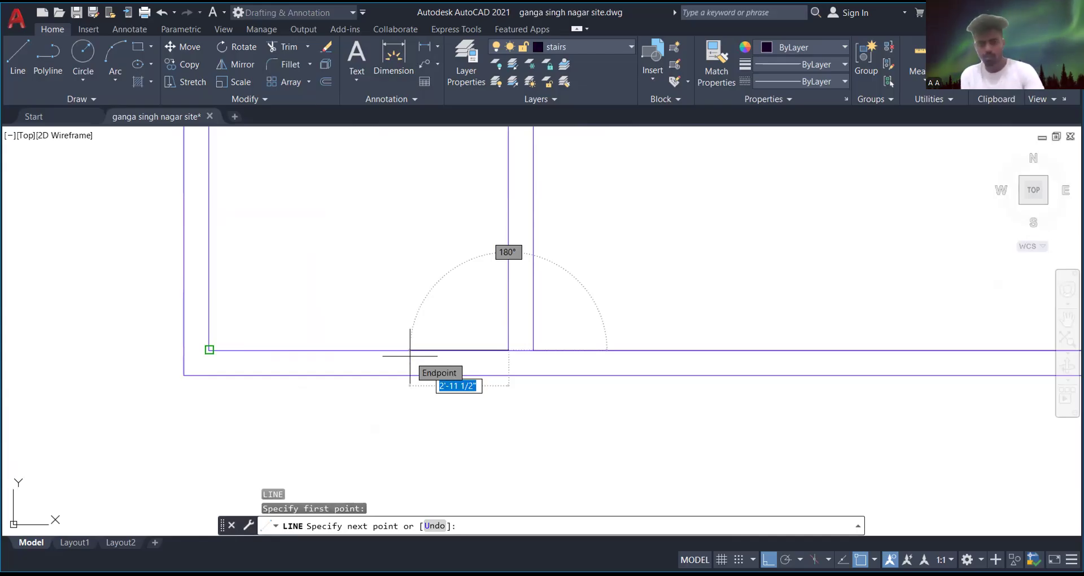
{"action": "type", "text": "2'"}
{"action": "key", "text": "Return"}
{"action": "left_click", "coordinate": [442, 388]}
{"action": "key", "text": "Return"}
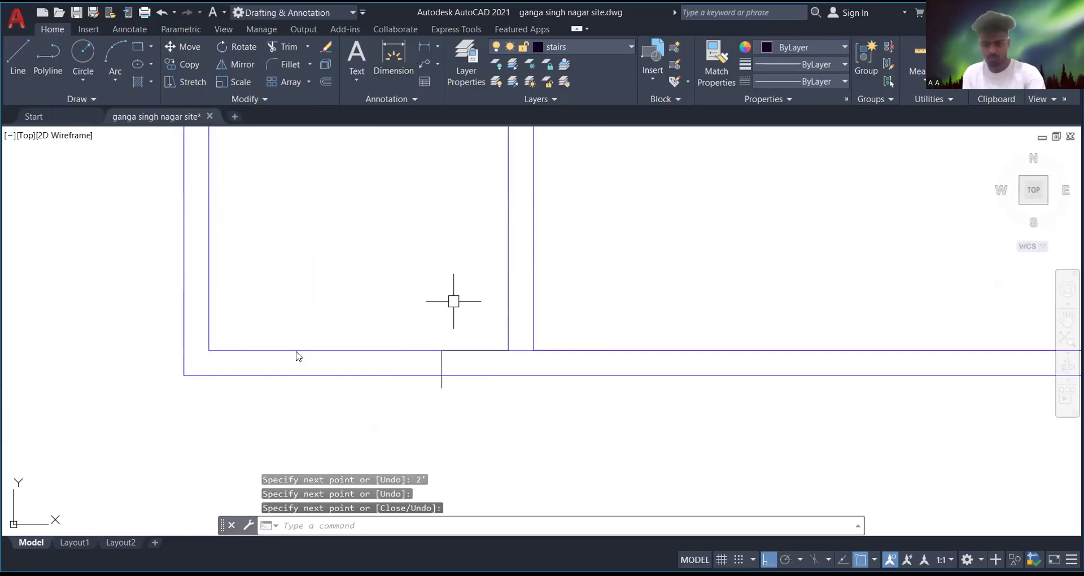
- Draw the opposite jamb line 2' right of the passage's lower-left inner corner, crossing the horizontal wall
{"action": "key", "text": "Return"}
{"action": "left_click", "coordinate": [209, 351]}
{"action": "type", "text": "2"}
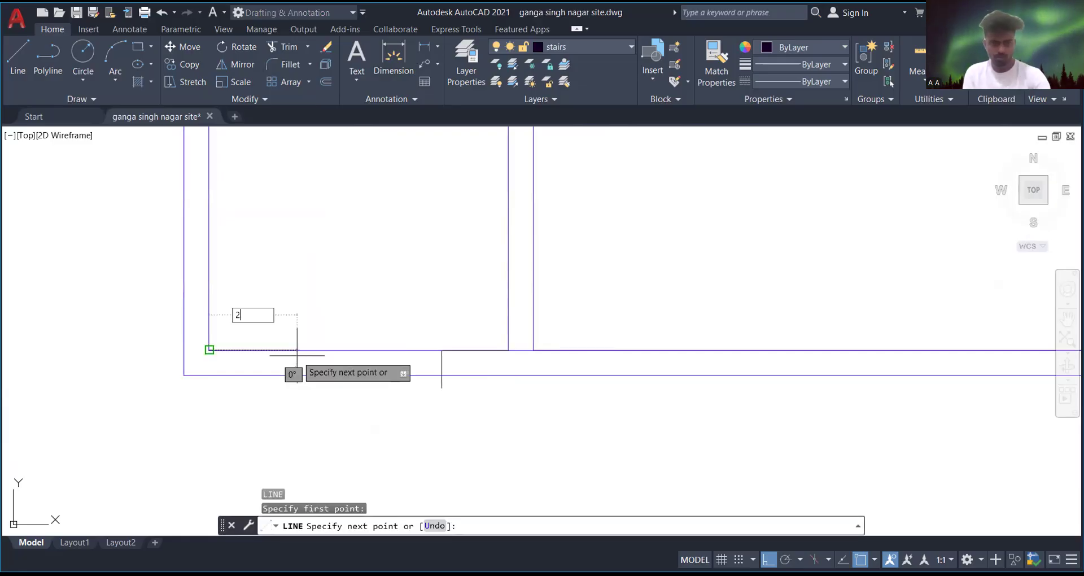
{"action": "type", "text": "'"}
{"action": "key", "text": "Return"}
{"action": "left_click", "coordinate": [275, 404]}
{"action": "key", "text": "Escape"}
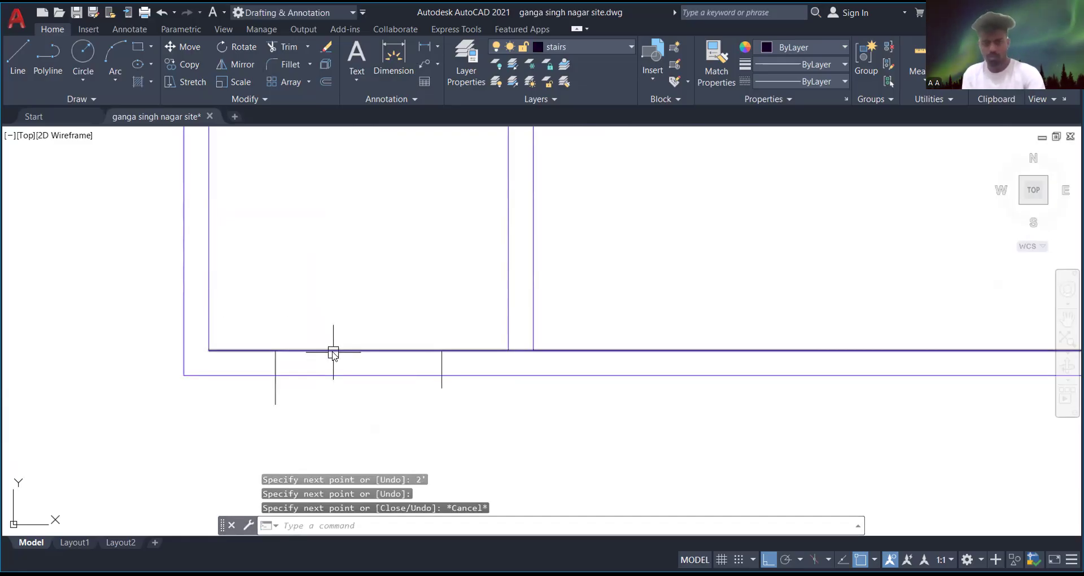
- Trim the wall lines between the two jambs and the jamb ends below the wall to form the door opening
{"action": "type", "text": "tr"}
{"action": "key", "text": "Return"}
{"action": "mouse_move", "coordinate": [266, 394]}
{"action": "left_mouse_down"}
{"action": "mouse_move", "coordinate": [446, 376]}
{"action": "mouse_move", "coordinate": [440, 388]}
{"action": "left_mouse_up"}
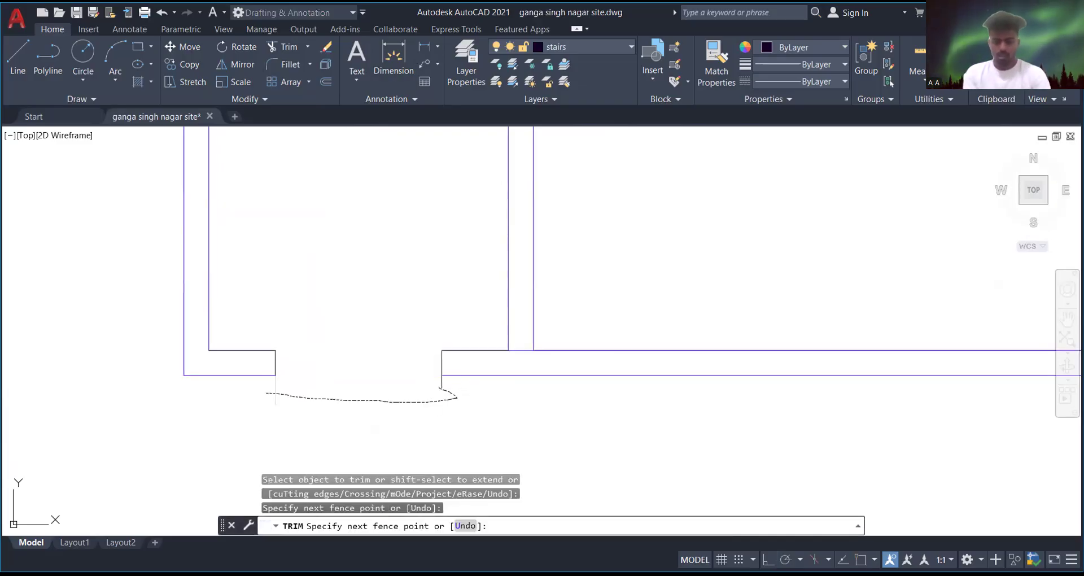
{"action": "left_click_drag", "start_coordinate": [440, 388], "coordinate": [436, 386]}
{"action": "key", "text": "Return"}
{"action": "middle_click_drag", "start_coordinate": [261, 405], "coordinate": [370, 384]}
{"action": "scroll", "coordinate": [349, 340], "scroll_direction": "down", "scroll_amount": 1}
{"action": "scroll", "coordinate": [526, 369], "scroll_direction": "up", "scroll_amount": 2}
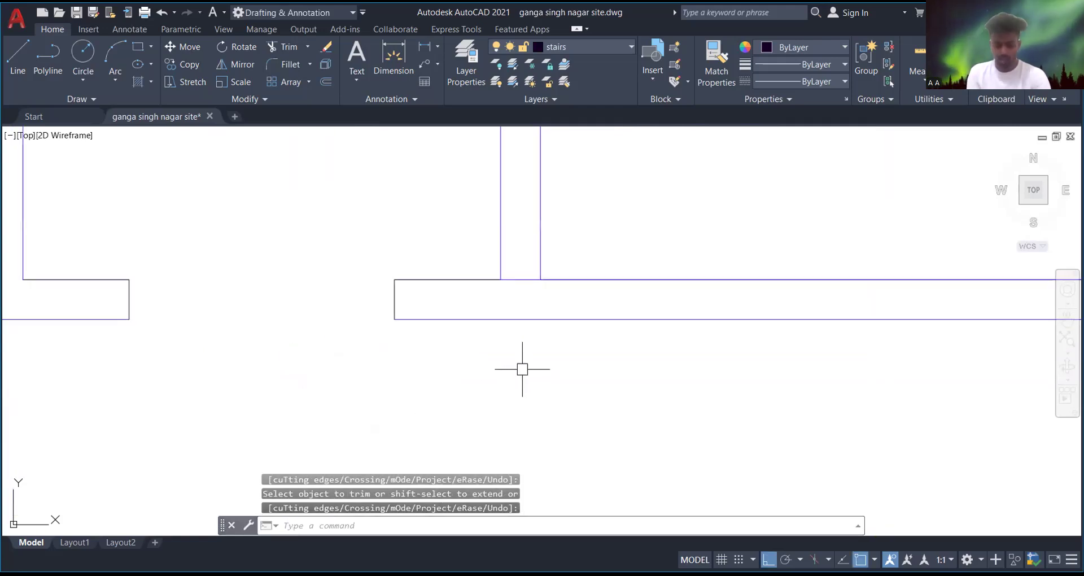
{"action": "scroll", "coordinate": [384, 362], "scroll_direction": "down", "scroll_amount": 2}
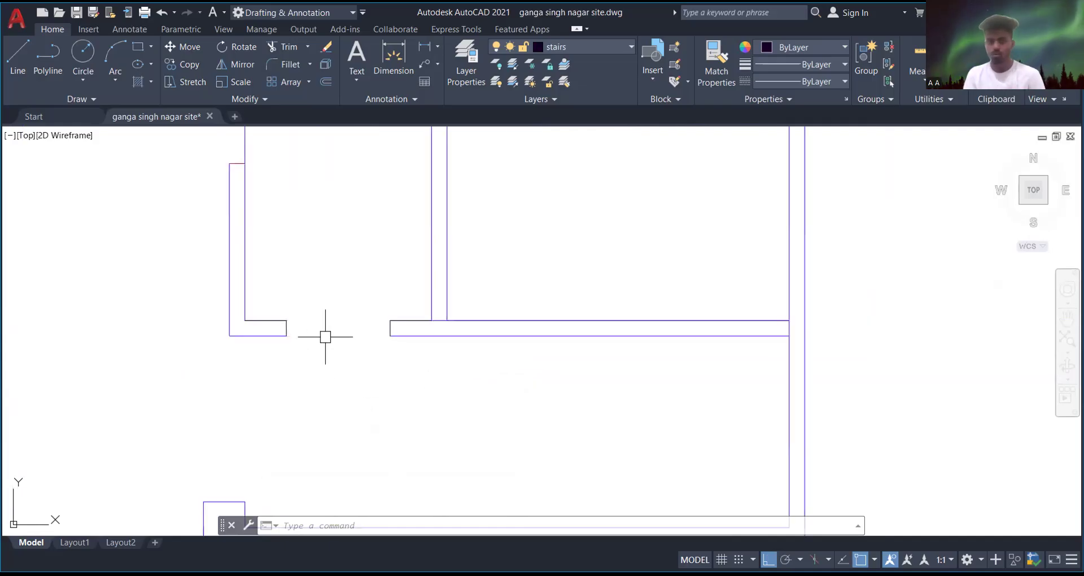